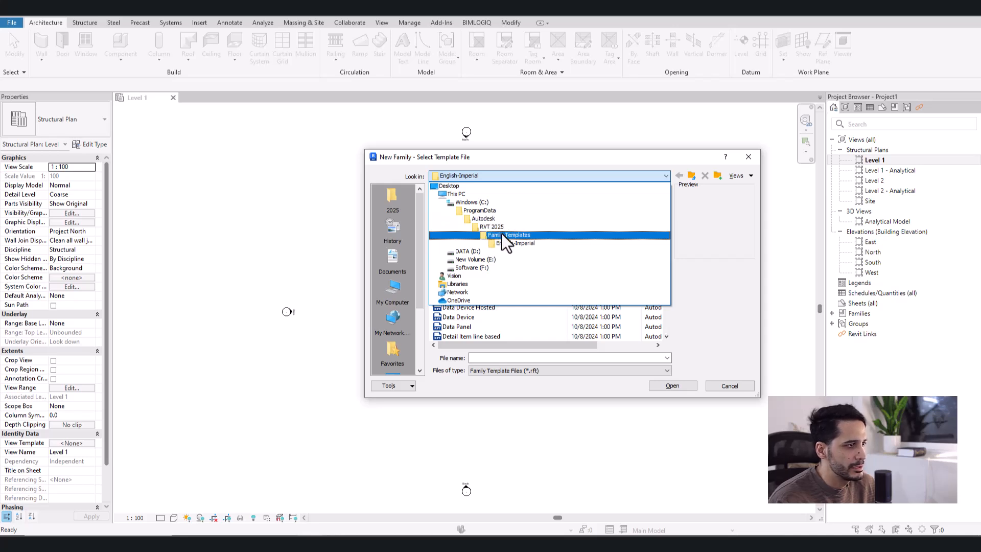
- Browse to the English folder inside Family Templates to choose a template for the new family
click(502, 234)
click(458, 223)
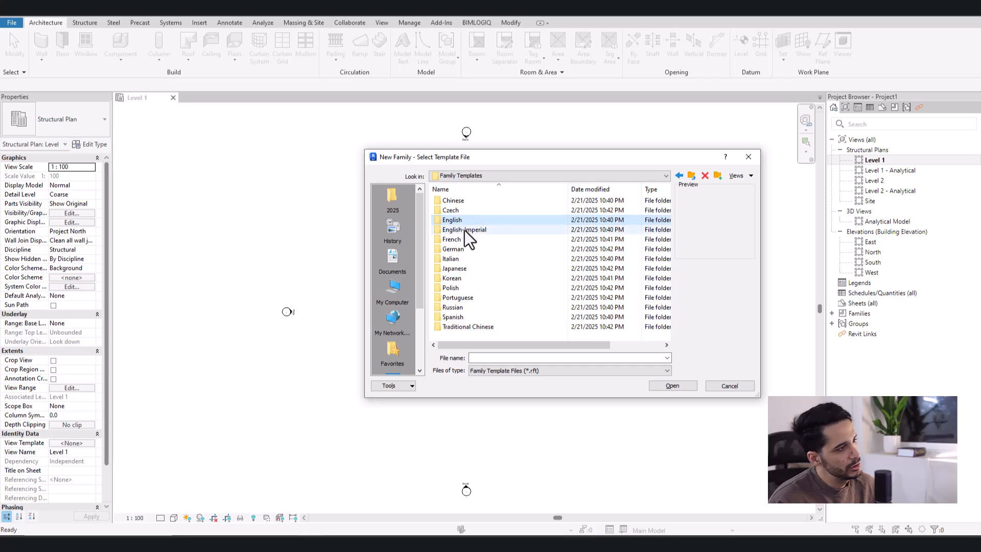
click(464, 231)
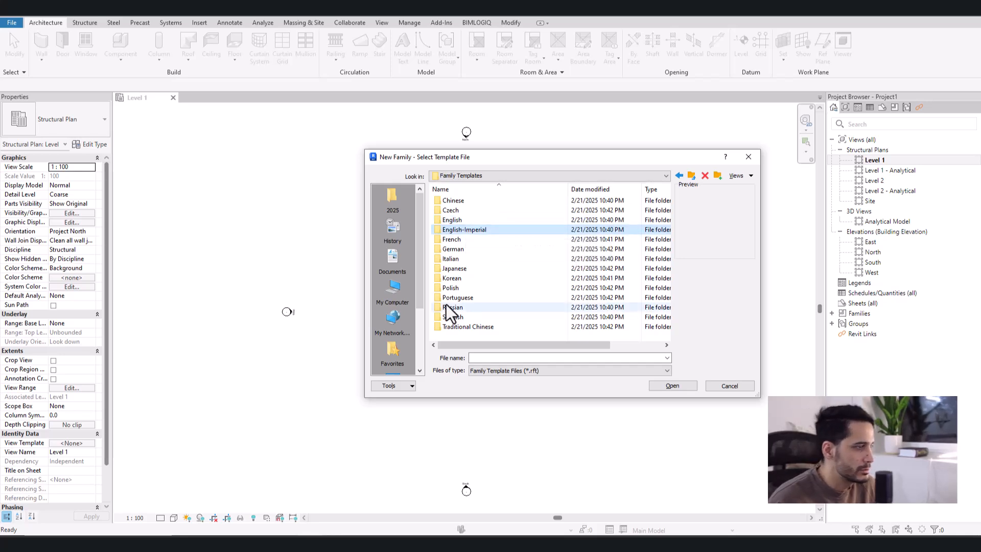
click(459, 219)
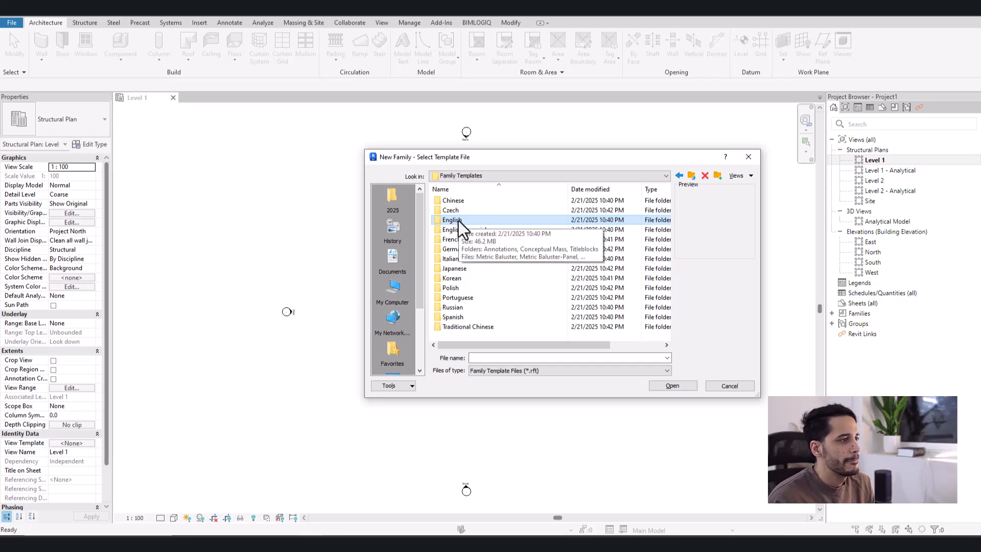
double_click(462, 220)
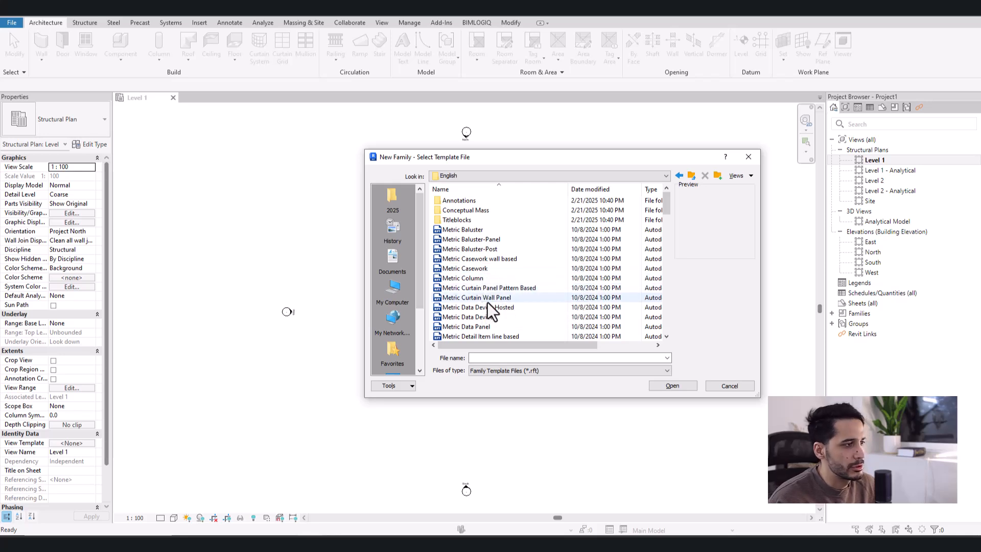
- Create a new family from the Metric Structural Framing - Beams and Braces template
scroll(487, 302, down, 2)
scroll(488, 305, down, 7)
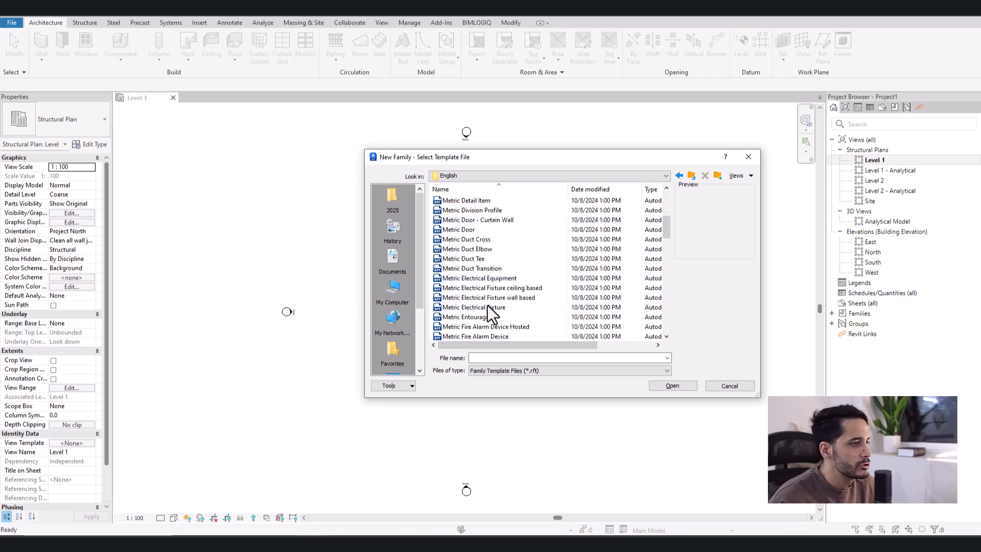
drag(563, 150, 458, 97)
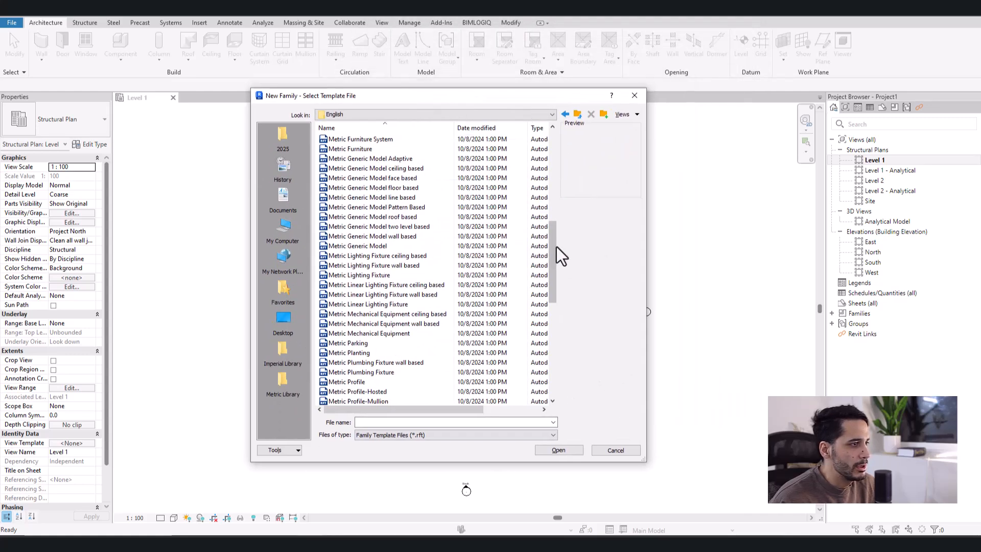
drag(557, 256, 541, 241)
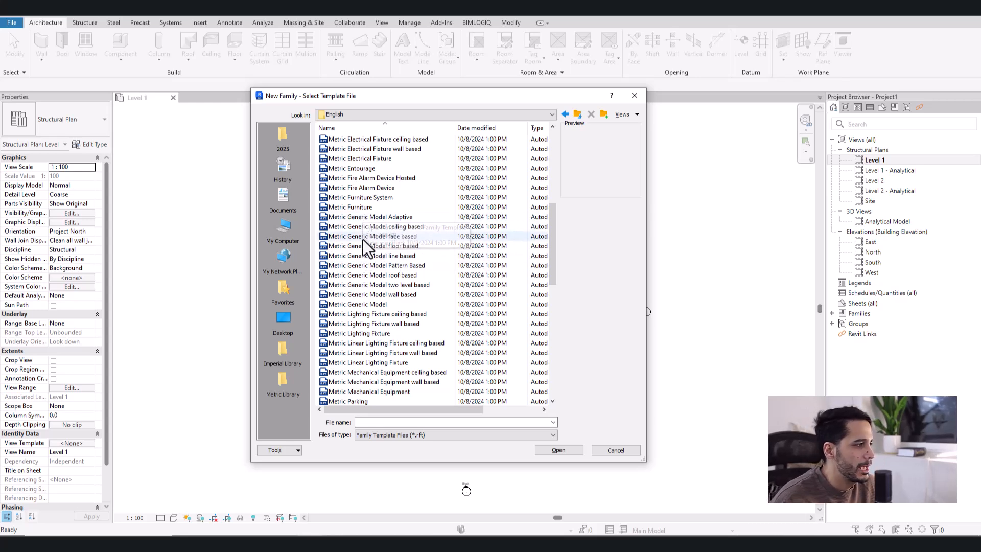
scroll(373, 302, down, 10)
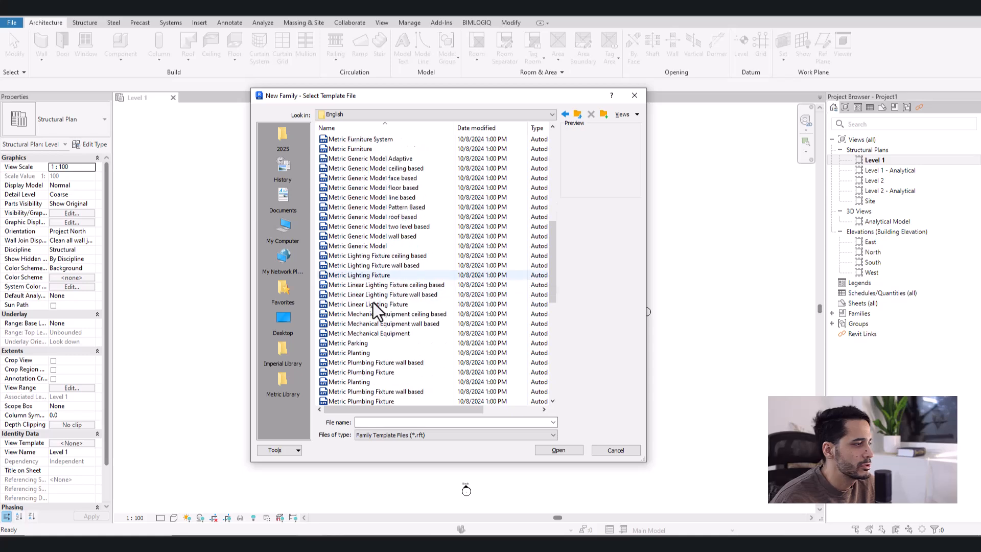
scroll(373, 302, down, 1)
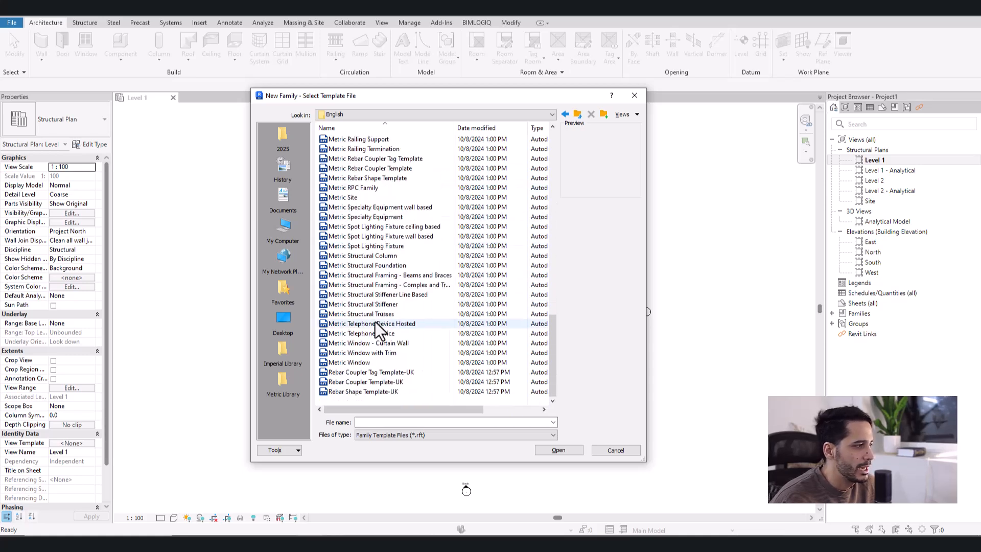
click(386, 276)
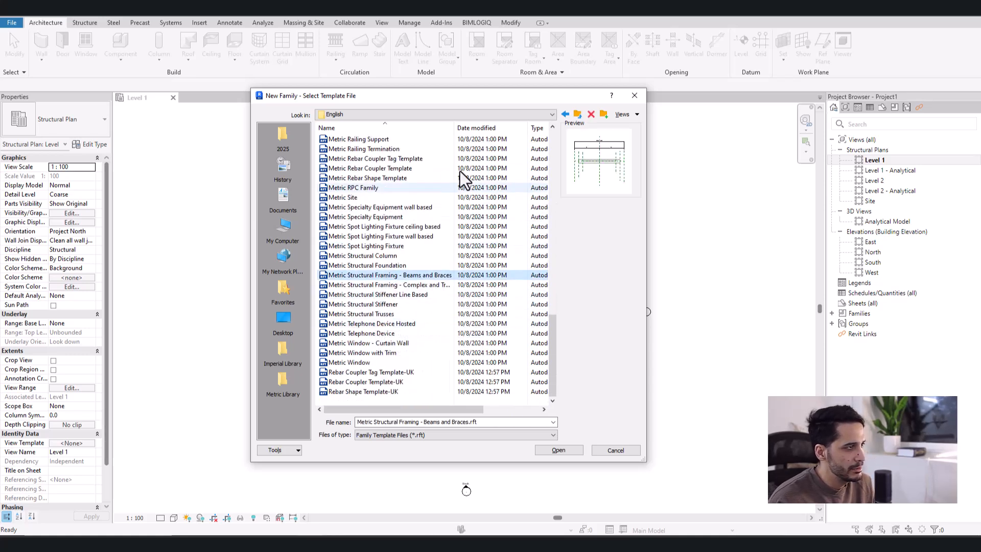
click(450, 128)
click(453, 128)
drag(460, 127, 487, 127)
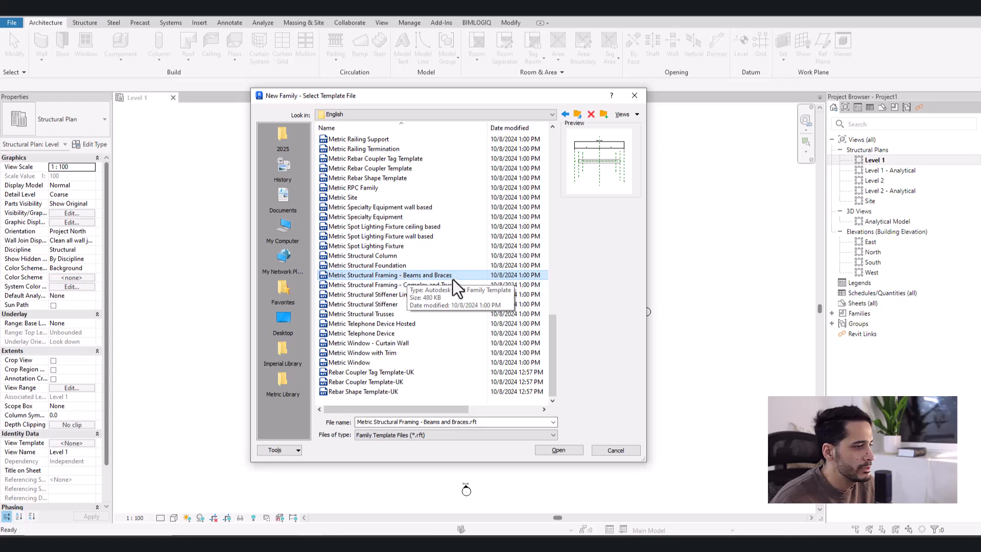
click(549, 450)
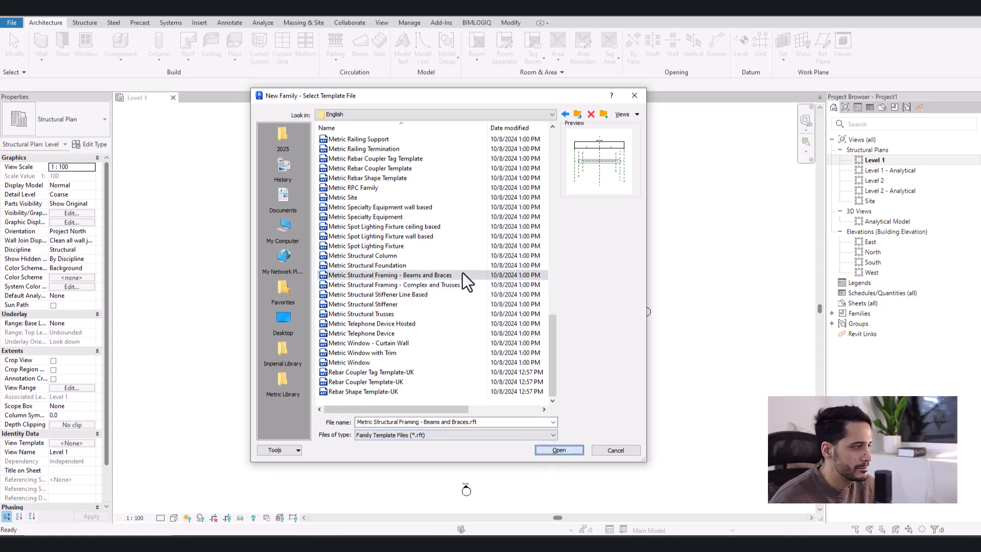
double_click(359, 275)
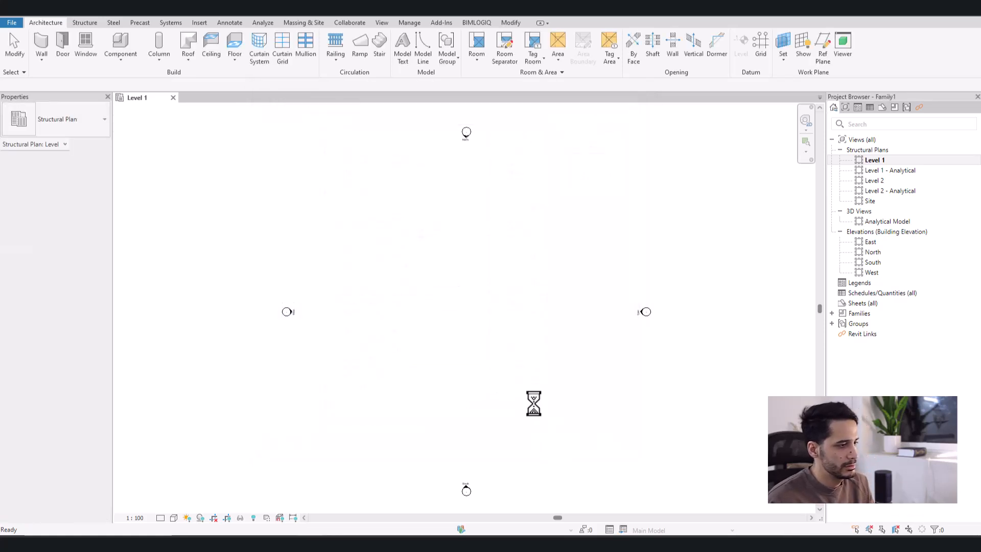
- Delete the template's default beam extrusion in the Ref. Level plan
middle_drag(539, 348, 542, 352)
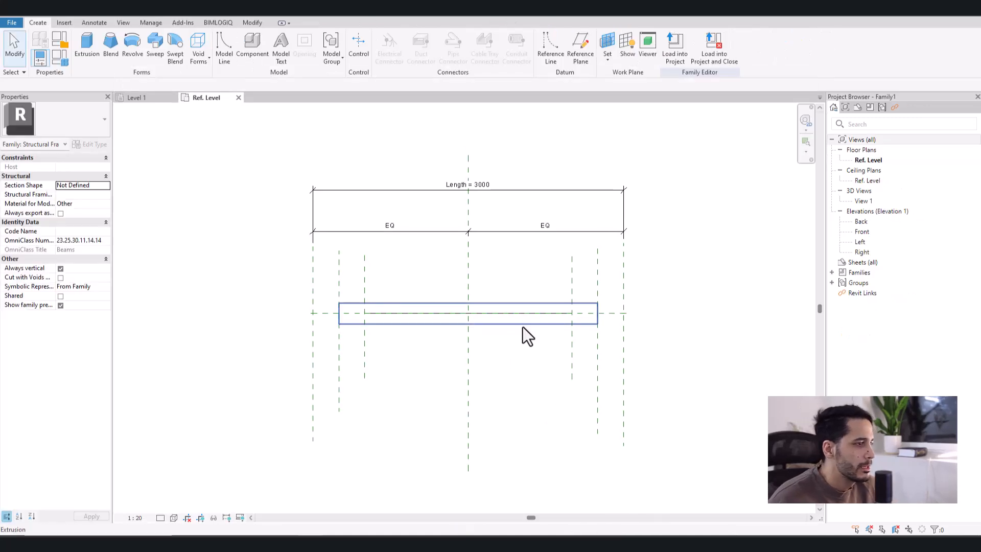
click(518, 324)
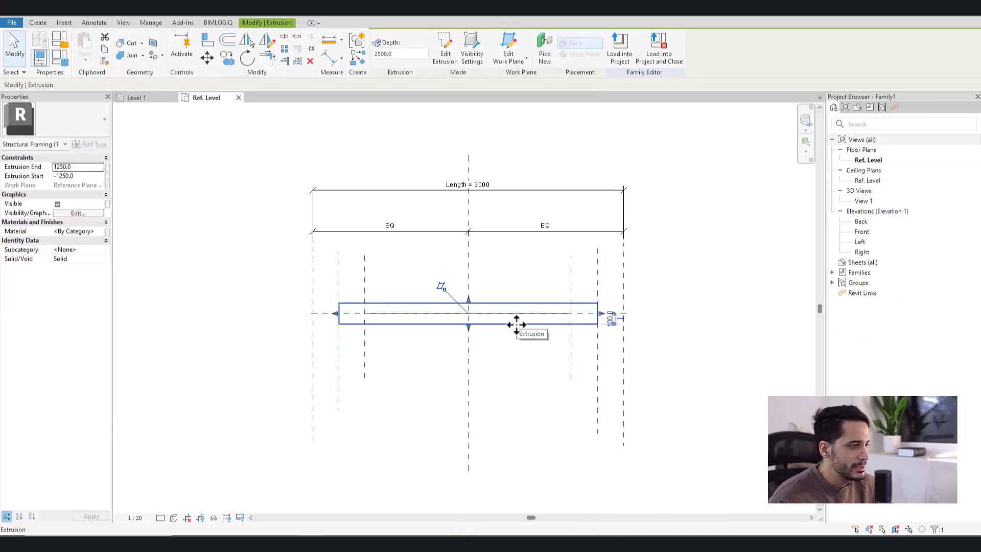
scroll(508, 326, up, 2)
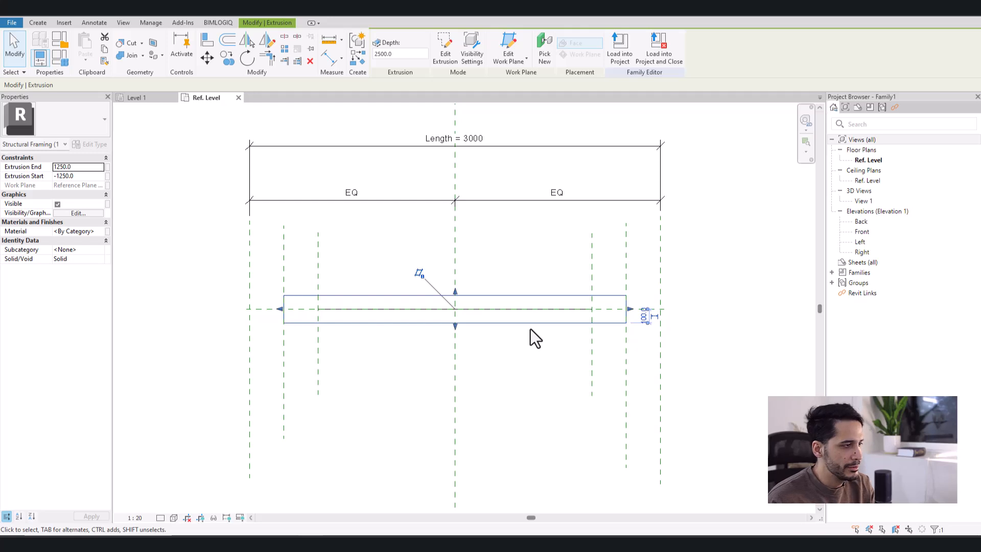
key(Delete)
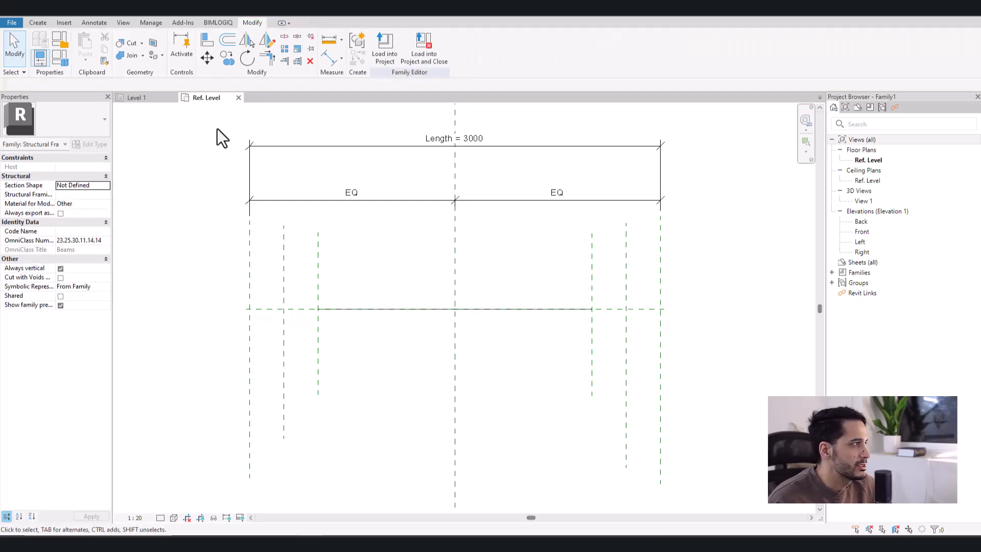
- Examine the groups of vertical reference planes at both ends of the beam in the Ref. Level plan
middle_drag(442, 279, 396, 300)
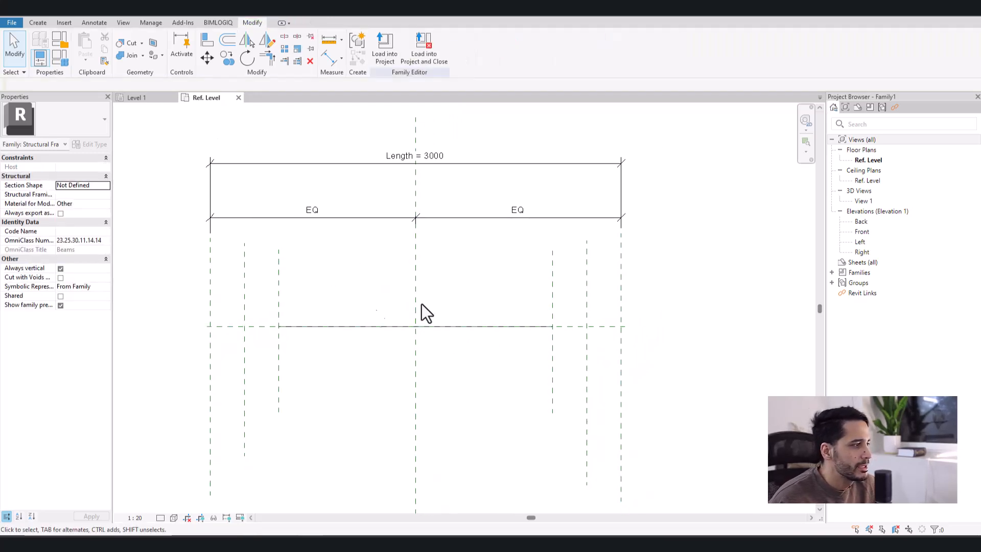
middle_drag(370, 300, 377, 304)
drag(333, 275, 197, 290)
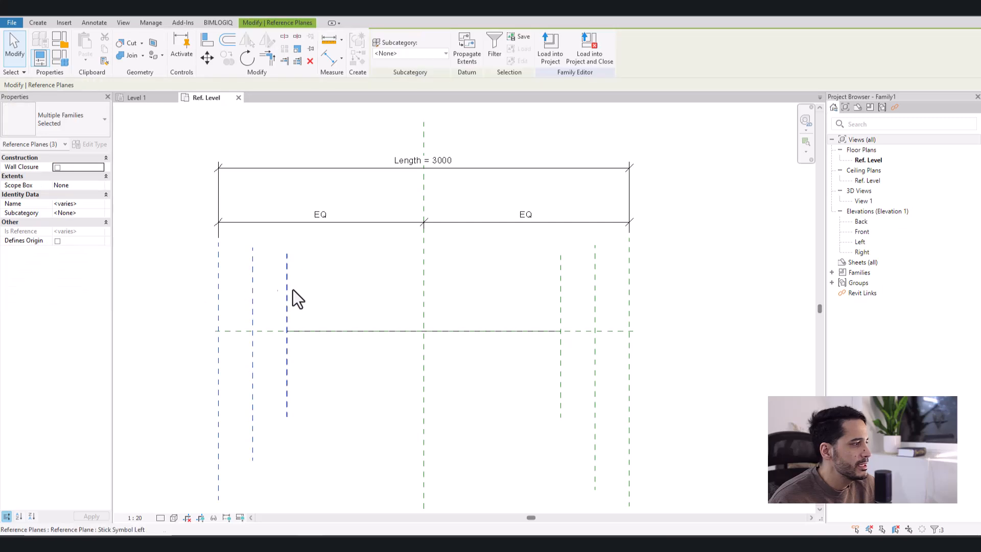
drag(317, 277, 191, 298)
drag(676, 268, 528, 289)
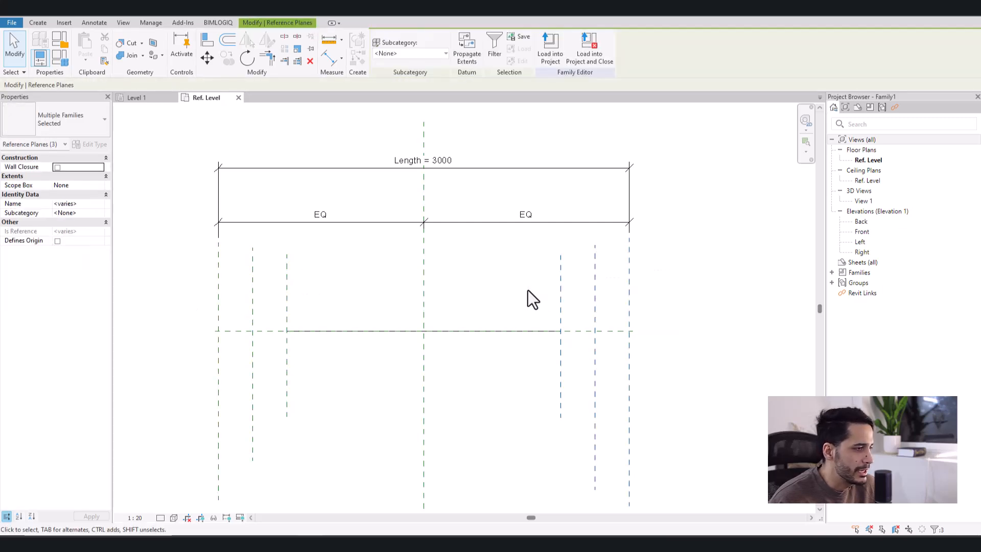
click(528, 289)
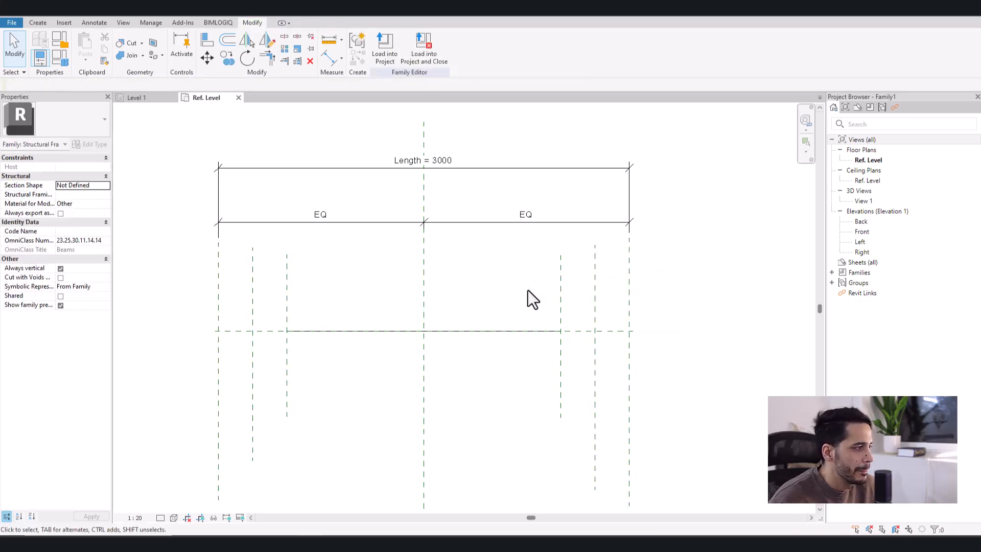
- Inspect the Member Left and Member Right reference planes and their properties
click(253, 283)
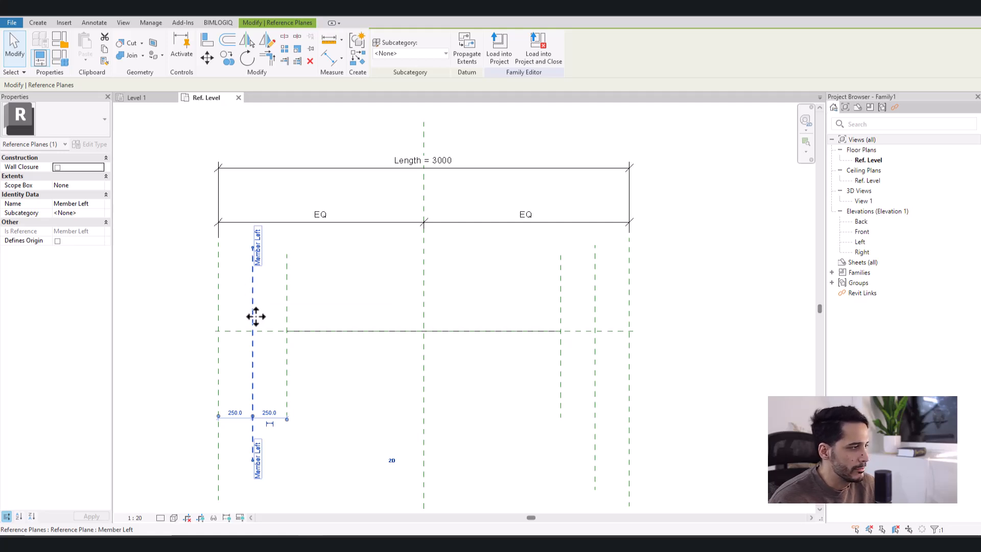
key(Escape)
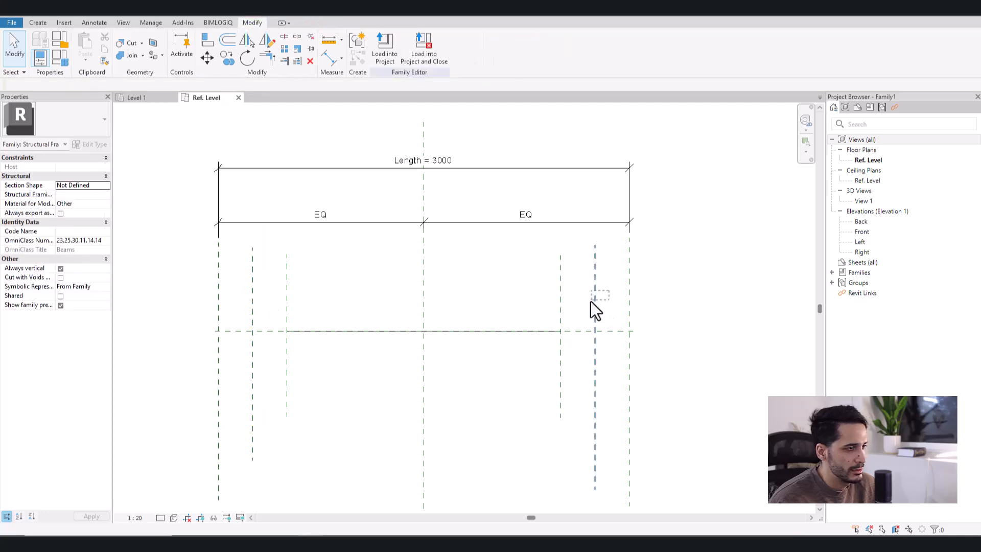
click(594, 307)
click(503, 301)
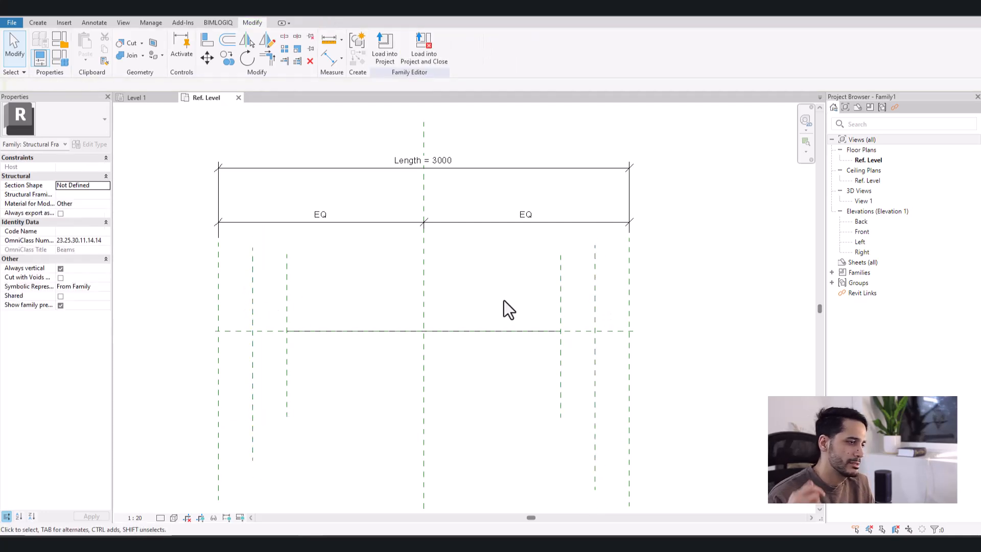
click(253, 292)
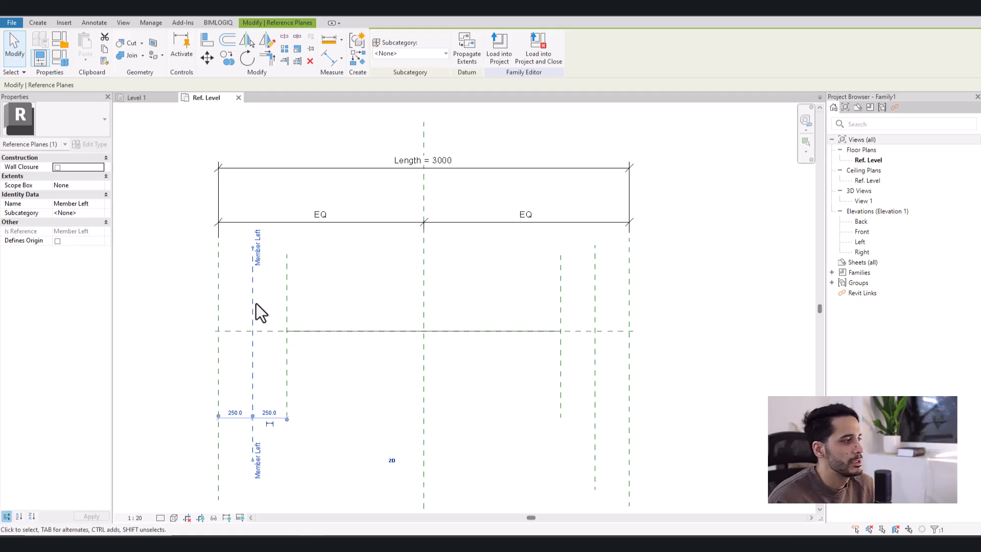
click(595, 293)
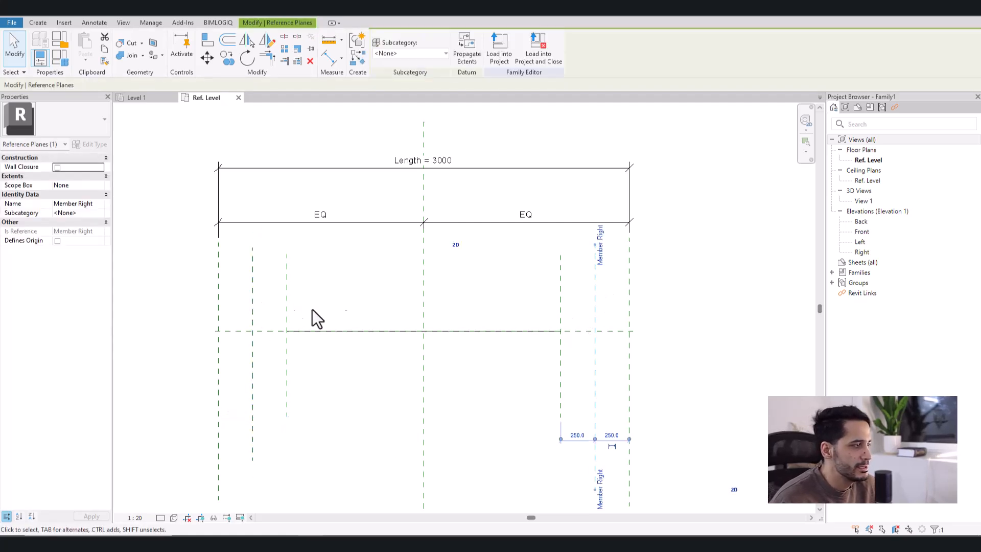
click(253, 291)
click(376, 296)
middle_drag(399, 303, 402, 305)
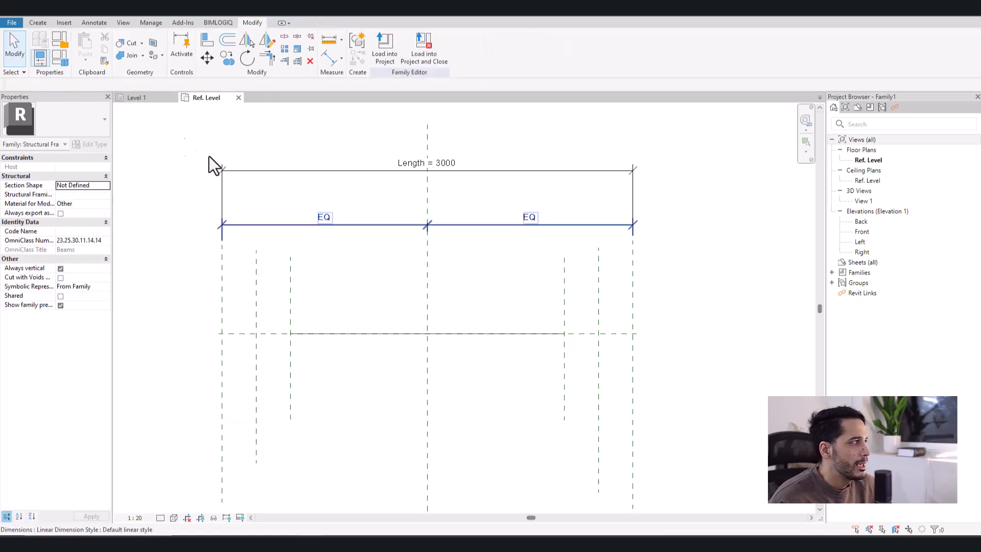
- Start a Sweep and sketch a straight horizontal path just above the beam's centre reference plane, then finish the path
click(38, 23)
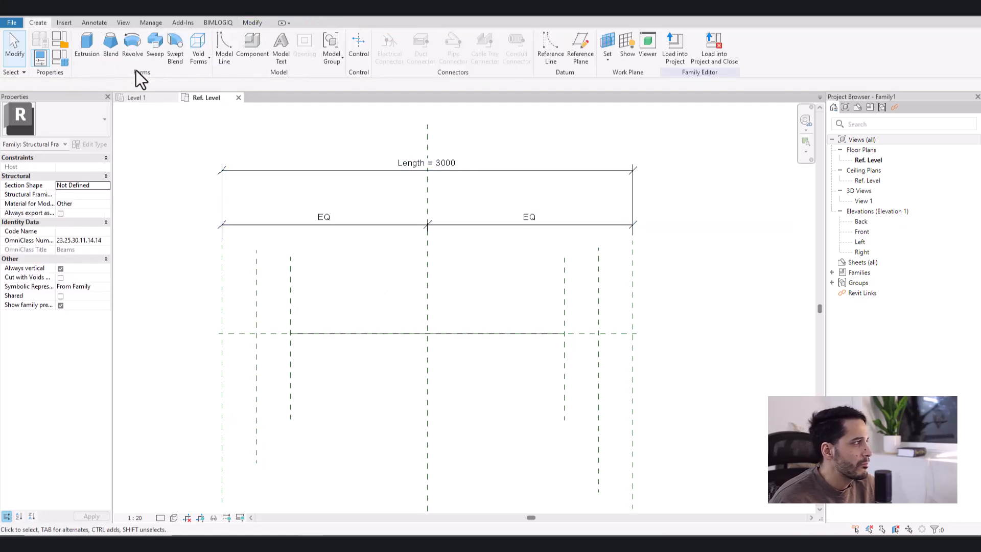
click(155, 51)
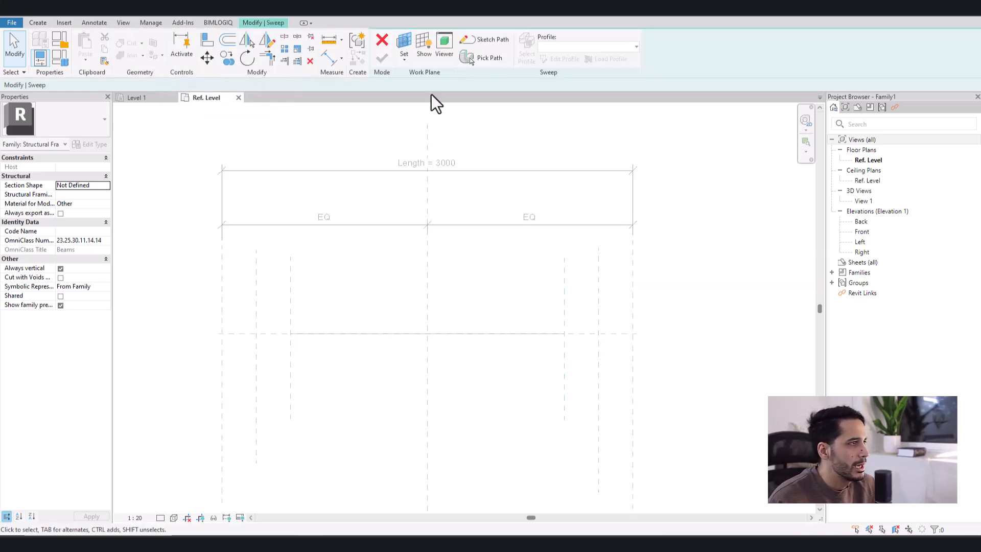
click(477, 44)
click(337, 304)
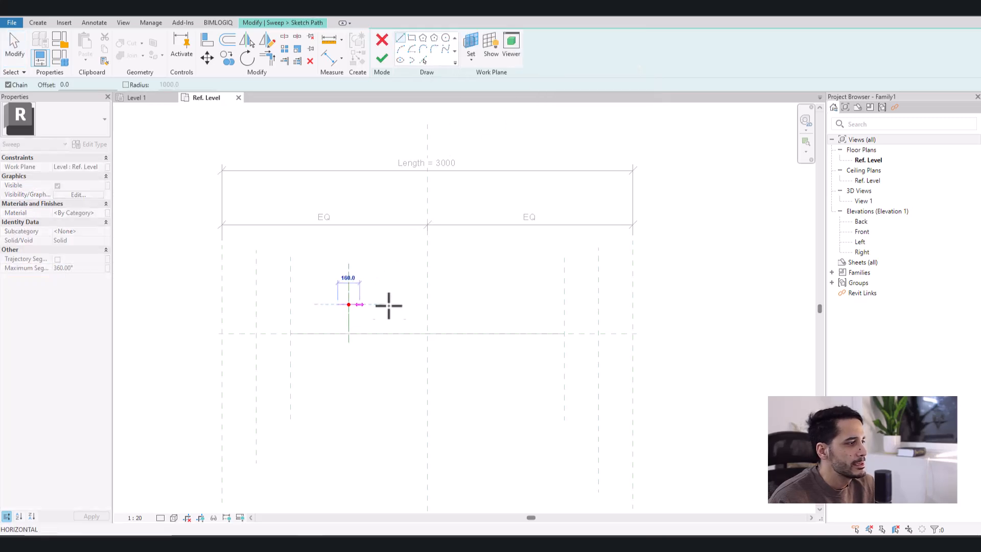
click(539, 304)
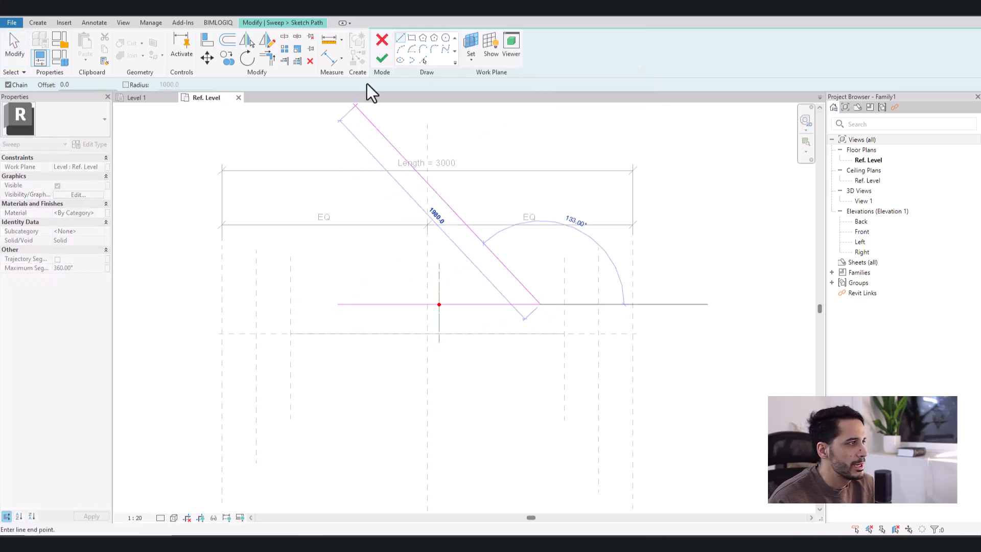
click(383, 58)
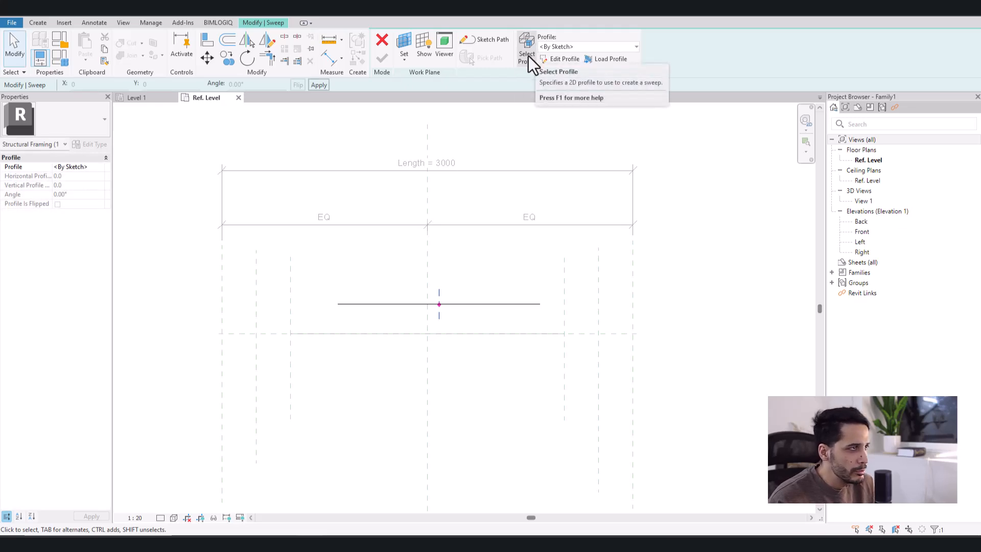
- Edit the sweep profile in the Left elevation and sketch a rough closed outline of straight segments around the vertical reference plane
click(558, 63)
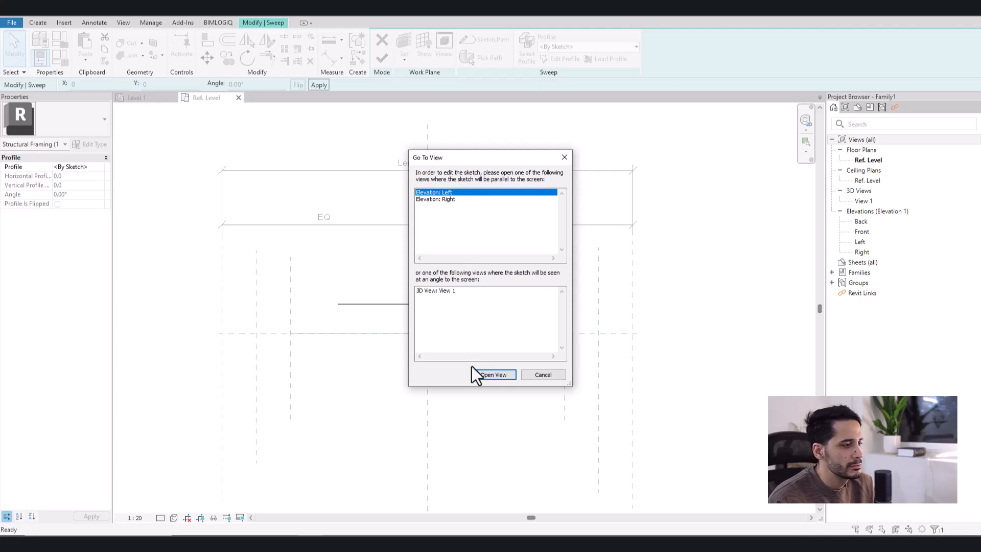
click(485, 375)
middle_drag(472, 317, 485, 247)
scroll(394, 329, up, 5)
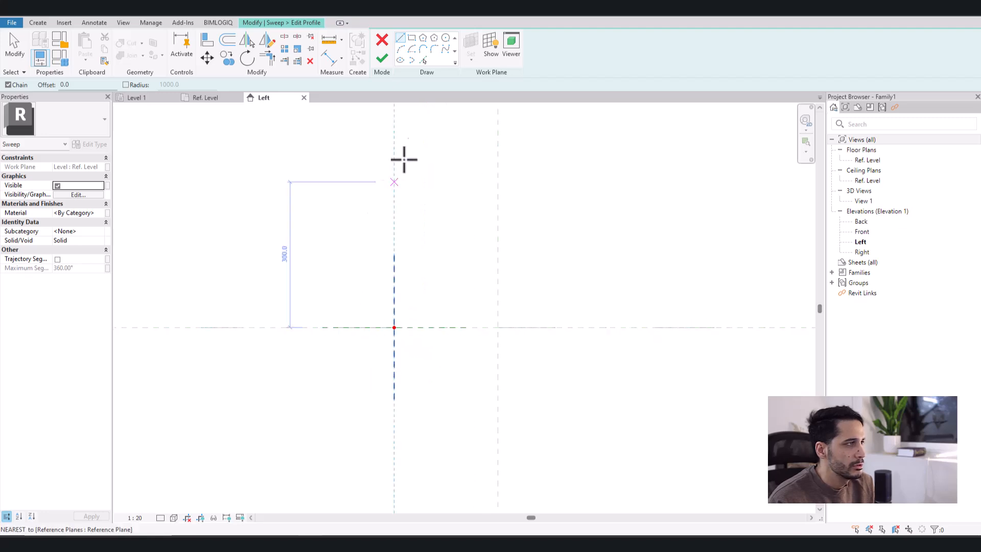
click(402, 274)
click(441, 274)
click(441, 288)
click(410, 288)
click(409, 305)
click(432, 306)
click(426, 363)
click(410, 368)
click(359, 367)
click(371, 342)
click(353, 316)
click(365, 289)
click(402, 274)
key(Escape)
- Delete all the sketched profile lines and return to the Ref. Level plan
drag(322, 257, 485, 384)
click(346, 277)
drag(347, 258, 458, 381)
key(Delete)
click(228, 100)
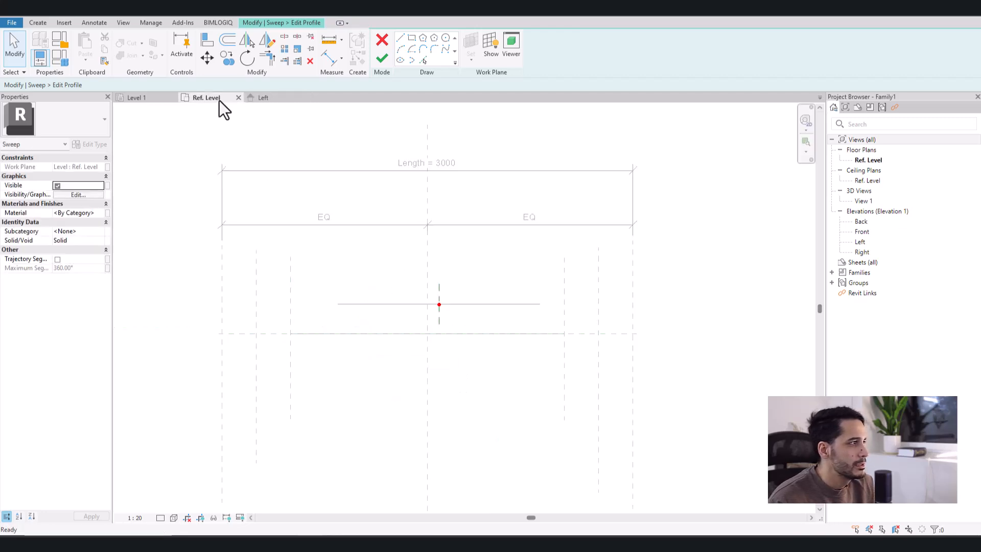
- Cancel the profile sketch and discard the unfinished sweep together with its path
click(382, 42)
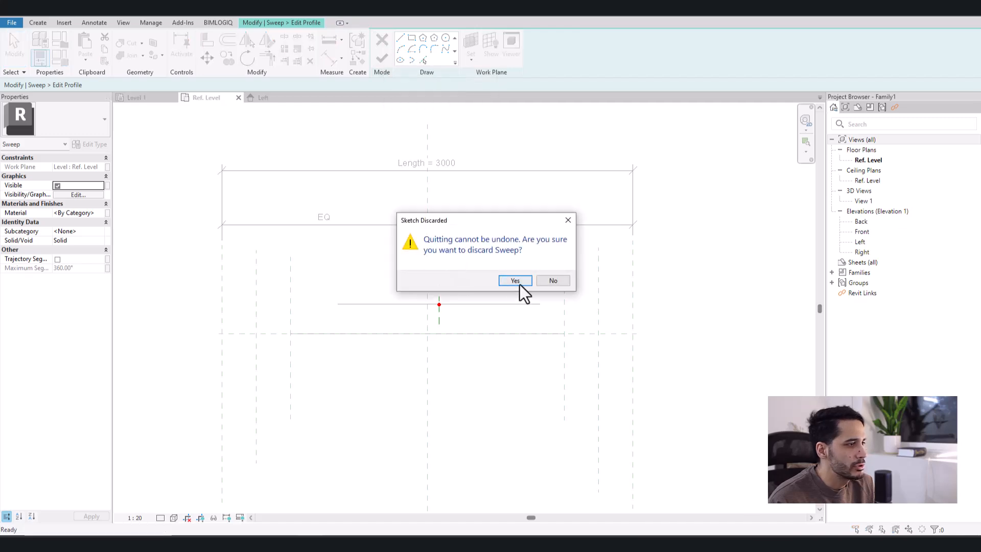
click(515, 280)
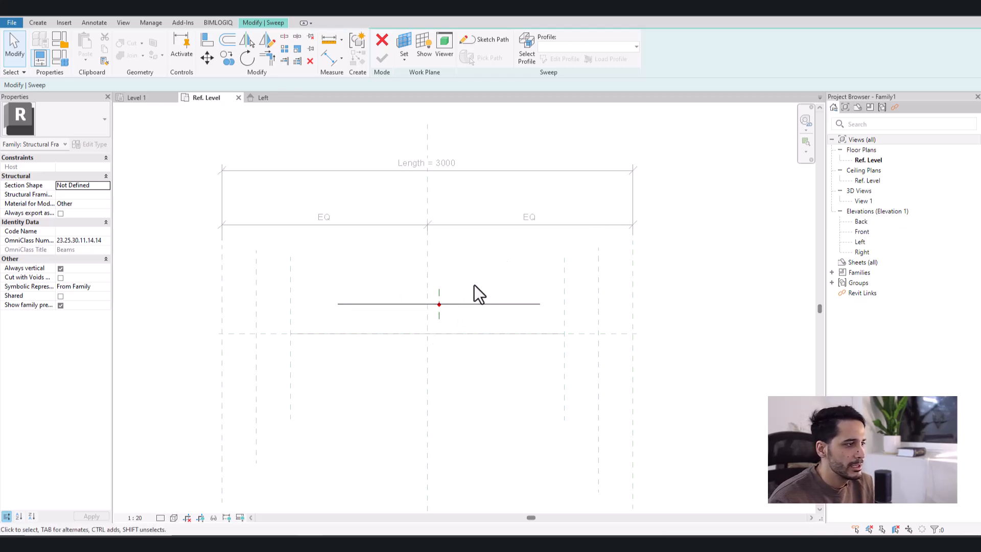
drag(474, 305, 478, 290)
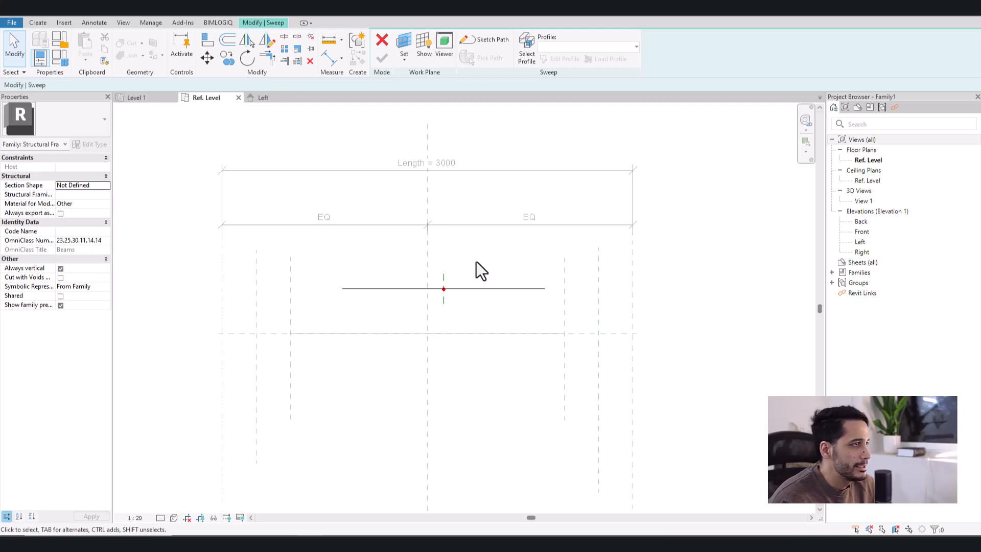
click(382, 40)
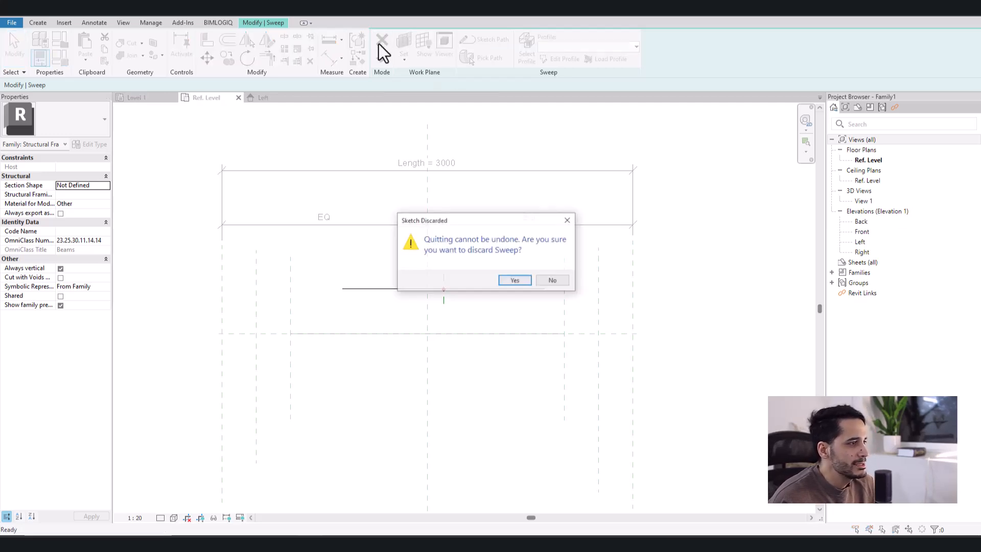
click(522, 281)
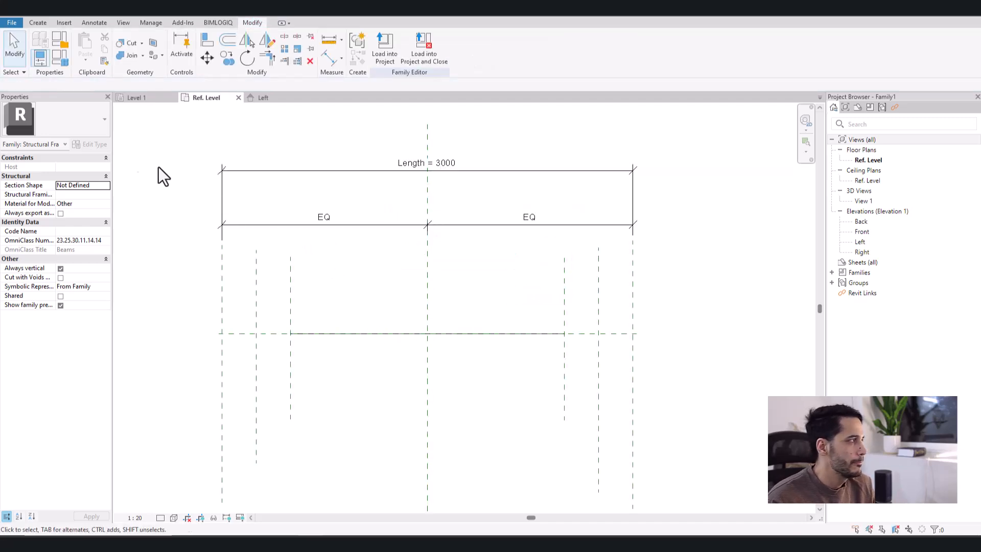
- Create a new family from the Metric Profile template in the English family templates folder
click(11, 23)
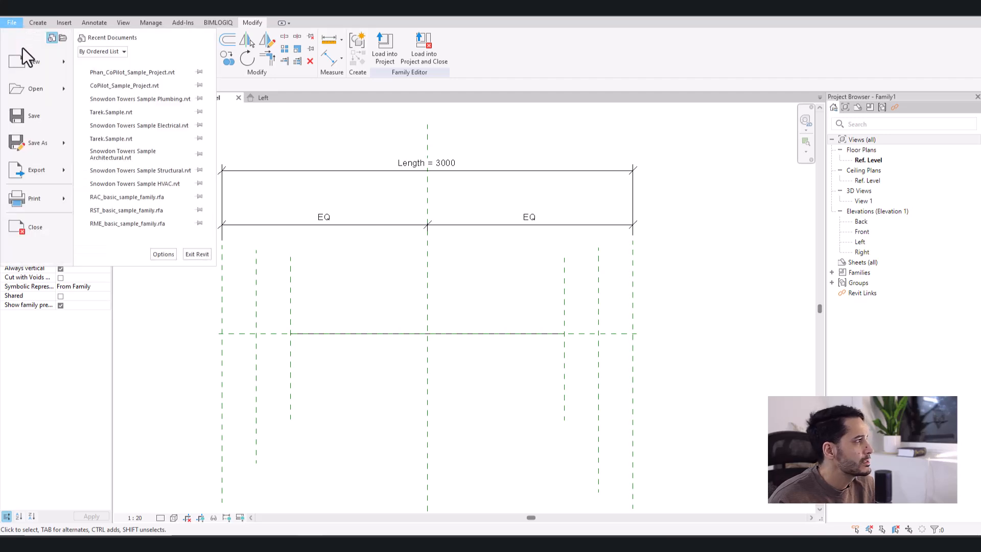
mouse_move(32, 63)
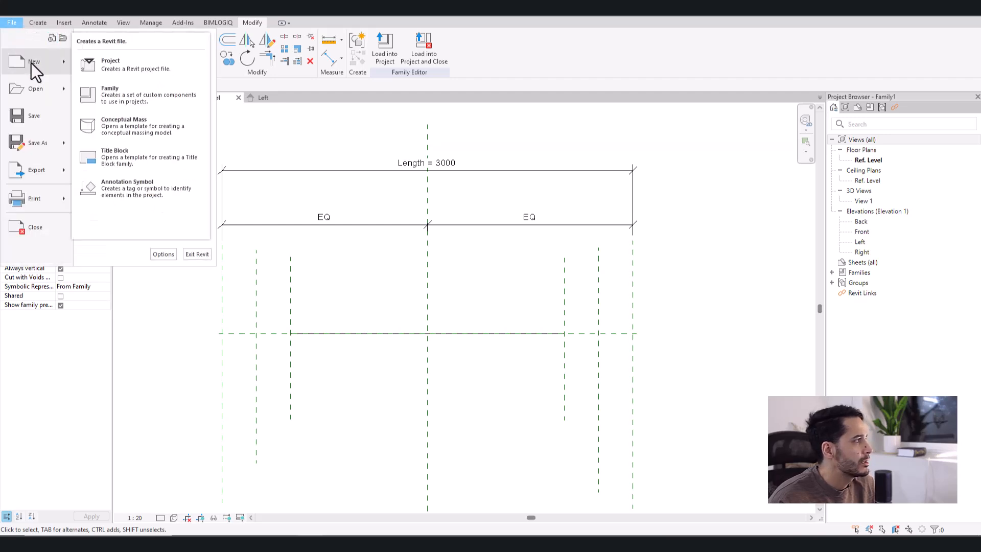
click(124, 90)
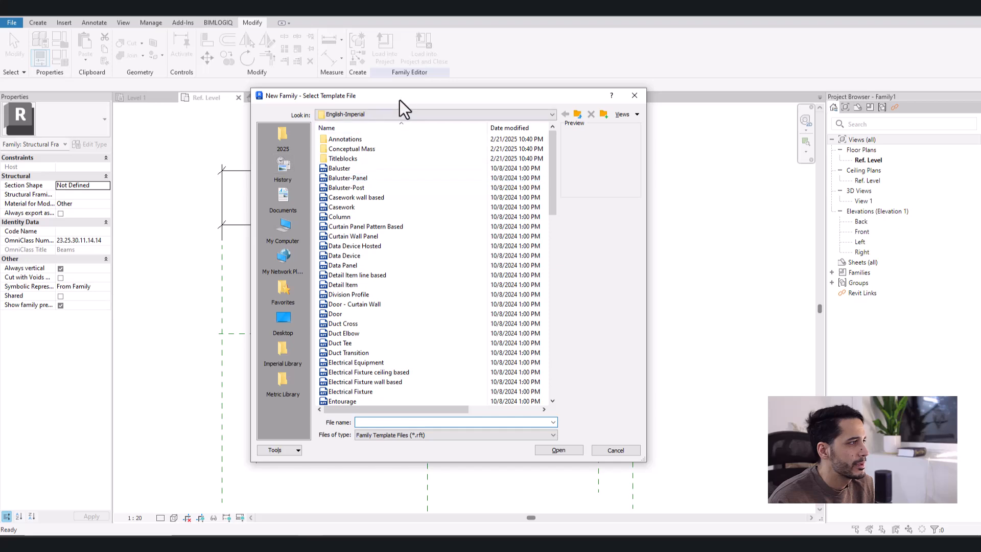
click(405, 102)
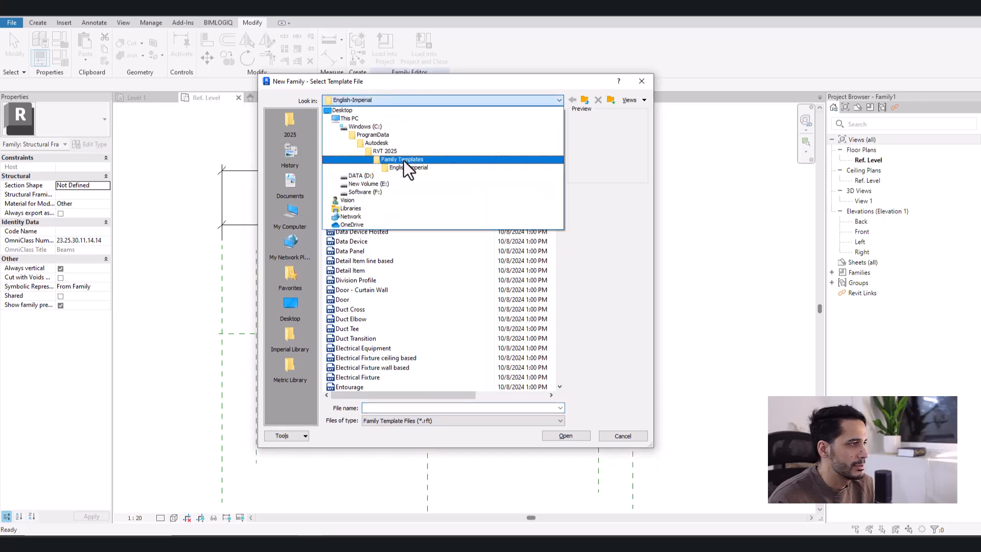
click(403, 161)
double_click(354, 146)
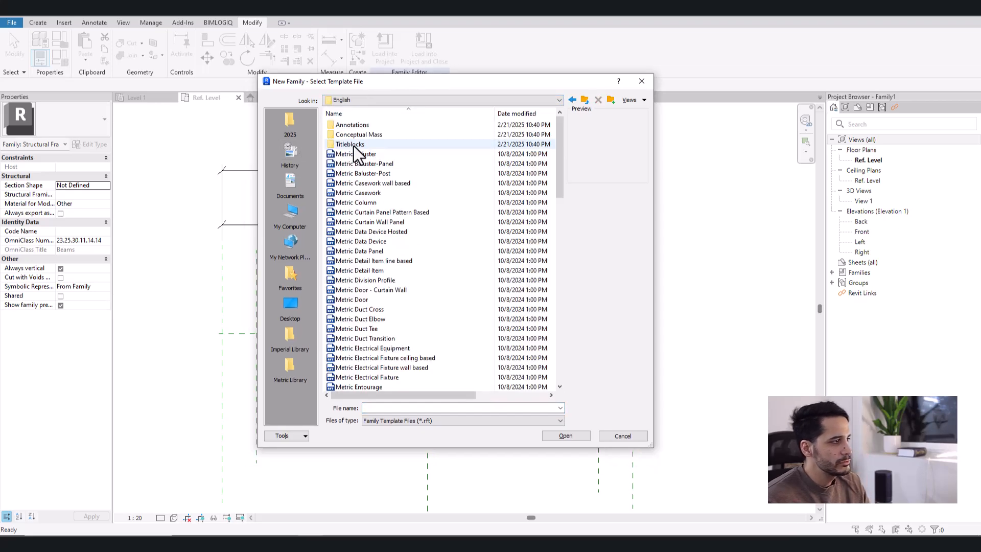
scroll(363, 268, down, 10)
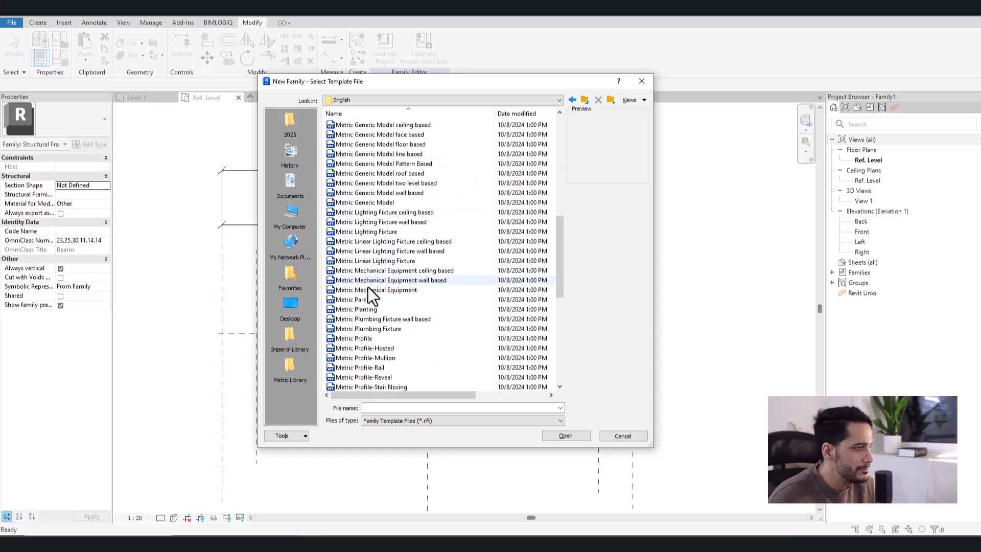
scroll(376, 306, down, 1)
scroll(372, 275, down, 3)
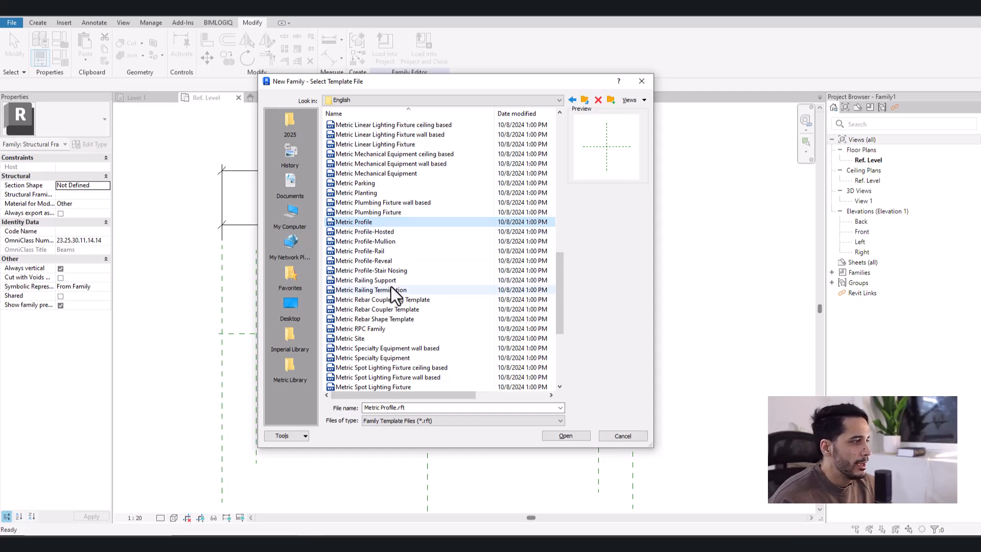
double_click(357, 223)
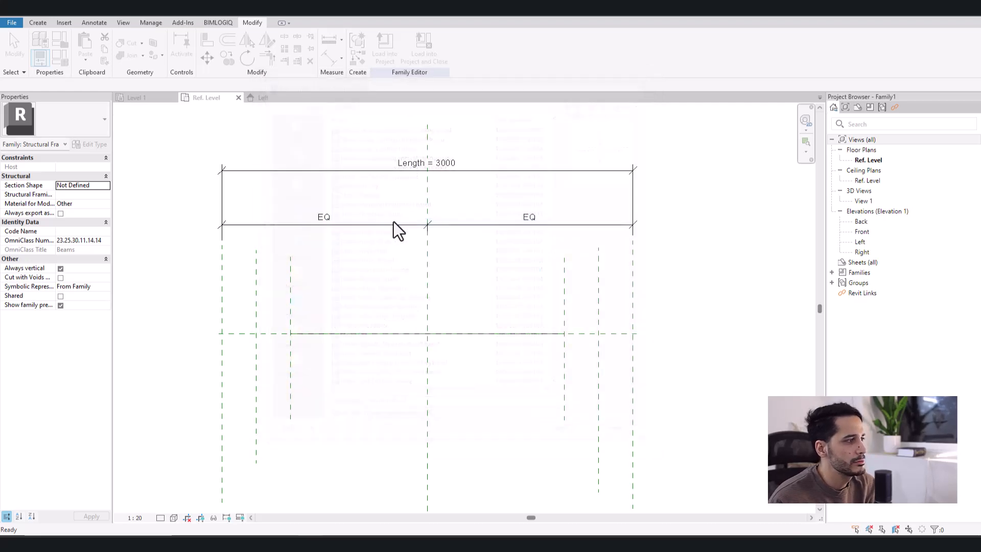
- Draw the upper-right quarter of an I-section with lines: flange about 85 mm wide and 15 mm thick, web edge about 10 mm off centre
middle_drag(481, 312, 452, 314)
scroll(462, 301, up, 3)
scroll(451, 288, down, 1)
middle_click(452, 313)
middle_click(452, 313)
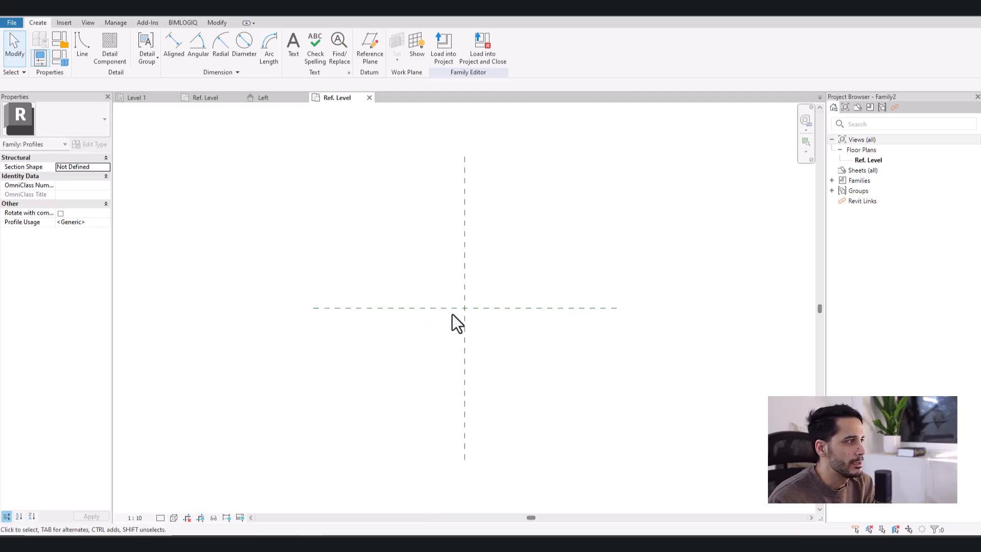
scroll(488, 321, up, 1)
middle_drag(489, 321, 475, 294)
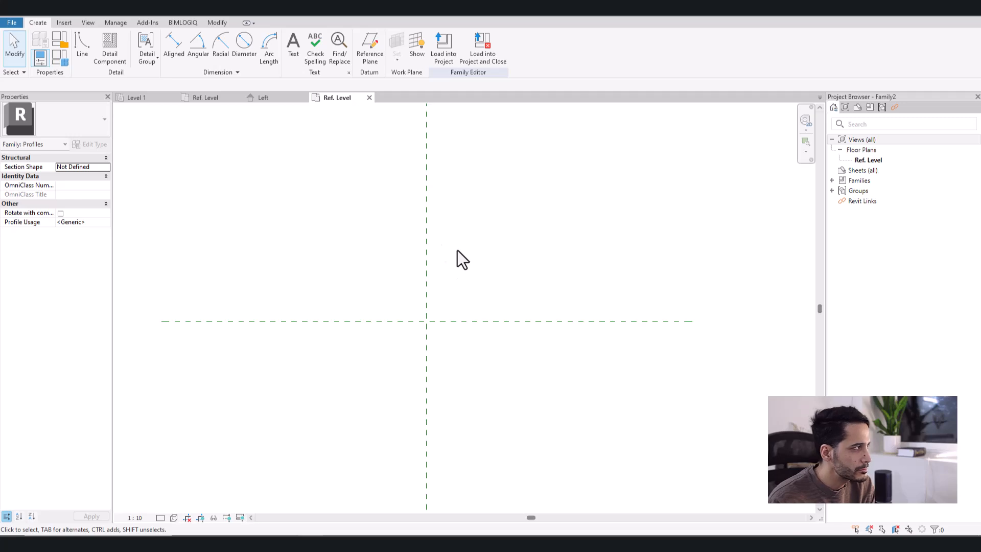
click(82, 50)
scroll(424, 262, up, 1)
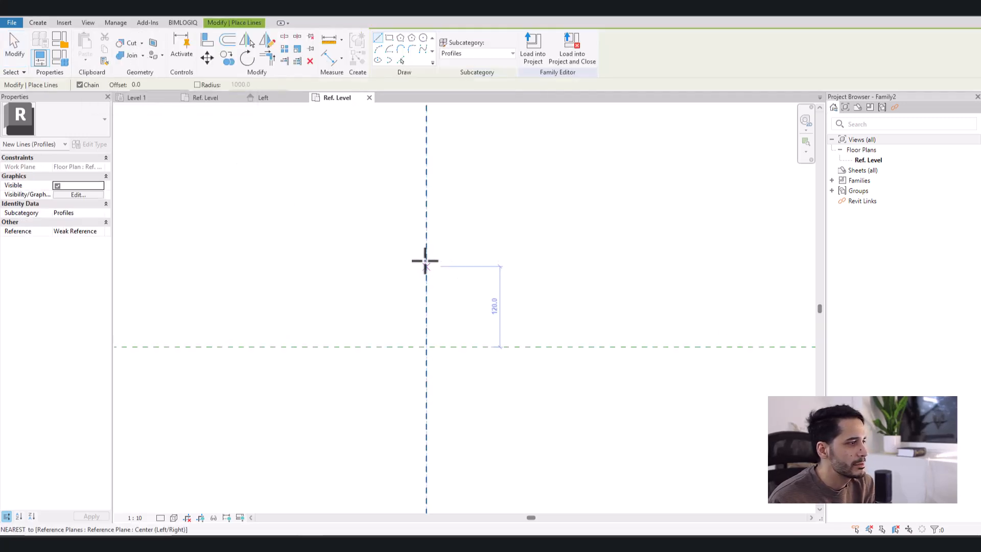
click(427, 259)
click(483, 259)
click(483, 270)
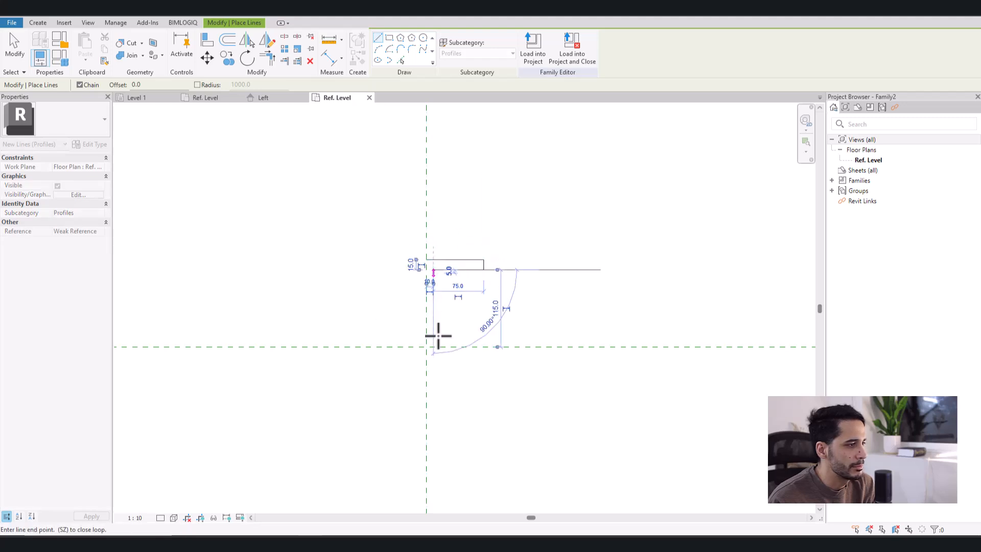
key(Escape)
key(Escape)
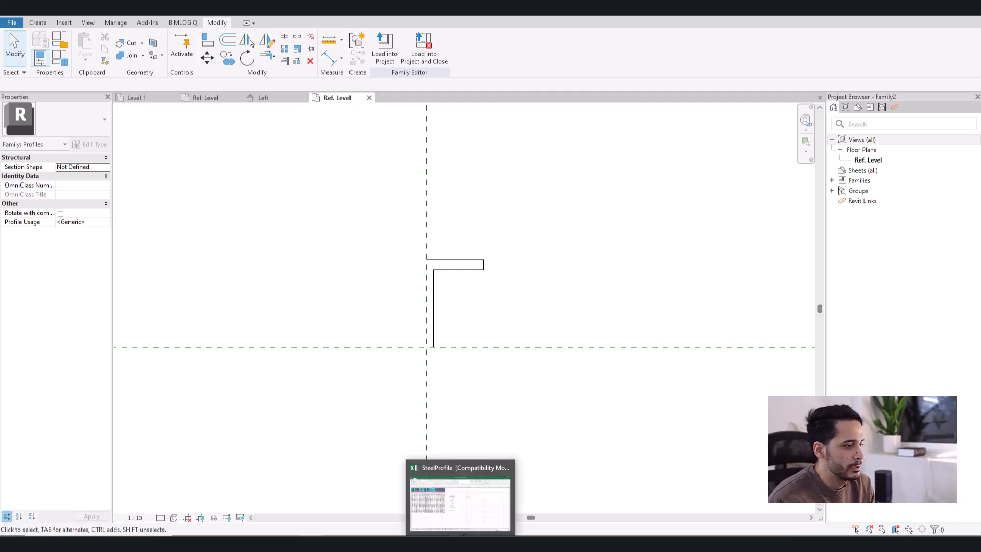
key(alt+Tab)
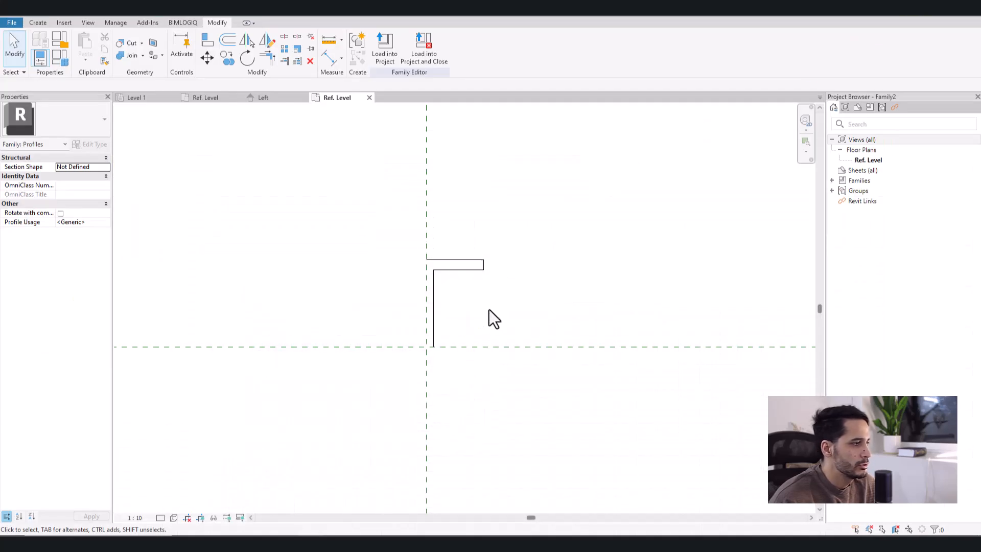
- Mirror the four quarter-profile lines about the horizontal centre reference plane, keeping the originals
drag(396, 219, 519, 356)
drag(397, 217, 512, 365)
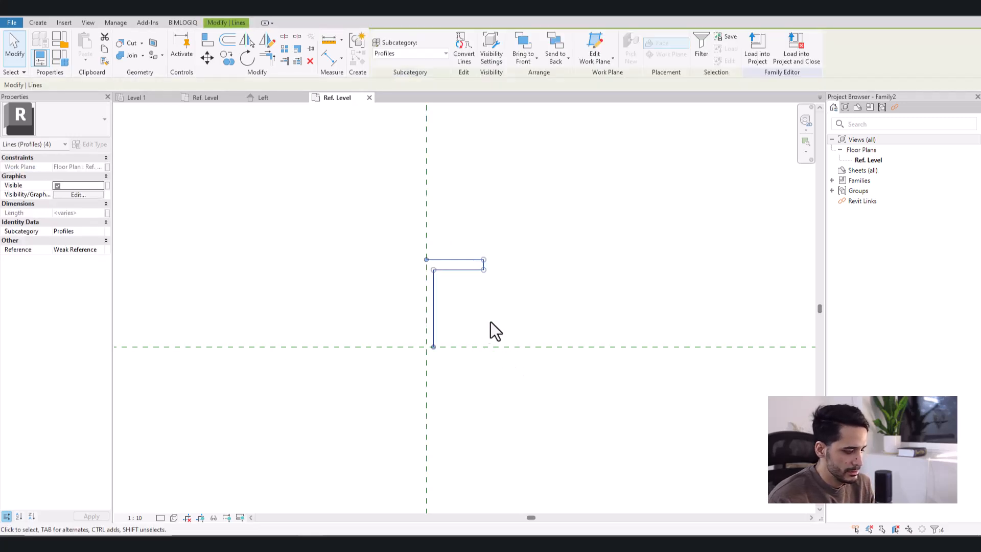
key(m)
key(m)
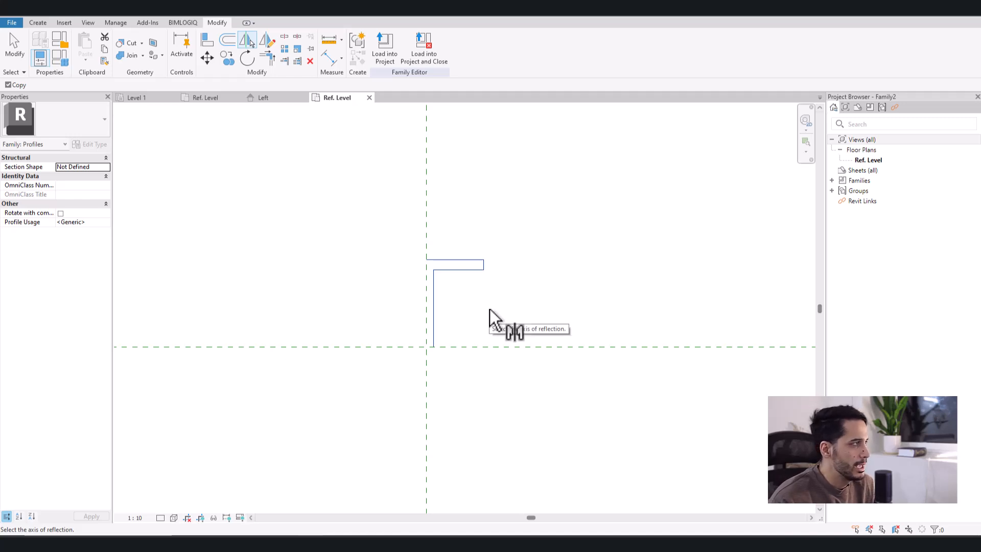
click(458, 347)
middle_drag(412, 442, 413, 432)
- Mirror all the half-profile lines about the vertical centre reference plane to complete the I-section outline
drag(387, 453, 536, 197)
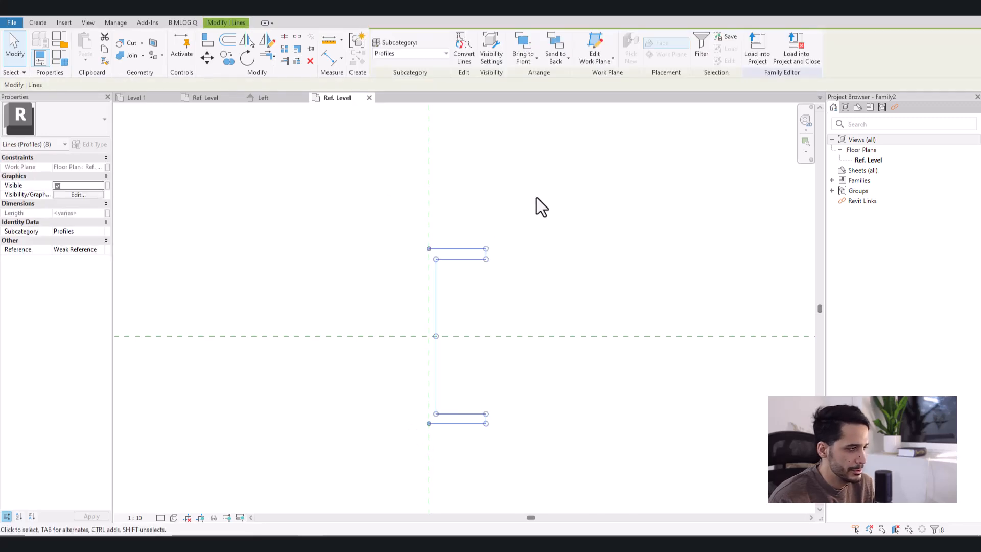
key(m)
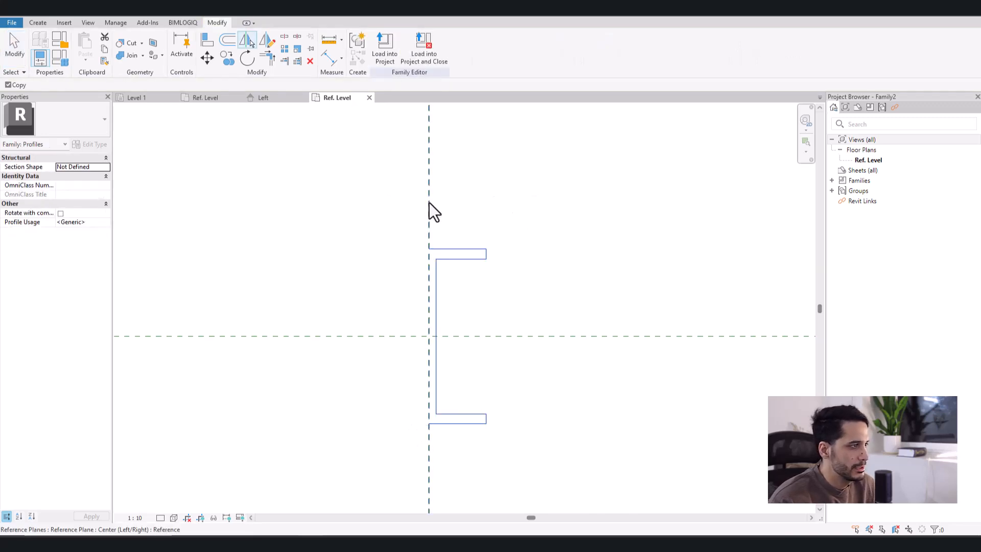
click(430, 201)
middle_drag(548, 248, 543, 239)
key(Escape)
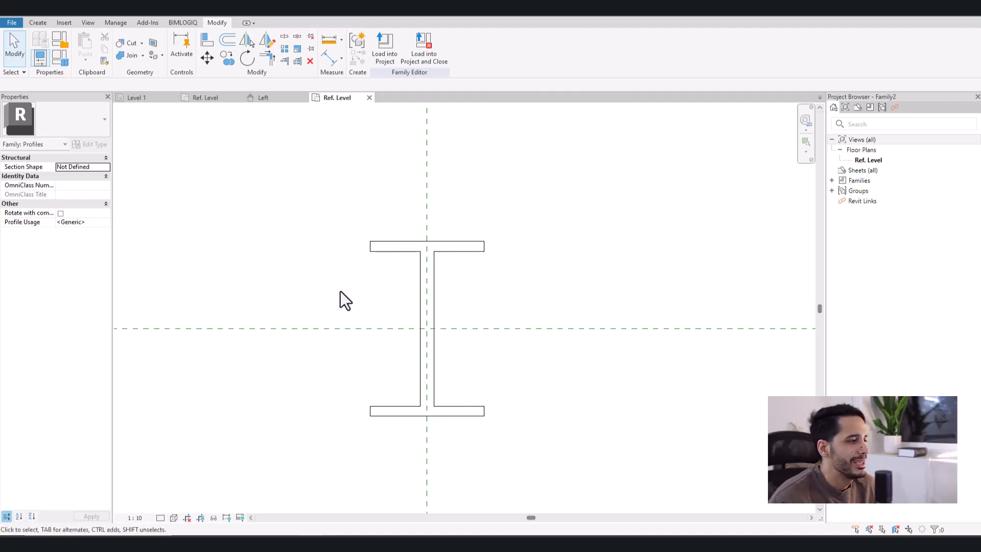
- Draw reference planes along the I-section's outer extents: the top and bottom flange faces and both flange ends
click(36, 23)
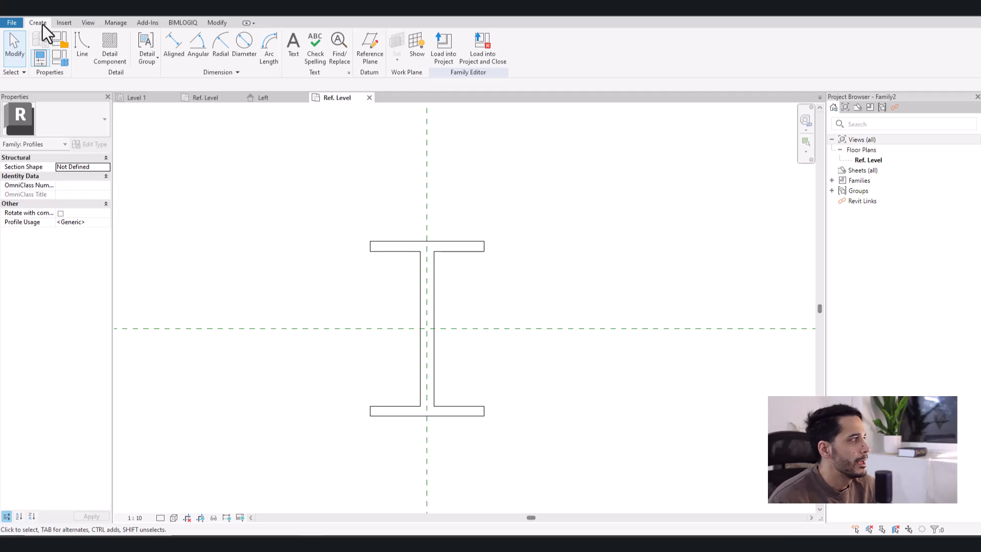
click(375, 61)
middle_drag(400, 231, 397, 223)
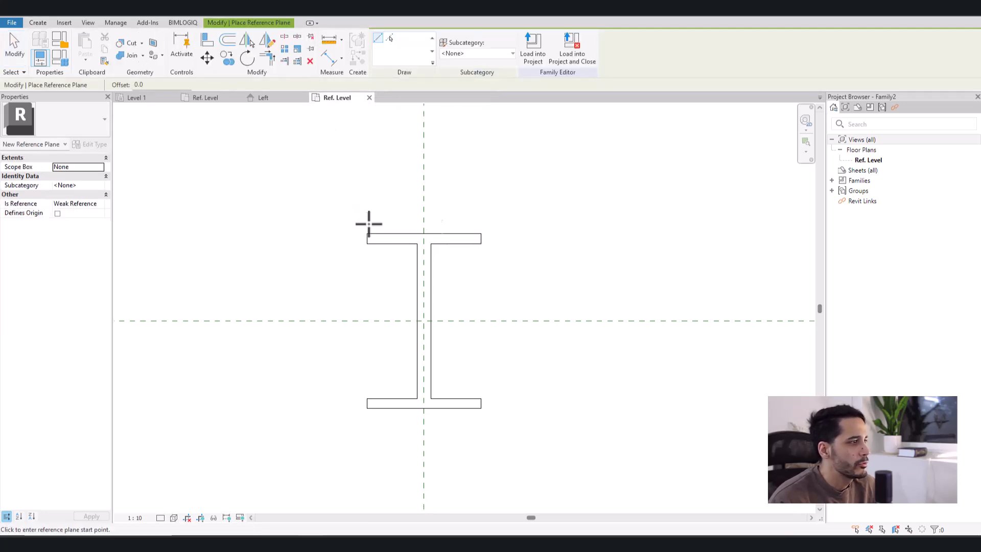
click(333, 234)
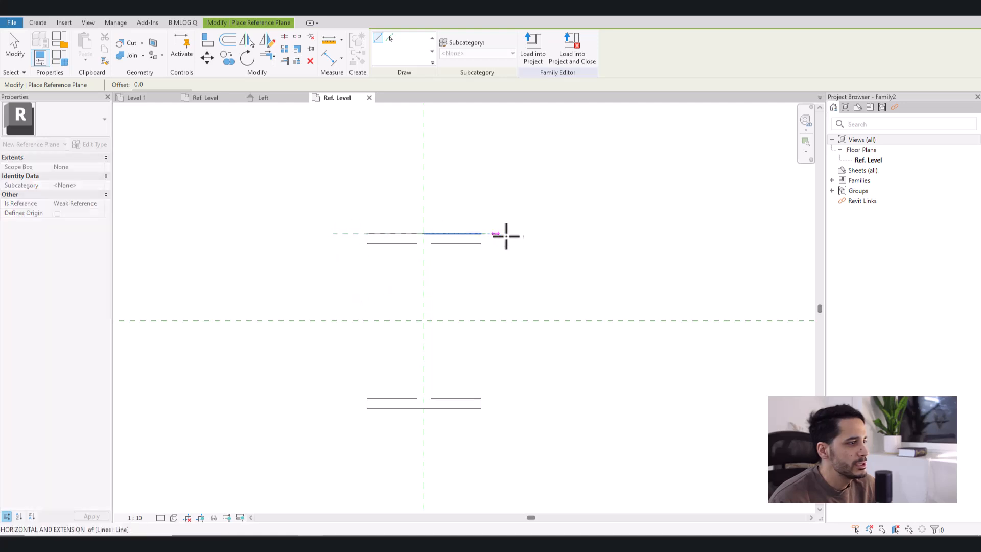
click(534, 234)
click(332, 409)
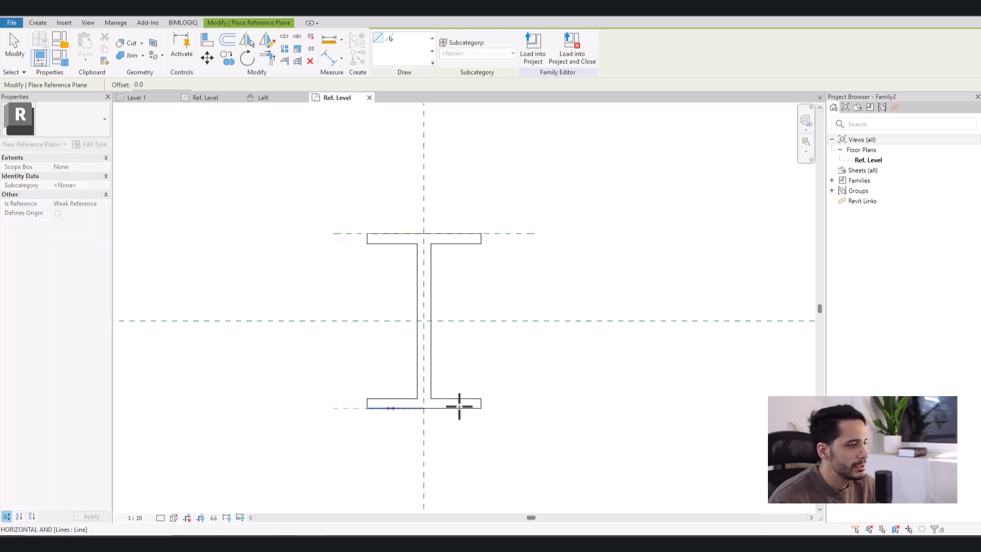
click(534, 408)
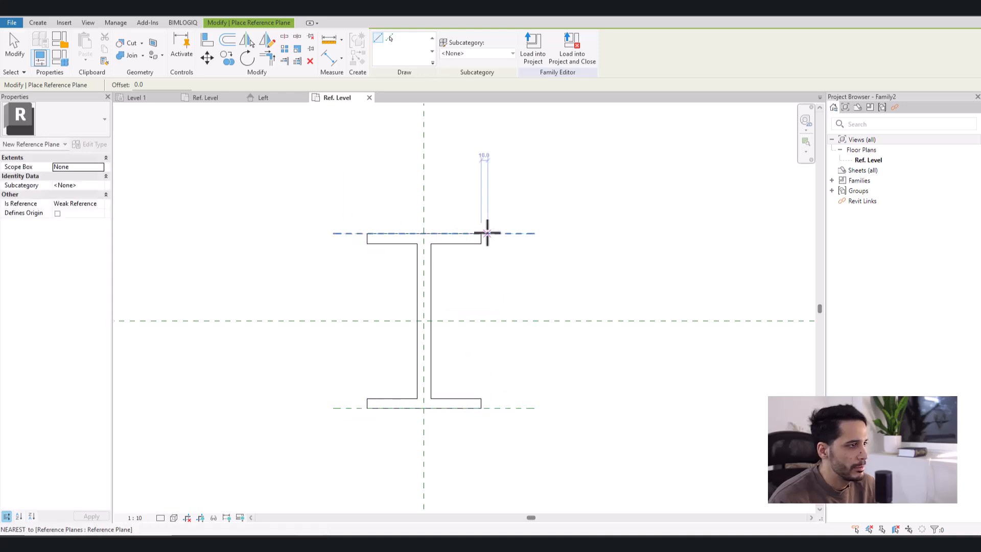
click(480, 203)
click(481, 458)
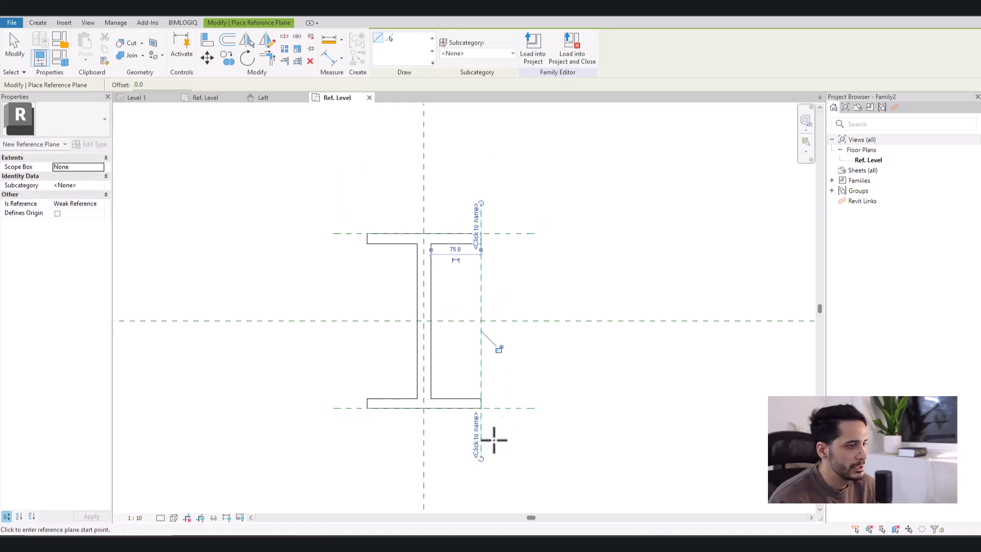
click(366, 457)
click(346, 183)
- Draw reference planes along the inner faces of both flanges and along both sides of the web
click(334, 243)
click(534, 244)
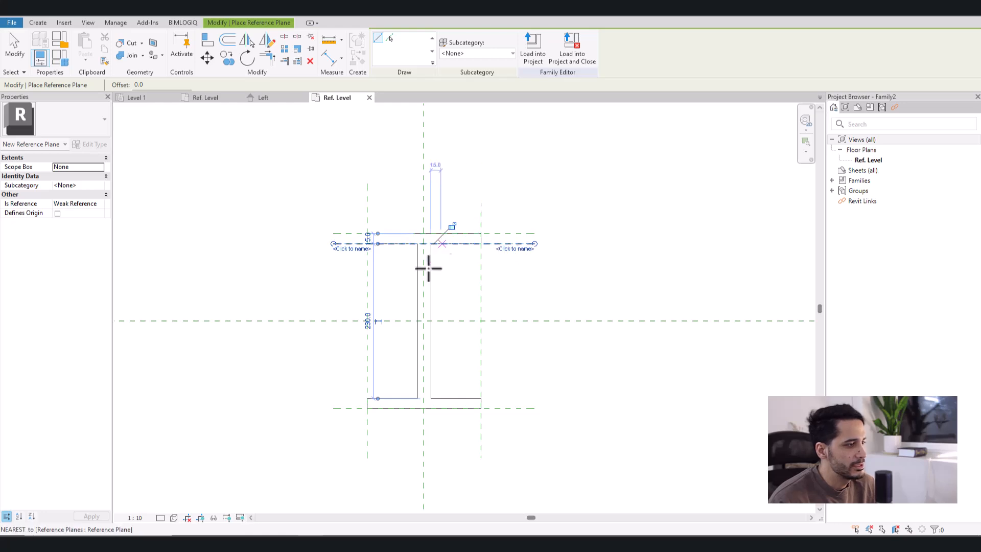
click(339, 398)
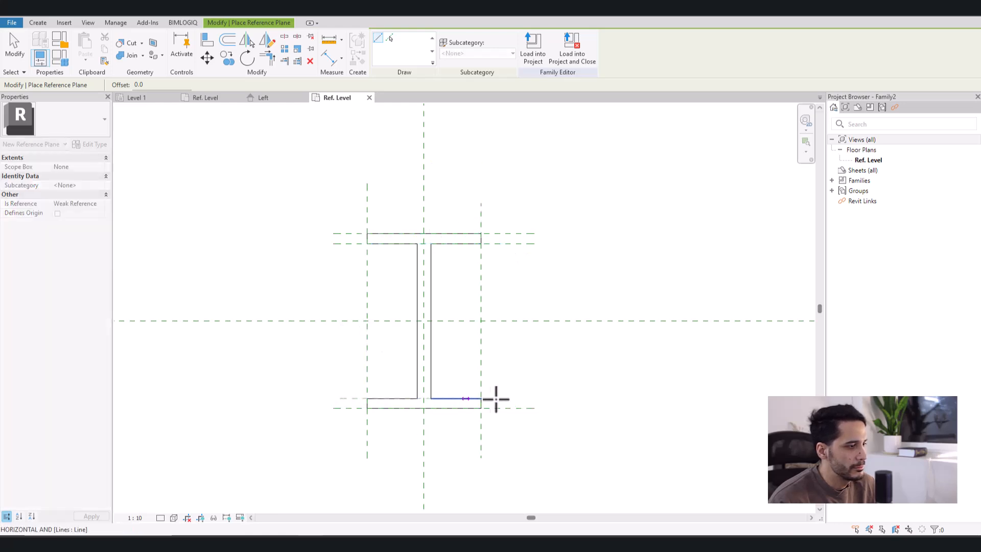
click(524, 398)
click(429, 458)
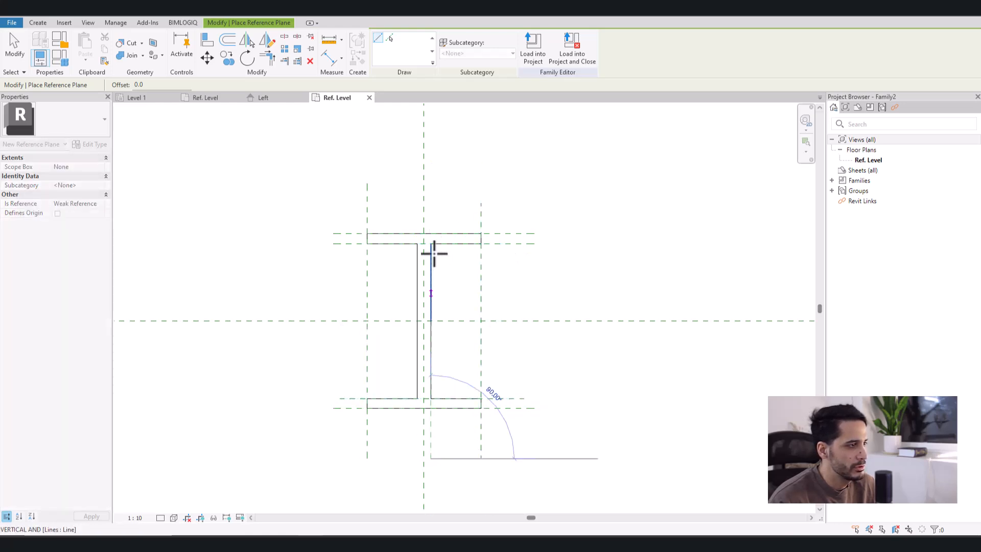
click(431, 197)
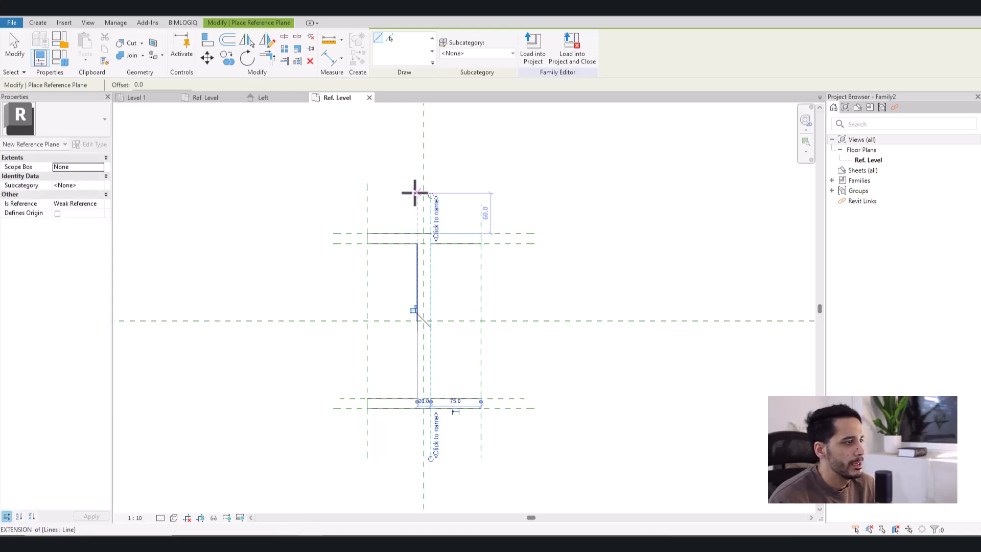
click(416, 193)
click(407, 454)
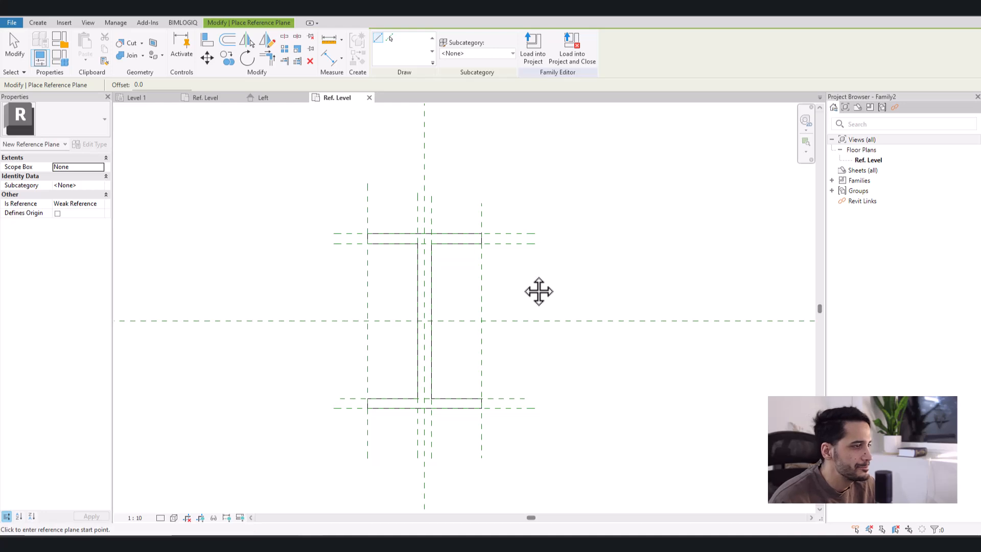
middle_drag(521, 274, 521, 277)
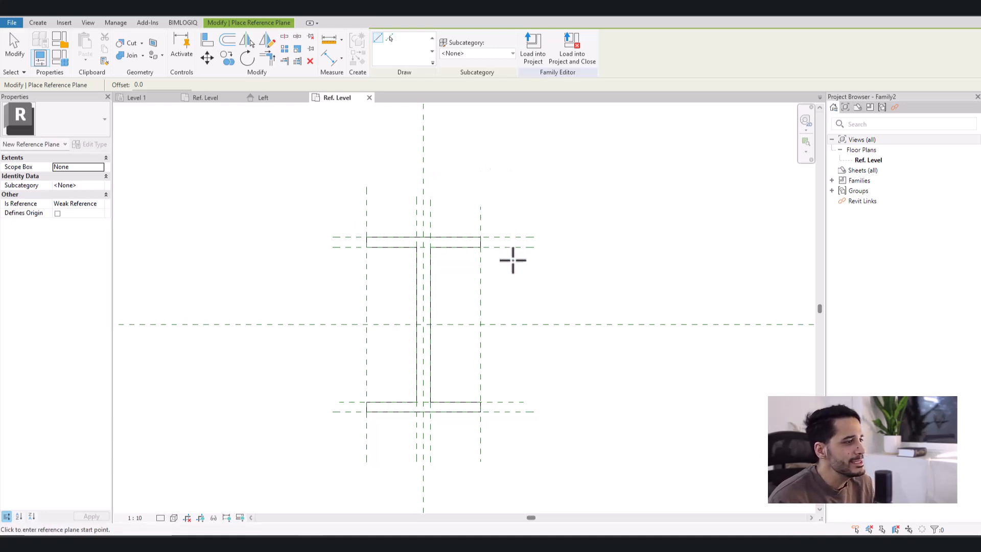
scroll(499, 265, up, 1)
key(Escape)
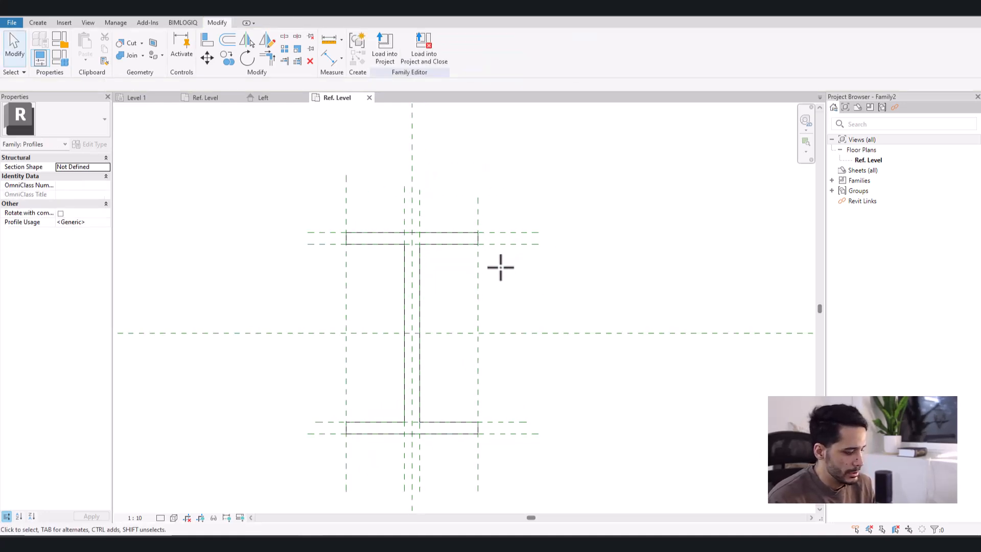
drag(489, 221, 489, 222)
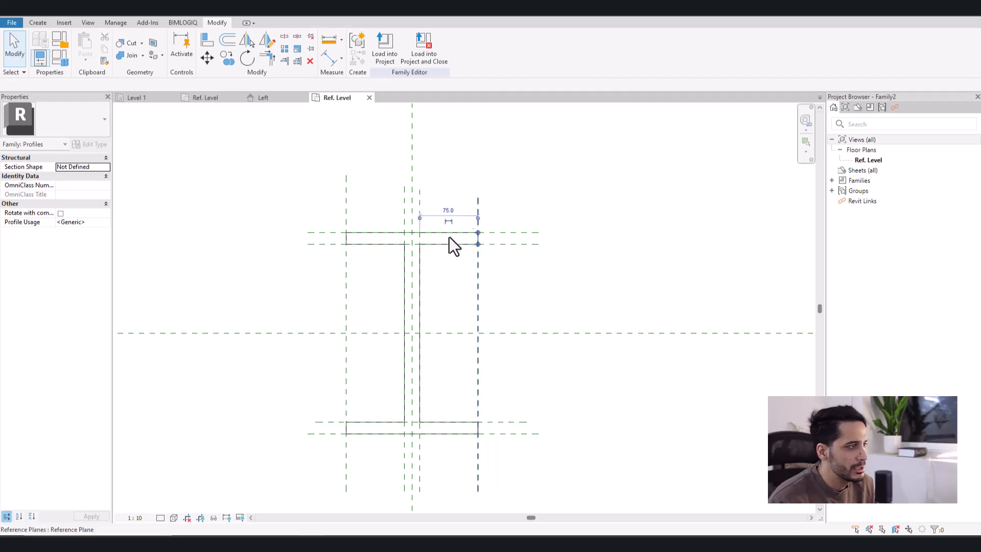
drag(330, 281, 494, 239)
click(512, 216)
key(a)
key(l)
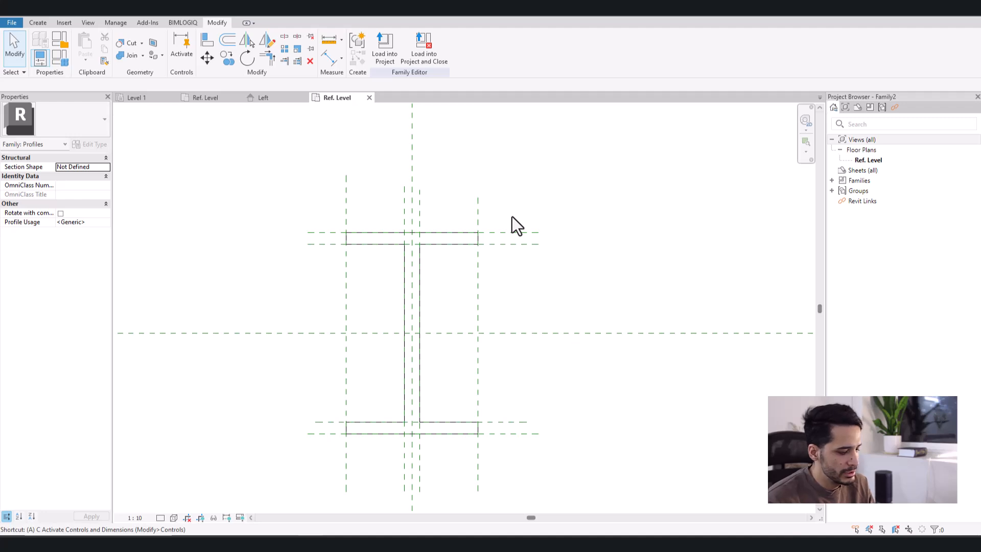
key(Escape)
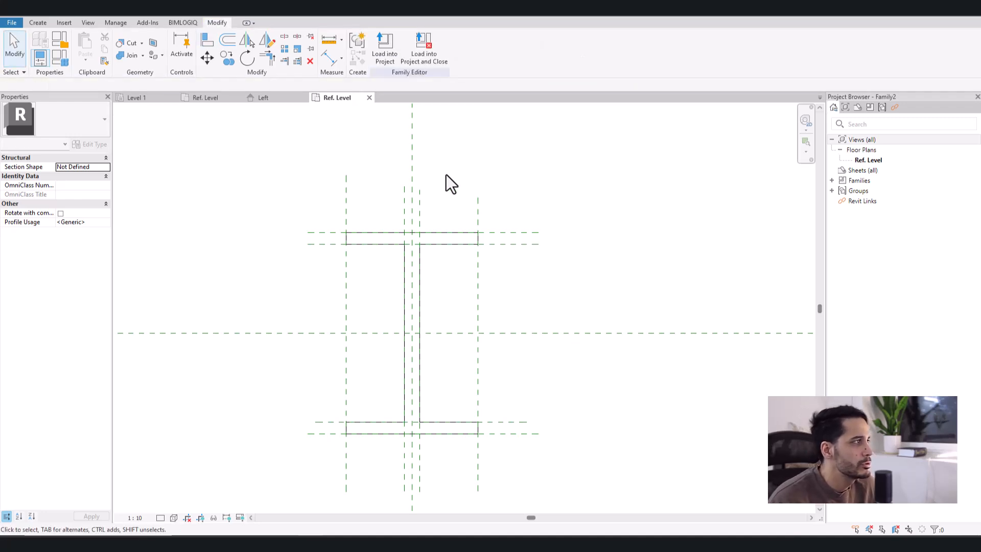
- Using Align with Lock enabled, lock the top flange's outer line and right end line to their reference planes
click(205, 46)
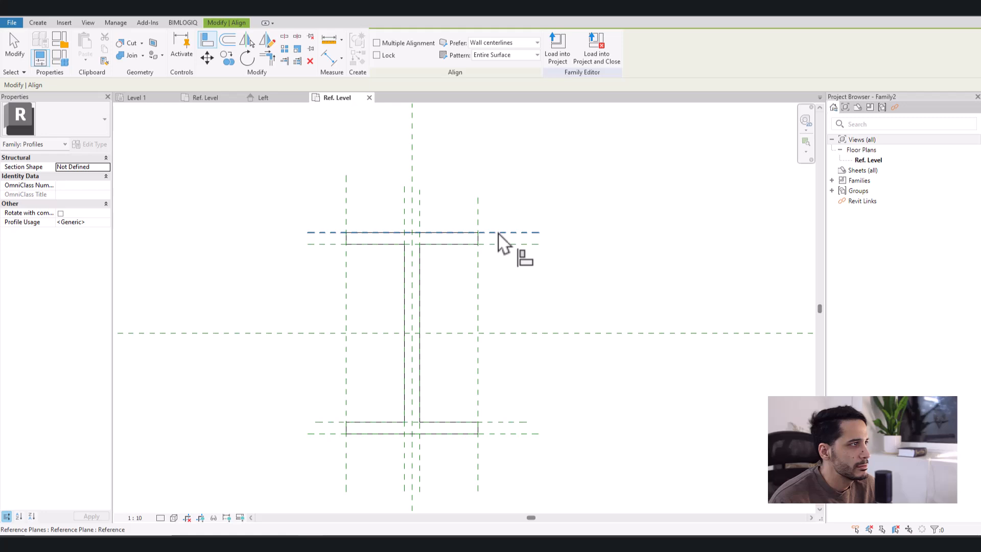
click(384, 55)
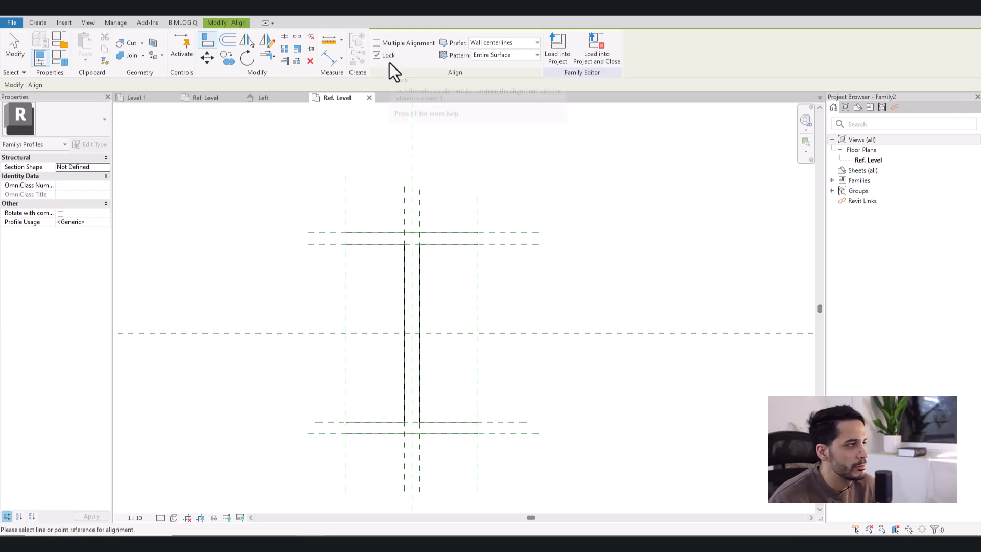
click(518, 233)
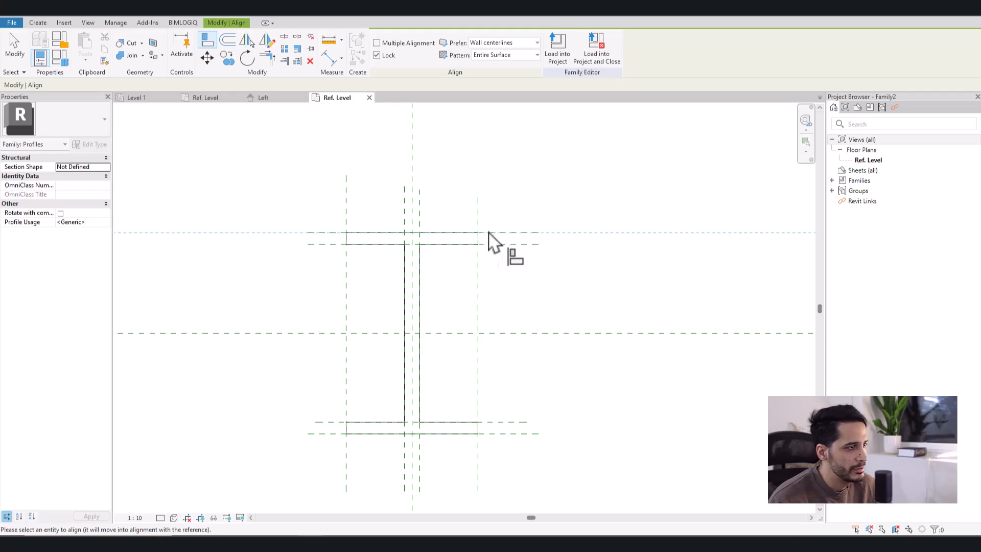
click(467, 234)
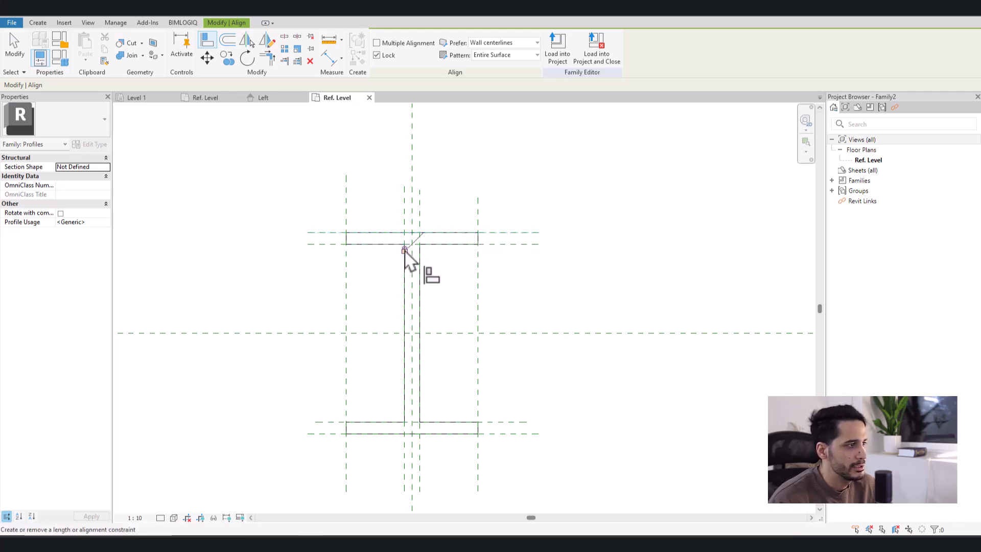
middle_drag(553, 300, 565, 267)
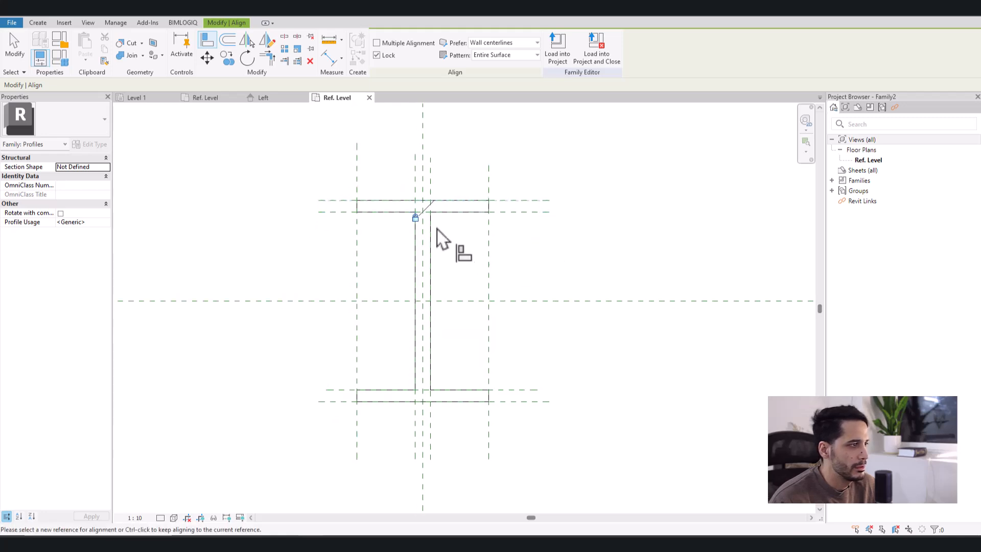
click(489, 250)
click(490, 207)
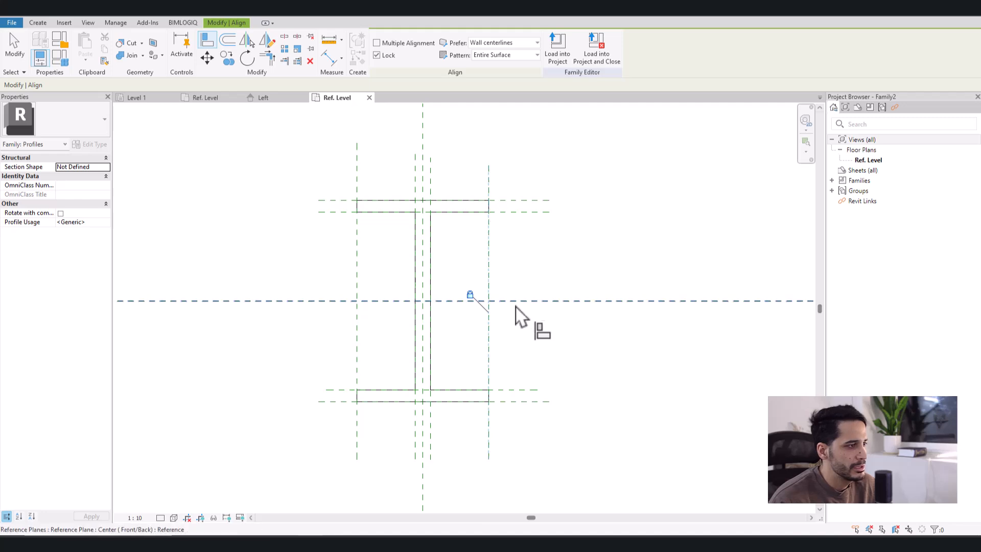
- Align and lock the bottom flange's right end line and outer line to their reference planes
middle_drag(516, 305, 520, 211)
click(494, 259)
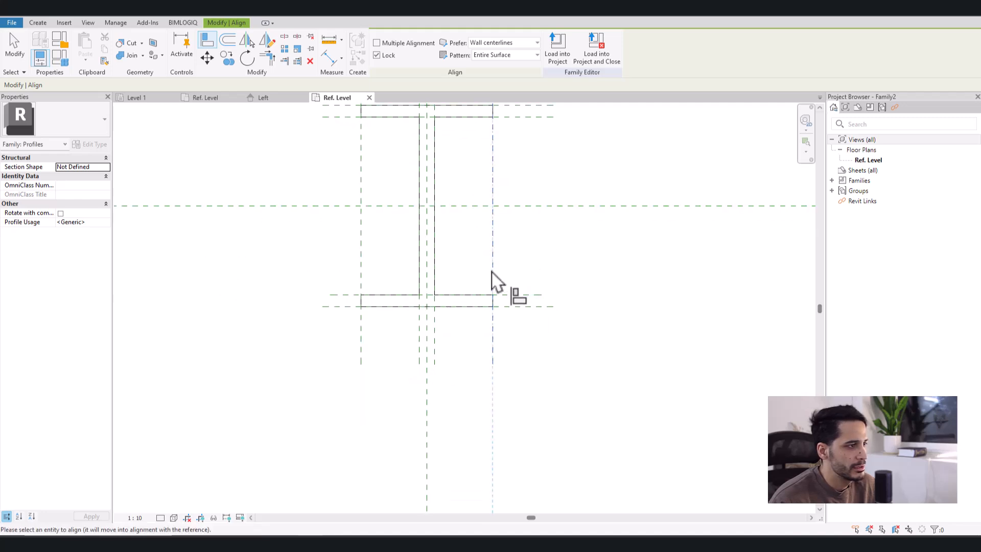
click(493, 305)
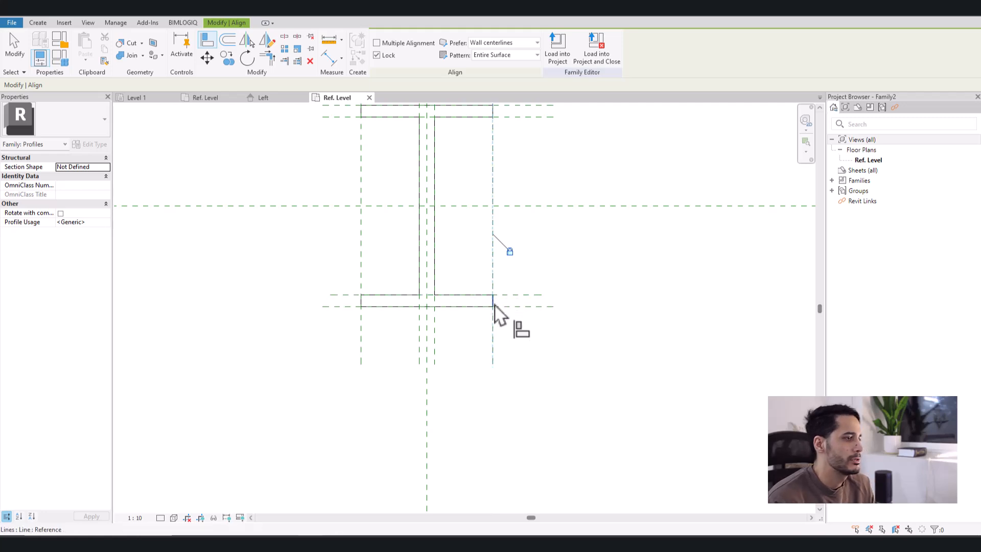
click(342, 307)
click(384, 307)
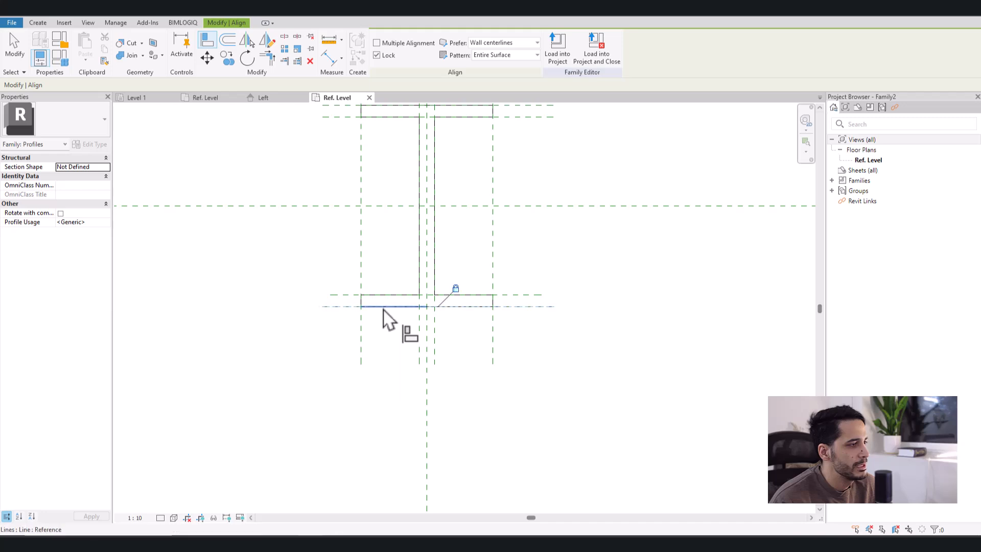
- Align and lock the bottom flange's inner lines and both web side lines to their reference planes
click(348, 295)
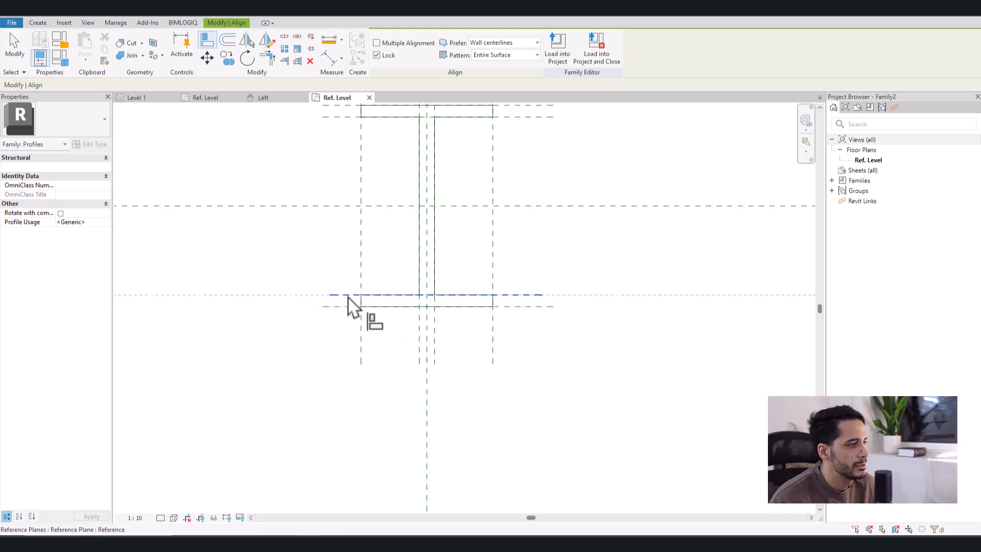
click(381, 296)
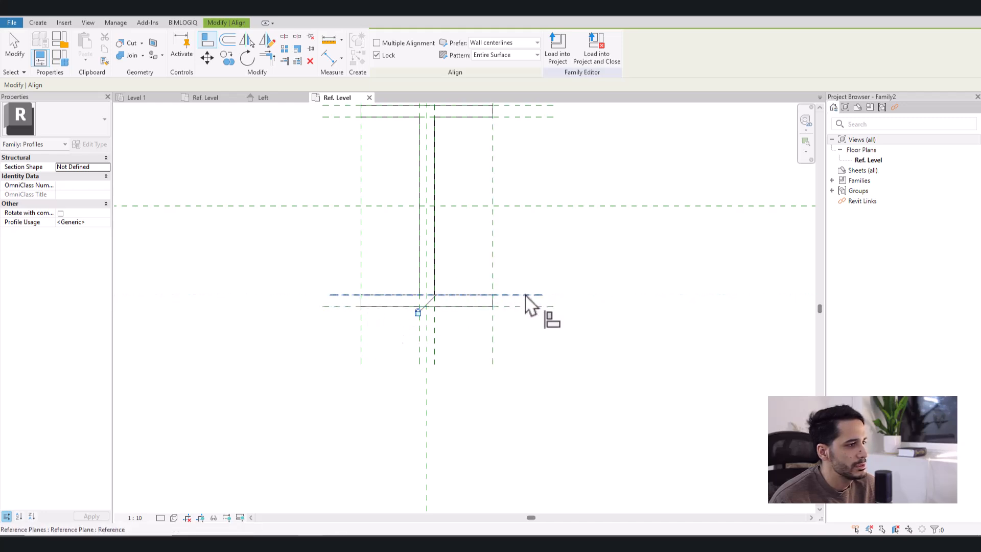
click(478, 295)
click(434, 330)
click(435, 280)
click(418, 331)
click(419, 287)
- Align and lock the top flange's left end, outer and inner lines to their reference planes
middle_drag(386, 258, 406, 411)
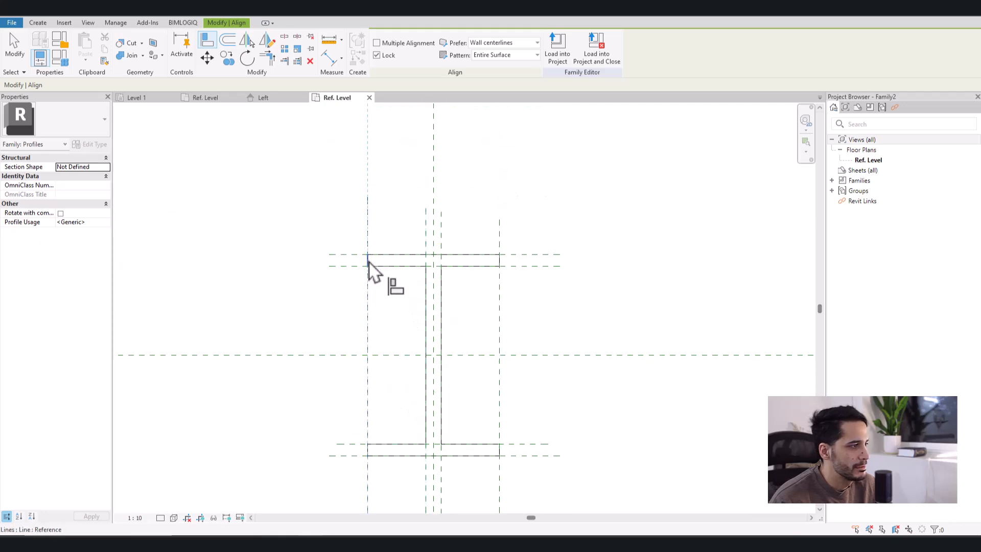
click(388, 254)
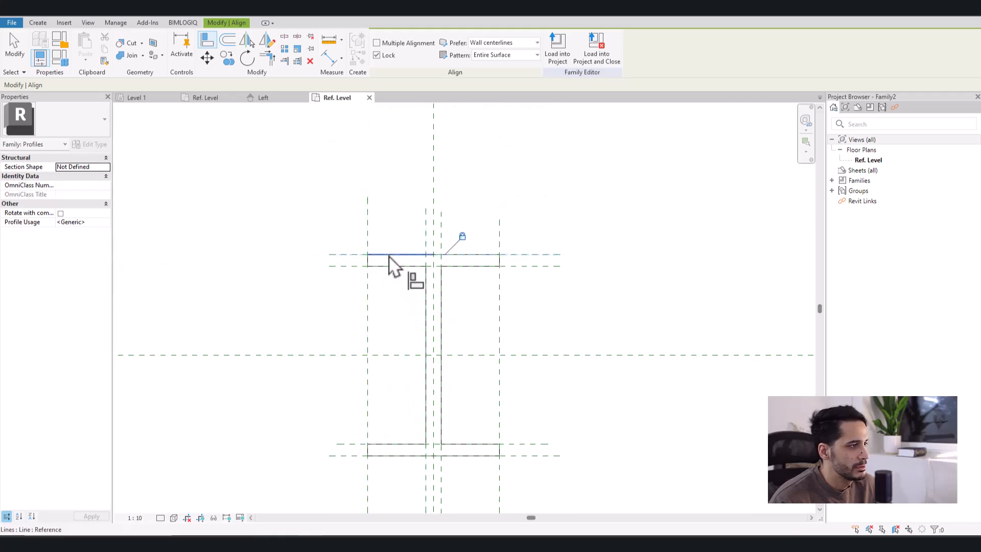
click(351, 267)
click(389, 267)
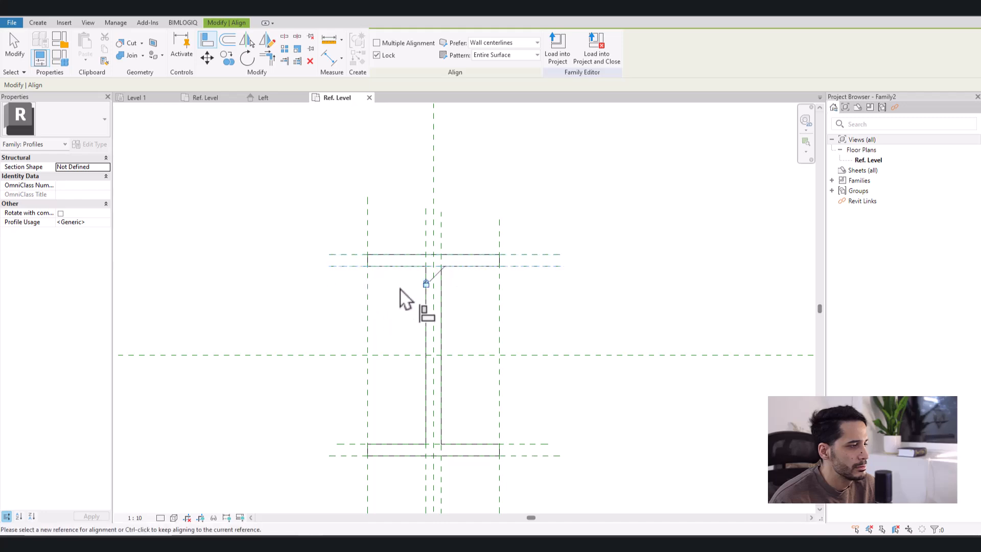
- Flex the profile by moving the right flange-end reference plane outward and the left one about 25 mm inward
click(499, 291)
middle_drag(554, 332, 525, 299)
scroll(541, 313, down, 2)
key(Escape)
scroll(489, 274, up, 1)
drag(486, 274, 509, 275)
click(568, 270)
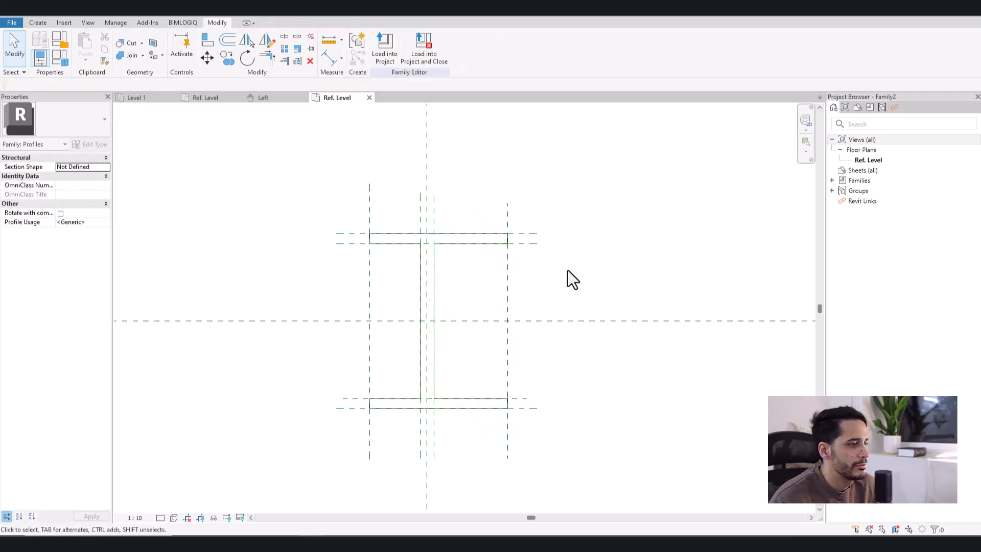
mouse_move(366, 355)
mouse_down()
mouse_move(329, 351)
mouse_move(383, 355)
mouse_up()
click(342, 452)
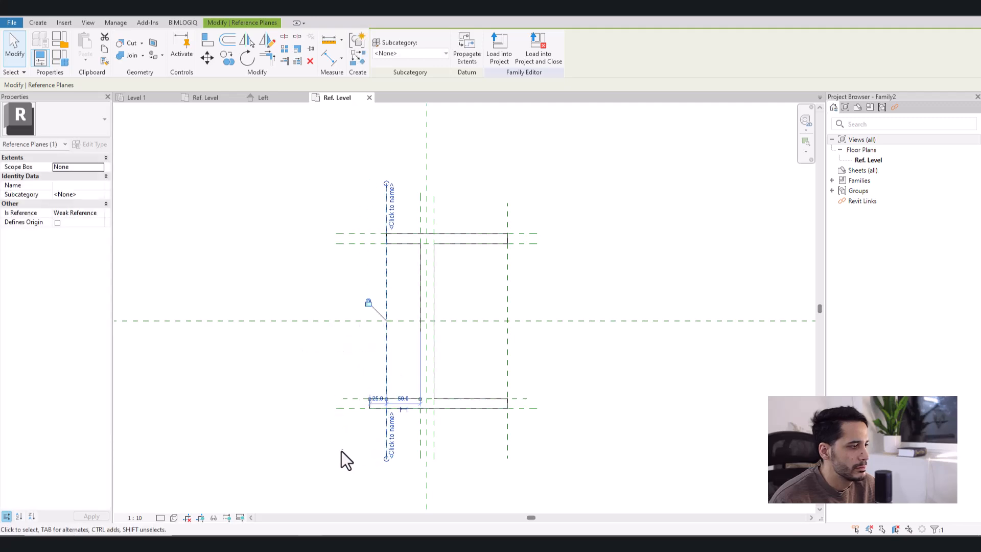
- Align and lock the bottom flange's left end line to the left flange-end reference plane
scroll(366, 421, up, 2)
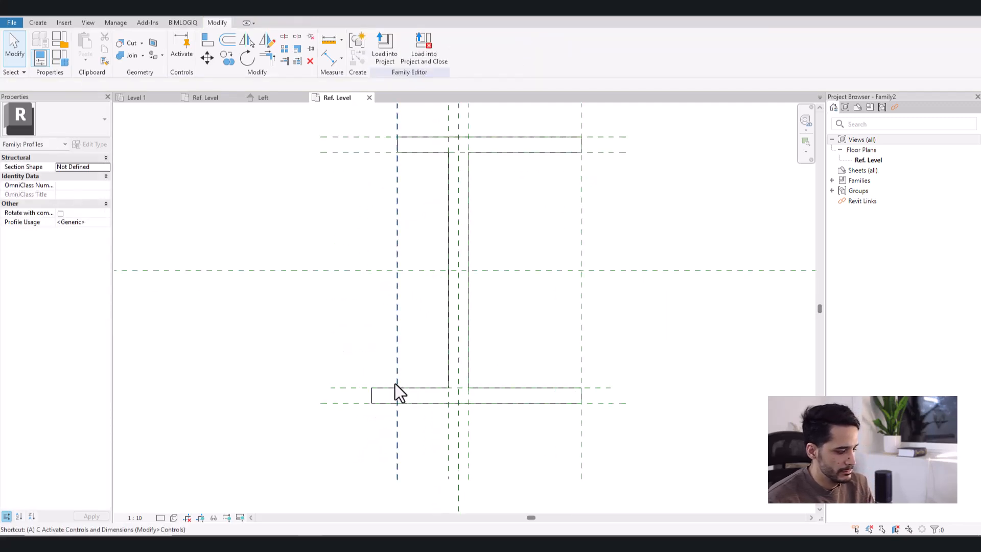
key(a)
key(l)
click(397, 364)
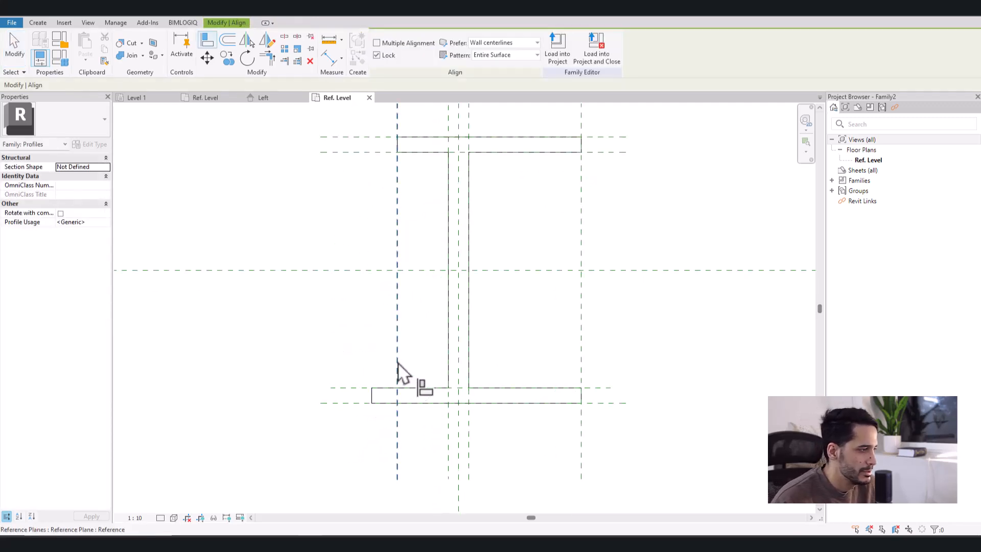
click(372, 390)
key(Escape)
- Move the left flange-end reference plane outward to widen both flanges
scroll(388, 447, down, 2)
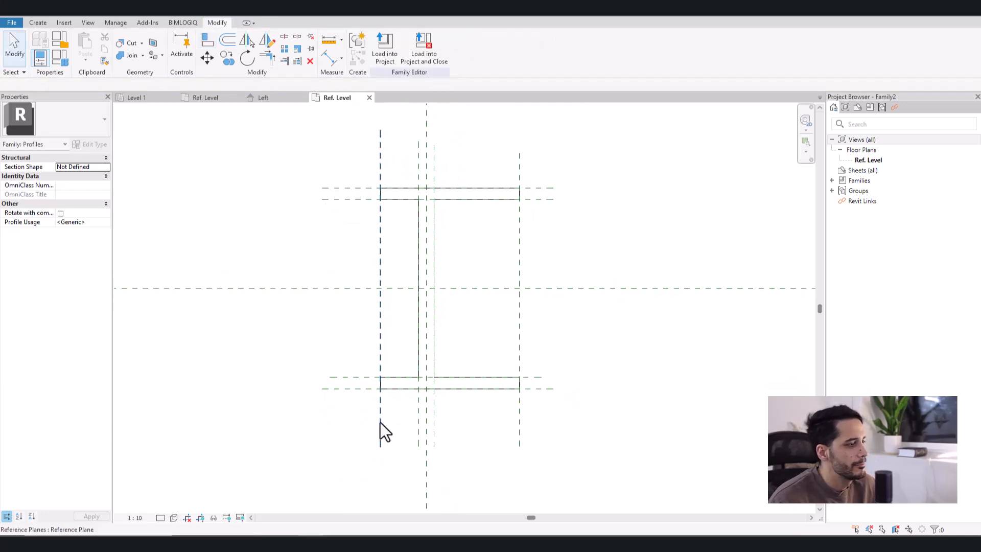
click(379, 404)
drag(382, 352, 346, 350)
click(458, 279)
middle_drag(458, 278, 452, 317)
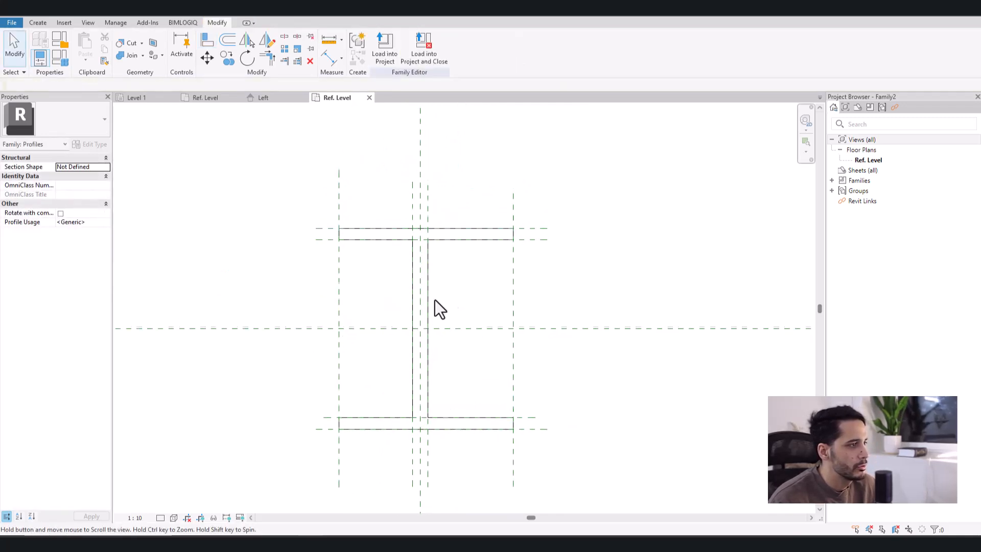
- Spread the two web reference planes to about 70 mm apart to flex the web thickness
click(427, 206)
drag(426, 200, 393, 225)
click(413, 212)
click(490, 308)
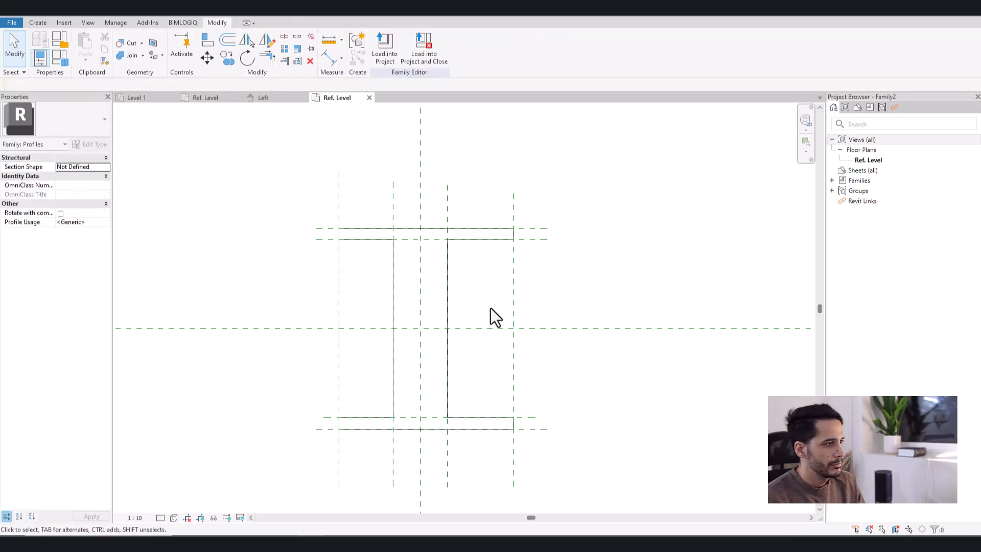
- Move the inner-face reference planes of both flanges toward the section's centre to thicken the flanges
click(535, 239)
drag(536, 239, 538, 251)
click(587, 304)
click(526, 418)
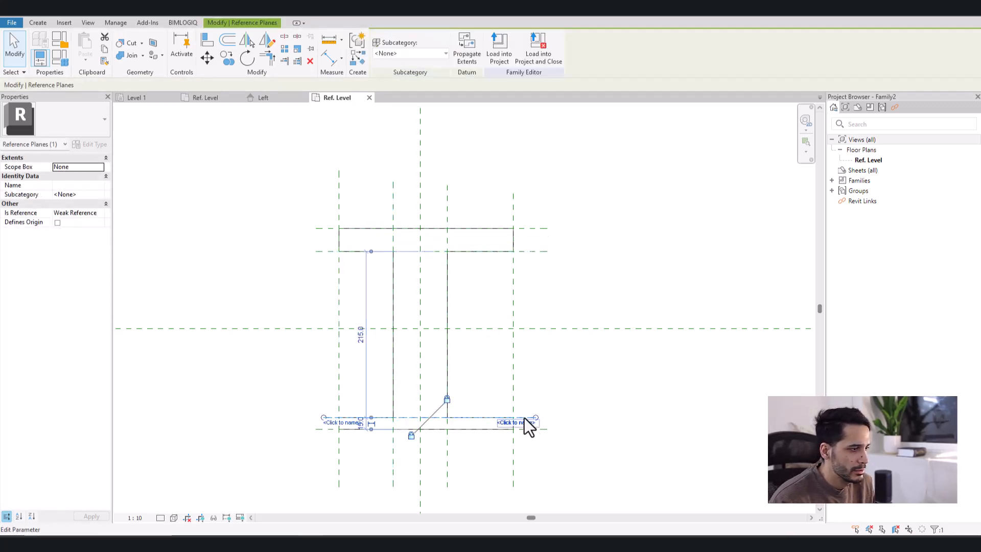
drag(524, 417, 579, 379)
click(579, 378)
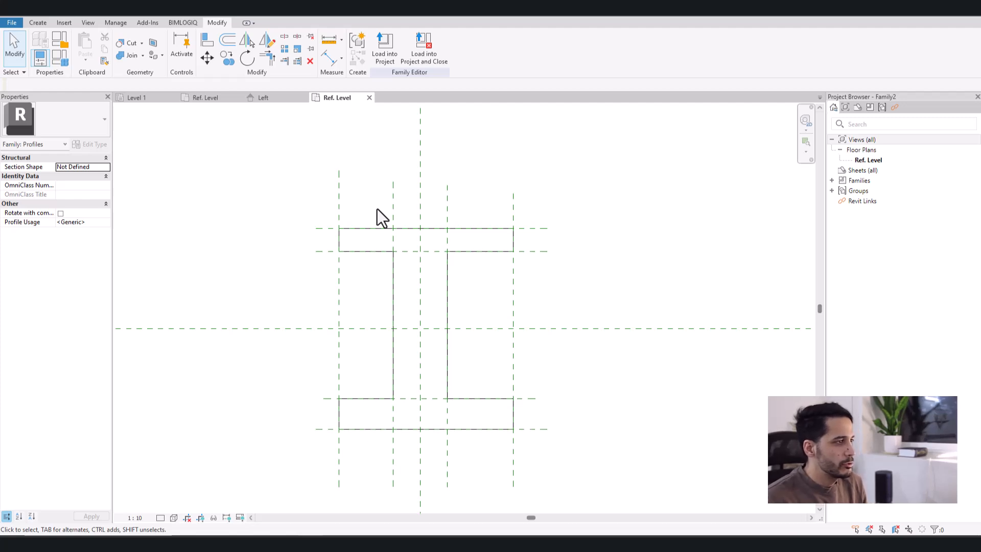
- Move both web reference planes back toward the vertical centre plane to make the web thin again
click(393, 212)
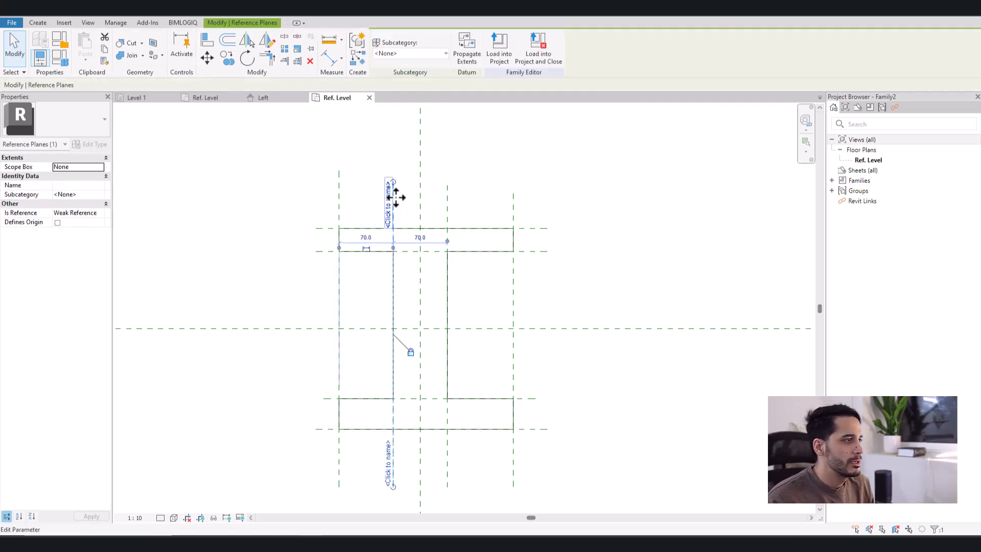
drag(399, 201, 427, 202)
click(449, 211)
click(492, 266)
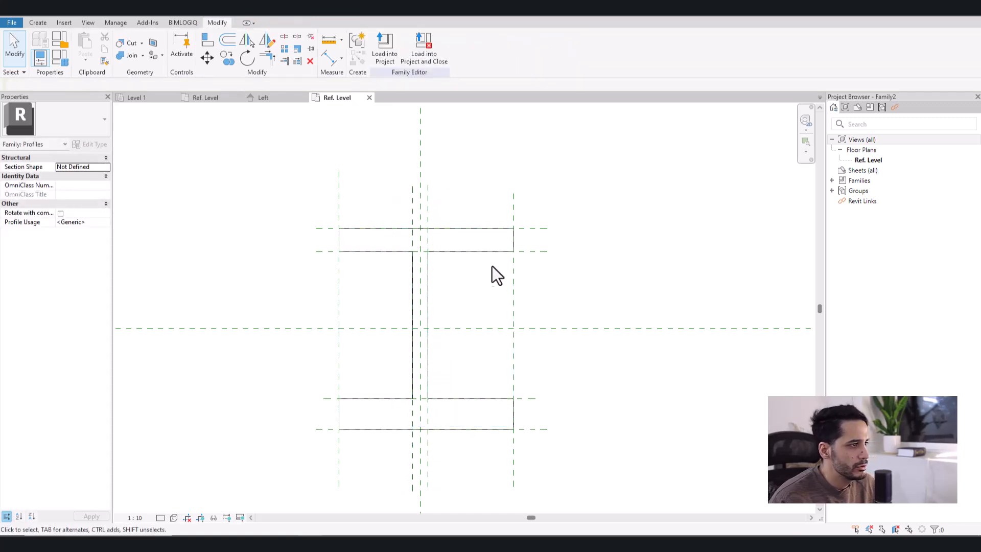
- Move both inner-face reference planes back outward so each flange is about 15 mm thick
click(535, 252)
drag(533, 250, 532, 240)
click(532, 264)
click(526, 398)
drag(527, 398, 529, 417)
click(469, 452)
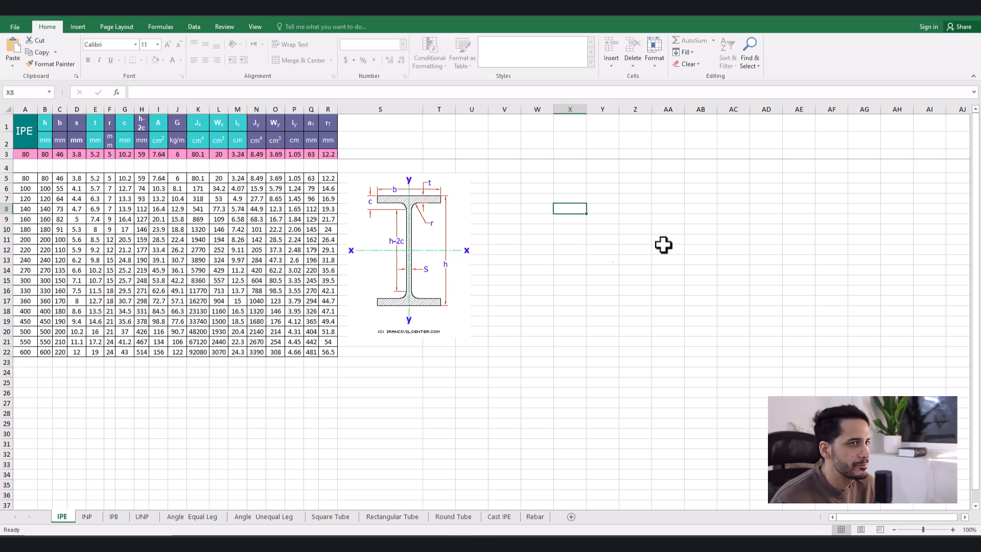
- Switch from the Excel section table back to Revit and dimension the top and bottom flange thicknesses between their reference planes
click(921, 15)
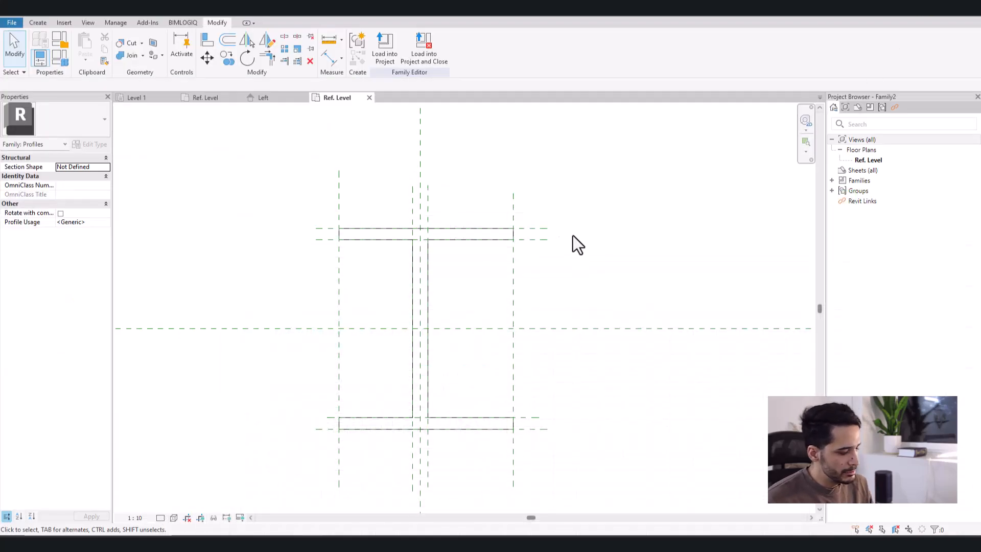
key(d)
key(i)
click(537, 230)
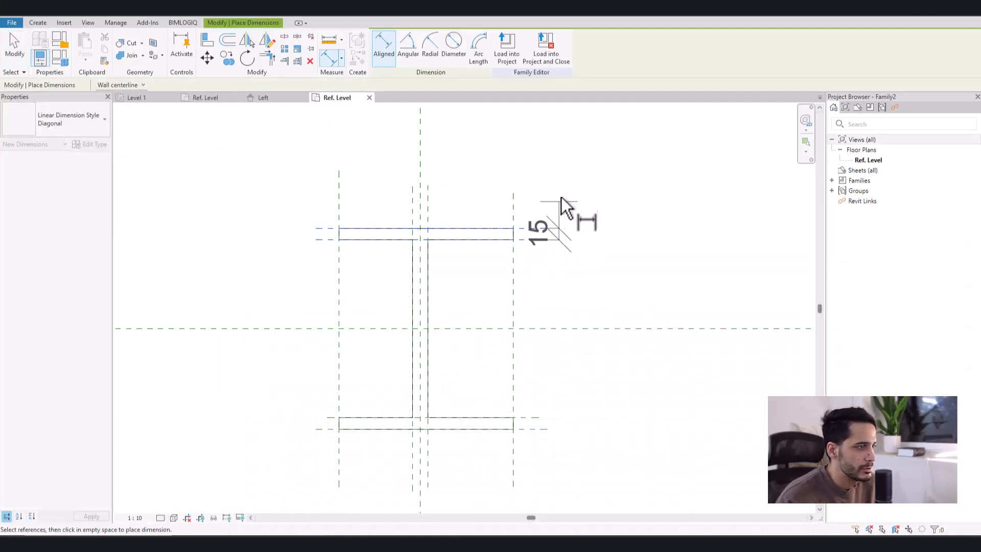
click(584, 157)
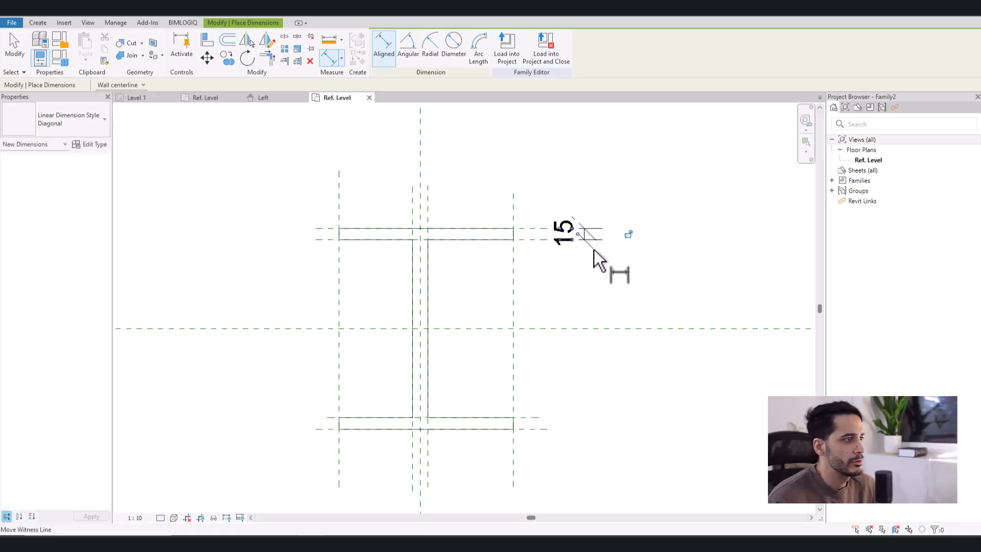
middle_drag(544, 388, 534, 351)
click(520, 381)
click(522, 392)
click(575, 424)
- Dimension the section's overall width and overall height between the outer reference planes
scroll(572, 438, down, 2)
click(367, 420)
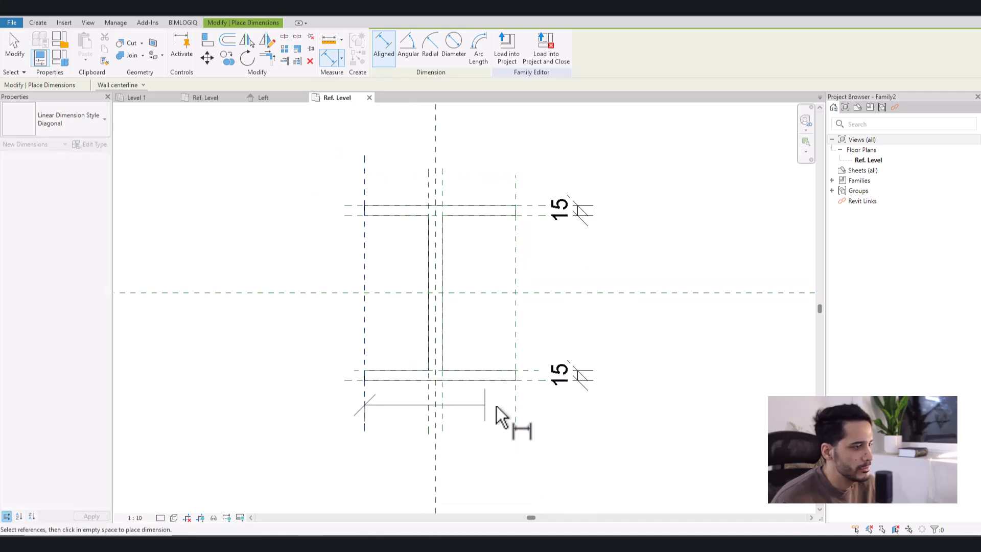
click(515, 409)
click(499, 146)
middle_drag(500, 149, 551, 220)
click(383, 243)
click(387, 419)
click(341, 449)
- Dimension the web thickness between the two web reference planes, placing the dimension above the top flange
click(464, 227)
click(476, 219)
click(522, 215)
middle_drag(544, 337, 527, 329)
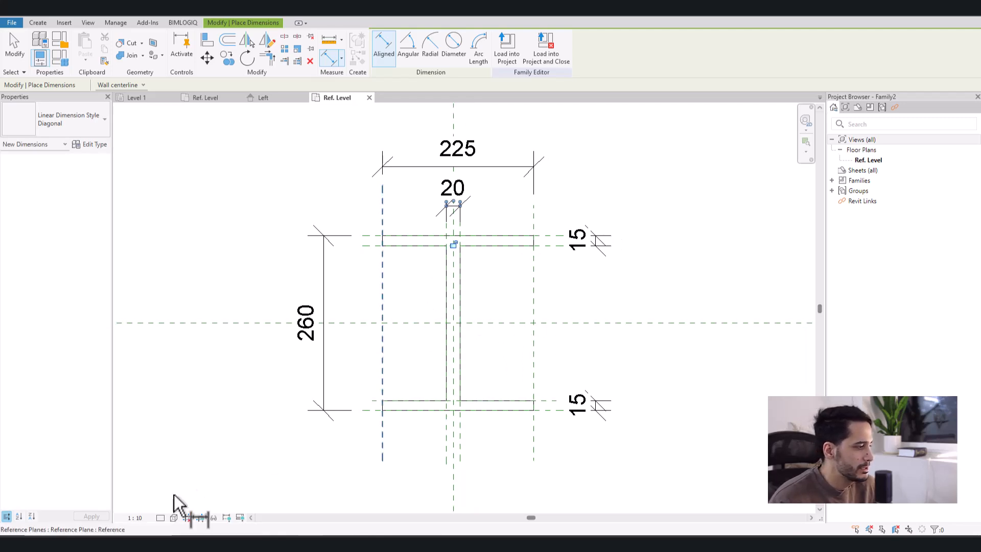
- Set the Ref. Level view scale to 1:5
click(135, 518)
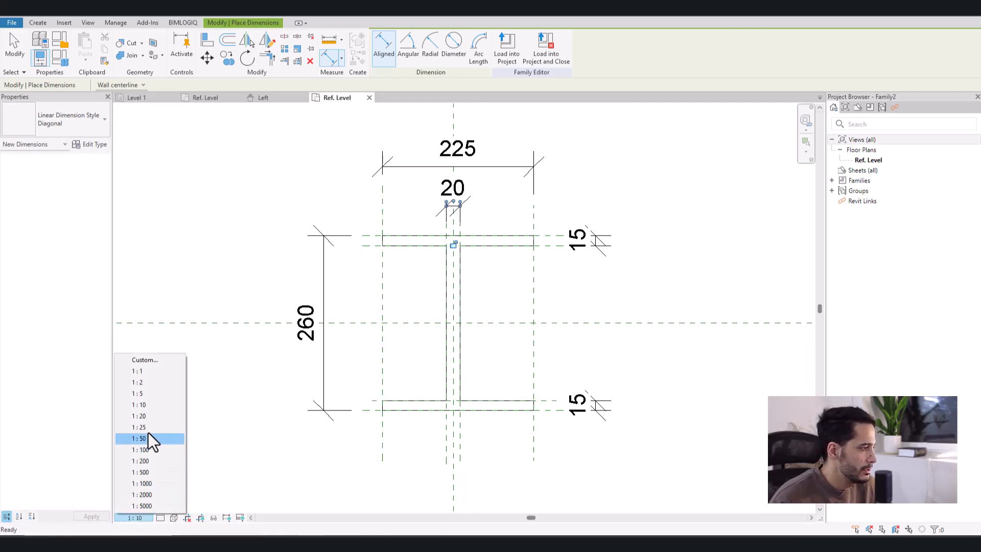
click(148, 392)
mouse_move(423, 377)
middle_down()
mouse_move(456, 386)
mouse_move(440, 363)
mouse_move(419, 375)
middle_up()
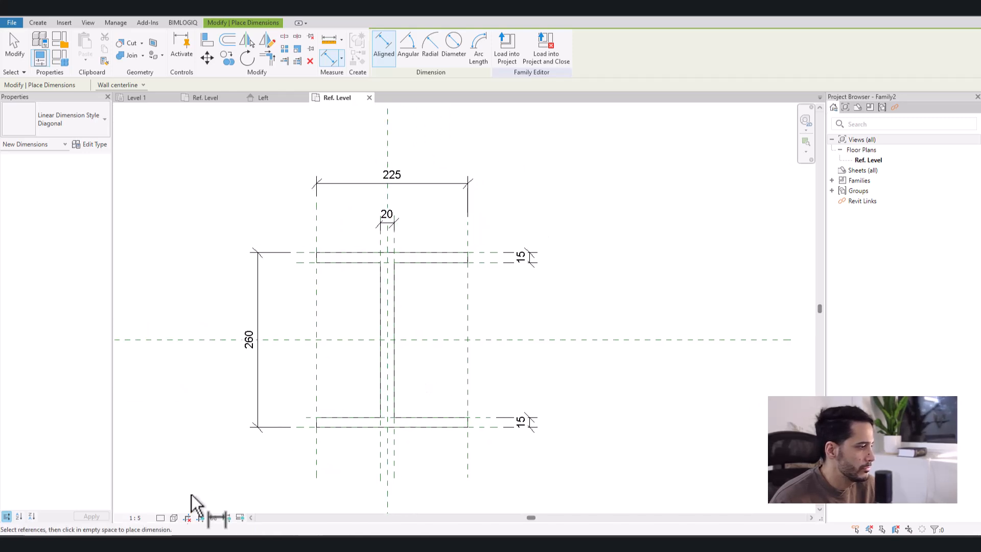
mouse_move(408, 341)
middle_down()
mouse_move(455, 322)
mouse_move(473, 330)
middle_up()
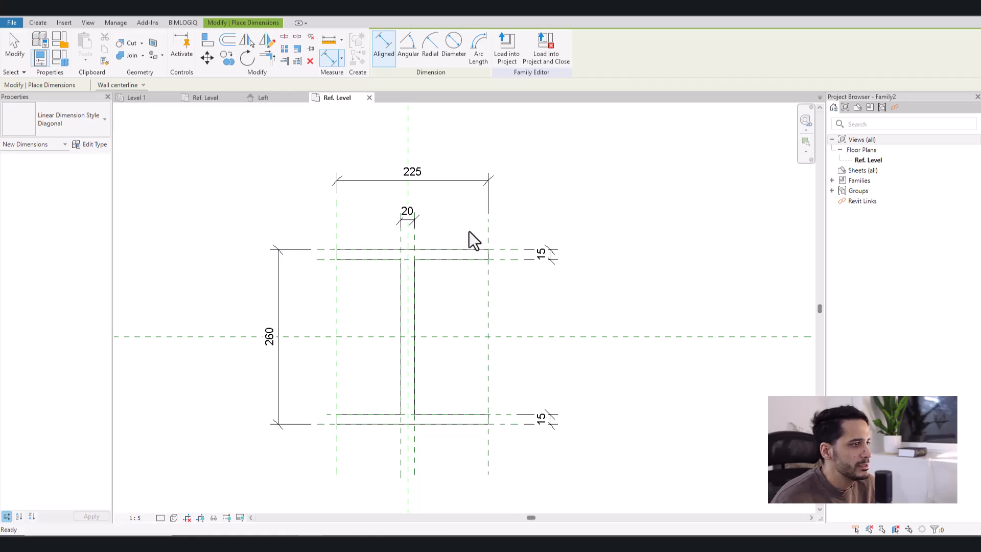
- Move both outer side reference planes inward to narrow the section to about 150 mm wide
key(Escape)
key(Escape)
click(488, 232)
ctrl+drag(487, 307, 461, 311)
click(336, 317)
drag(337, 294, 361, 294)
click(498, 301)
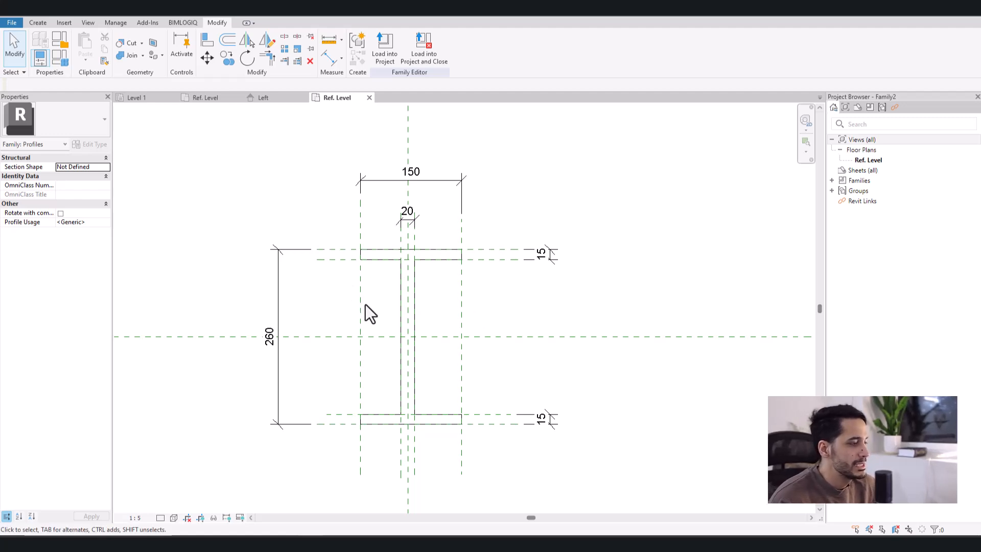
- Dimension both outer side reference planes through the vertical centre plane and make the two segments equal
key(d)
key(i)
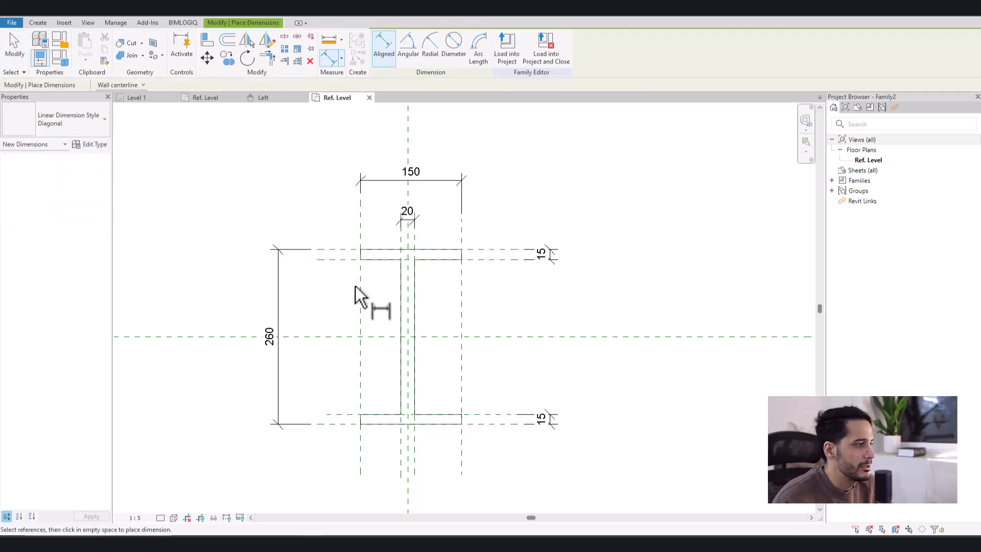
click(360, 292)
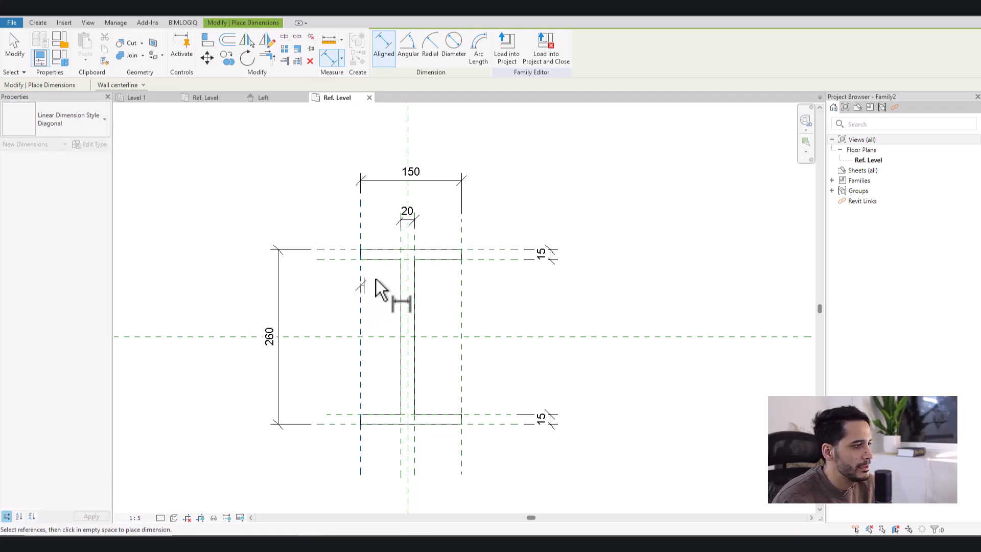
click(409, 270)
click(462, 283)
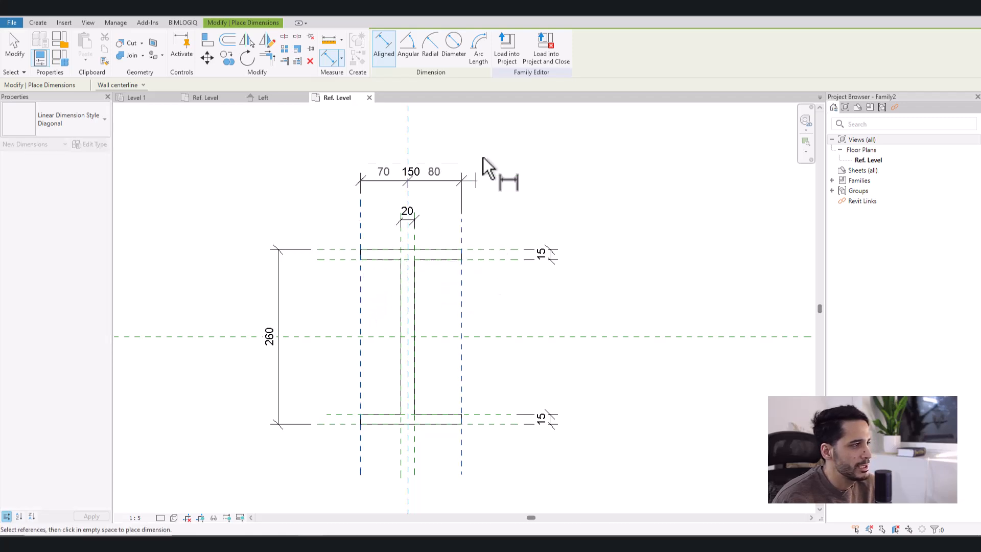
middle_drag(485, 150, 486, 225)
click(463, 209)
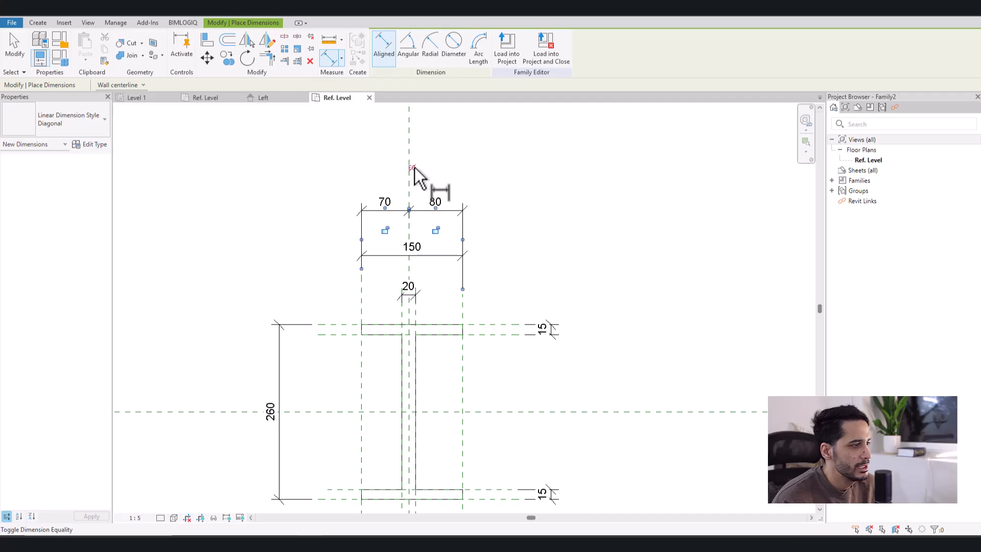
click(411, 168)
- Dimension the top and bottom outer reference planes through the horizontal centre plane and make the two segments equal
middle_drag(509, 327, 521, 236)
click(504, 233)
click(504, 320)
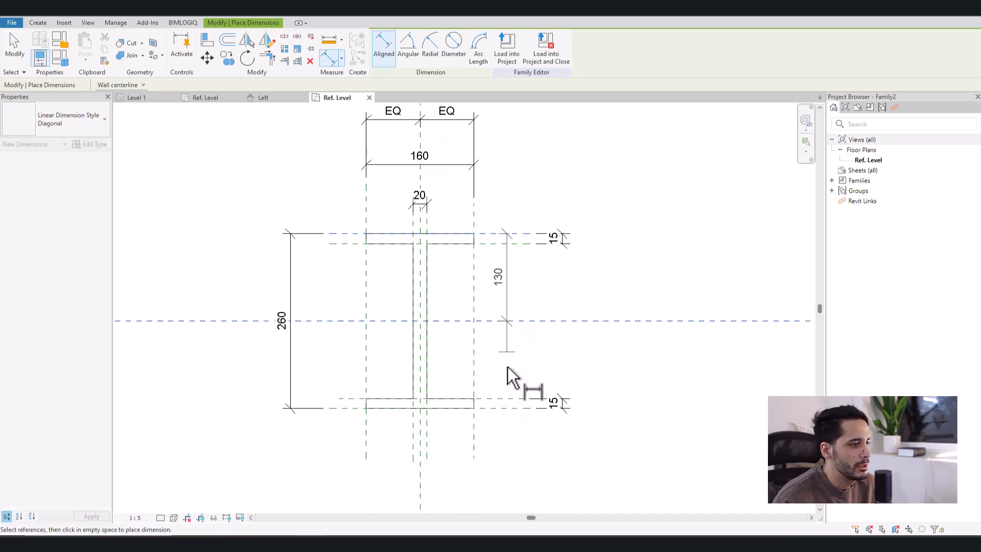
click(508, 407)
click(510, 442)
click(553, 321)
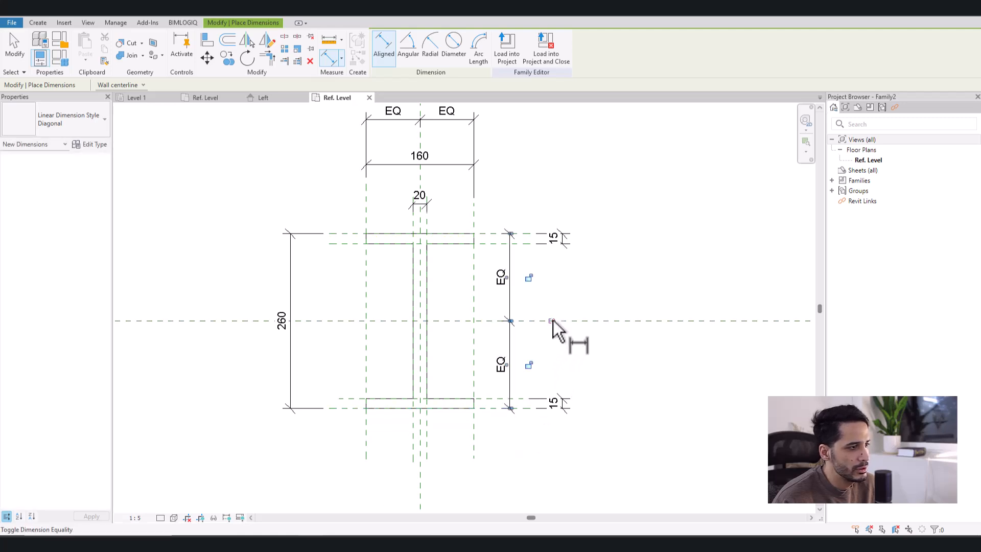
- Dimension the two web reference planes through the vertical centre plane below the section and make the segments equal
click(414, 225)
click(420, 224)
click(426, 222)
middle_drag(437, 409, 441, 329)
click(445, 396)
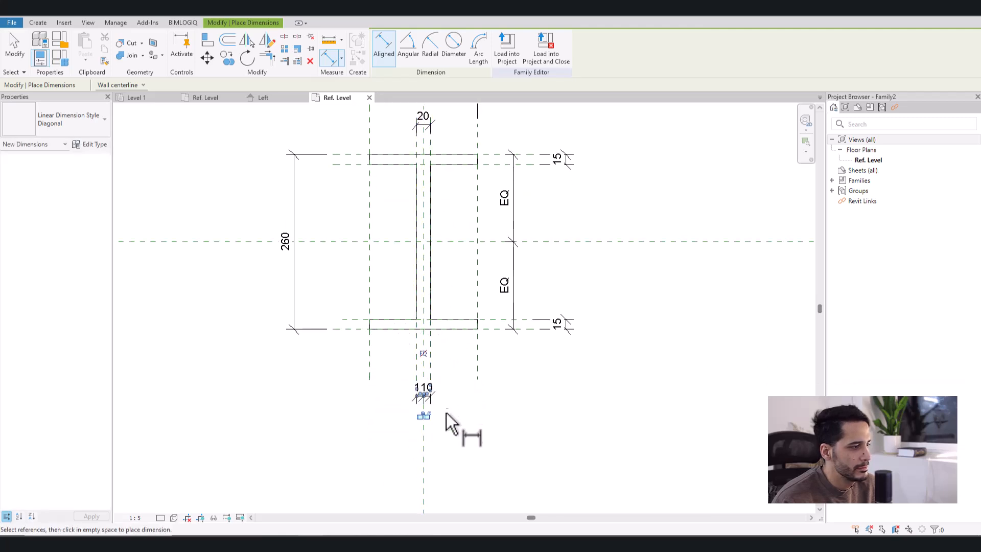
click(423, 352)
key(Escape)
key(Escape)
- Move the right outer reference plane inward so the section becomes about 120 mm wide
middle_drag(550, 306, 537, 379)
click(467, 275)
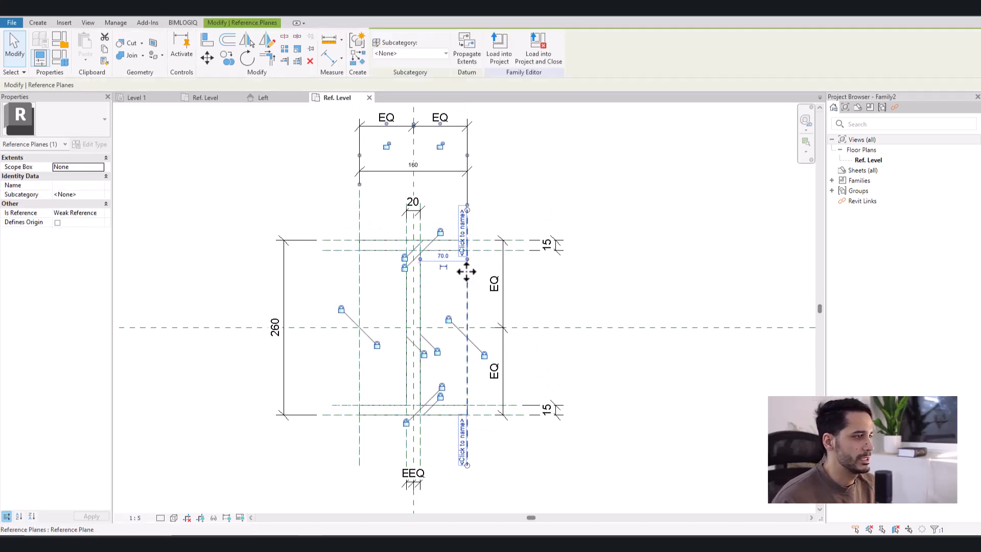
drag(459, 276, 449, 276)
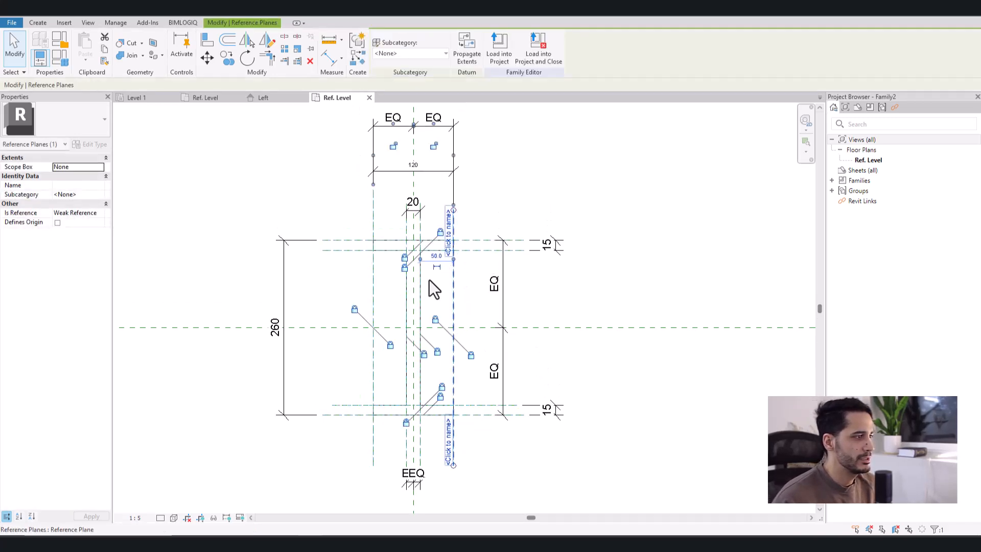
click(352, 278)
mouse_move(360, 282)
middle_down()
mouse_move(376, 313)
mouse_move(370, 350)
middle_up()
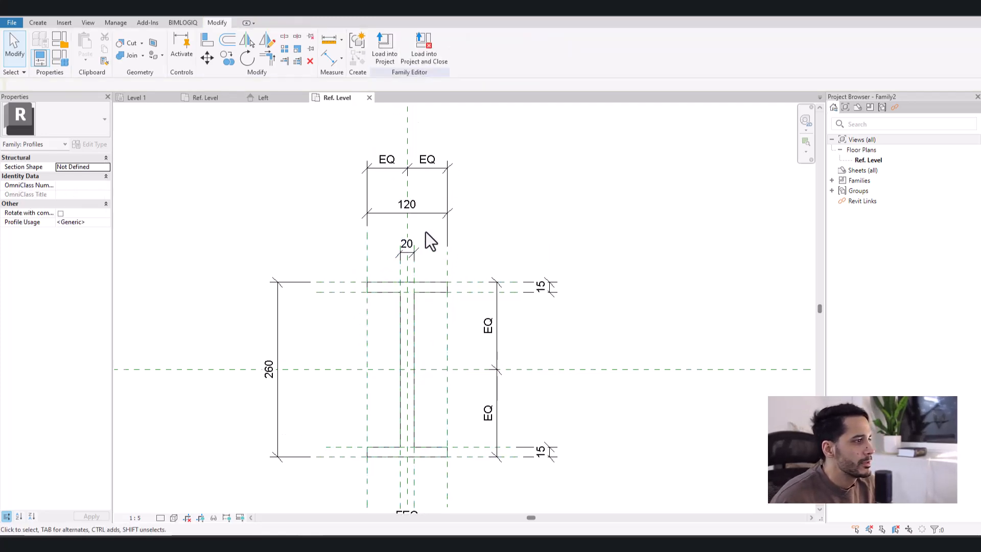
click(433, 214)
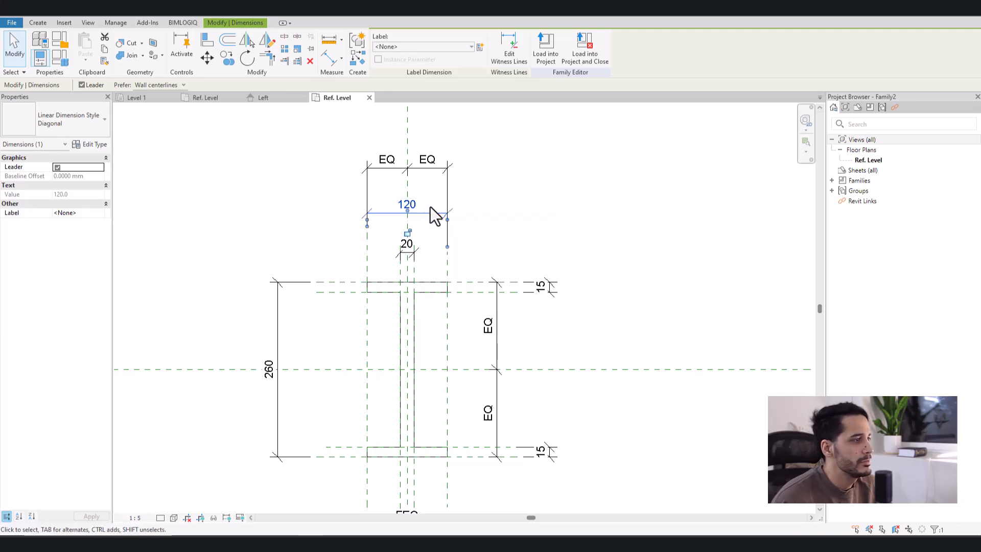
key(Escape)
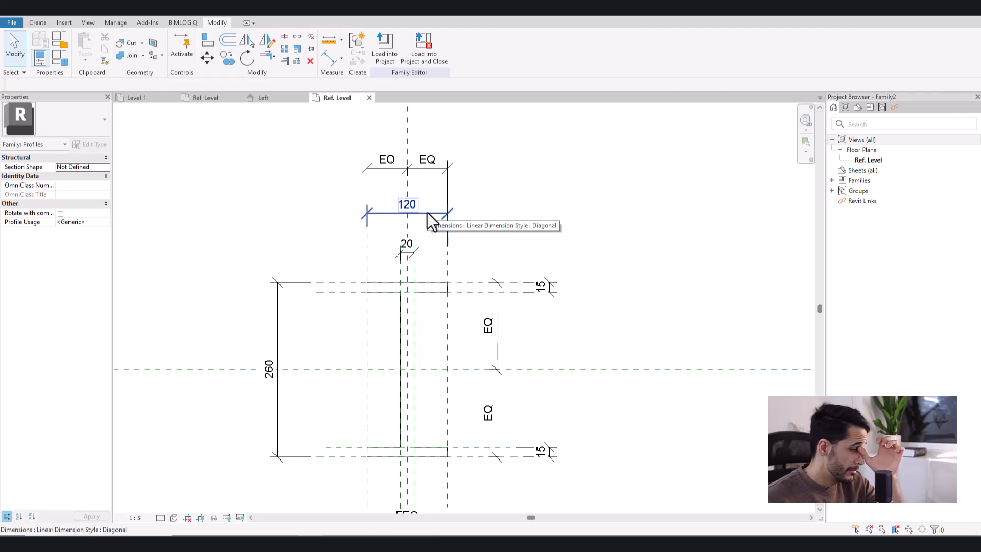
- Set the profile family's Section Shape to I-shape Parallel Flange after previewing the other I-shape options
click(61, 38)
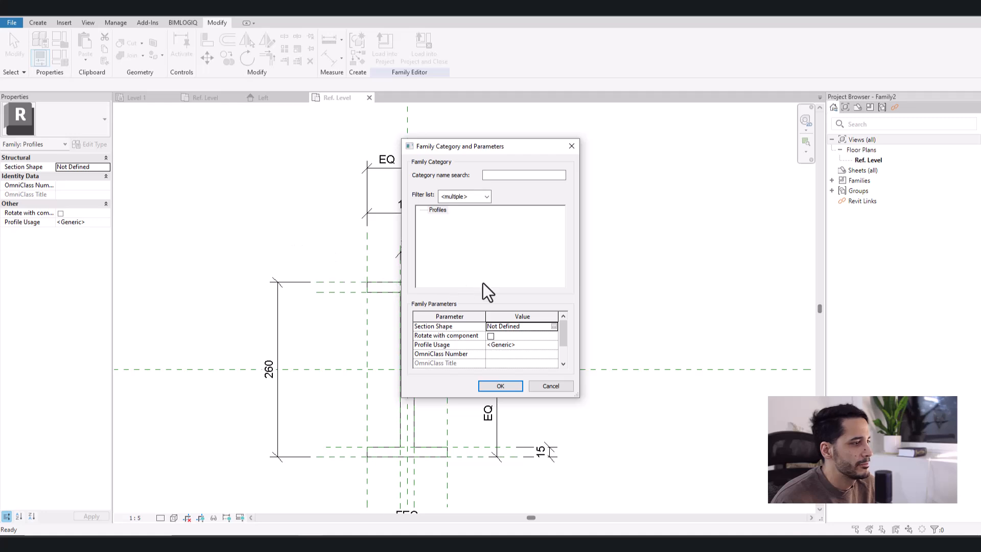
click(552, 327)
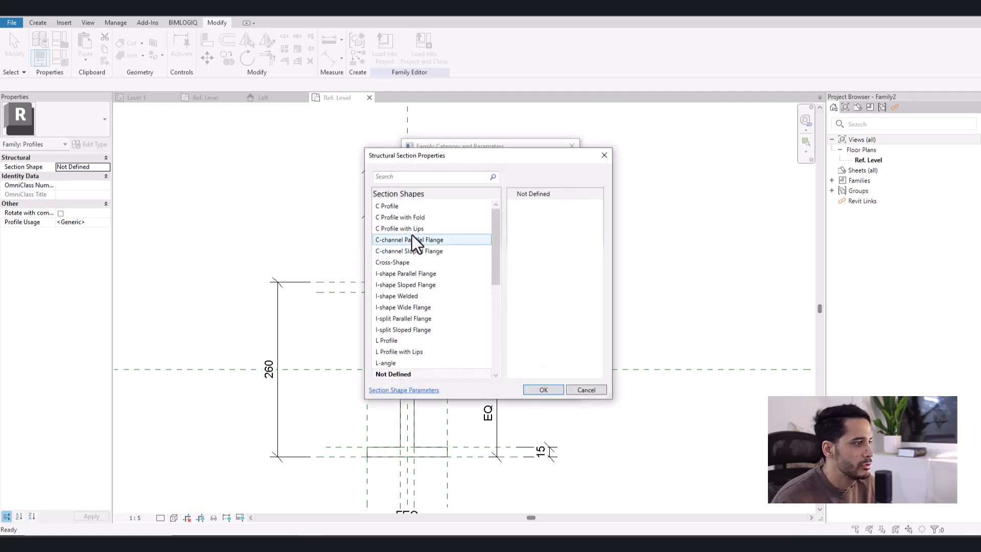
click(395, 275)
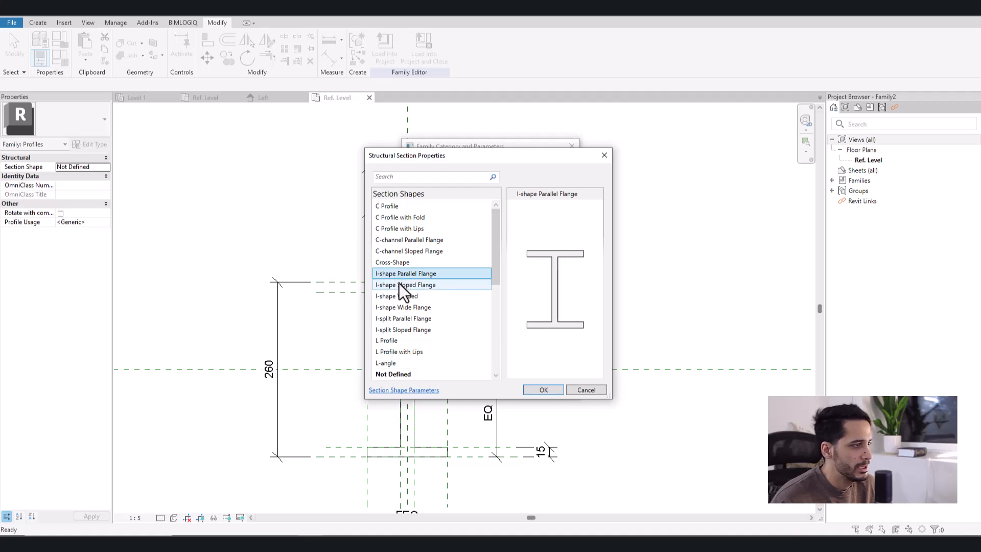
click(403, 318)
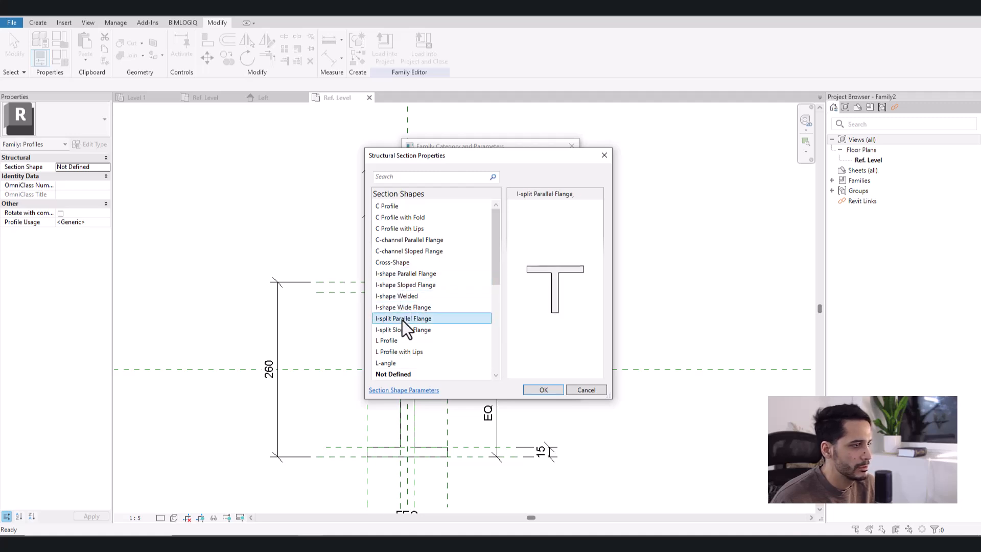
click(402, 330)
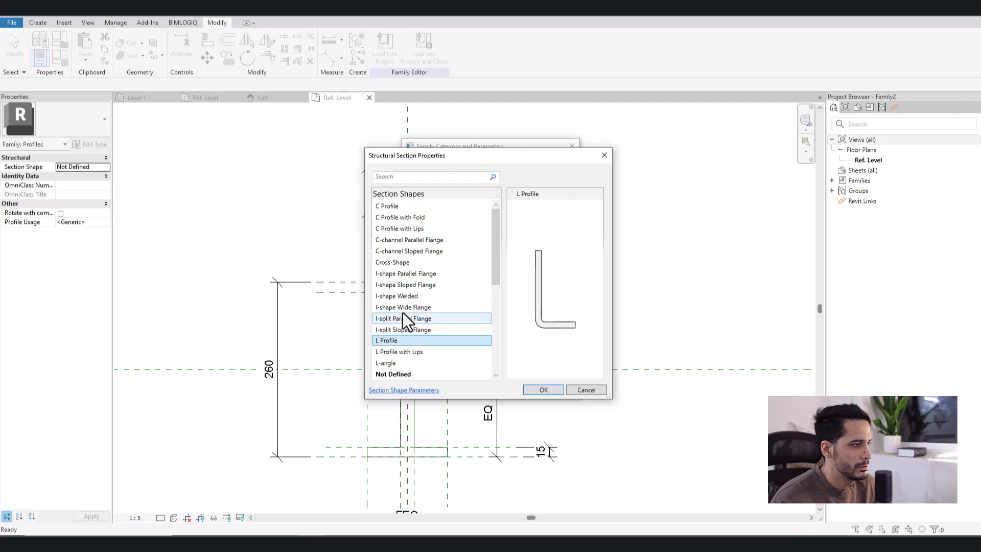
click(406, 285)
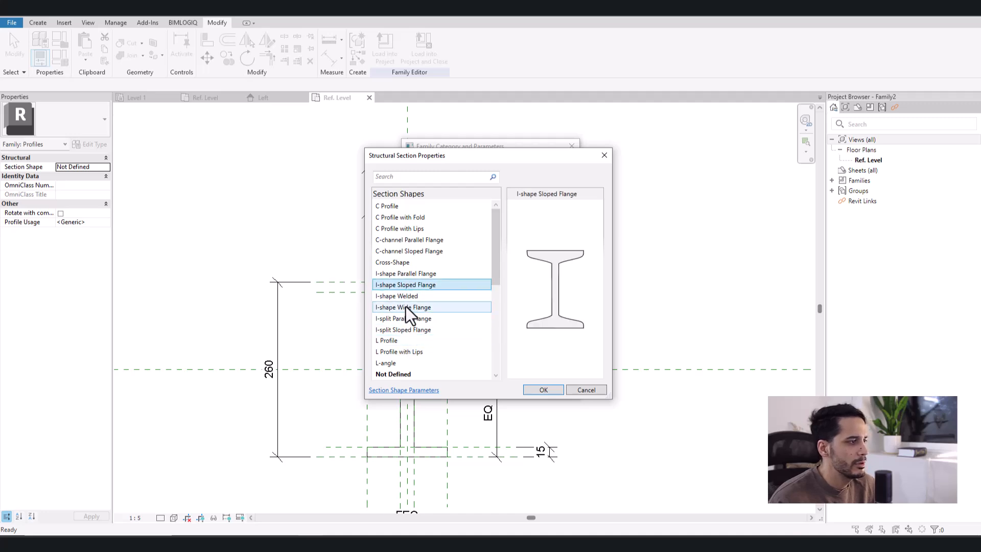
click(406, 306)
click(407, 318)
click(403, 296)
click(404, 286)
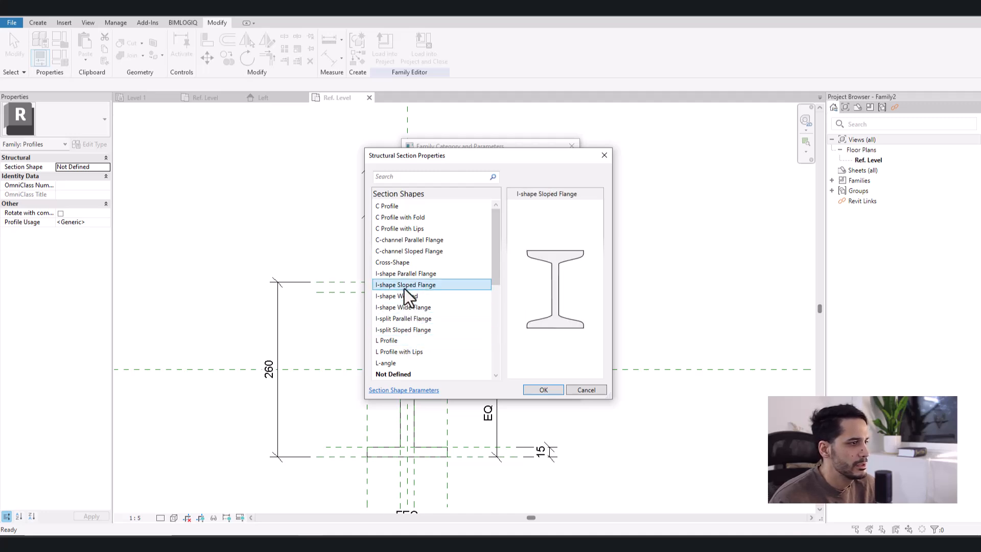
click(403, 276)
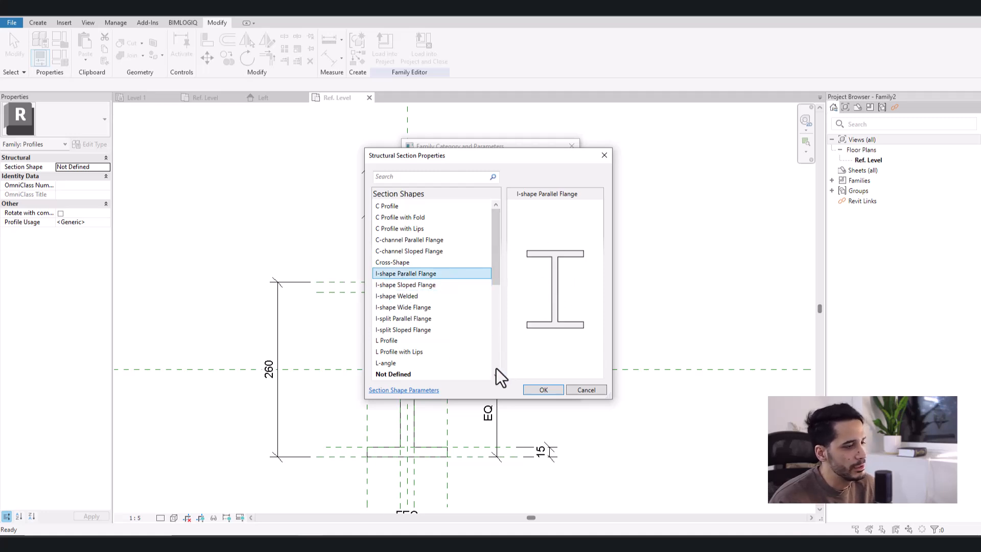
click(550, 391)
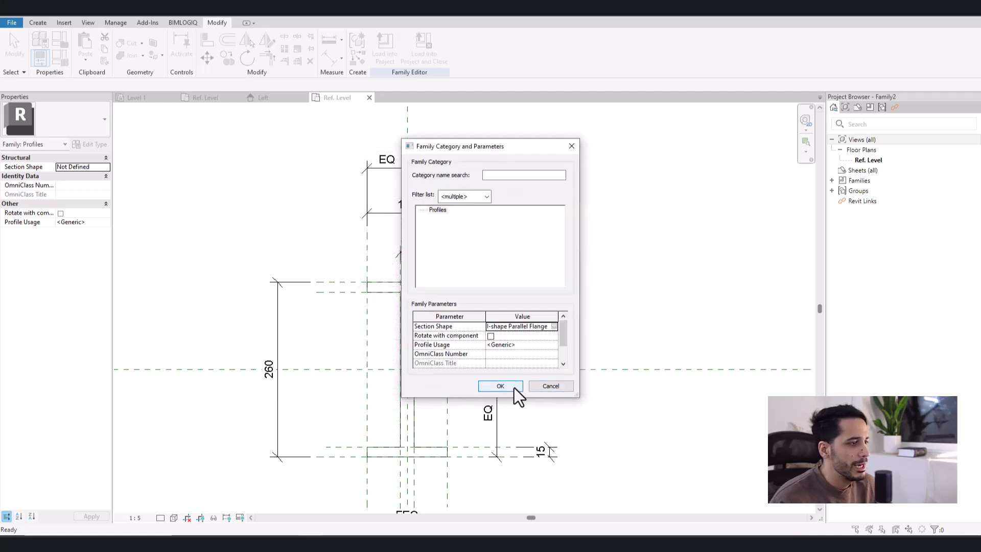
click(509, 385)
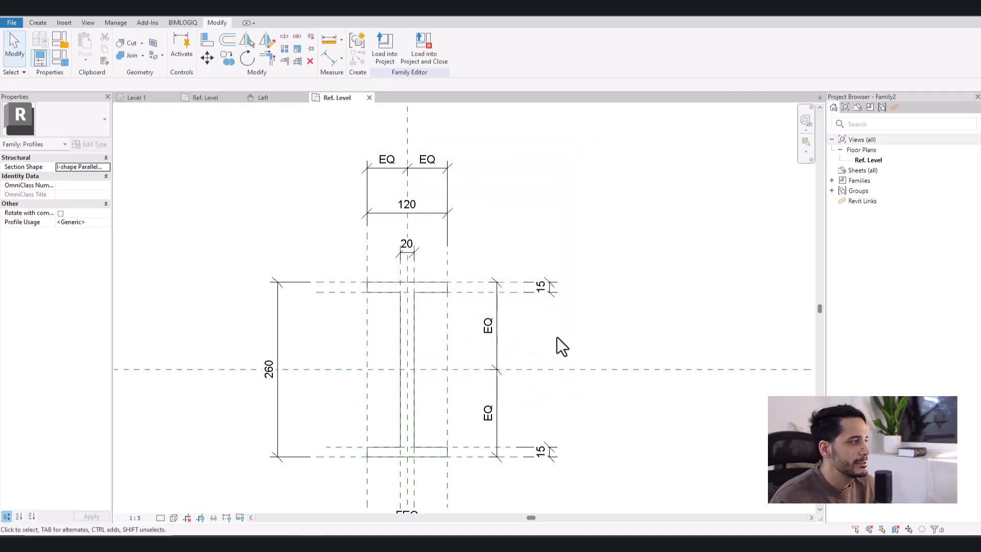
- Examine the family types' Structural Section Geometry parameters, such as Width and Web Thickness, and close the list without changes
click(65, 63)
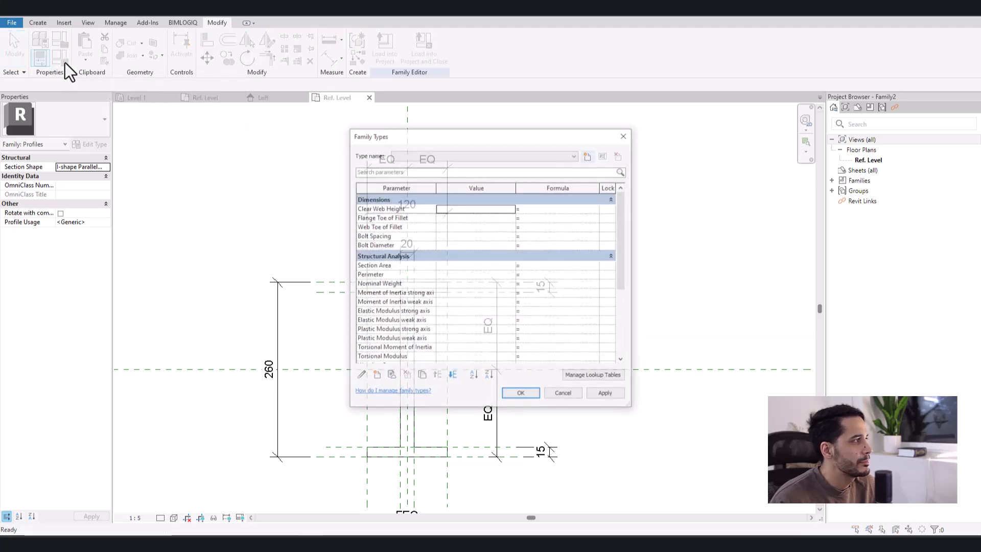
drag(424, 134, 330, 80)
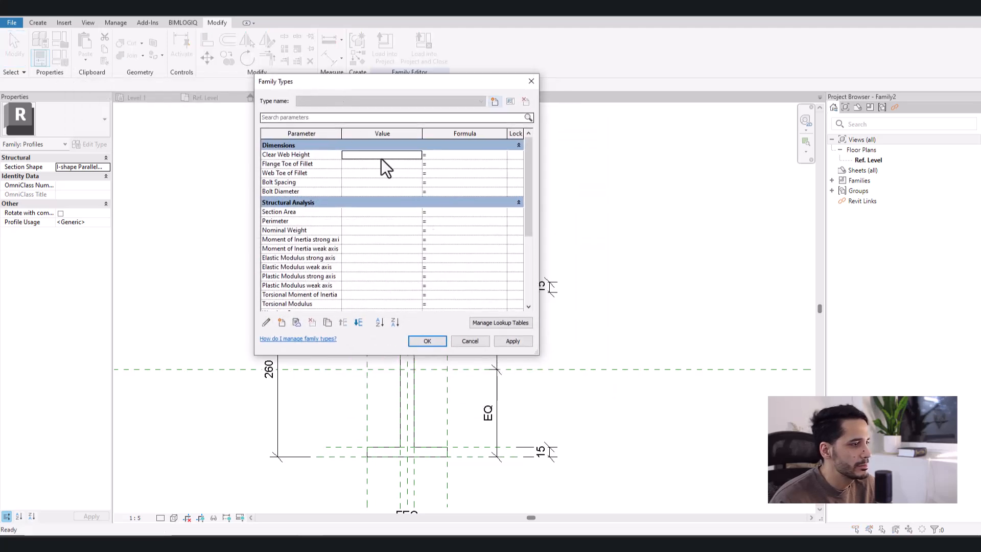
drag(539, 355, 627, 465)
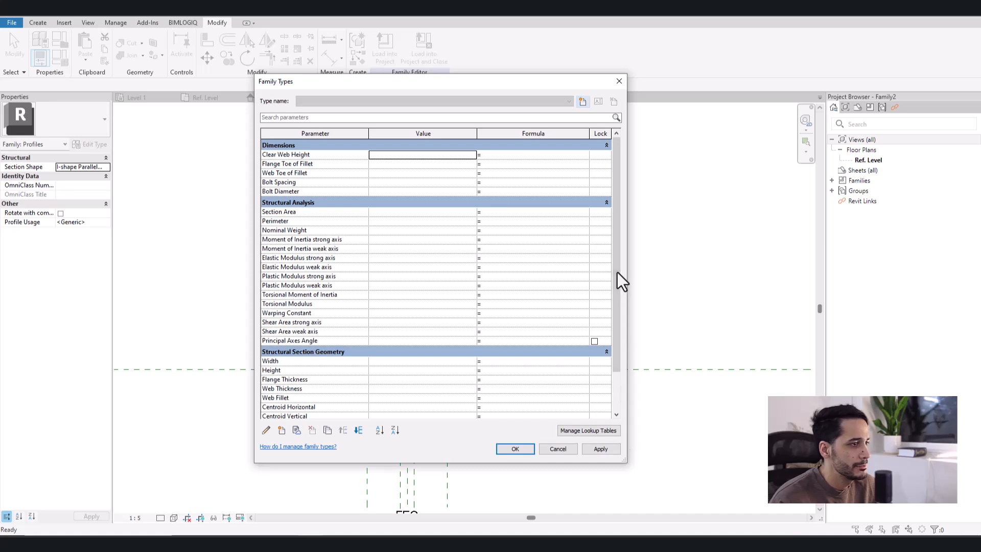
drag(616, 271, 621, 306)
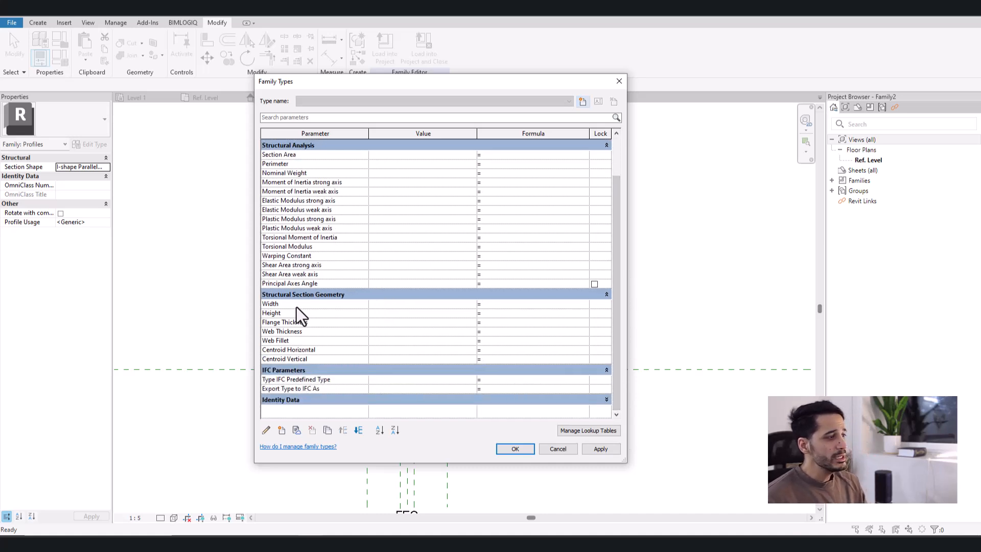
mouse_move(296, 306)
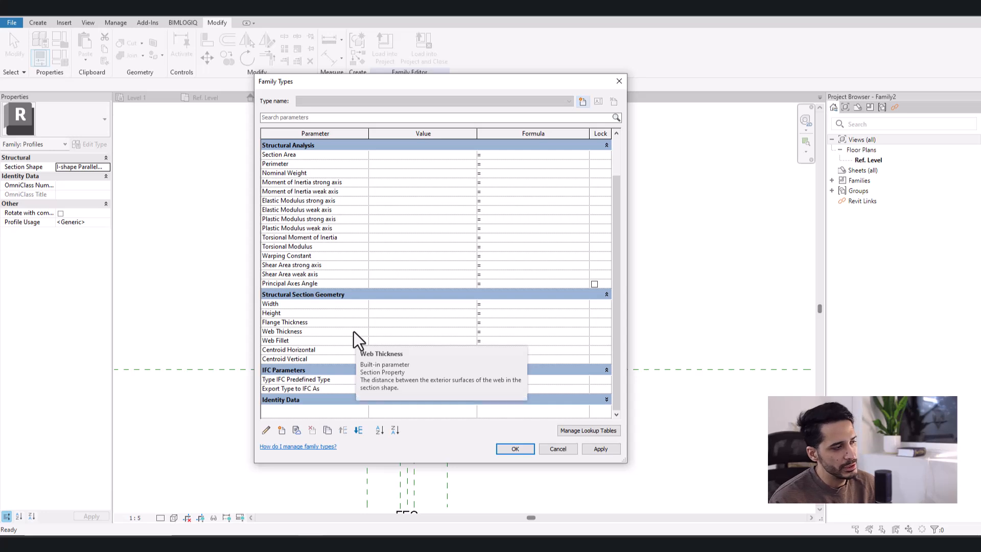
mouse_move(353, 331)
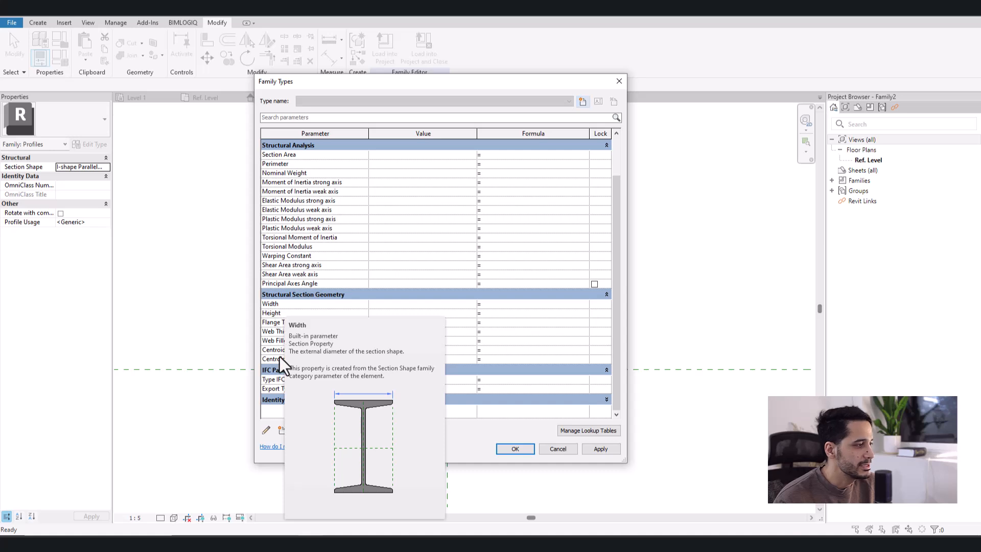
click(553, 451)
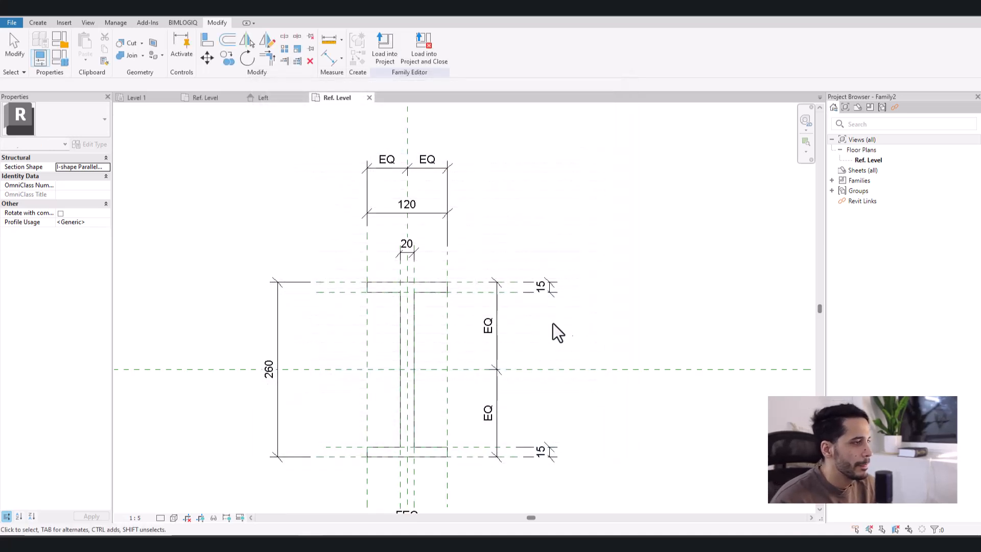
- Label the overall width dimension above the section with the Width parameter
middle_drag(551, 228, 560, 197)
click(448, 186)
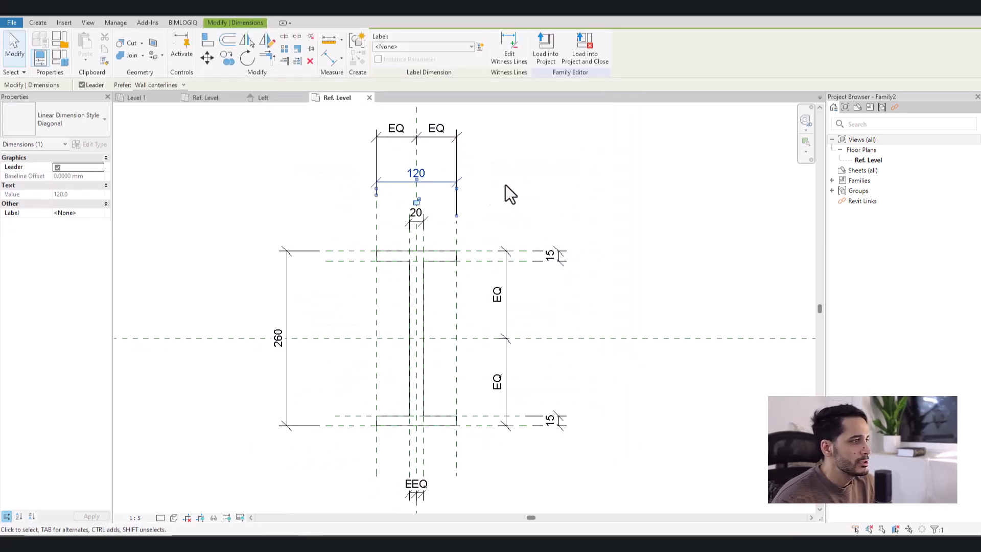
middle_drag(450, 194, 445, 212)
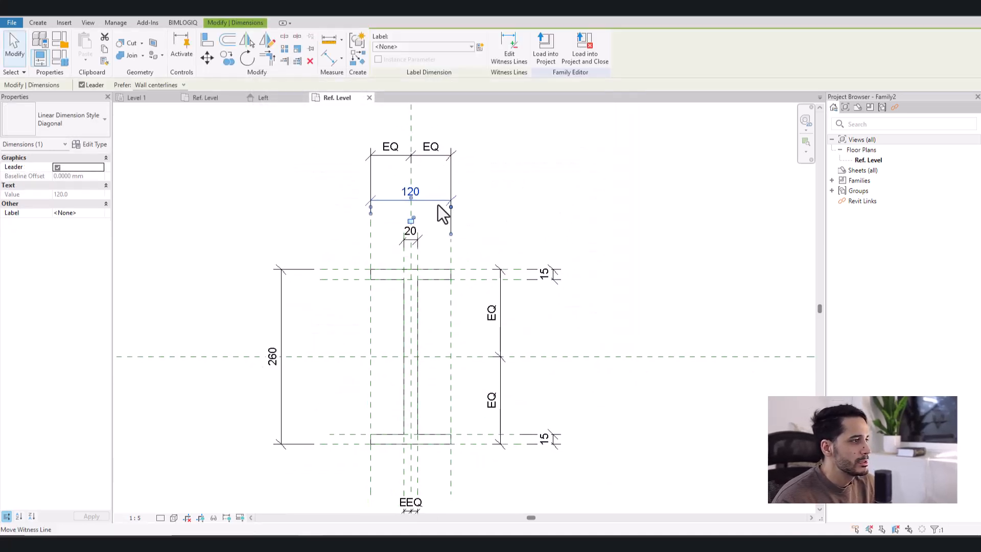
click(434, 46)
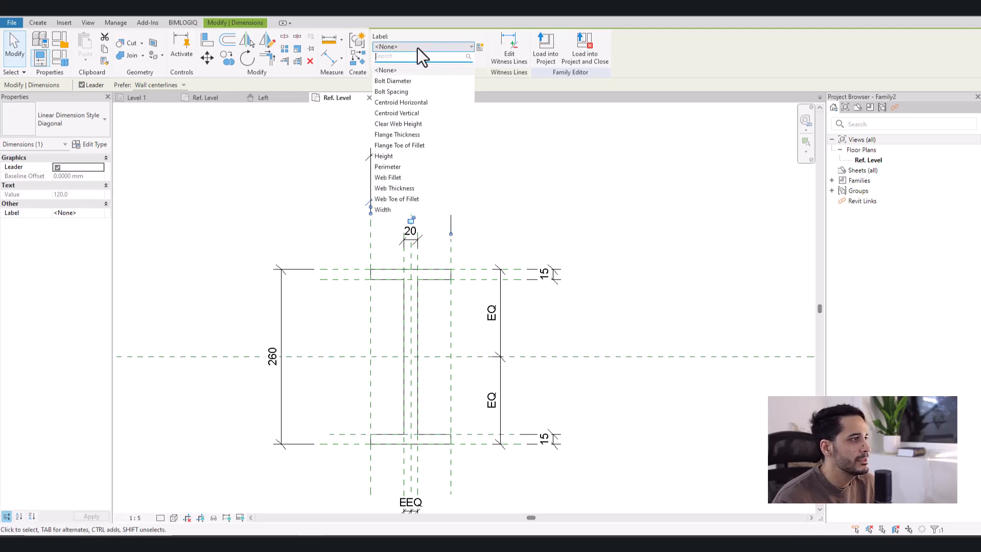
click(387, 210)
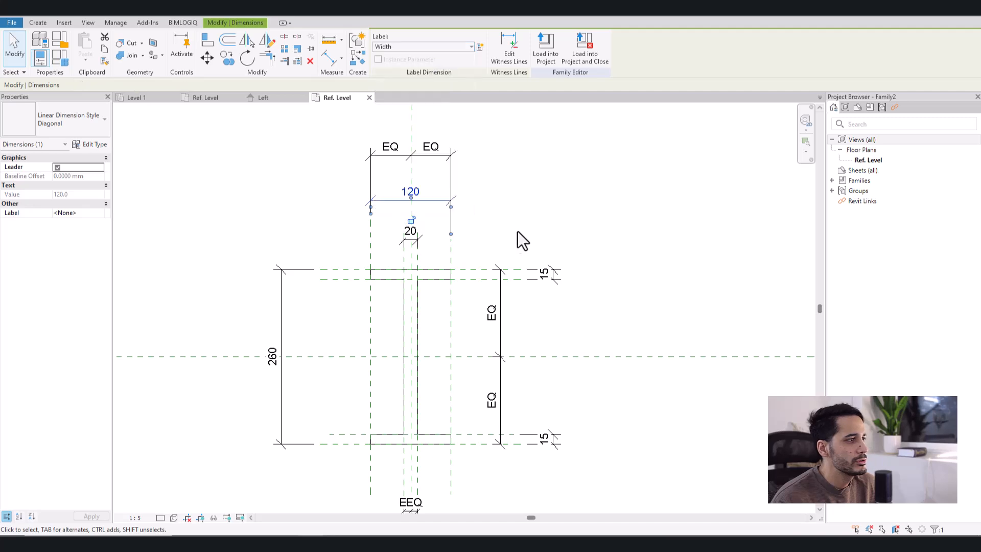
click(528, 222)
mouse_move(626, 318)
middle_down()
mouse_move(621, 276)
mouse_move(631, 311)
middle_up()
scroll(621, 275, down, 1)
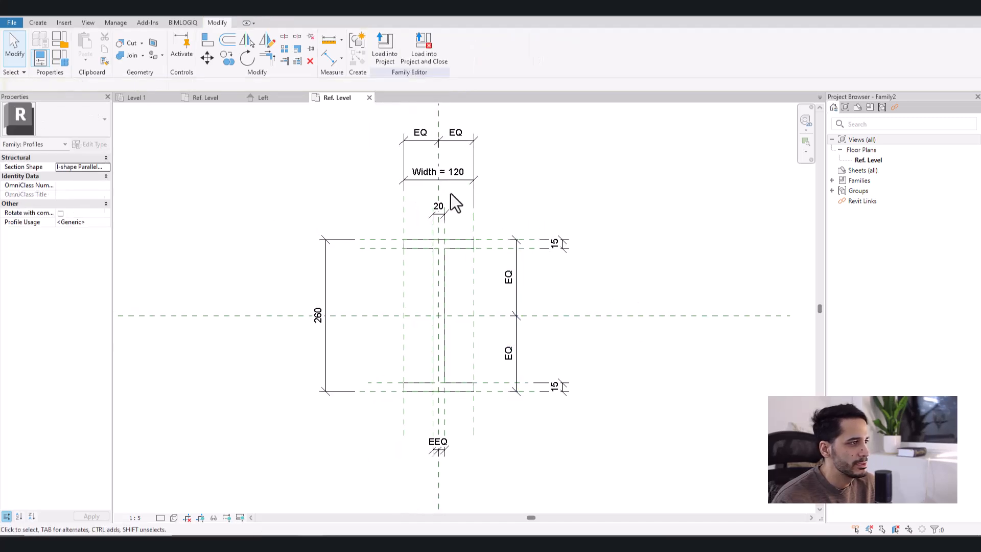
- Label the overall vertical dimension beside the section with the Height parameter
click(296, 280)
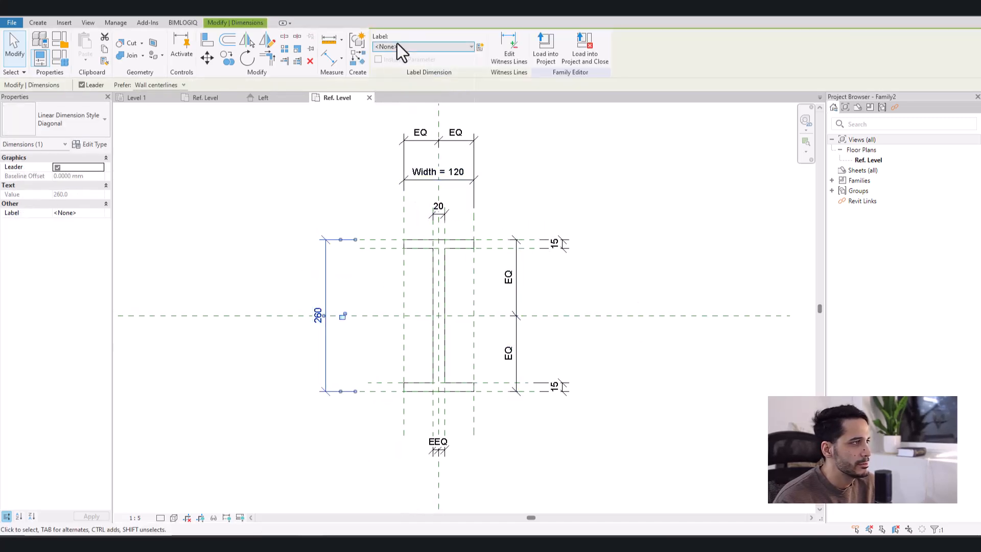
click(397, 45)
click(400, 156)
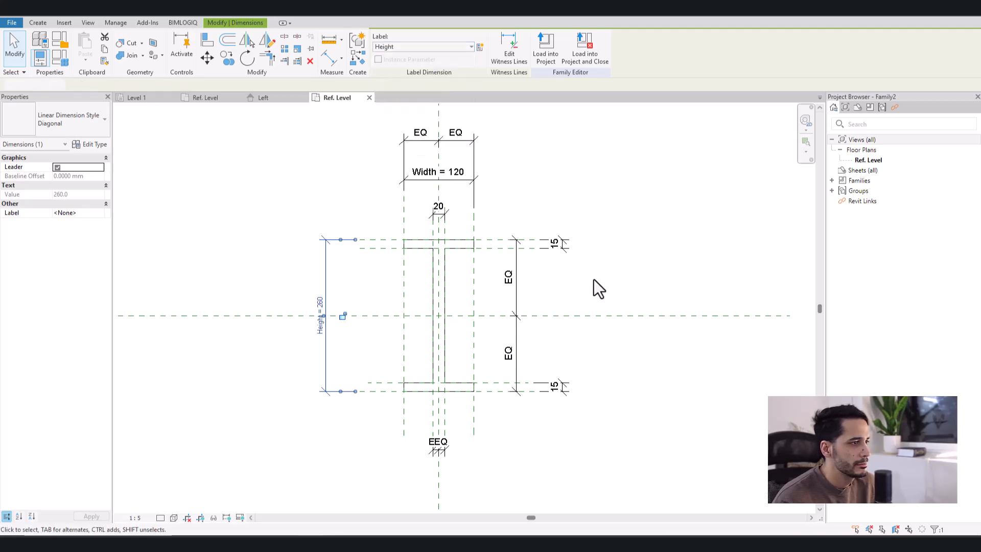
click(594, 279)
- Label the upper and lower flange dimensions together with the Flange Thickness parameter
click(559, 248)
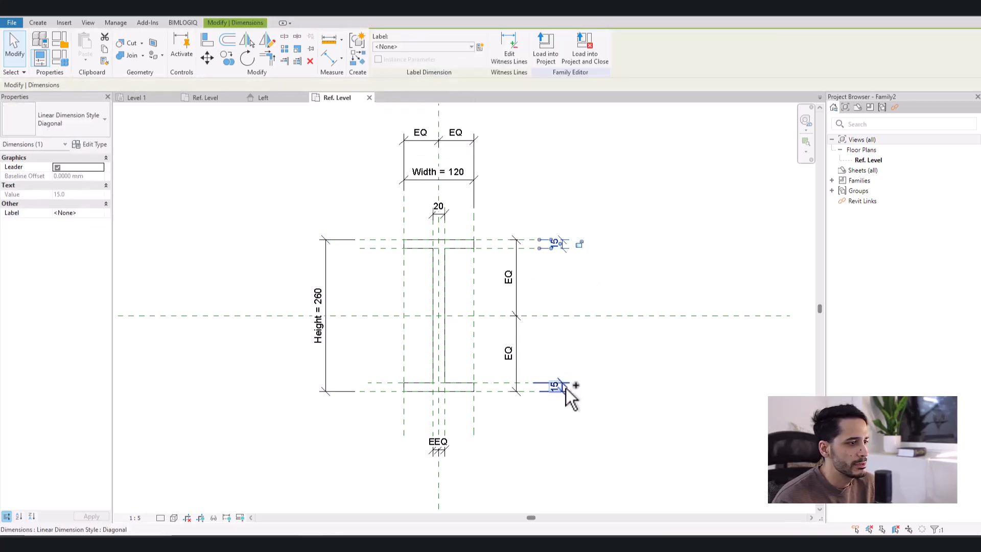
ctrl+click(561, 387)
click(454, 48)
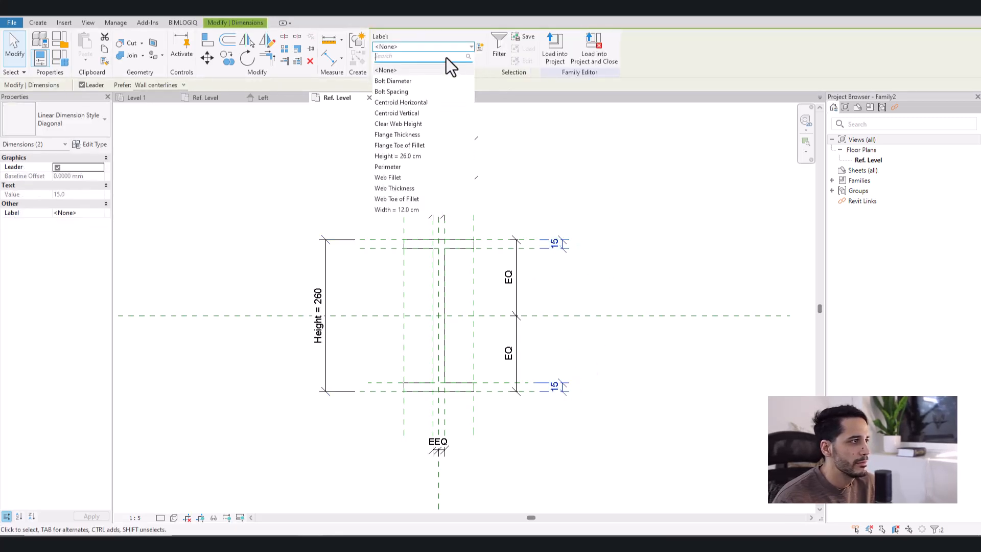
click(403, 136)
click(660, 262)
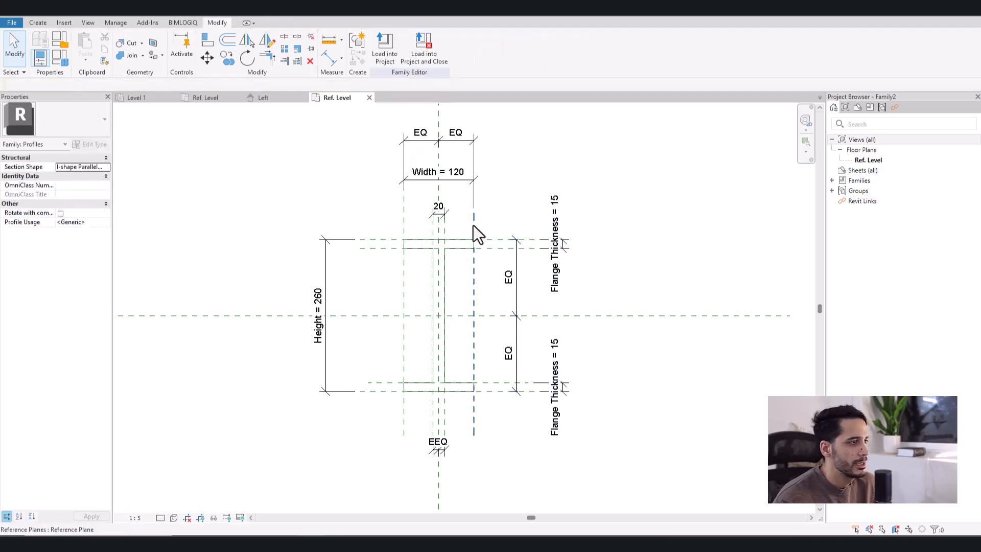
- Label the web dimension above the section with the Web Thickness parameter
click(446, 213)
click(397, 48)
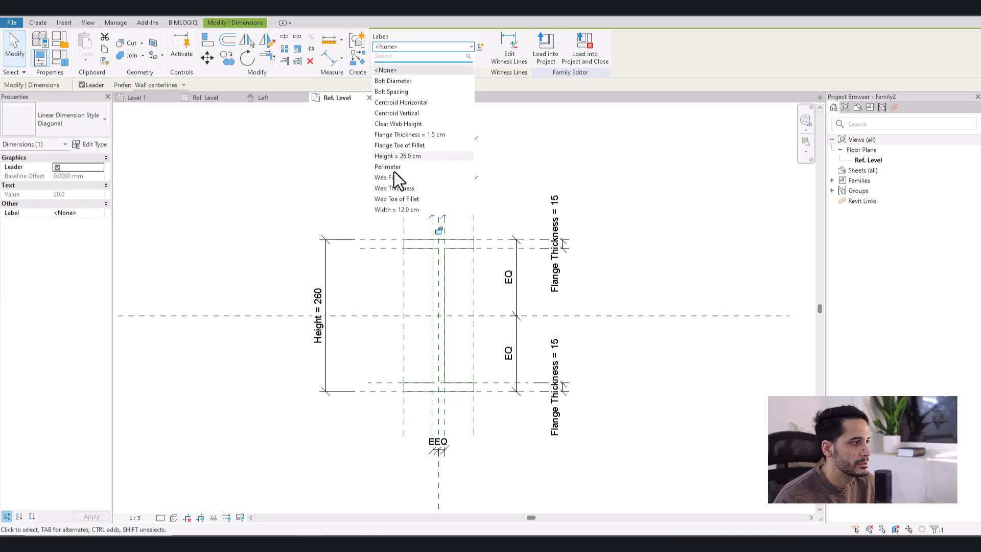
click(397, 188)
click(664, 247)
- Draw a fillet arc of about 11 mm radius between the web's right line and the underside of the top flange
scroll(448, 258, up, 5)
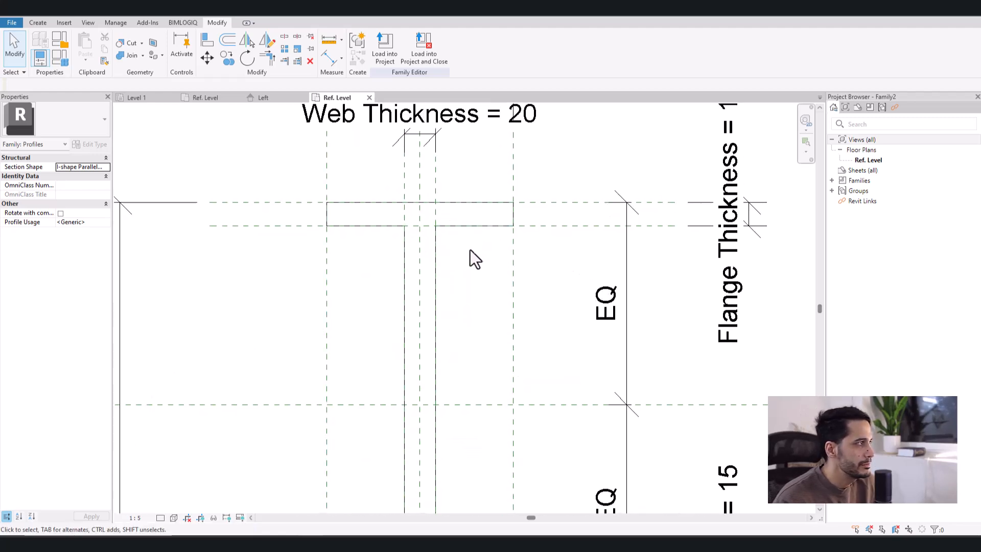
click(38, 23)
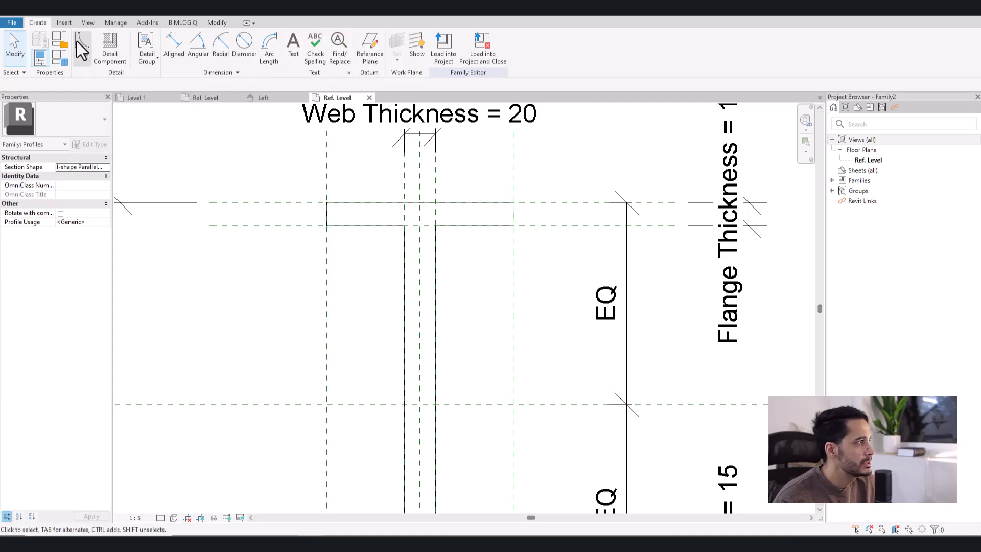
click(83, 53)
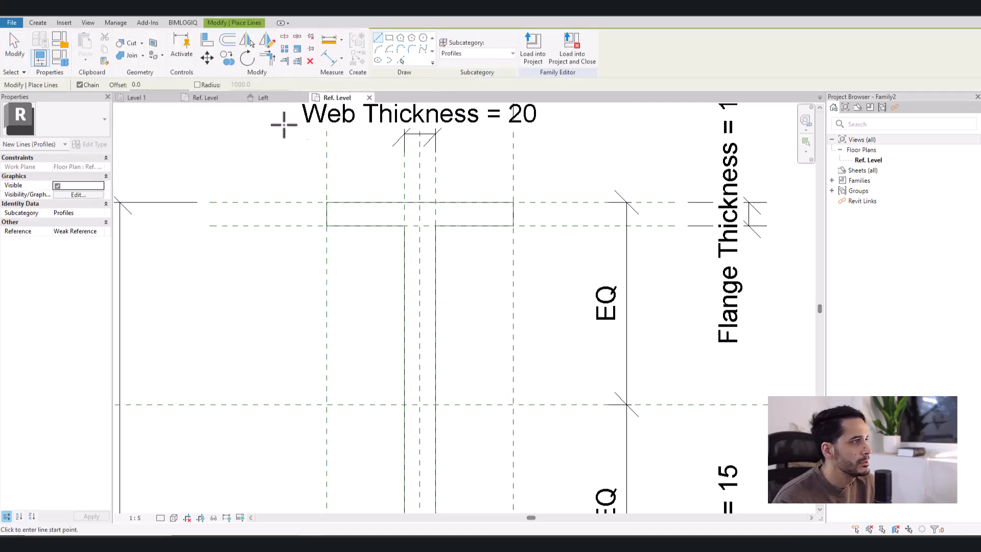
click(411, 49)
click(438, 250)
click(444, 225)
scroll(442, 231, up, 3)
click(443, 233)
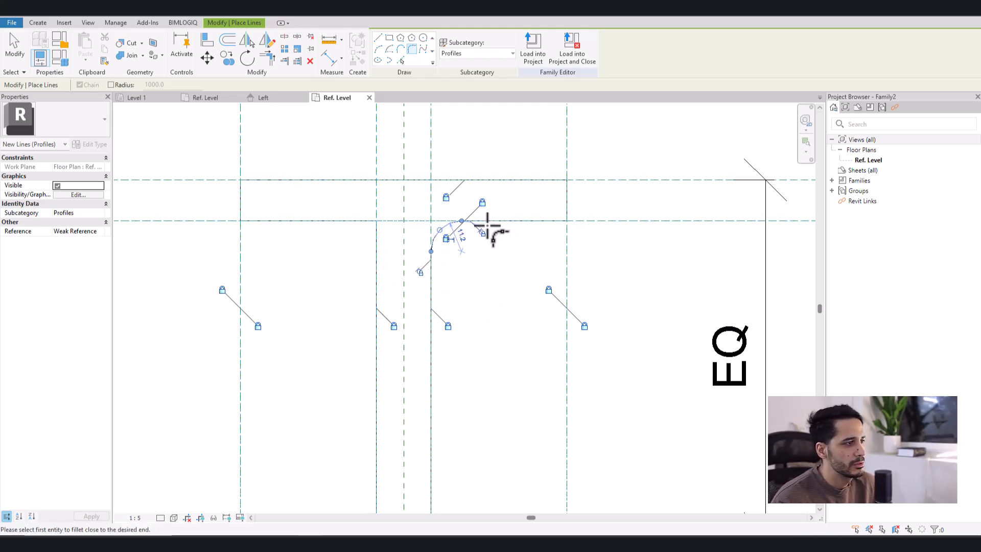
key(Escape)
key(Escape)
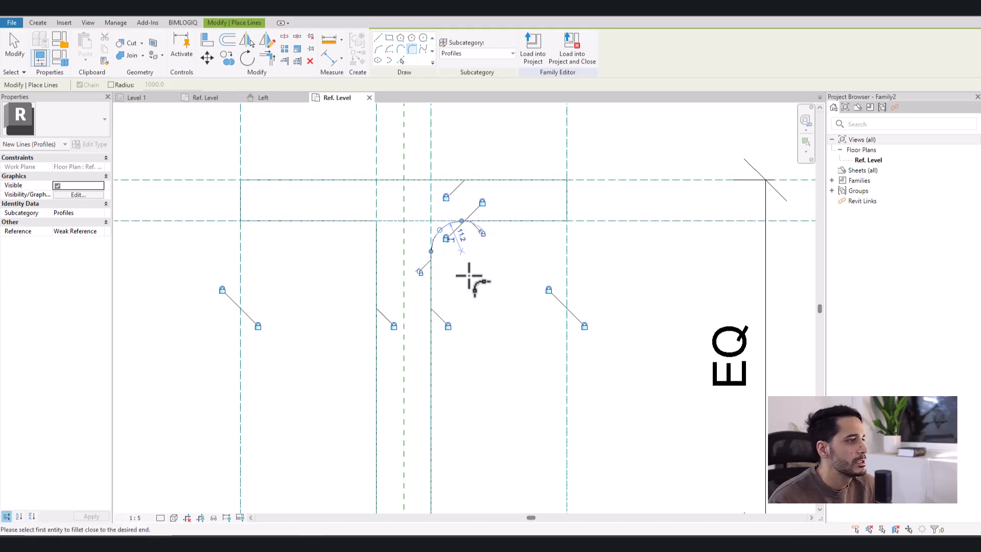
- Set the radius of the top-right fillet arc to 5 mm
scroll(449, 232, up, 4)
click(442, 223)
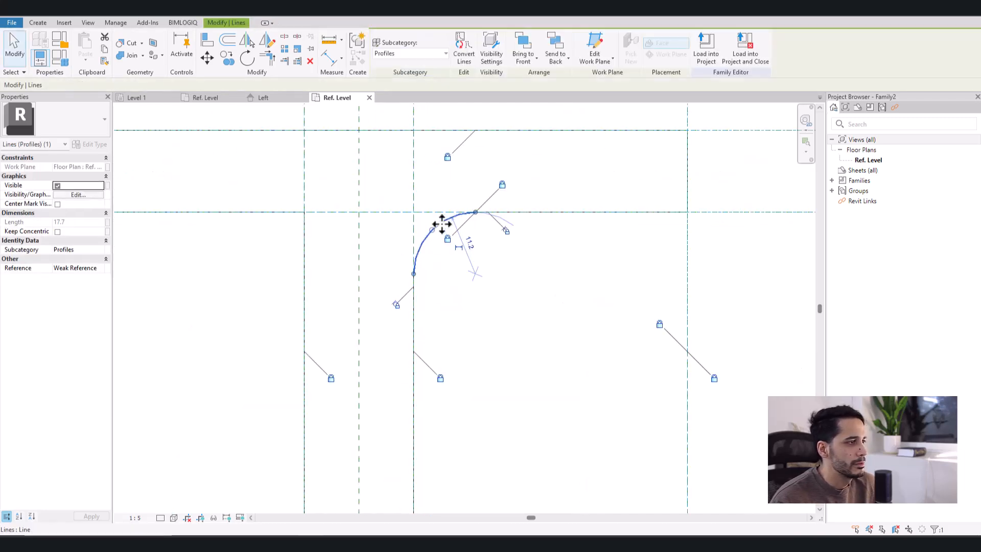
drag(436, 220, 430, 218)
key(Escape)
click(436, 229)
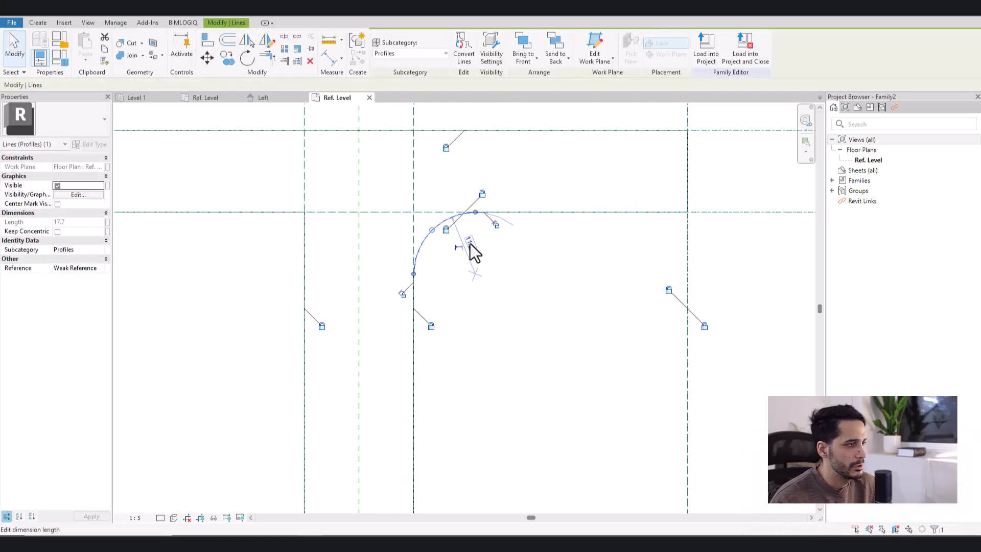
click(469, 241)
text(5)
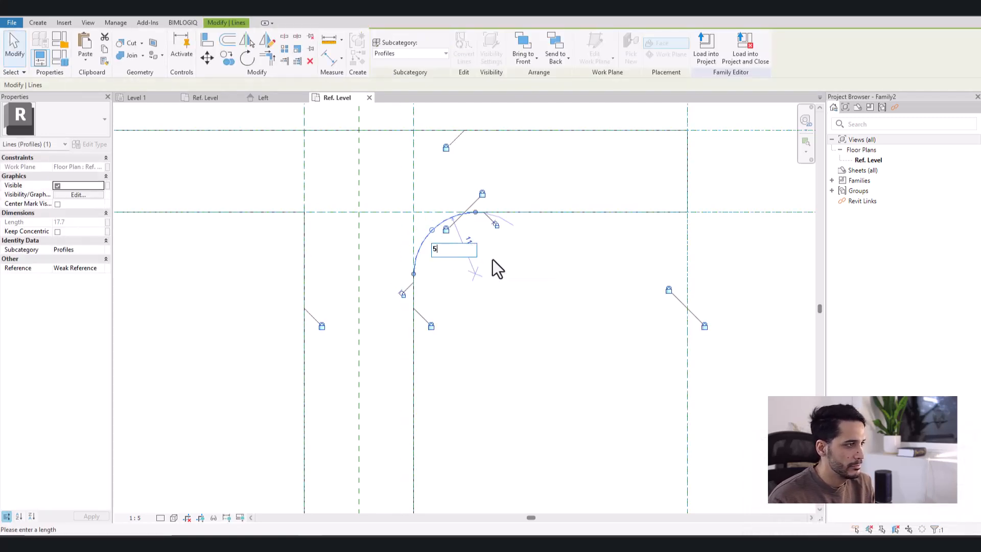
key(Return)
click(508, 265)
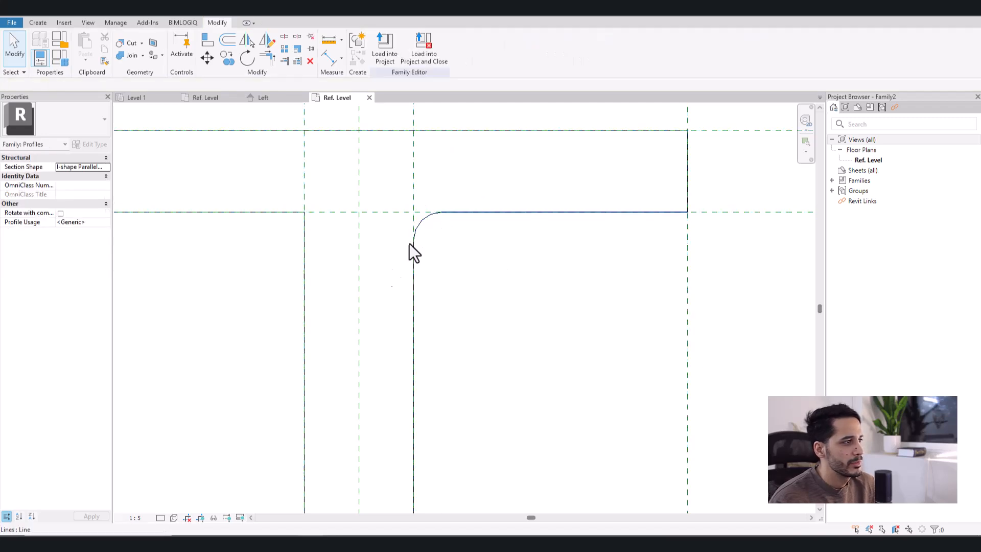
- Draw a fillet arc of about 8 mm radius between the web's left line and the underside of the top flange
scroll(409, 282, down, 2)
scroll(423, 327, down, 1)
middle_drag(449, 373, 488, 320)
scroll(366, 252, up, 1)
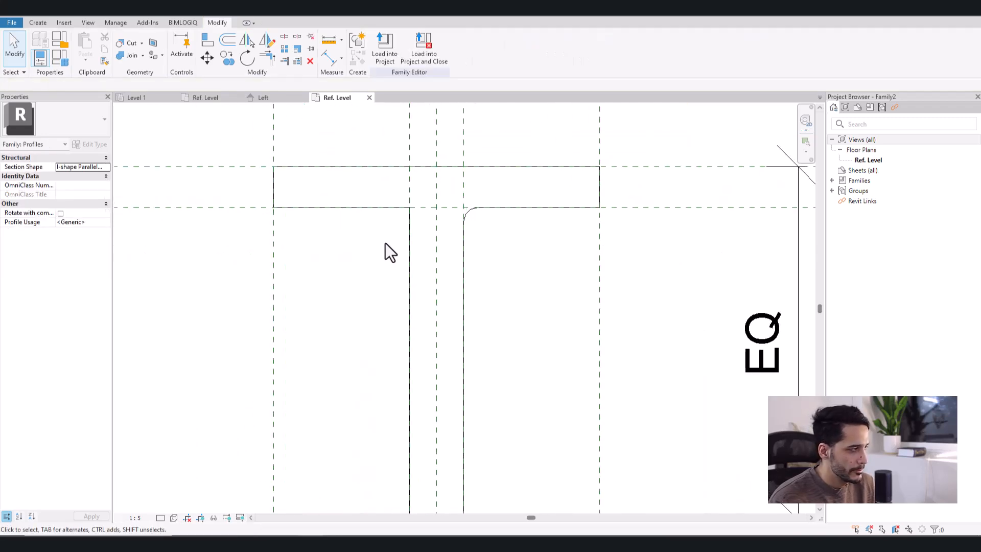
click(38, 23)
click(271, 51)
click(412, 49)
click(409, 225)
click(401, 209)
scroll(398, 216, up, 2)
click(405, 213)
- Draw a fillet arc of about 8 mm radius between the web's right line and the bottom flange
scroll(409, 265, down, 4)
middle_drag(409, 265, 379, 105)
middle_drag(434, 460, 393, 106)
click(432, 338)
click(400, 318)
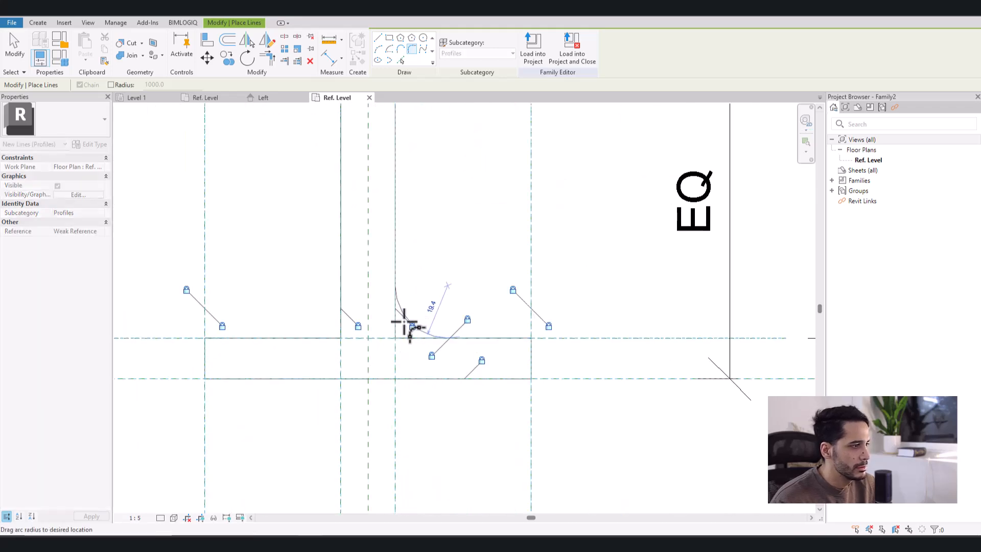
click(402, 330)
scroll(401, 328, up, 2)
scroll(458, 350, up, 2)
- Draw a fillet arc of about 12 mm radius between the web's left line and the bottom flange
scroll(323, 286, down, 2)
middle_drag(287, 344, 470, 351)
click(392, 298)
click(341, 311)
click(327, 297)
scroll(418, 270, down, 2)
middle_drag(419, 269, 416, 372)
scroll(419, 369, down, 3)
middle_drag(460, 267, 447, 320)
scroll(446, 312, down, 1)
key(Escape)
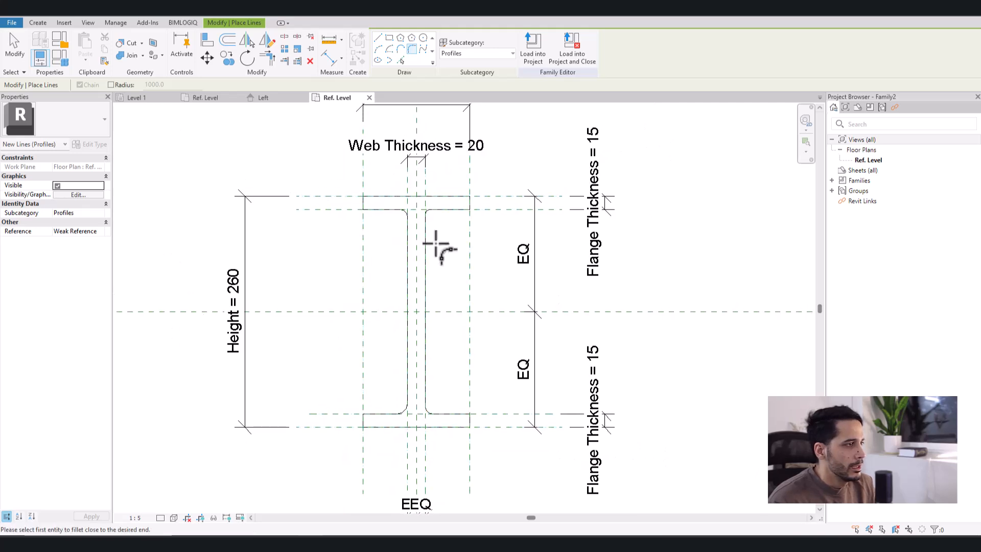
key(Escape)
- Make the temporary radius dimensions of the two fillets under the top flange permanent
scroll(428, 217, up, 5)
click(413, 192)
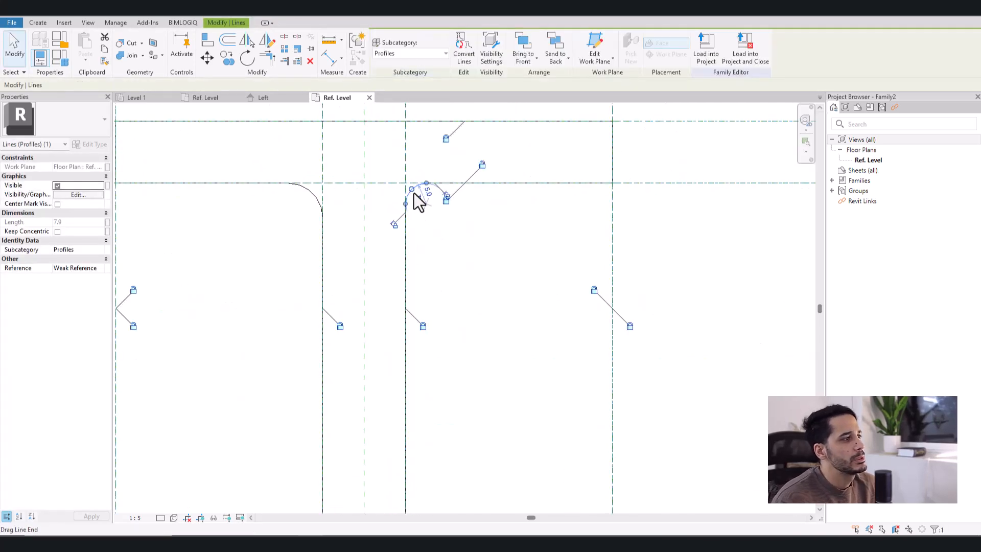
scroll(413, 199, up, 2)
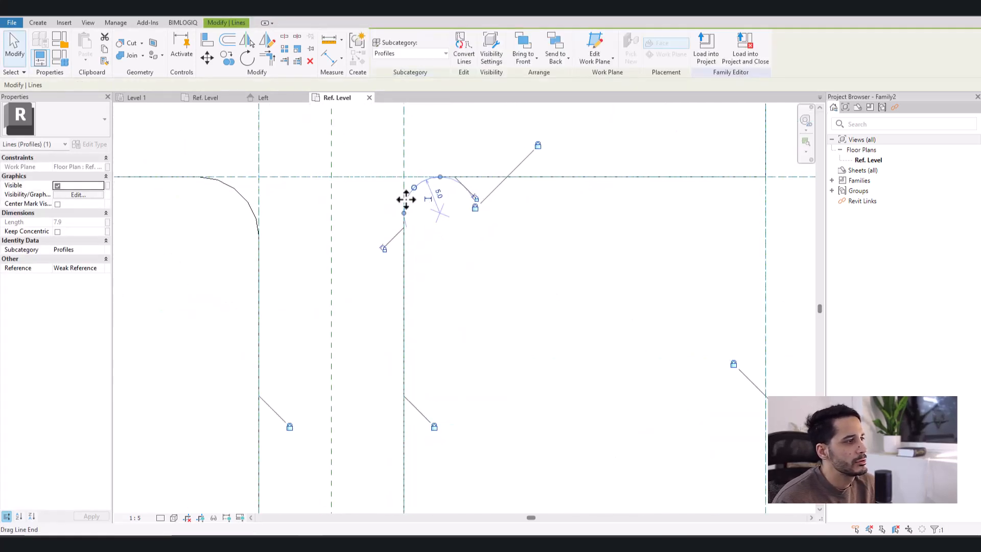
click(429, 199)
scroll(437, 271, down, 2)
middle_drag(487, 337, 521, 346)
click(494, 329)
scroll(494, 329, down, 2)
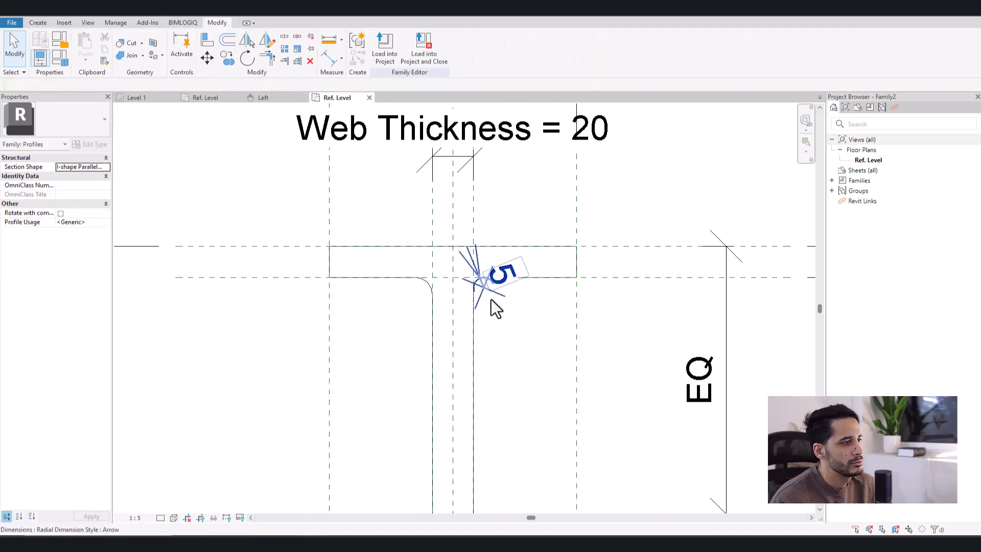
click(424, 286)
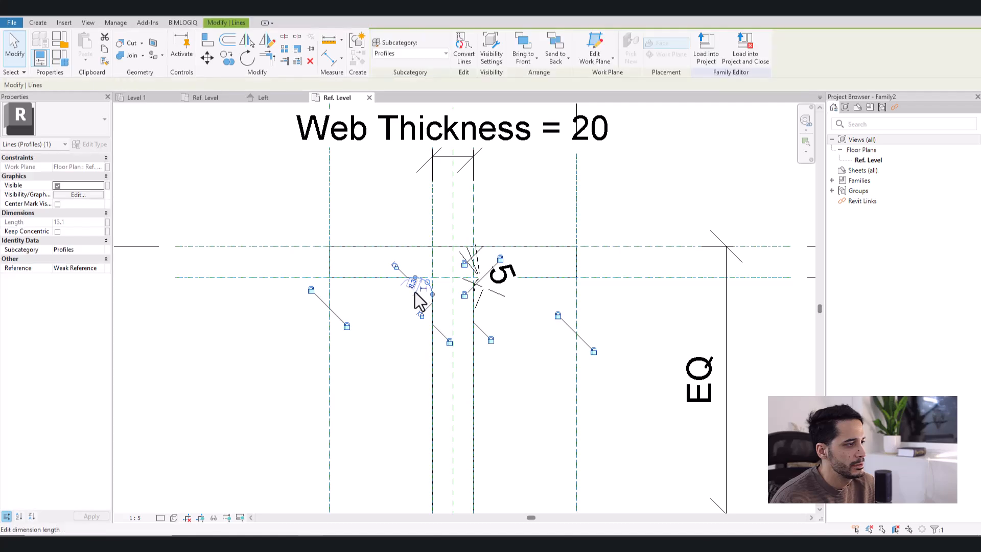
scroll(424, 286, up, 2)
click(427, 282)
scroll(419, 327, down, 4)
- Make the temporary radius dimensions of the two fillets at the bottom flange permanent
scroll(443, 411, down, 1)
middle_drag(447, 480, 459, 278)
scroll(458, 310, up, 4)
click(453, 255)
click(439, 277)
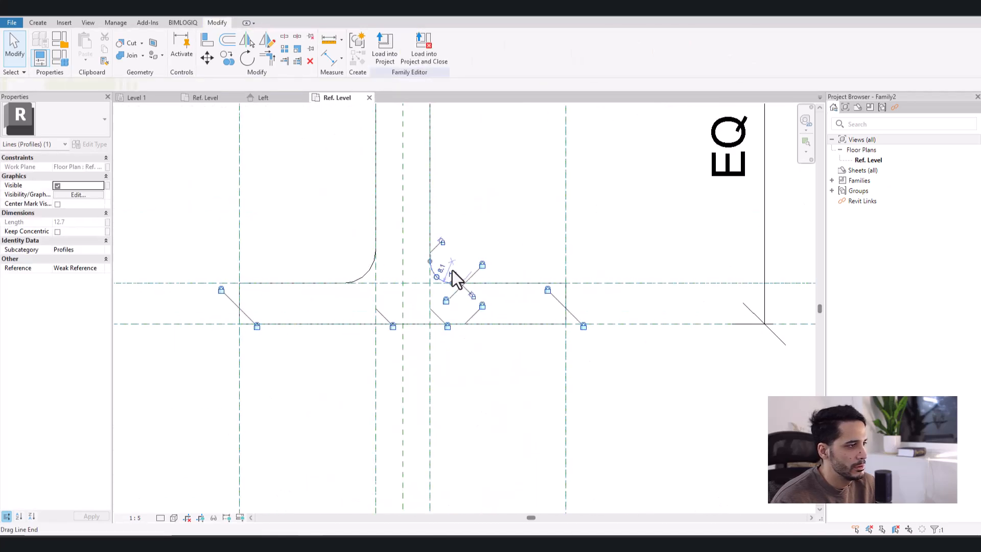
click(432, 269)
click(370, 270)
click(345, 269)
click(482, 252)
scroll(454, 306, down, 3)
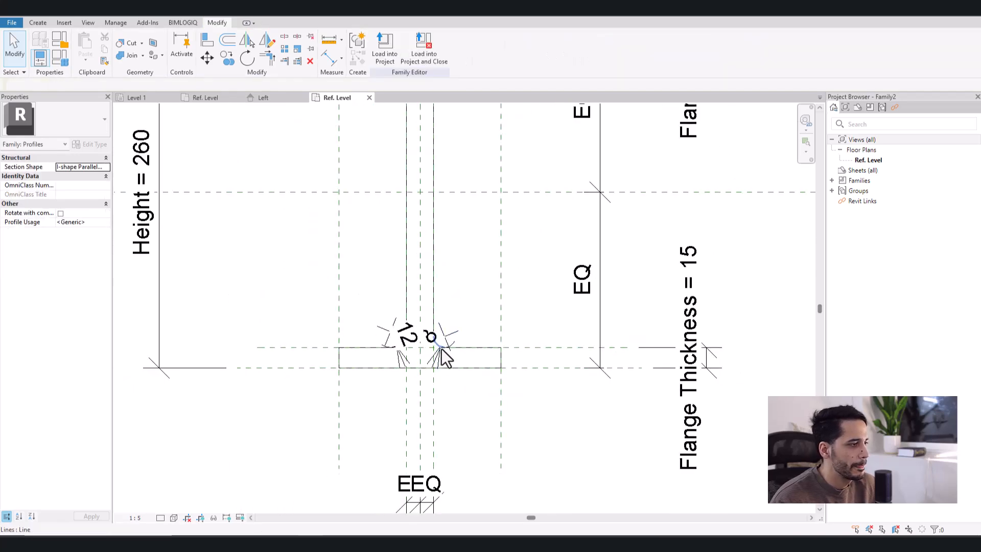
- Set the view scale to 1:2 so the annotations display smaller
scroll(444, 355, up, 2)
click(135, 518)
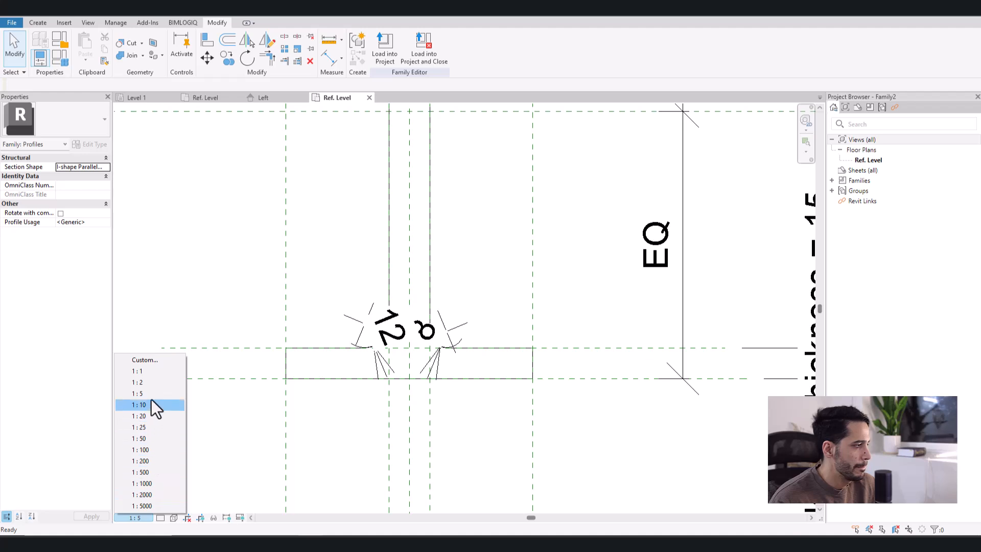
click(148, 382)
- Label all four fillet radius dimensions together with the Web Fillet parameter
scroll(433, 336, up, 2)
click(470, 328)
ctrl+click(340, 322)
scroll(339, 323, down, 3)
middle_drag(431, 231, 438, 489)
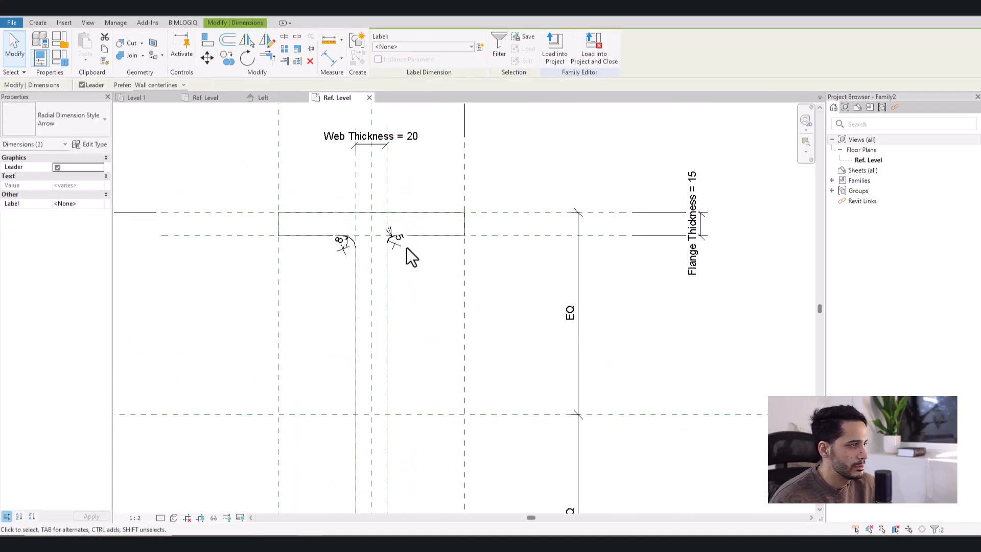
scroll(413, 260, up, 2)
ctrl+click(390, 245)
ctrl+click(309, 246)
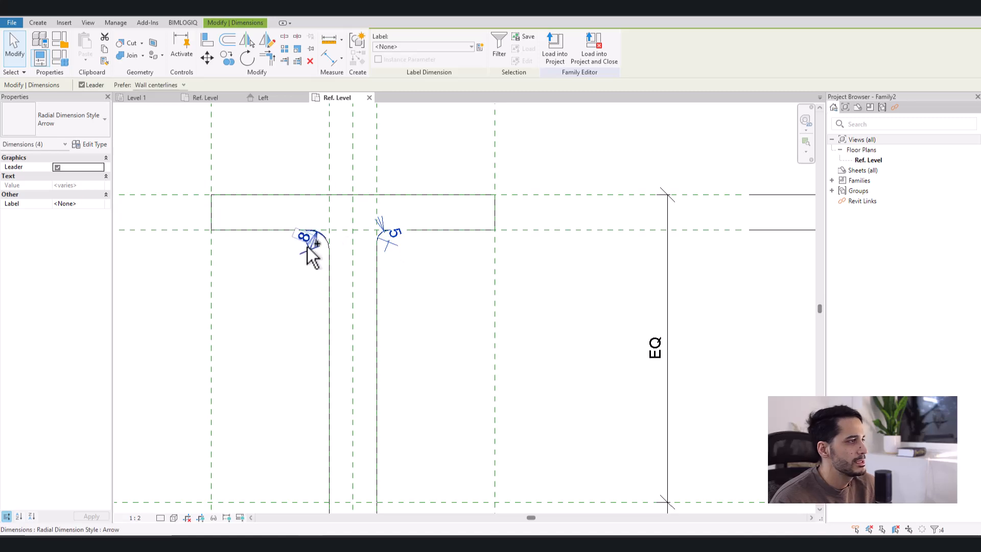
click(413, 46)
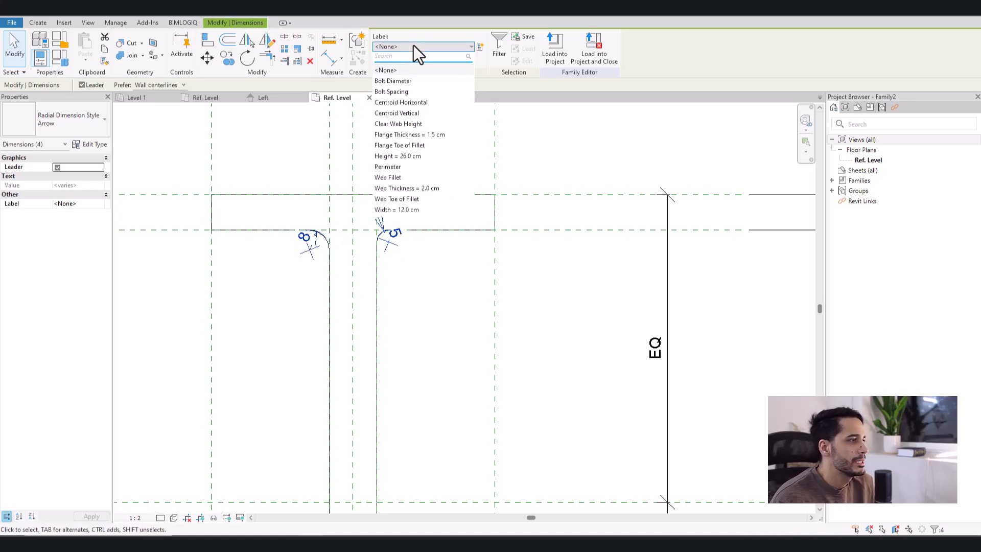
click(393, 177)
click(428, 312)
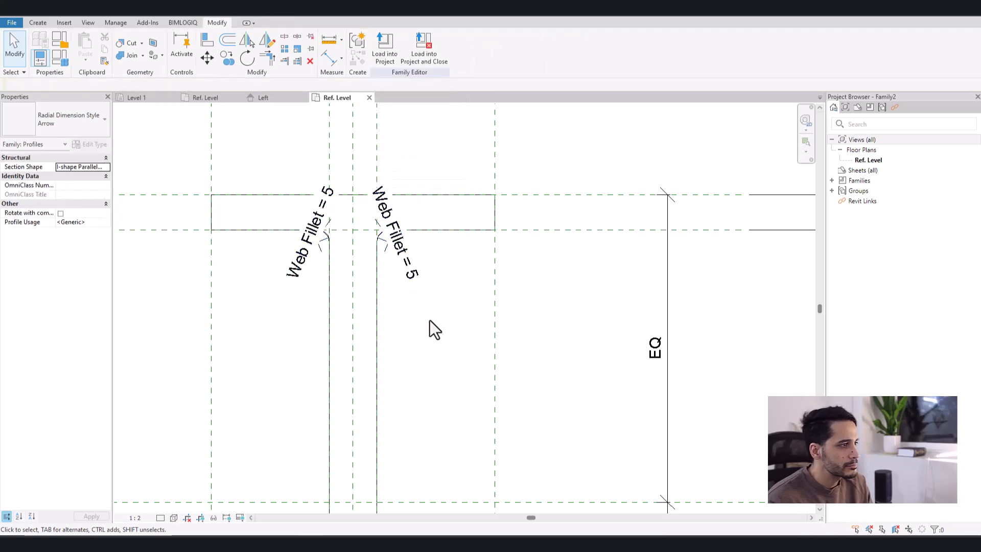
scroll(440, 367, down, 3)
middle_drag(441, 368, 425, 246)
scroll(440, 275, down, 2)
middle_drag(451, 286, 459, 308)
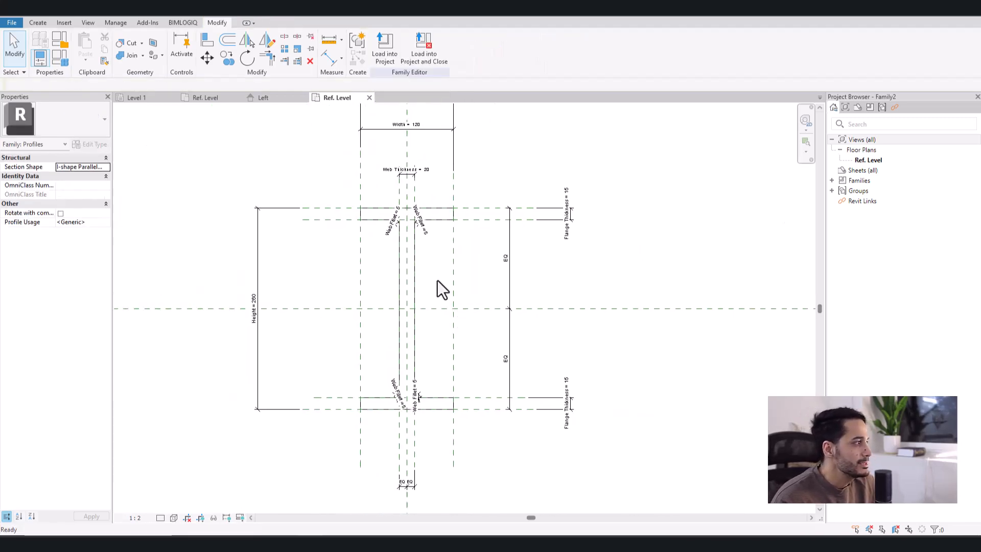
click(63, 43)
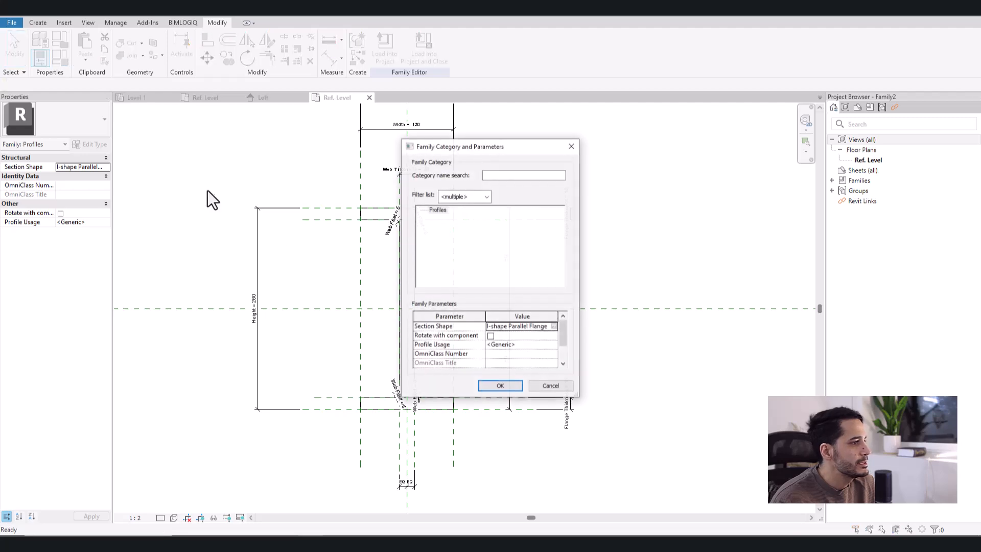
key(Escape)
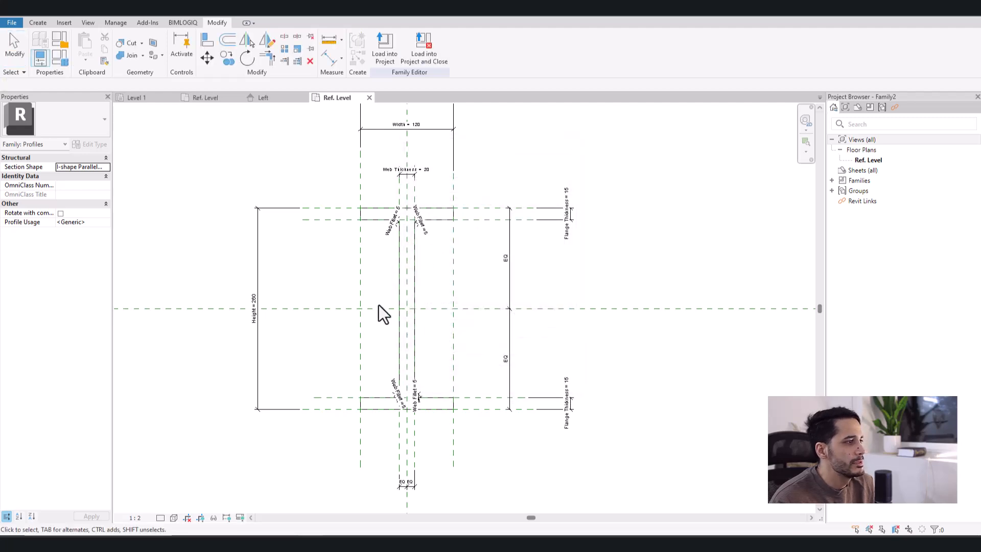
scroll(608, 275, down, 3)
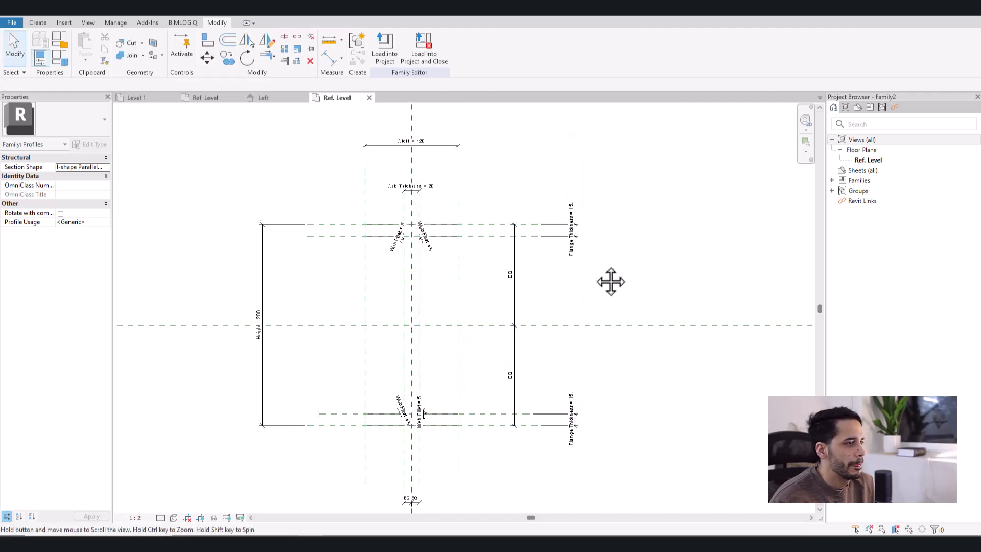
scroll(577, 201, up, 2)
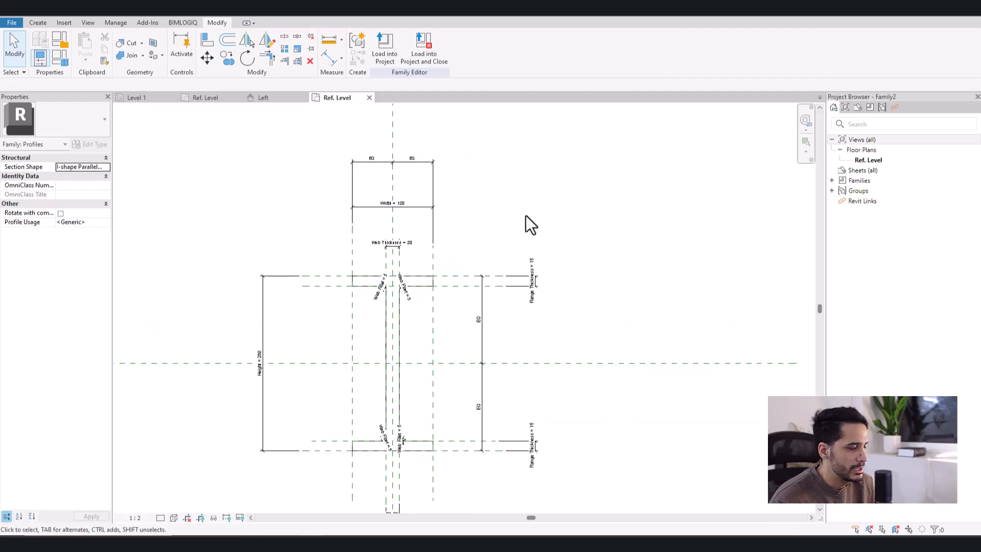
- Save the profile family in the Documents folder as IShapeProfile
key(ctrl+s)
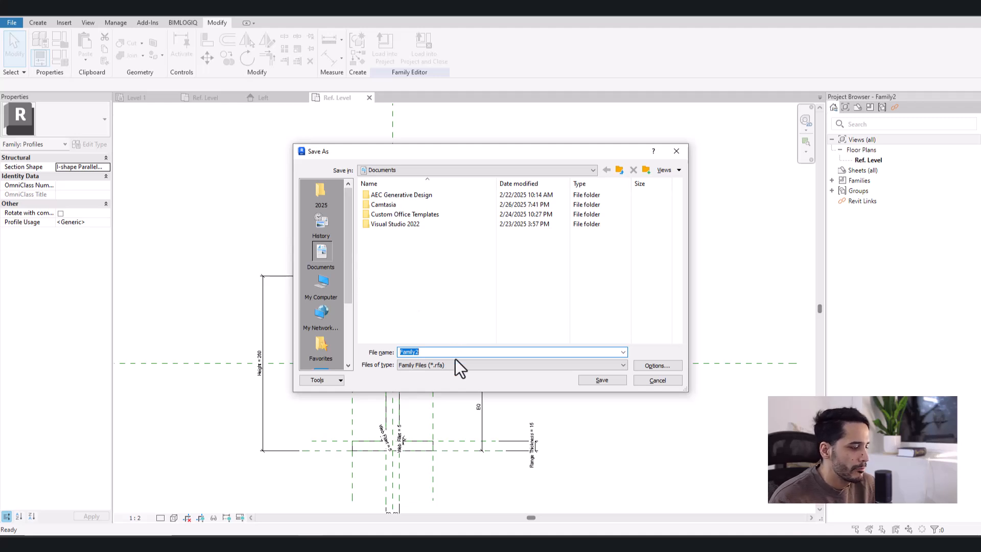
text(IS)
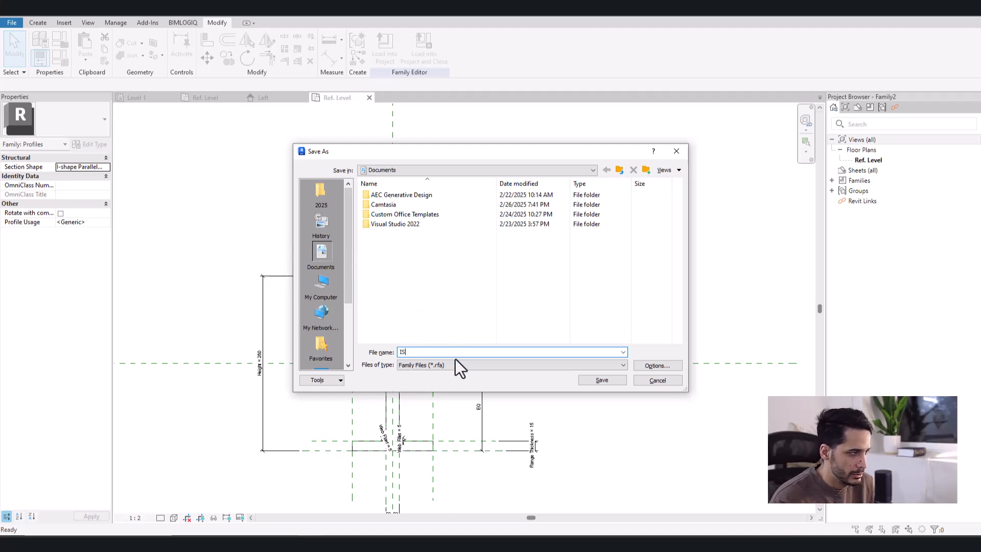
text(hapePr)
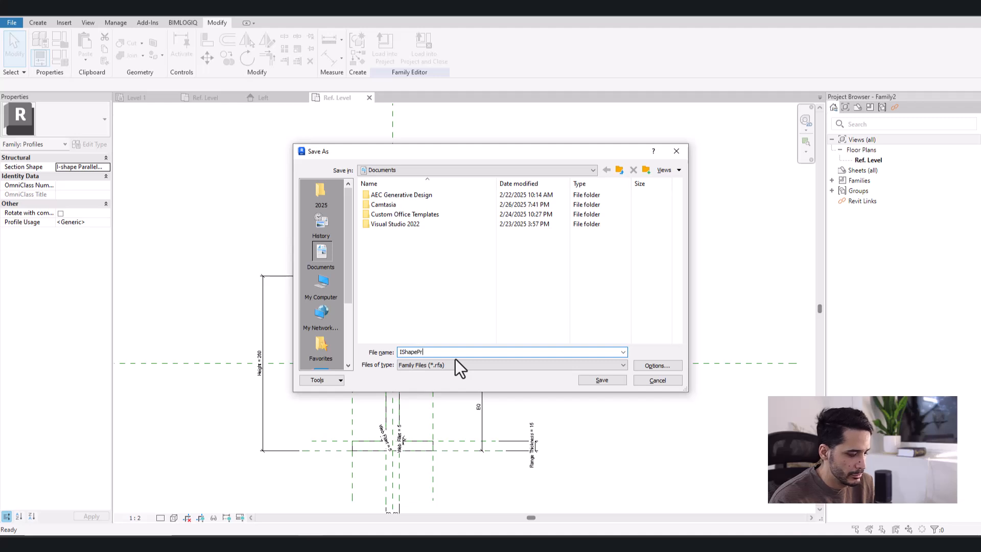
text(ofile)
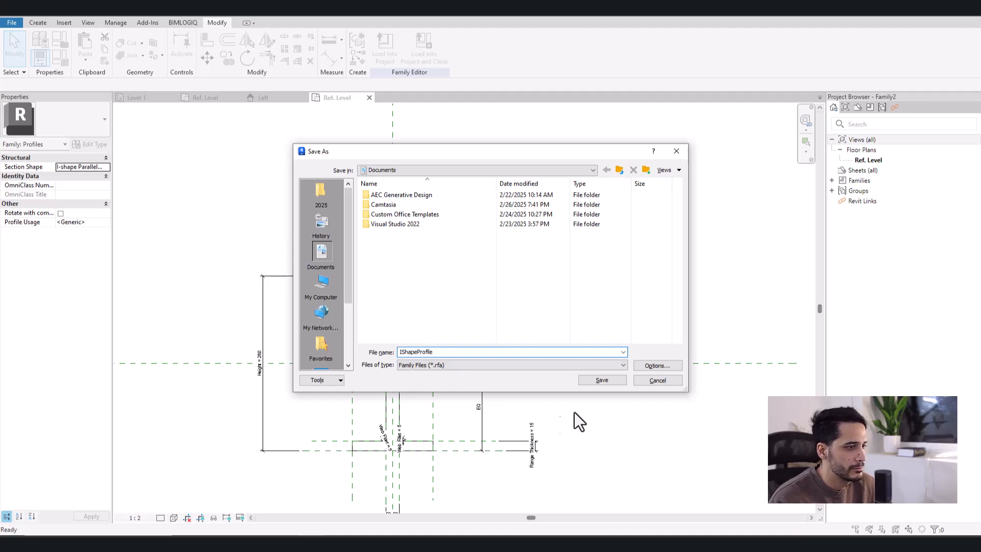
click(611, 383)
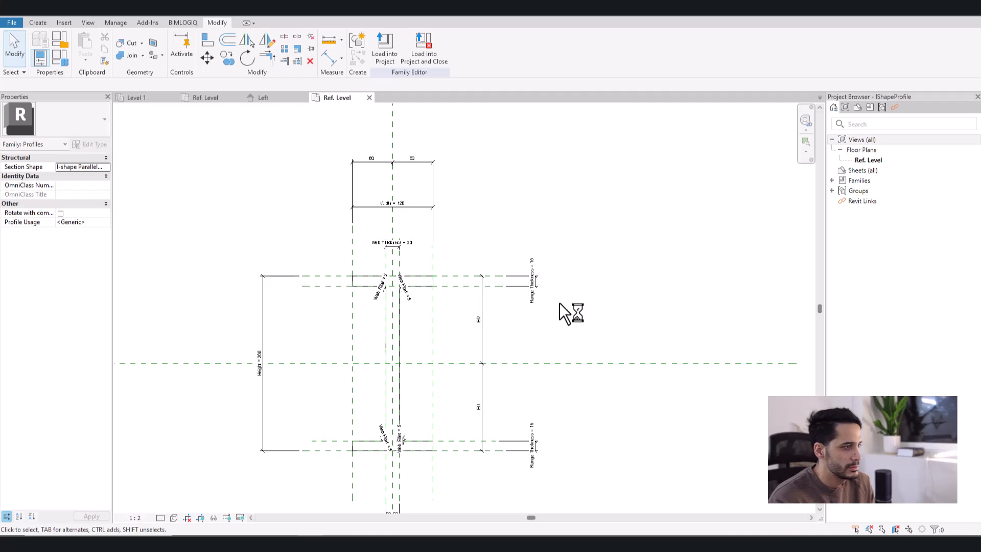
middle_drag(534, 327, 557, 292)
scroll(475, 293, up, 1)
scroll(472, 292, up, 1)
mouse_move(472, 292)
middle_down()
mouse_move(484, 343)
mouse_move(478, 326)
middle_up()
scroll(479, 336, down, 2)
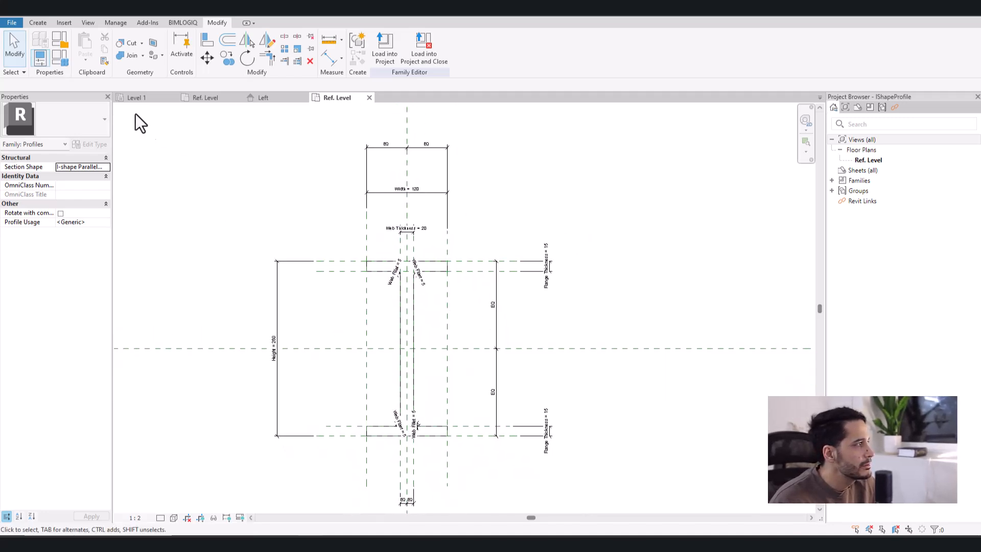
- Look up the IPE 80 row in the Excel section table, and in Revit's family types set Width to 4.6 cm and Height to 8 cm
click(63, 55)
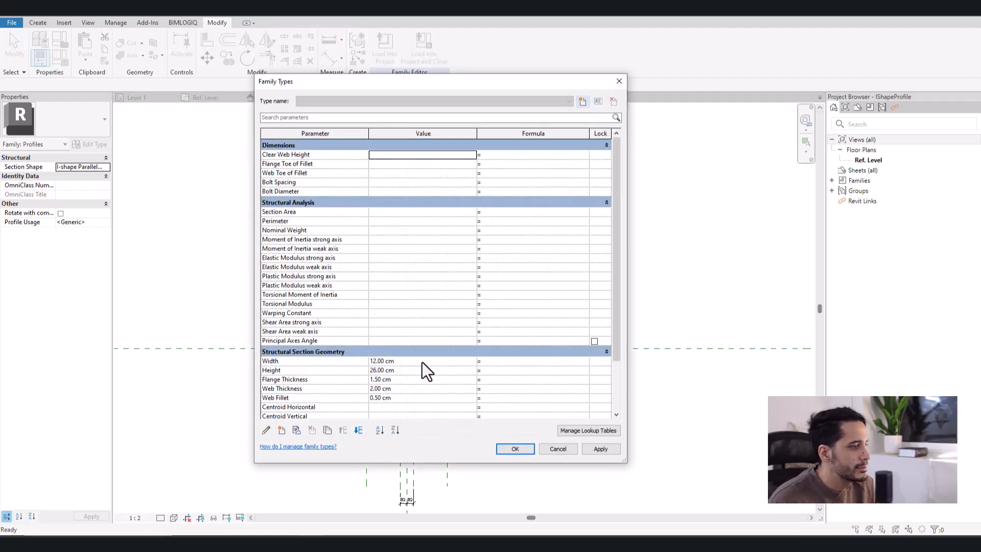
scroll(399, 340, down, 2)
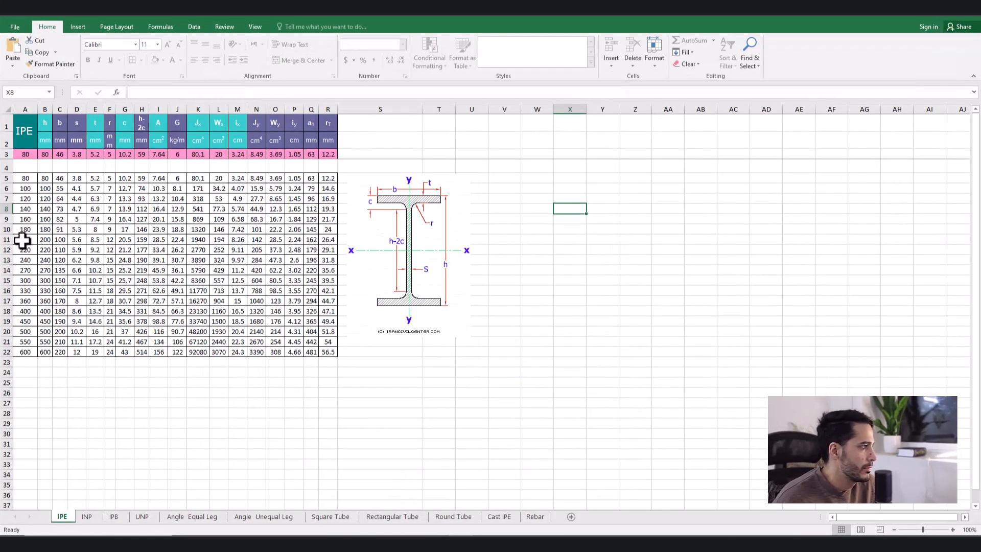
drag(26, 179, 332, 176)
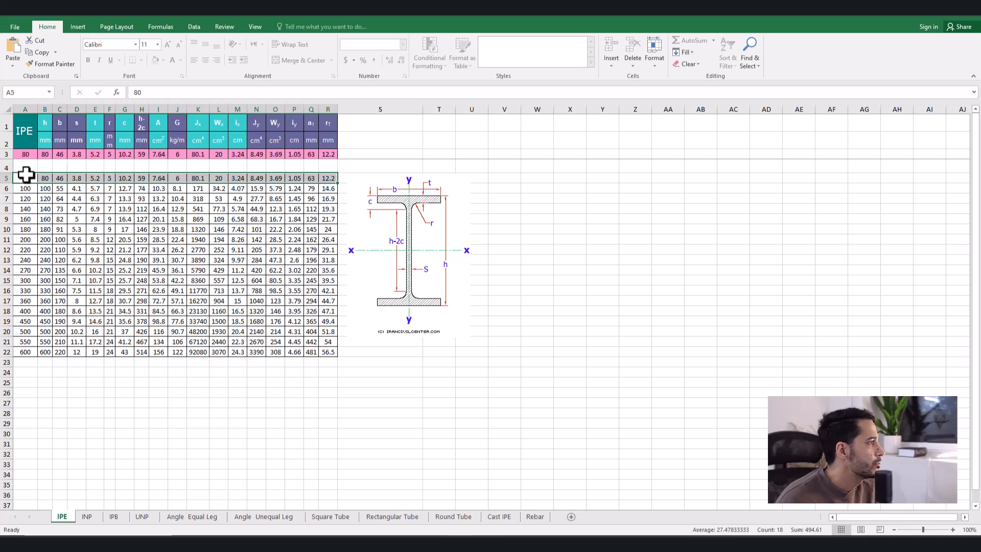
drag(46, 126, 46, 177)
click(47, 155)
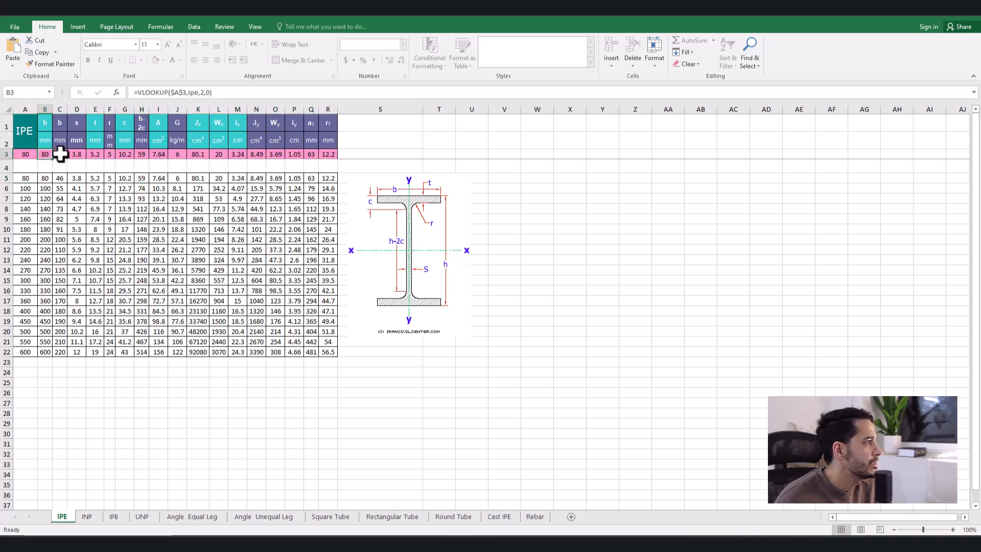
click(60, 154)
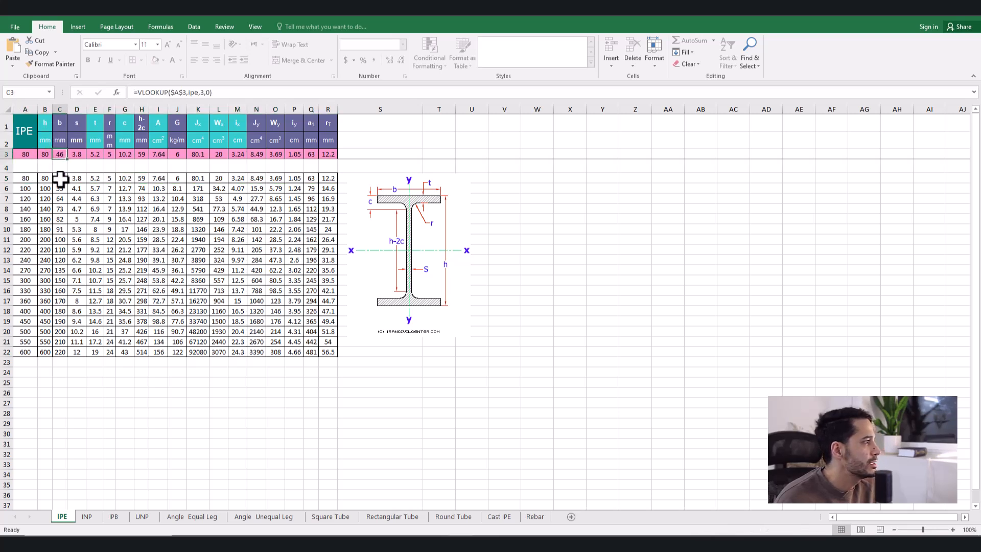
click(922, 12)
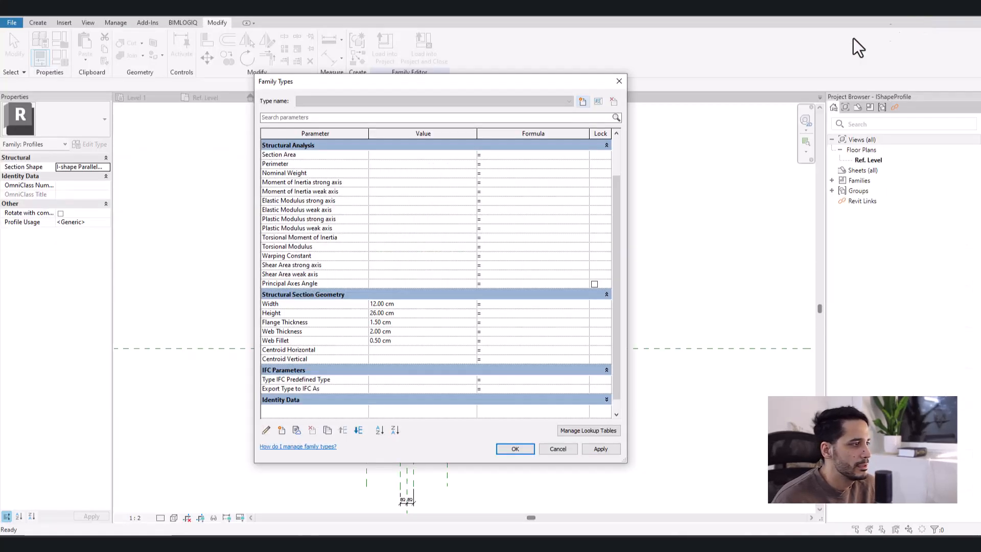
click(412, 304)
text(4.6)
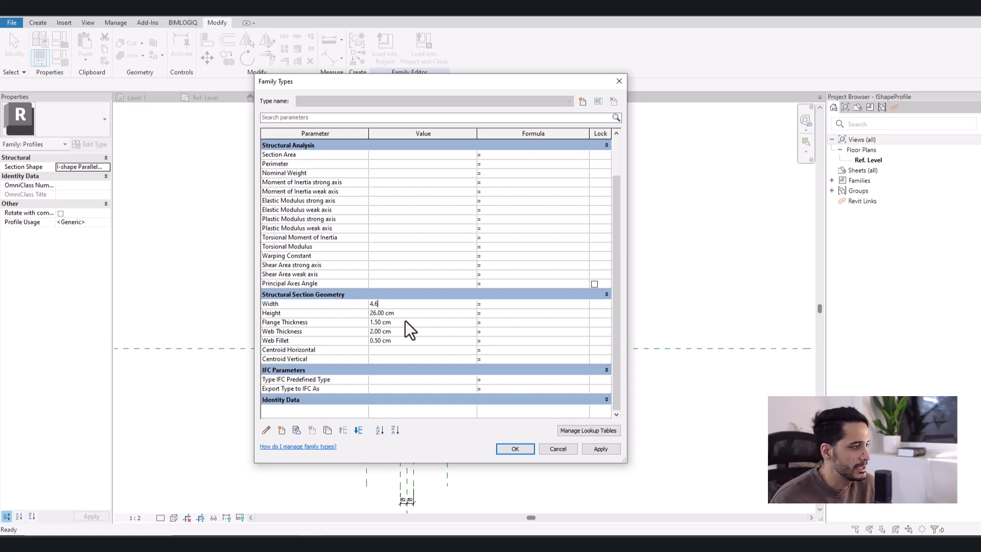
click(406, 312)
text(8)
- Check t and s for IPE 80 in the Excel table, and in Revit set Flange Thickness to 0.52 cm and Web Thickness to 0.38 cm
click(401, 322)
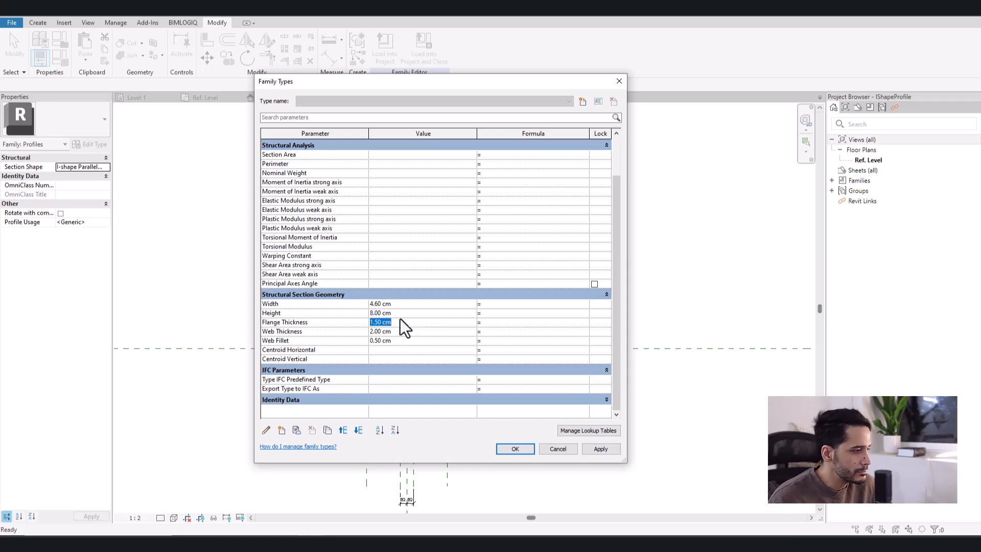
click(451, 543)
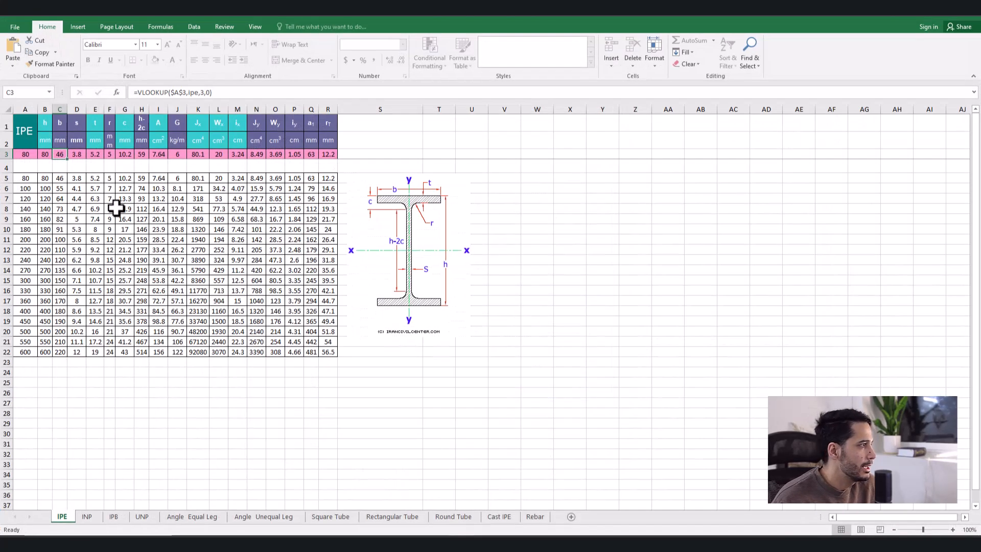
drag(99, 132, 97, 188)
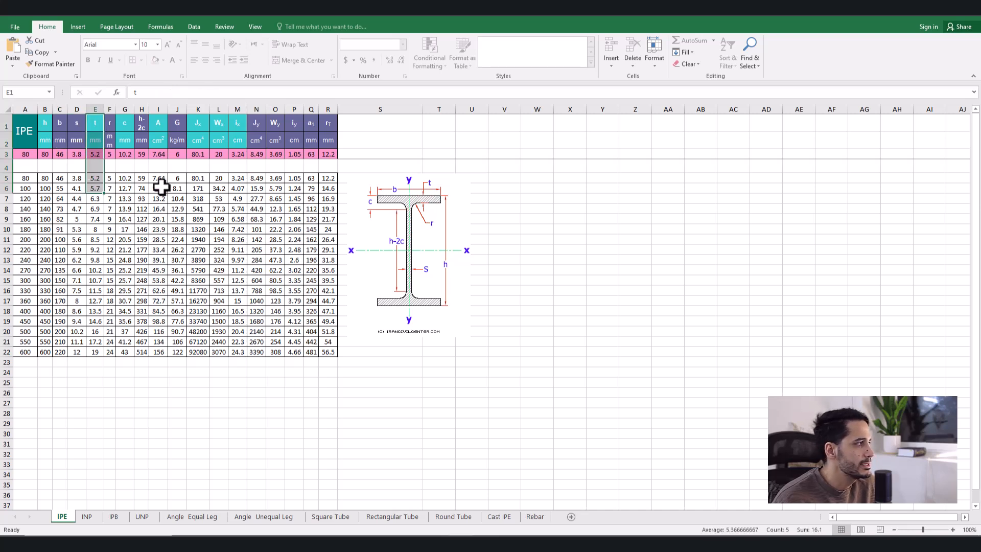
click(95, 179)
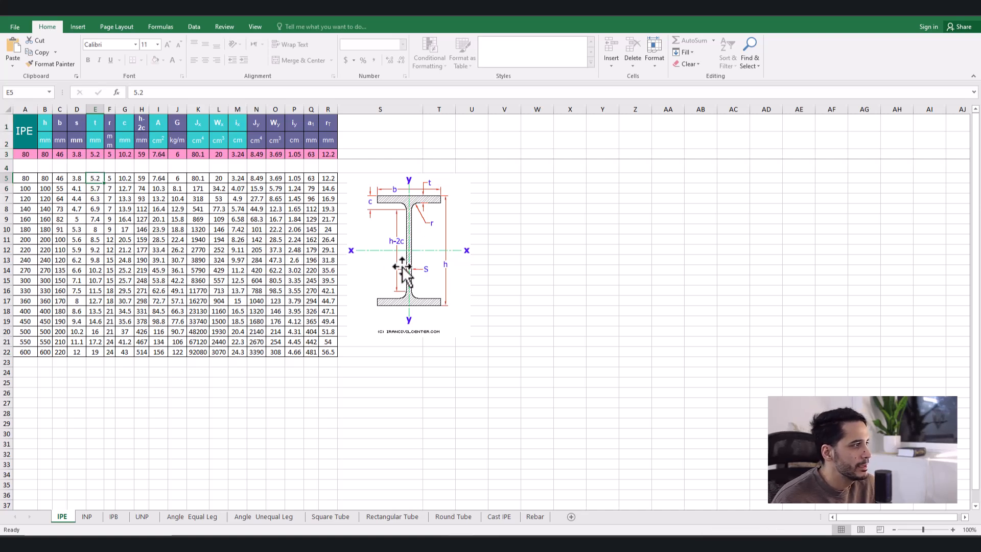
drag(78, 125, 79, 178)
click(79, 179)
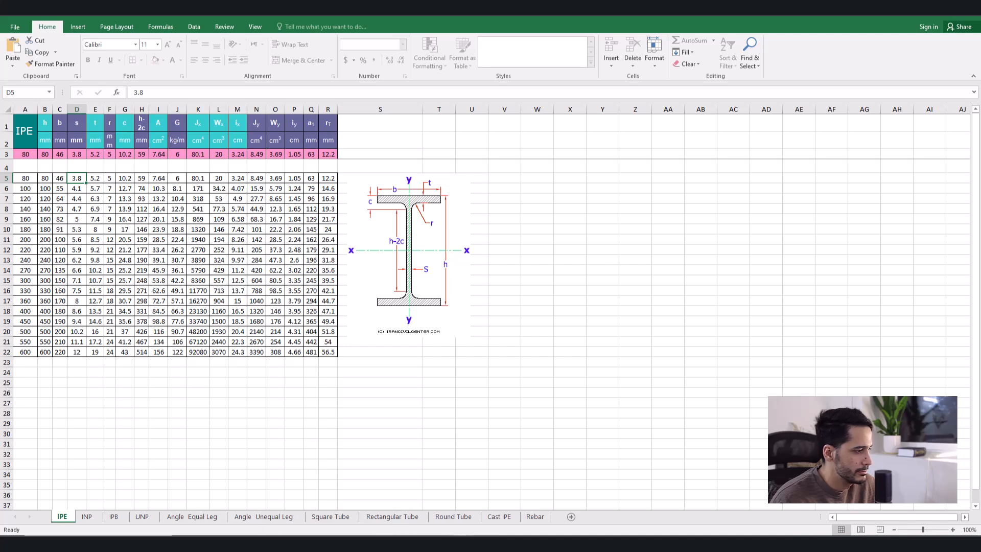
click(309, 483)
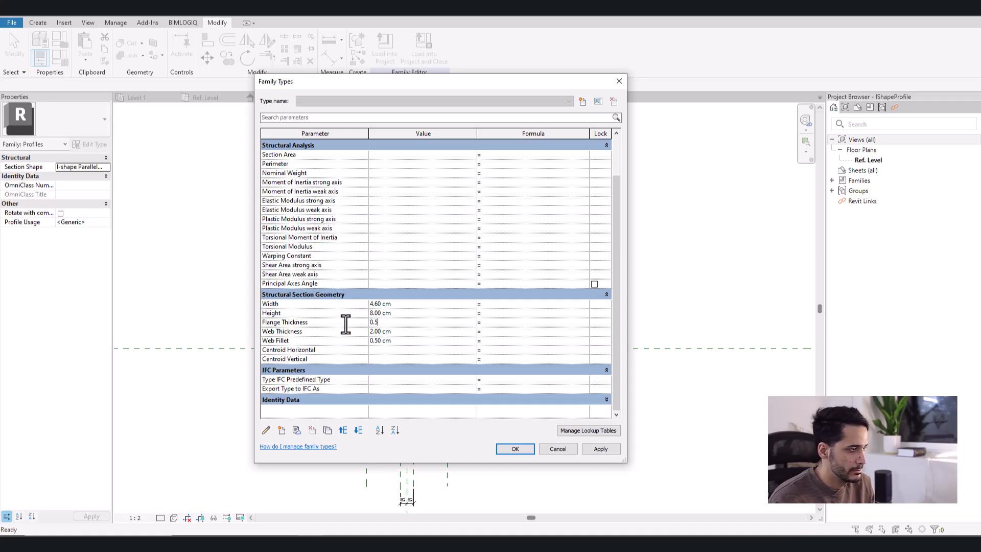
click(391, 332)
text(0.3)
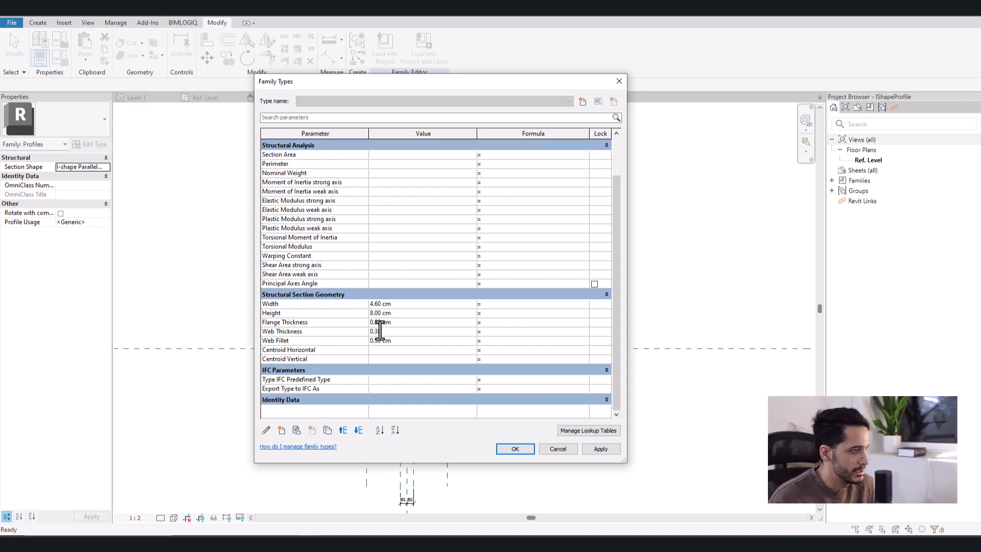
key(Return)
click(398, 332)
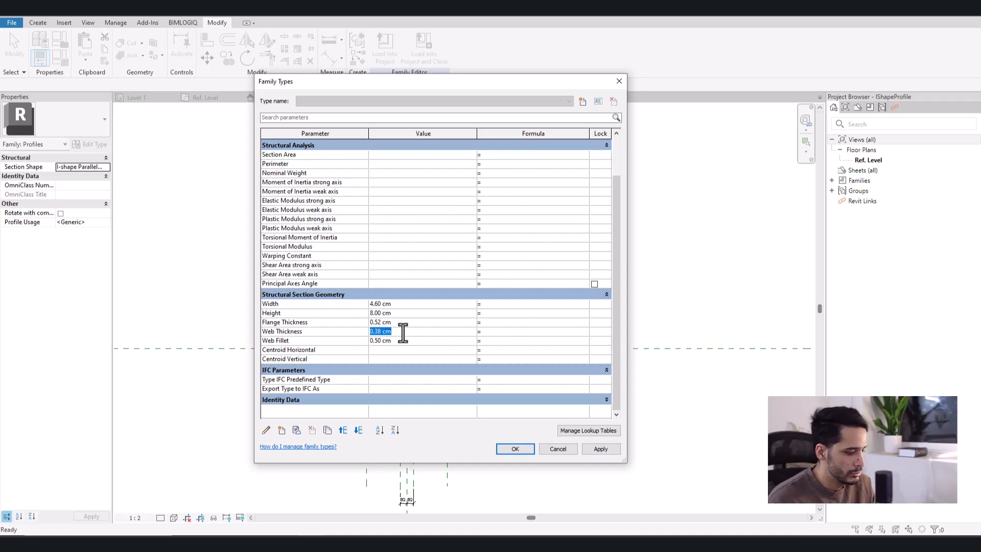
text(3)
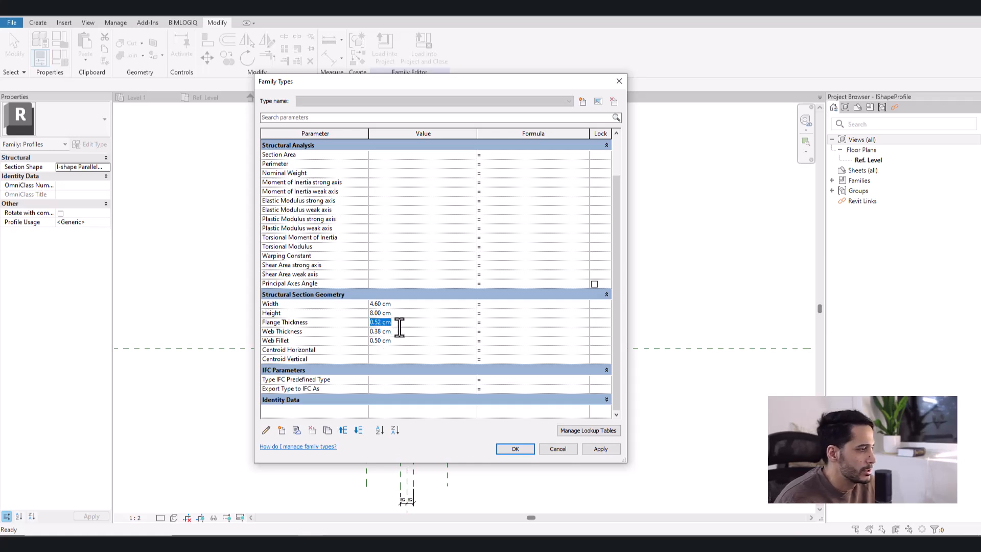
- Give the Centroid Horizontal parameter the formula Width / 2
click(300, 356)
click(302, 357)
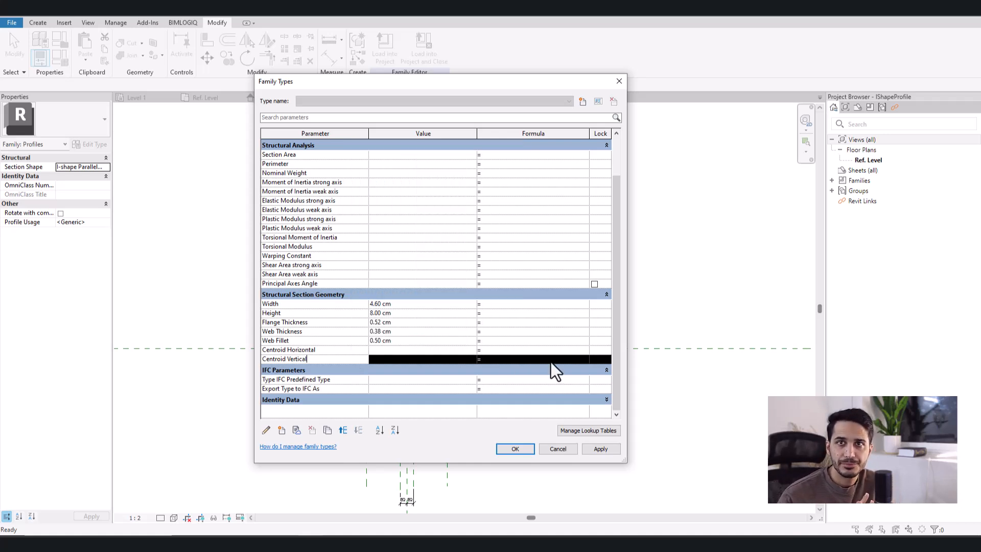
click(410, 351)
click(305, 352)
drag(394, 81, 681, 56)
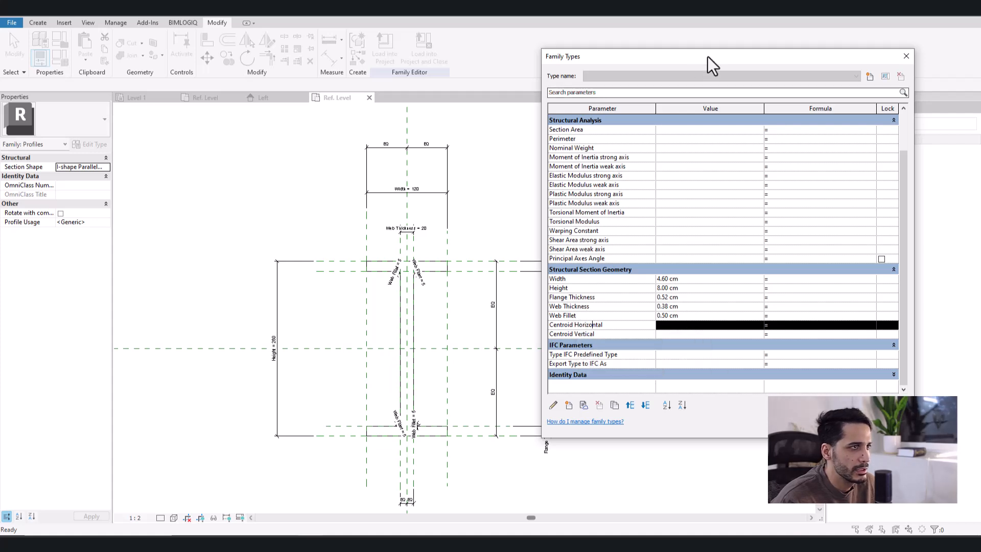
drag(707, 56, 480, 63)
click(346, 287)
click(345, 288)
click(561, 334)
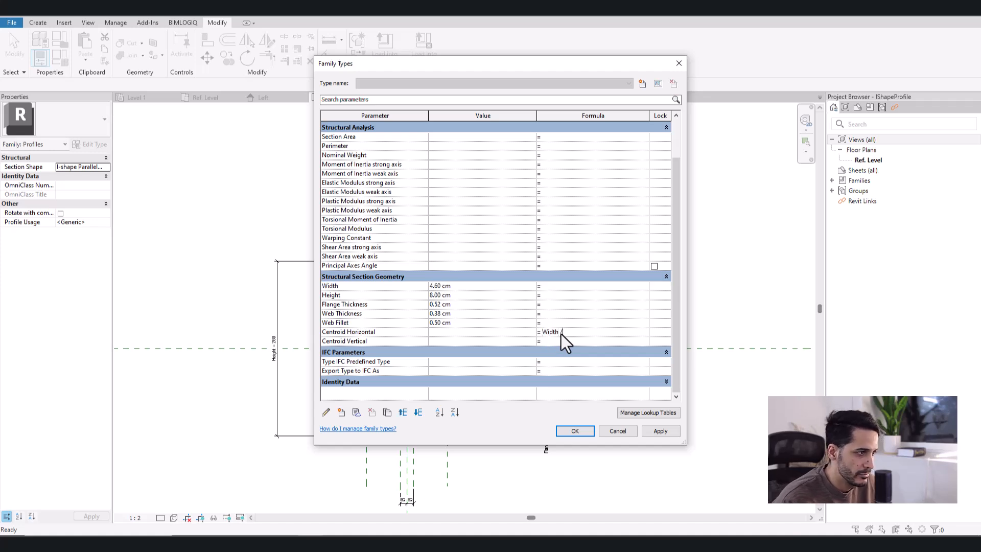
click(562, 341)
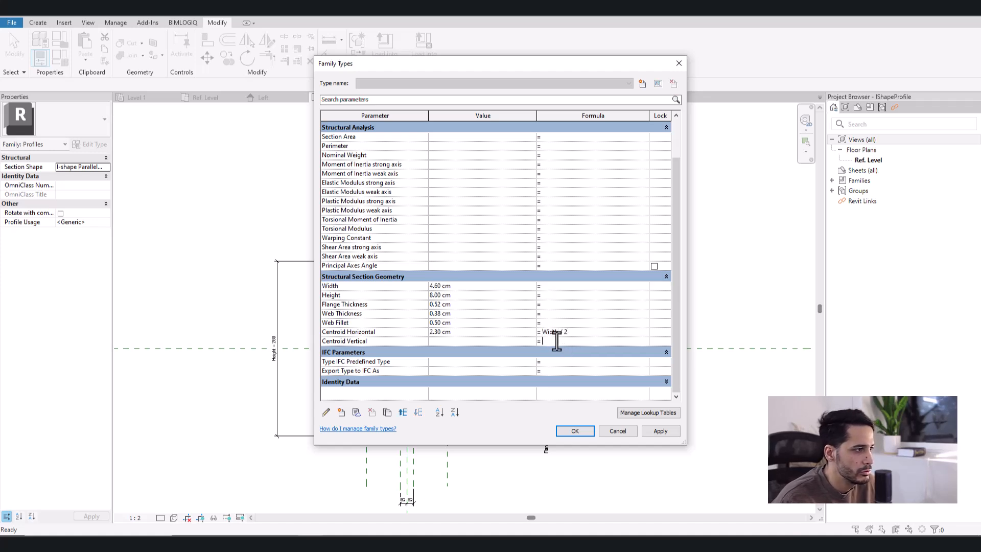
- Give the Centroid Vertical parameter the formula Height / 2 and apply the family type values to the profile
drag(465, 334, 422, 334)
click(459, 287)
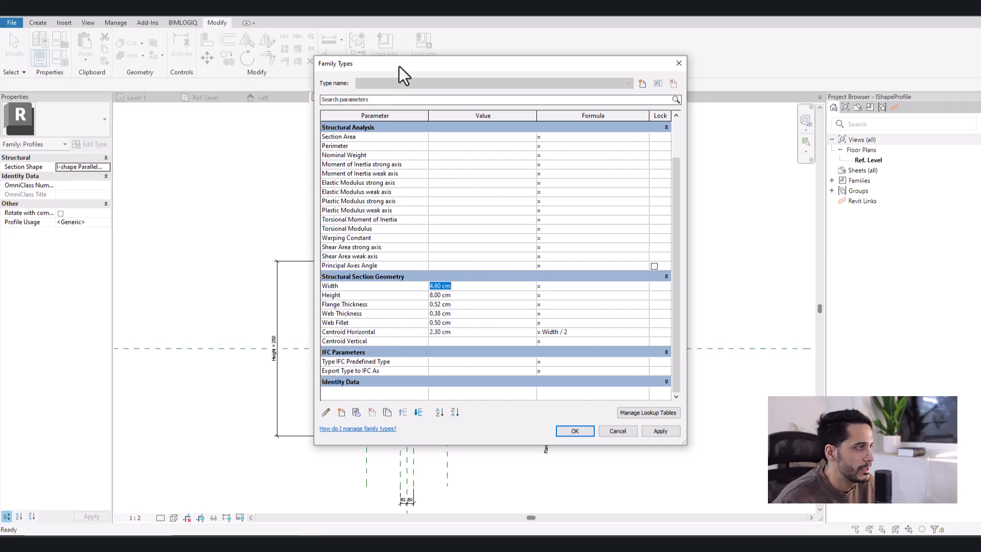
drag(400, 66, 676, 66)
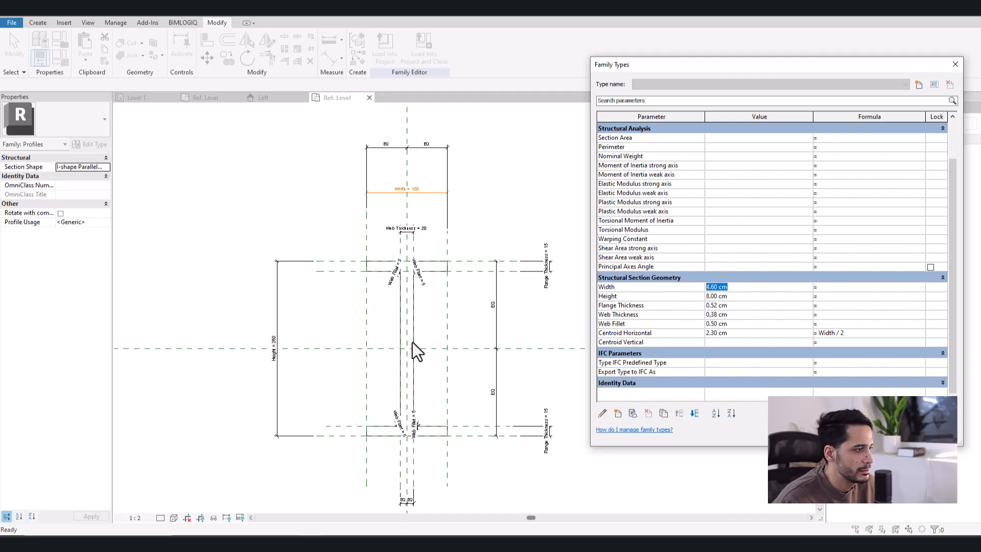
drag(768, 64, 468, 64)
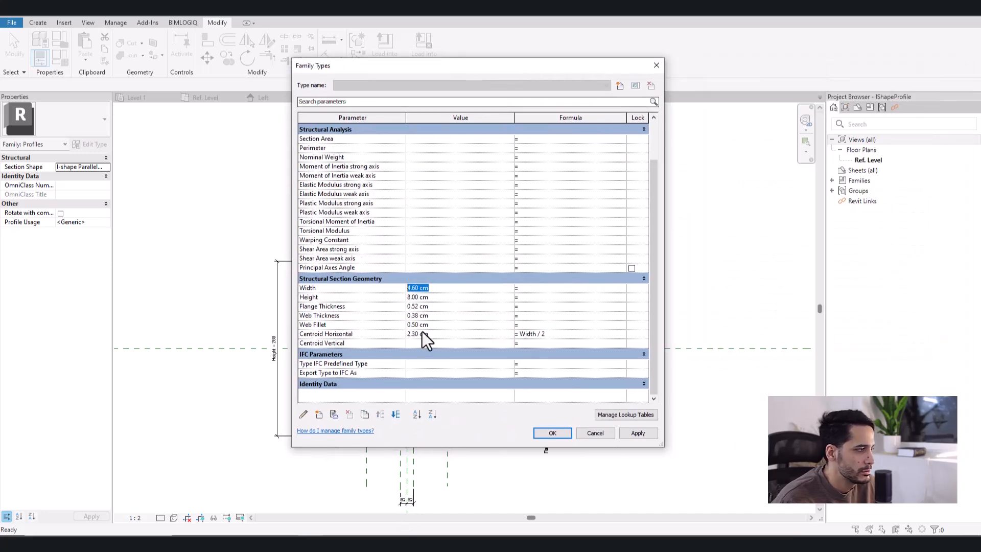
click(320, 297)
click(433, 300)
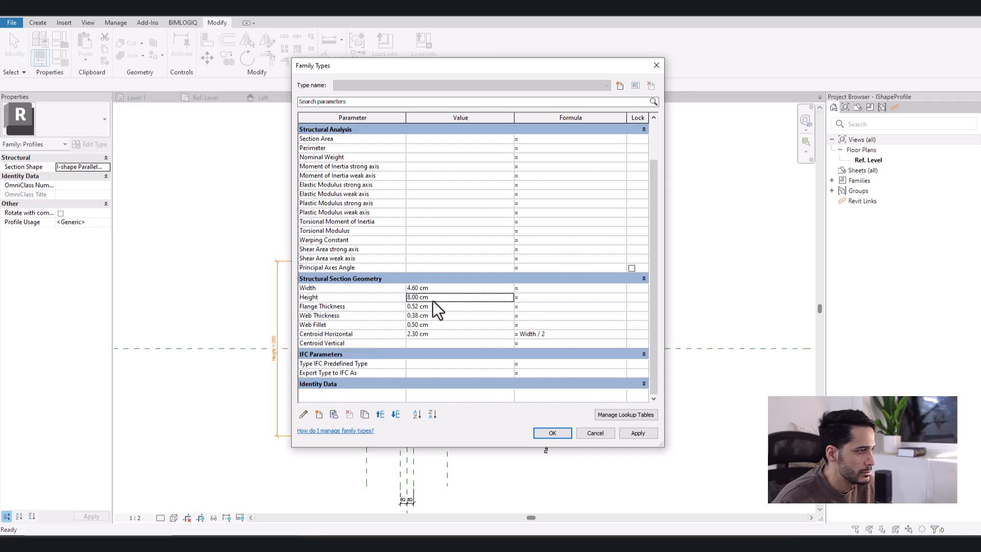
click(358, 297)
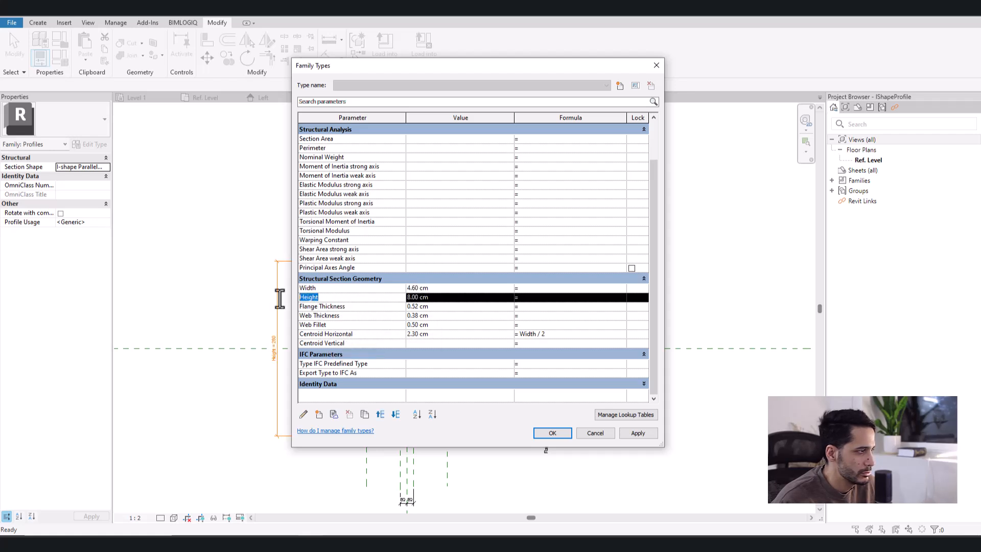
click(552, 343)
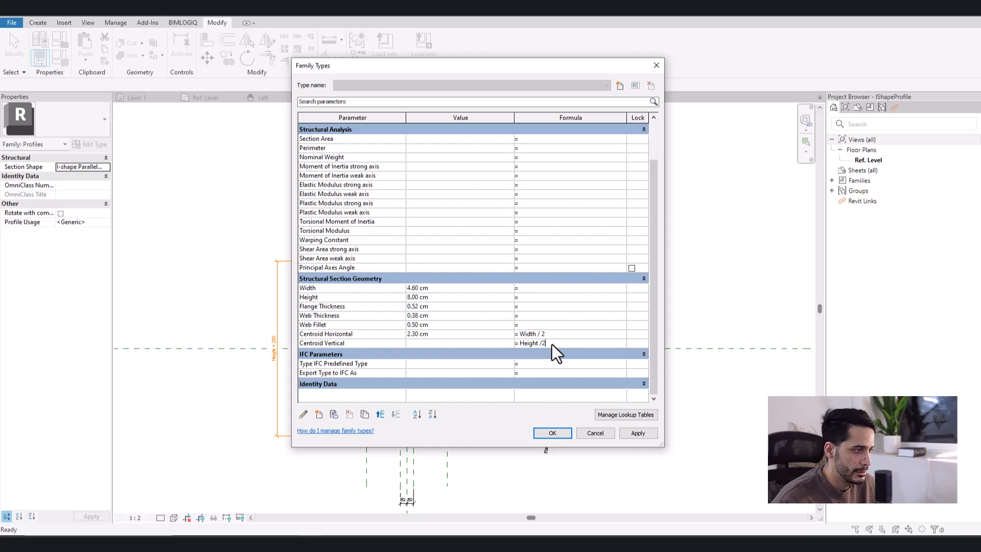
key(Return)
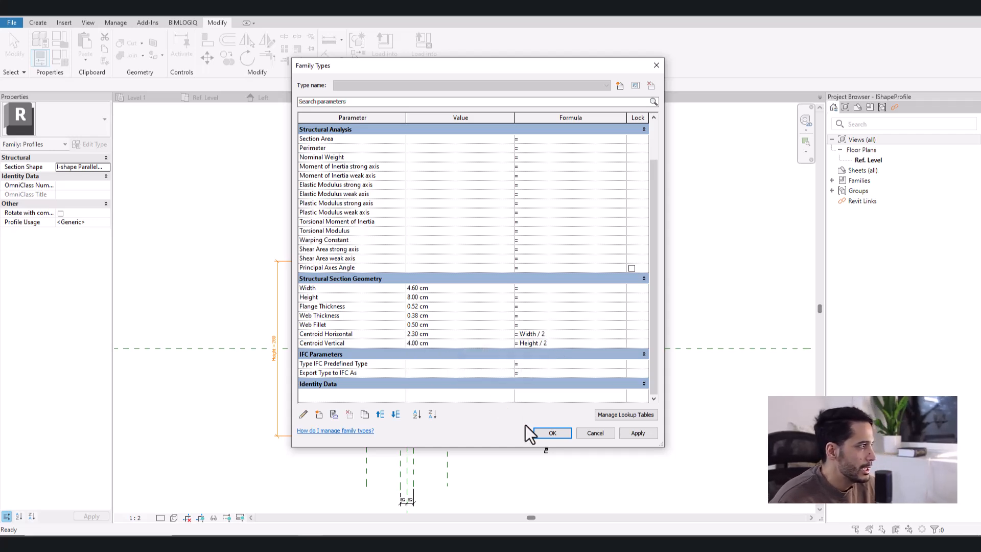
click(558, 433)
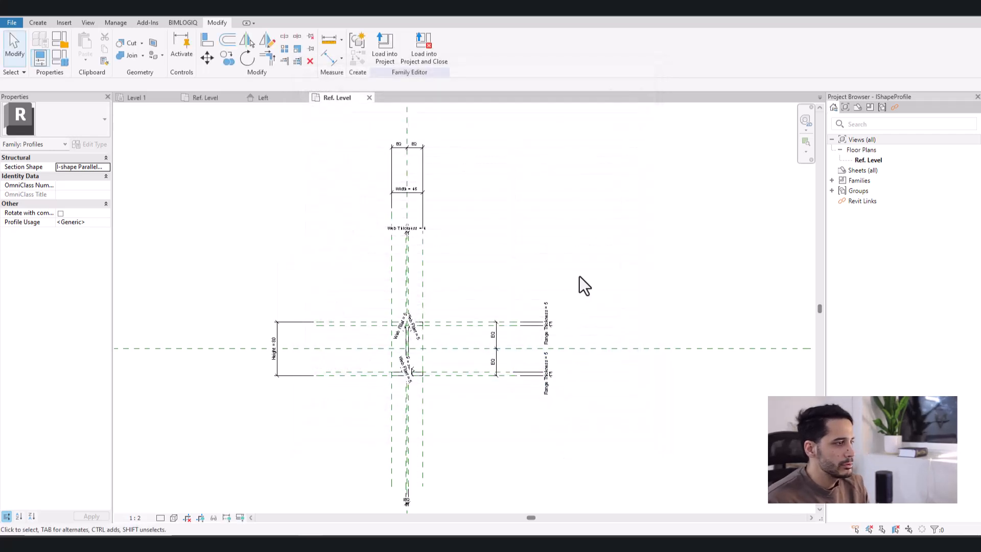
- Load the profile into Family1 only, closing the profile family, and find IShapeProfile among Family1's loaded profiles
scroll(425, 375, up, 5)
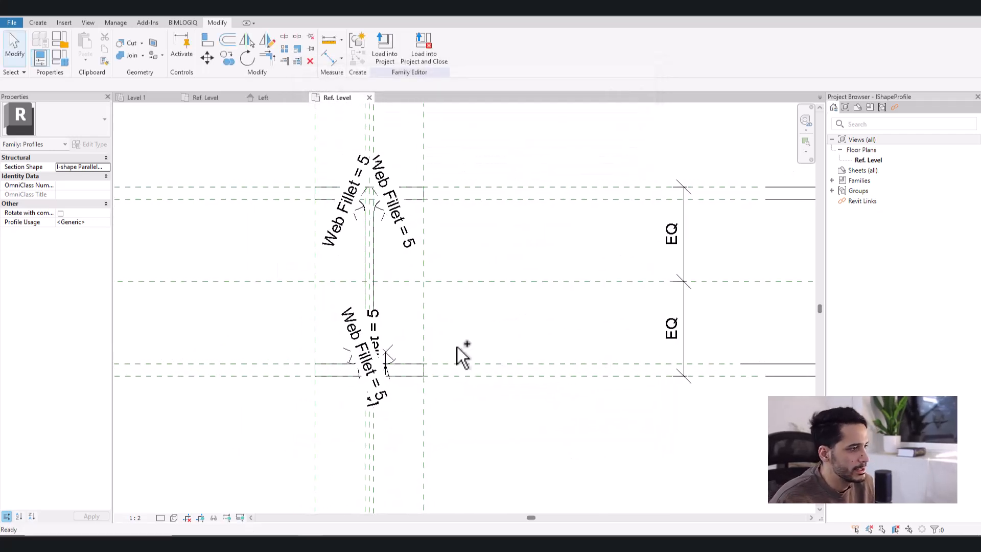
click(424, 51)
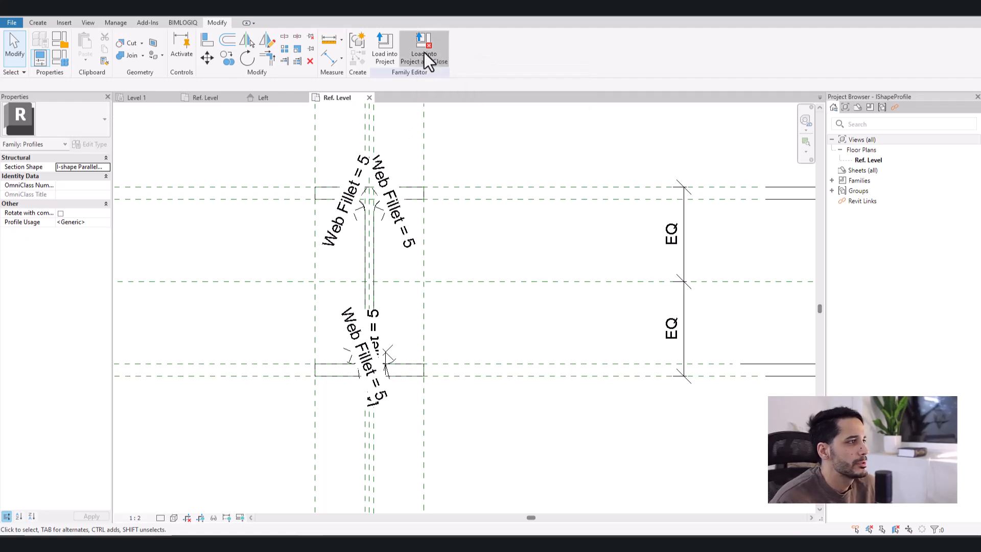
click(424, 220)
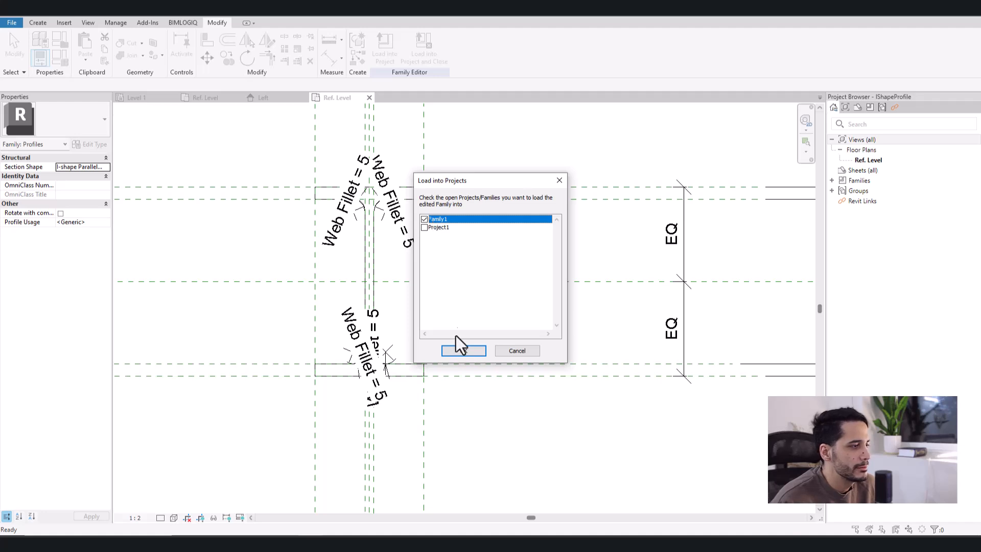
click(464, 350)
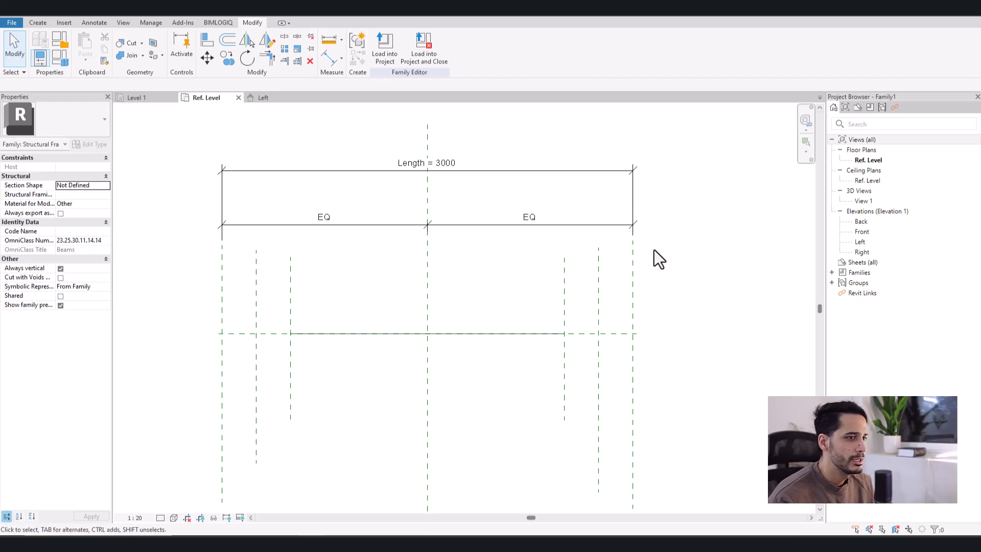
click(831, 272)
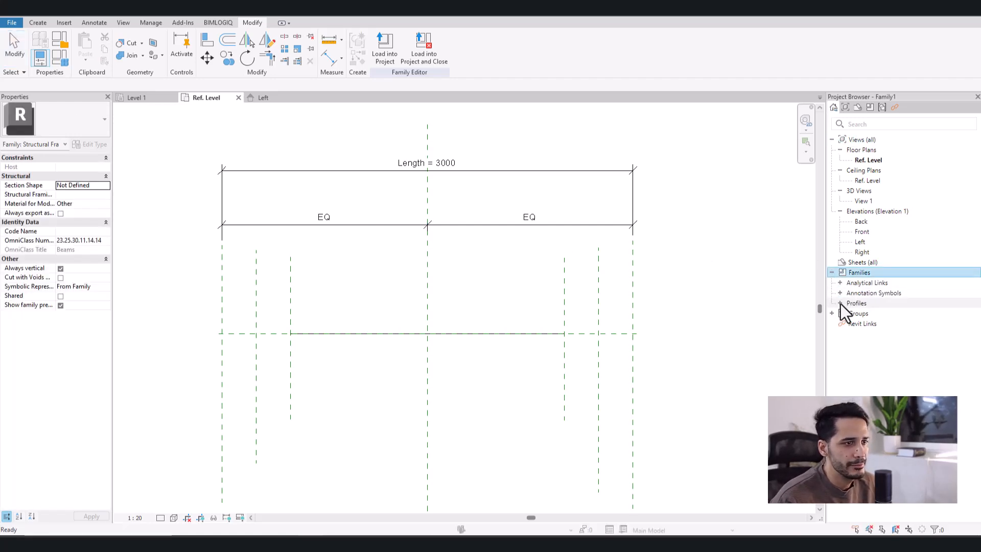
click(840, 302)
click(871, 314)
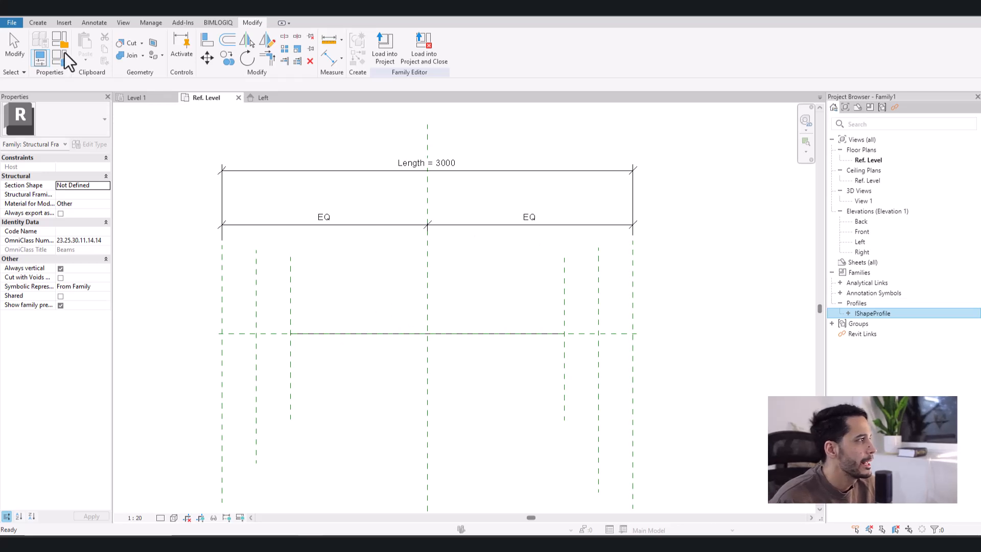
- Begin a sweep and sketch its path as a horizontal line just above the beam axis, between the inner vertical reference planes
click(37, 23)
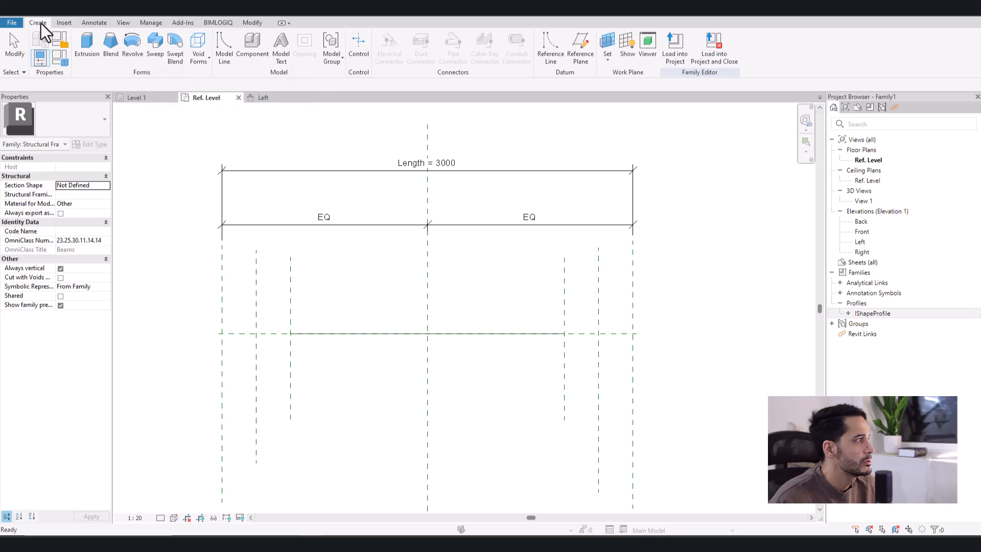
click(155, 53)
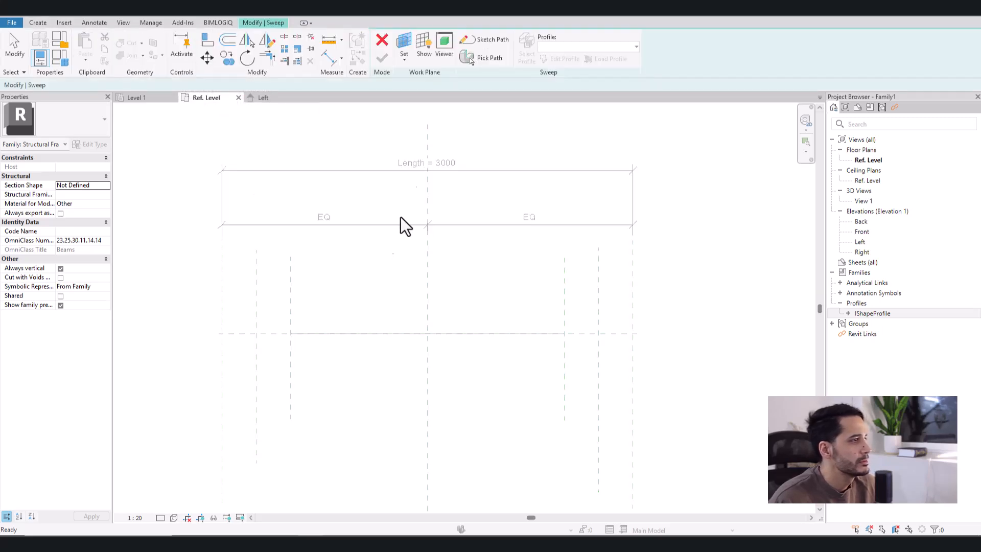
click(483, 40)
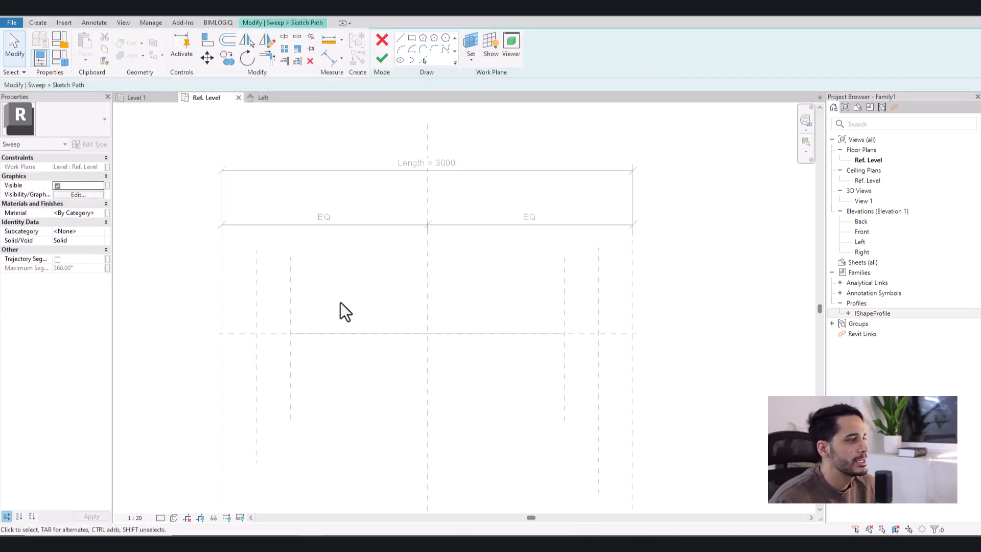
click(401, 39)
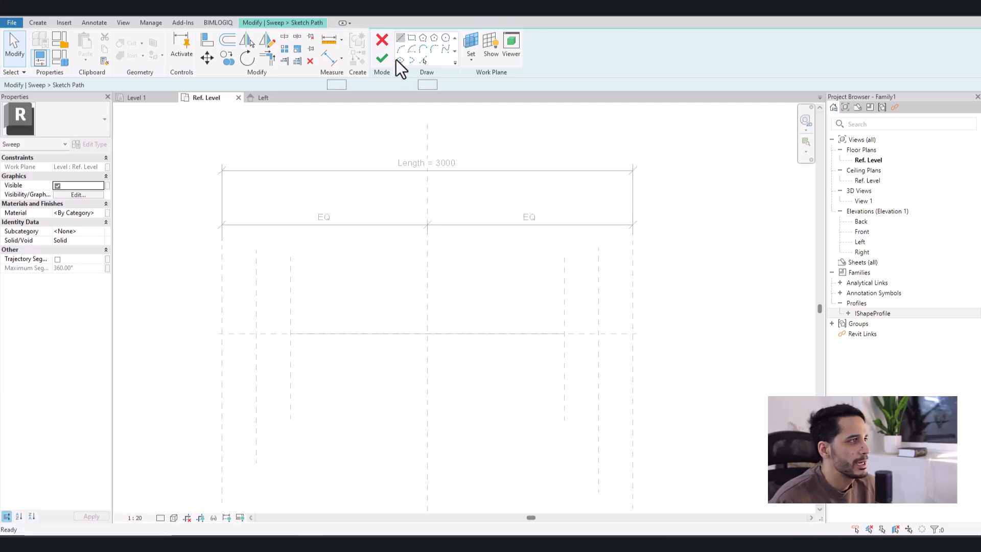
click(319, 299)
click(525, 300)
key(Escape)
key(Escape)
scroll(470, 299, up, 1)
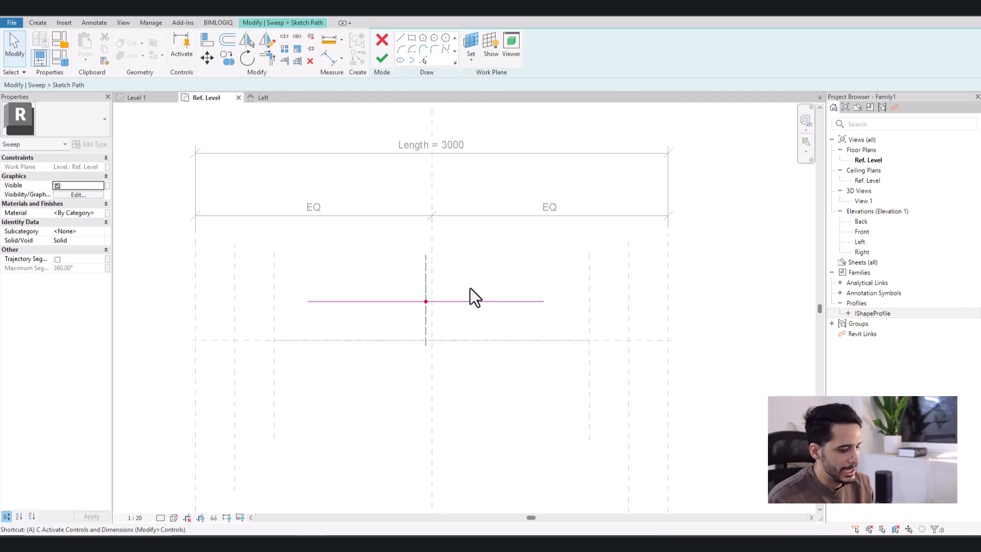
- Align the path's ends with locking to the Member Left plane and its right-hand counterpart, align the line to the horizontal centre plane, and finish the path
key(a)
key(l)
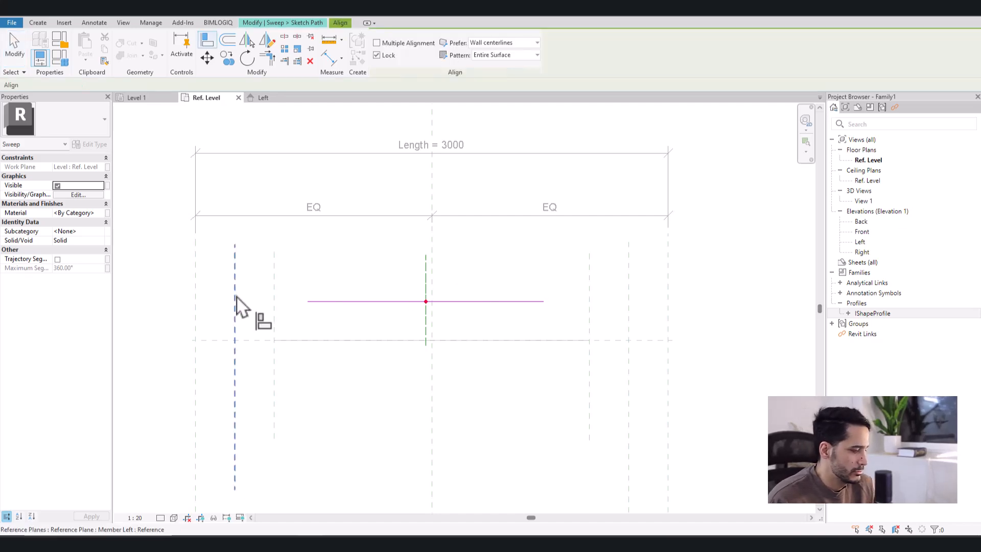
click(235, 311)
click(307, 302)
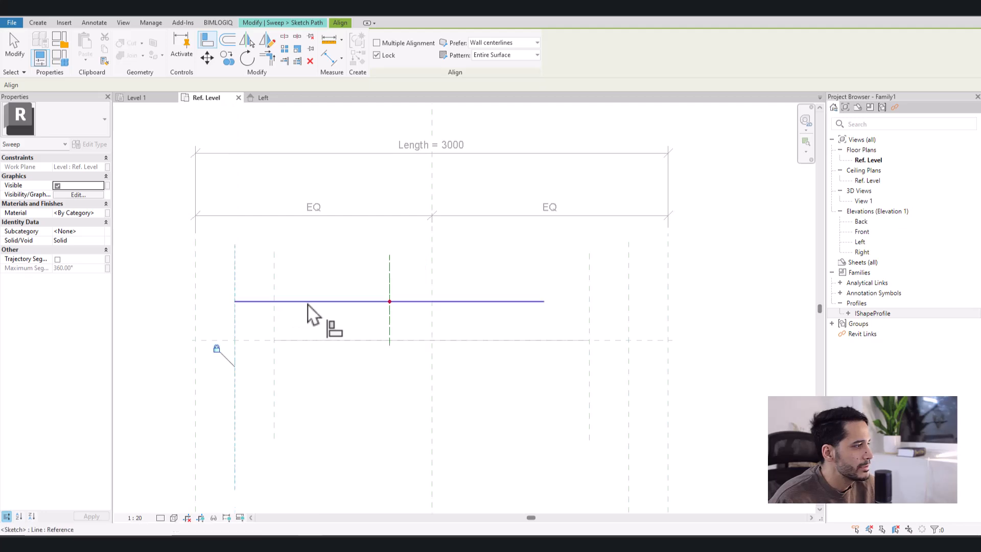
click(628, 302)
click(546, 304)
click(648, 340)
click(537, 301)
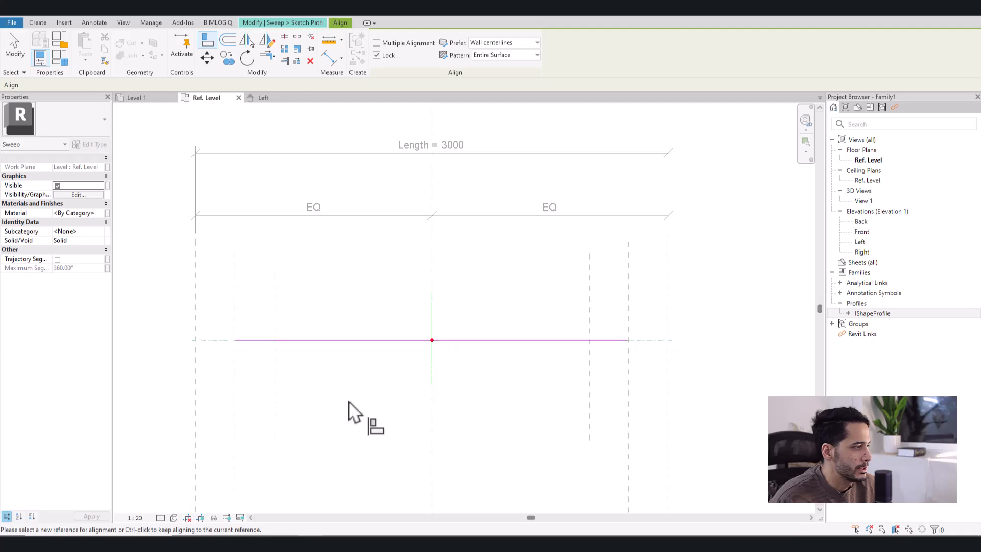
key(Escape)
key(Escape)
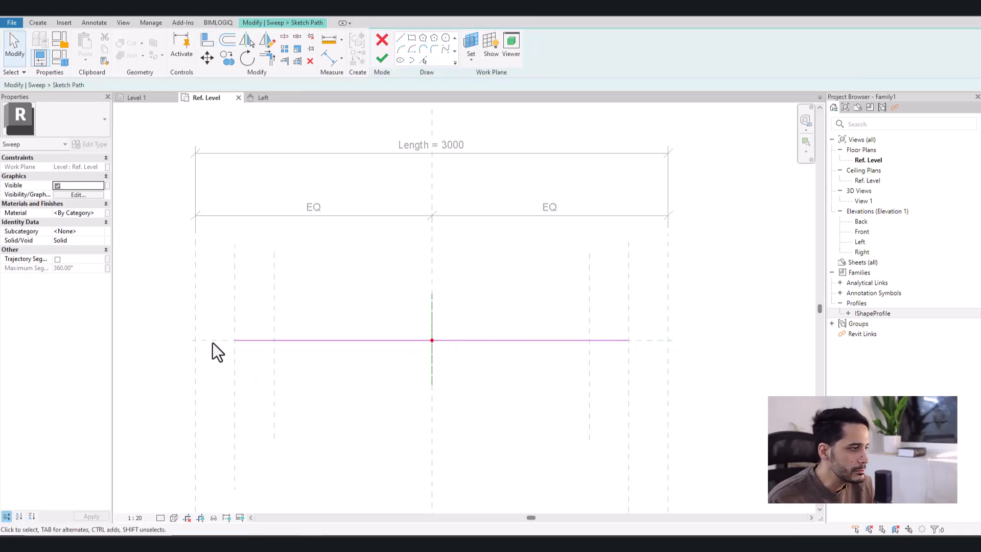
click(381, 60)
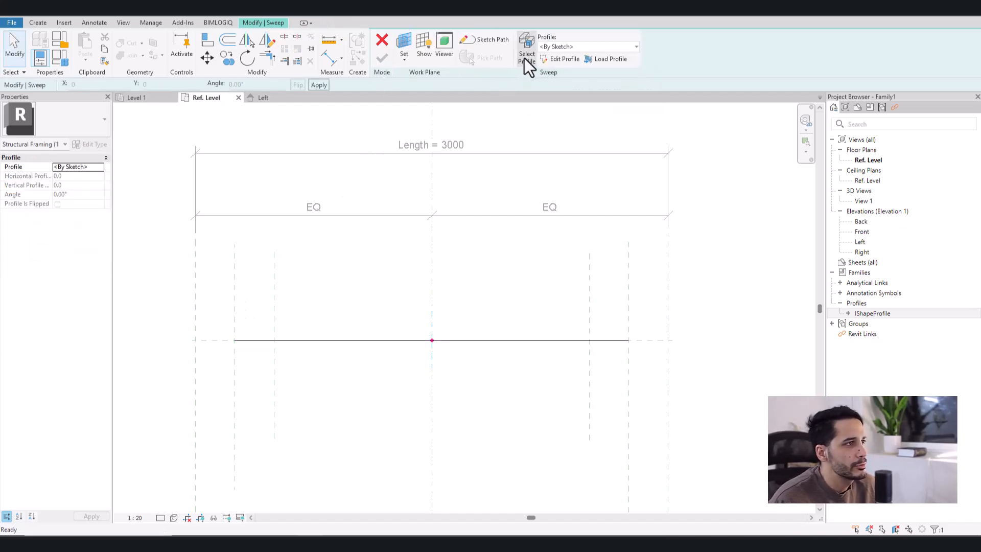
- Assign IShapeProfile as the sweep's profile, check its placement on the path in the 3D view, and finish the sweep
click(559, 48)
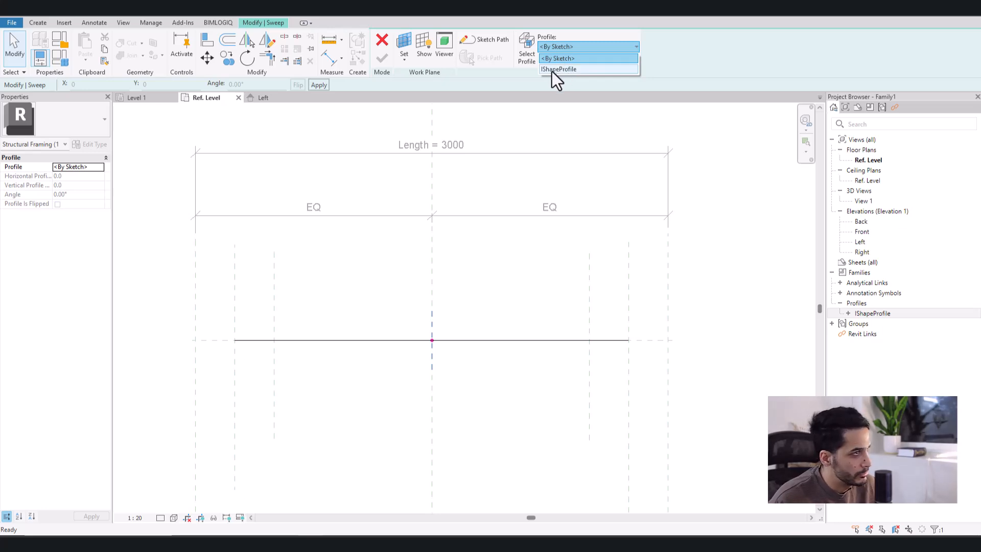
click(552, 70)
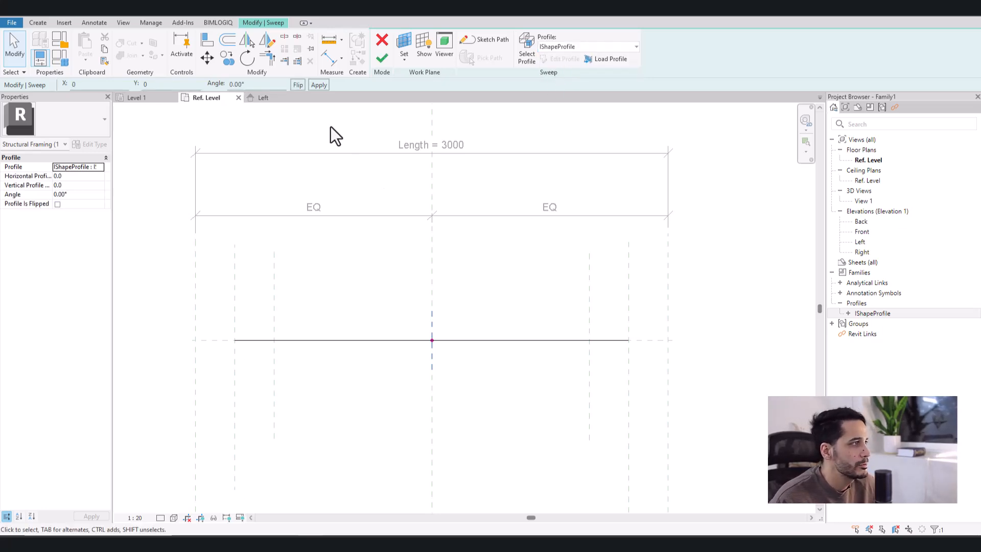
click(214, 14)
middle_drag(514, 361, 479, 351)
scroll(491, 355, down, 2)
shift+middle_drag(538, 362, 499, 309)
scroll(492, 349, up, 2)
middle_drag(552, 361, 505, 350)
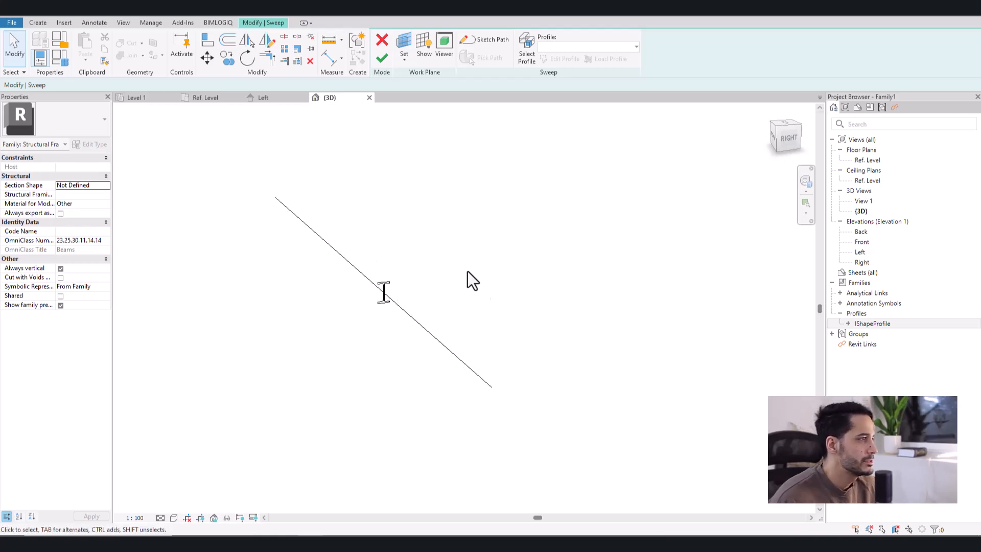
click(385, 62)
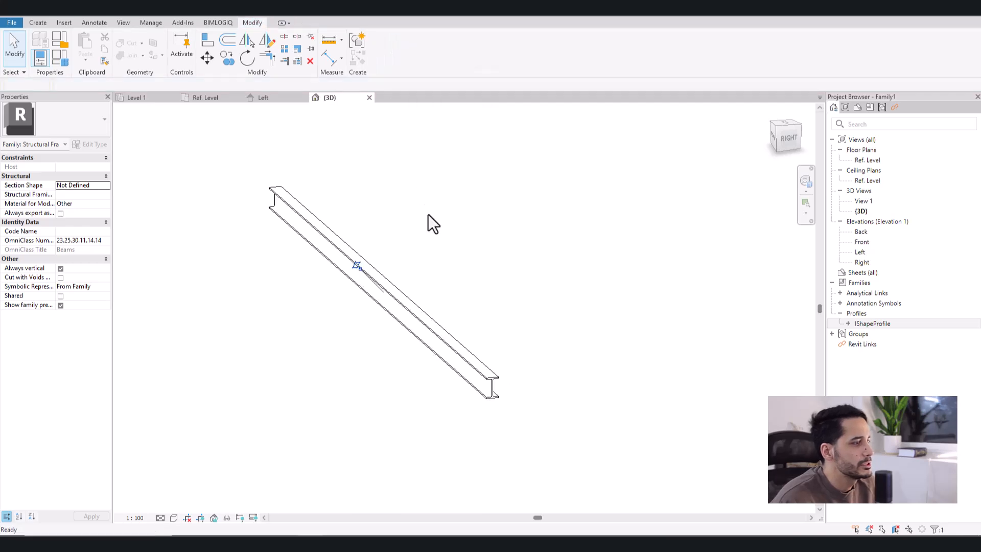
- Inspect the swept I-beam in the 3D view from several angles and select it to check its sweep properties
click(506, 352)
middle_drag(505, 353, 475, 286)
scroll(455, 317, up, 3)
scroll(491, 328, up, 2)
middle_drag(491, 328, 529, 396)
click(456, 352)
scroll(515, 368, down, 4)
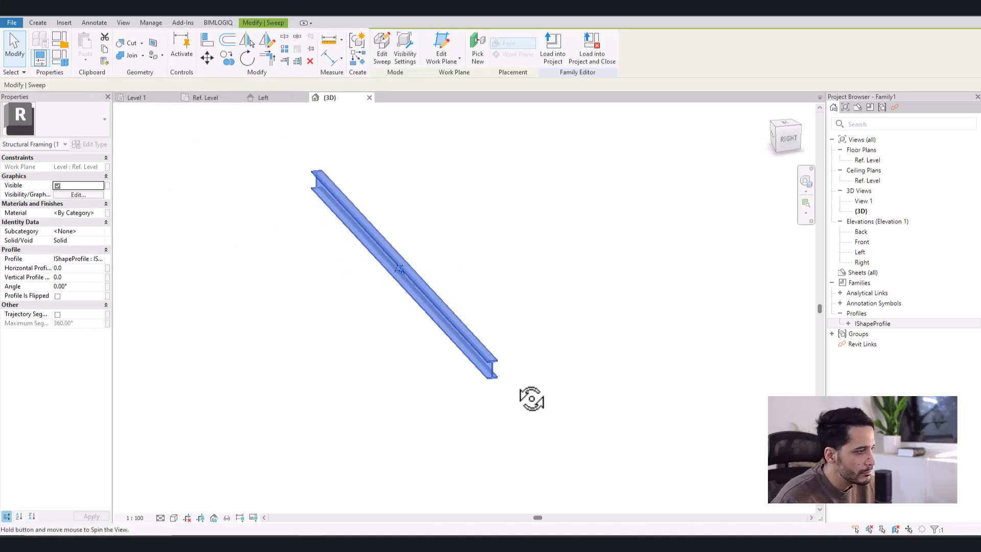
click(521, 322)
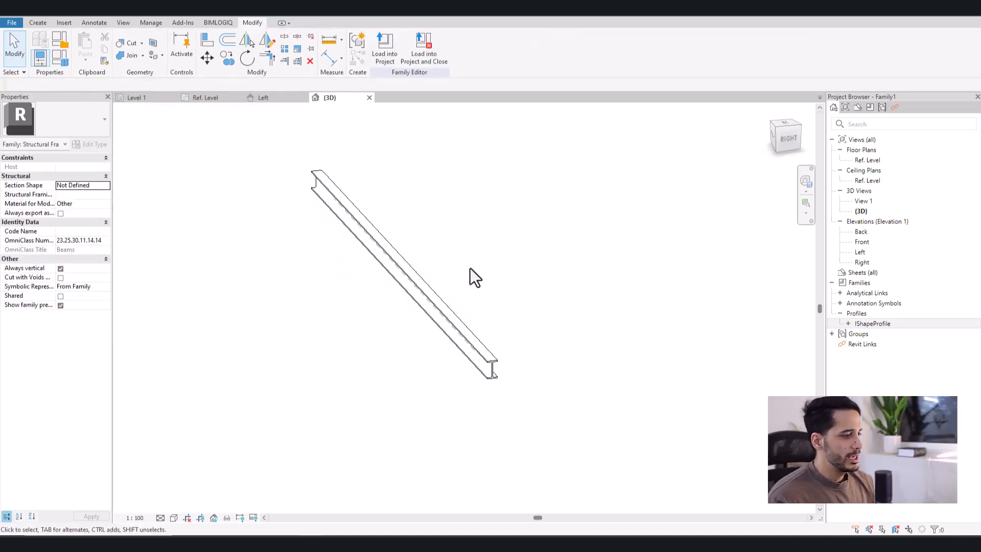
- Compare the beam family's own type parameters with the type properties of the nested IShapeProfile, making no changes
click(60, 60)
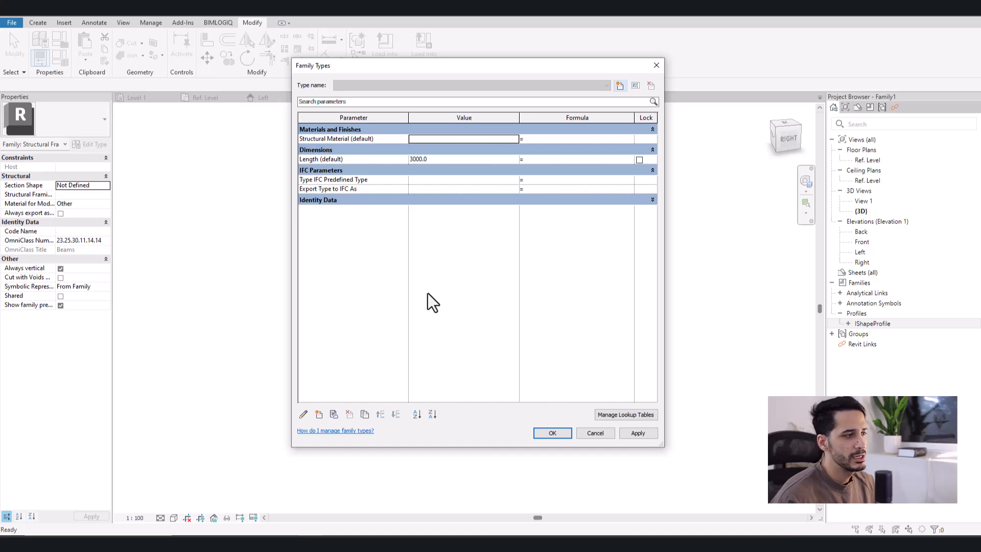
key(Escape)
click(848, 324)
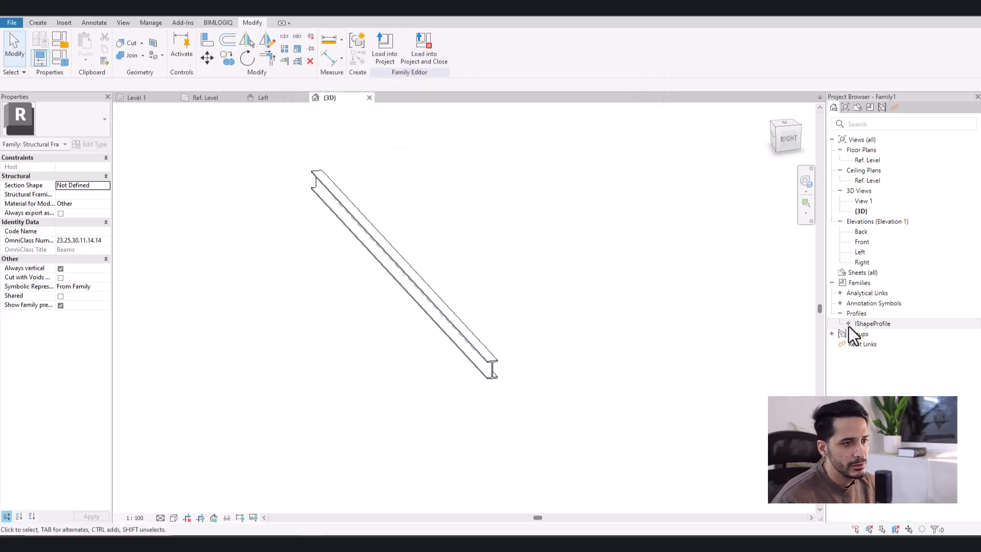
click(851, 324)
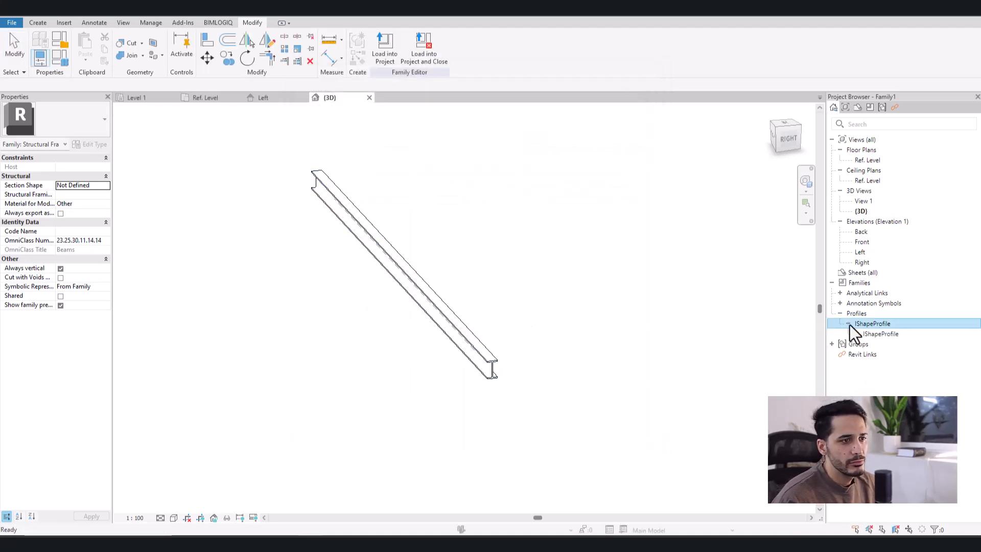
click(880, 334)
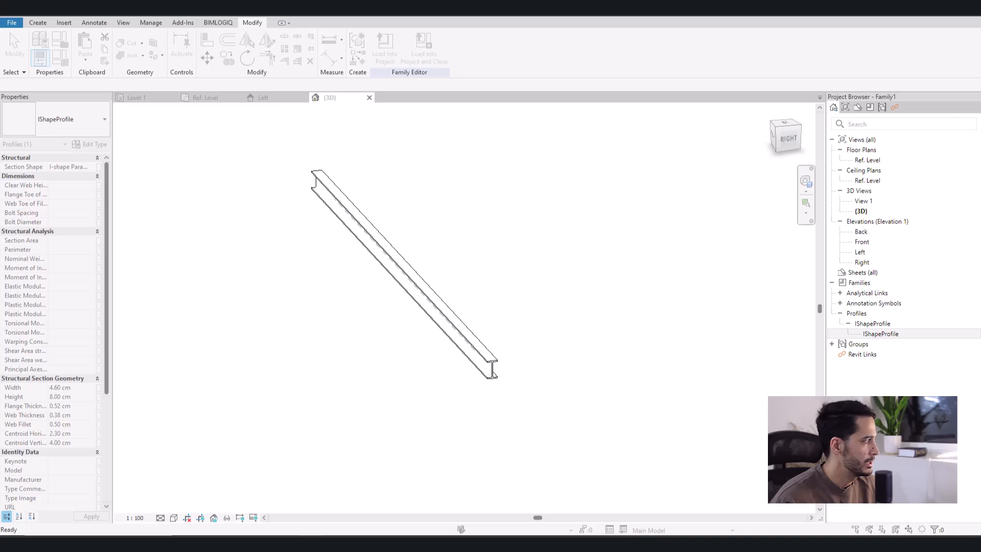
drag(523, 151, 626, 113)
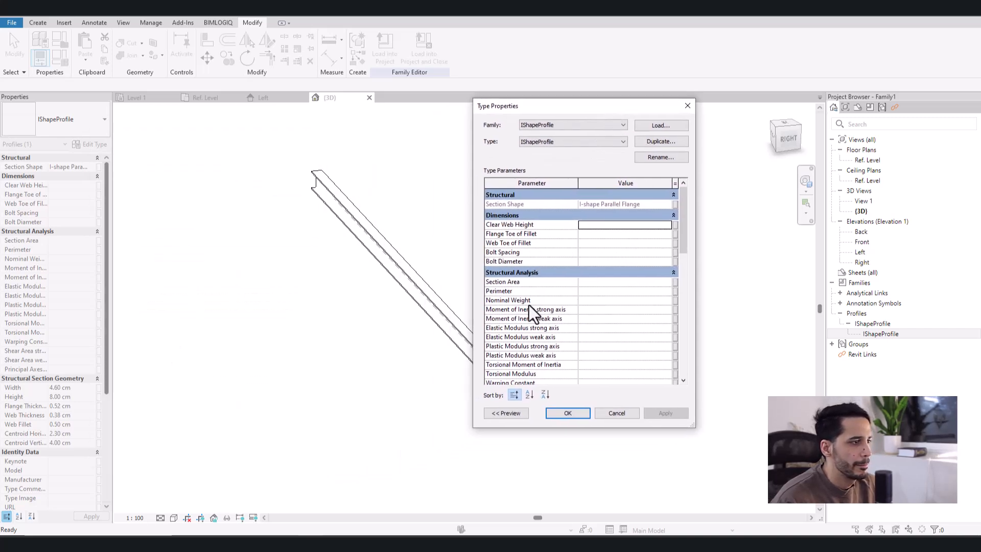
scroll(531, 302, down, 8)
scroll(535, 301, down, 3)
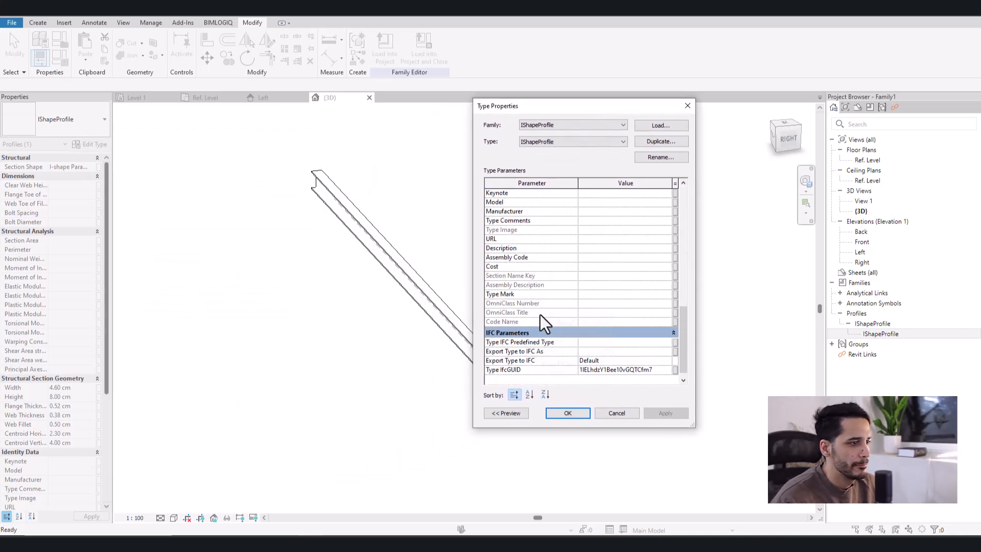
scroll(541, 314, up, 7)
scroll(574, 330, up, 5)
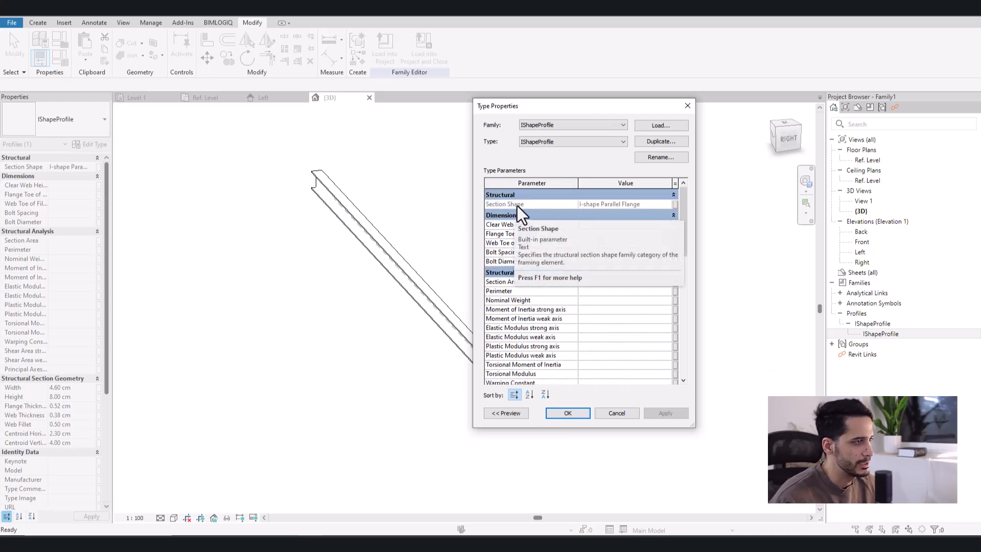
key(Escape)
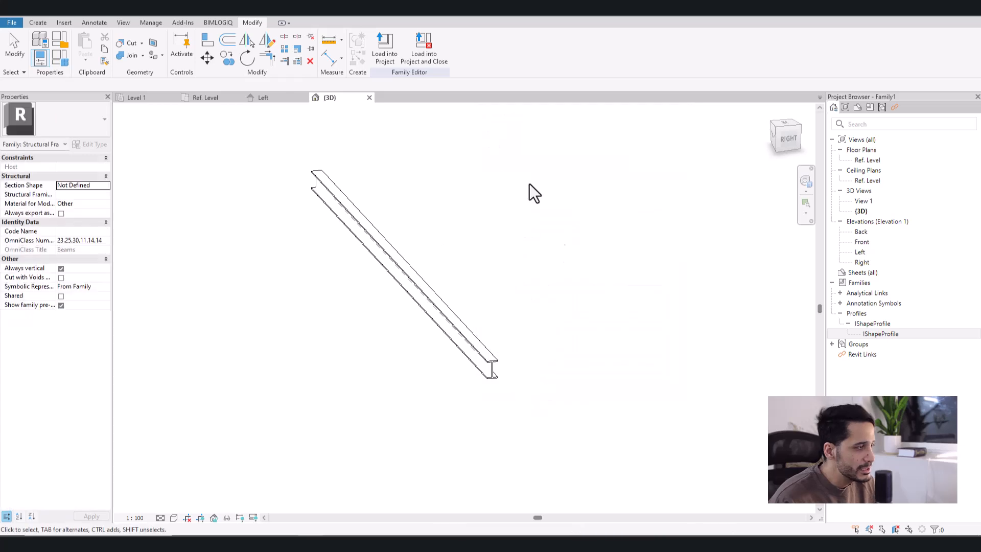
click(60, 57)
key(Escape)
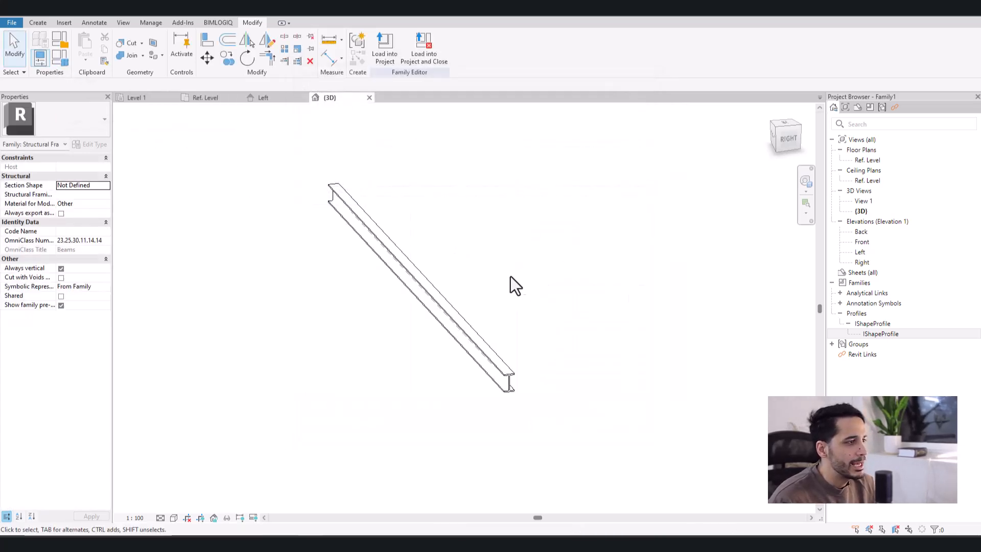
shift+middle_drag(538, 302, 541, 313)
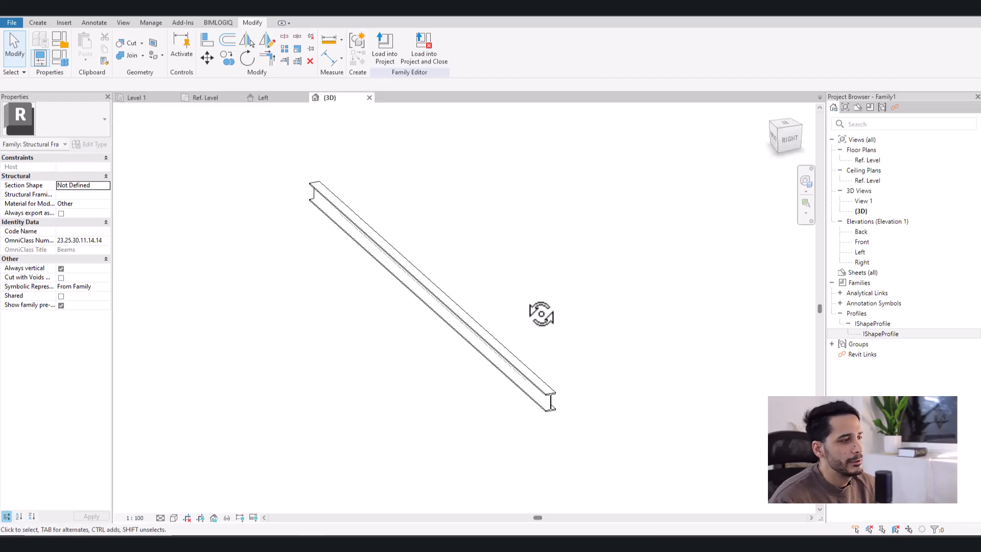
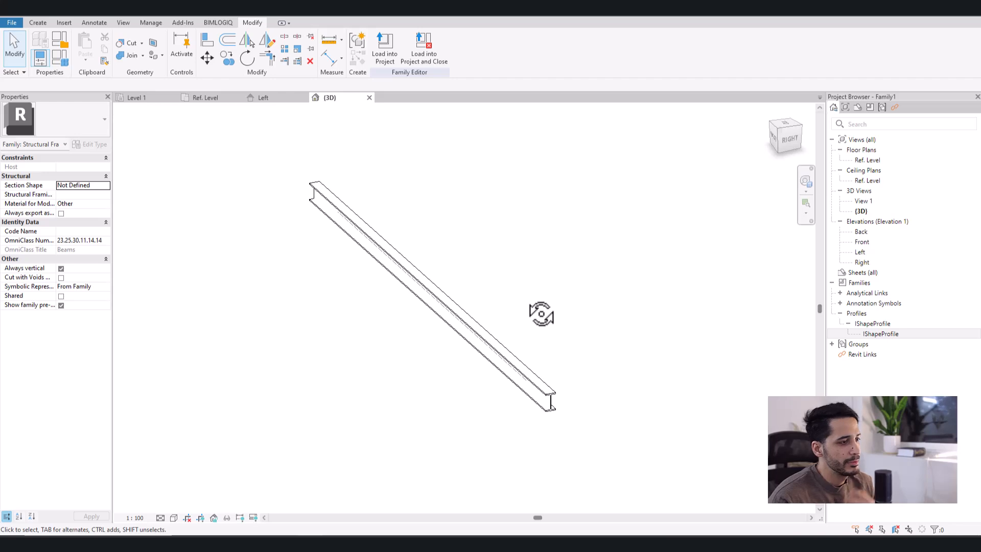
- Set the beam family's Section Shape to I-shape Parallel Flange in its family category and parameters
middle_drag(541, 313, 489, 283)
scroll(531, 403, up, 4)
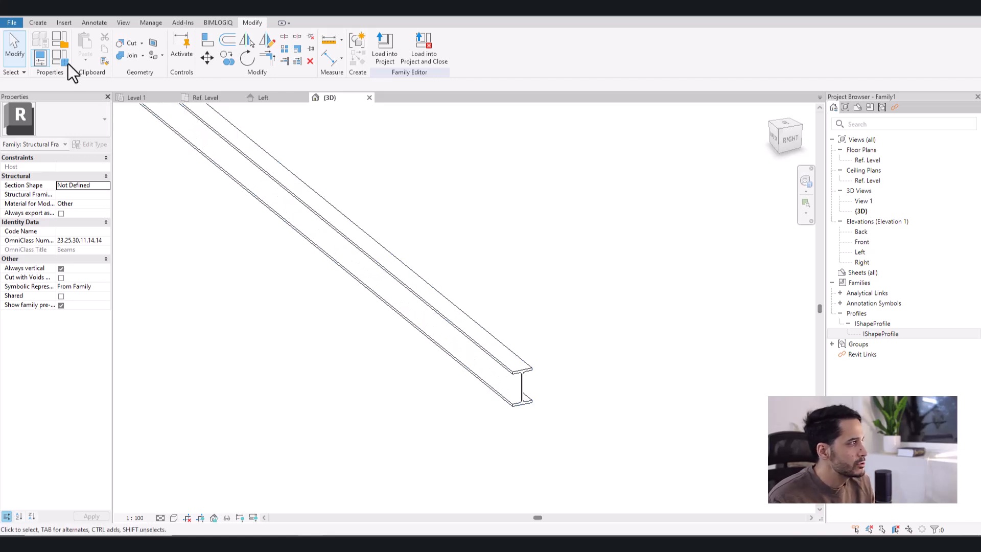
click(63, 41)
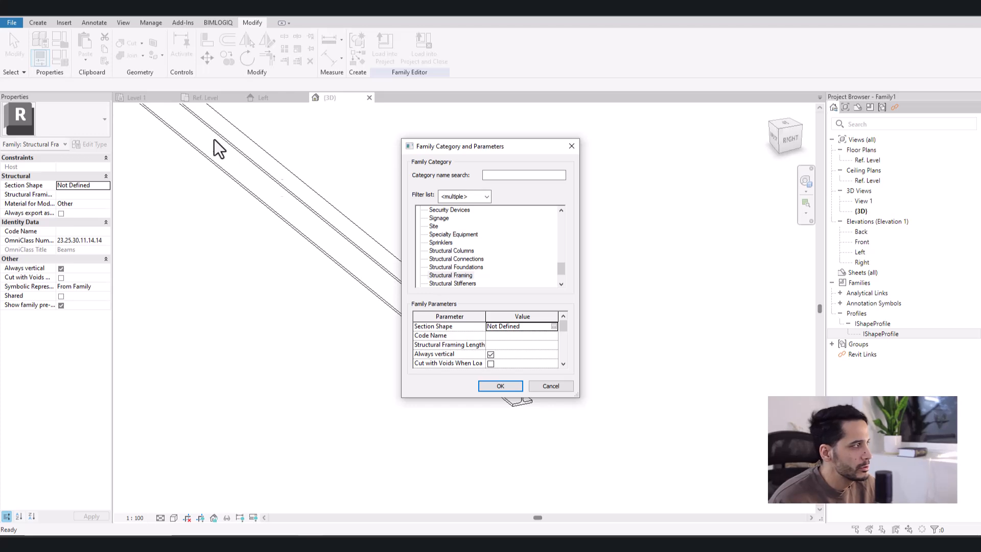
key(Escape)
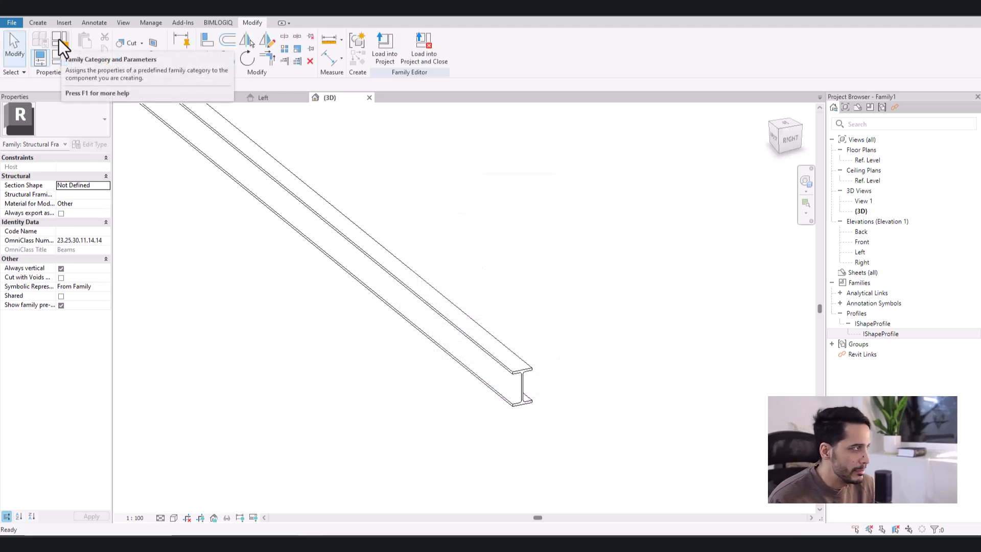
click(59, 39)
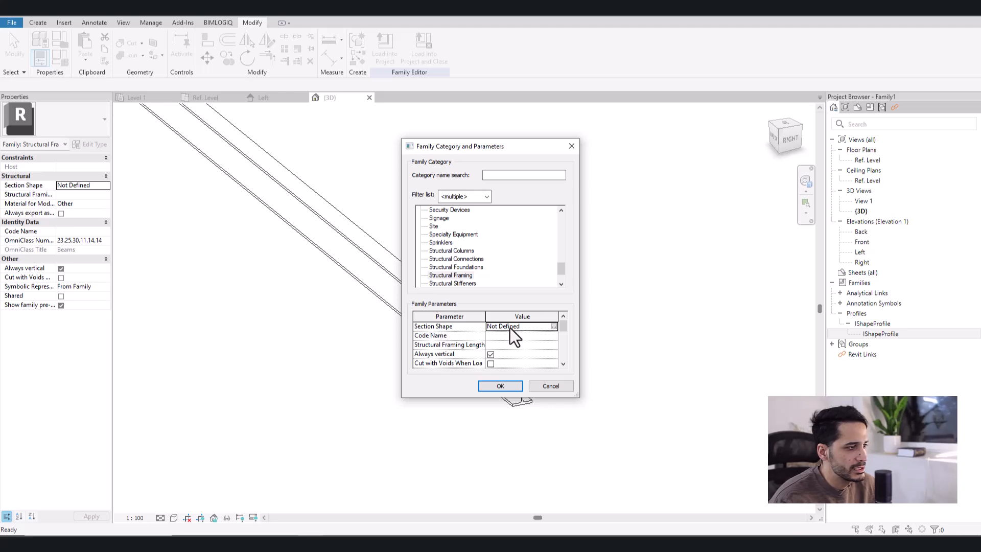
click(552, 326)
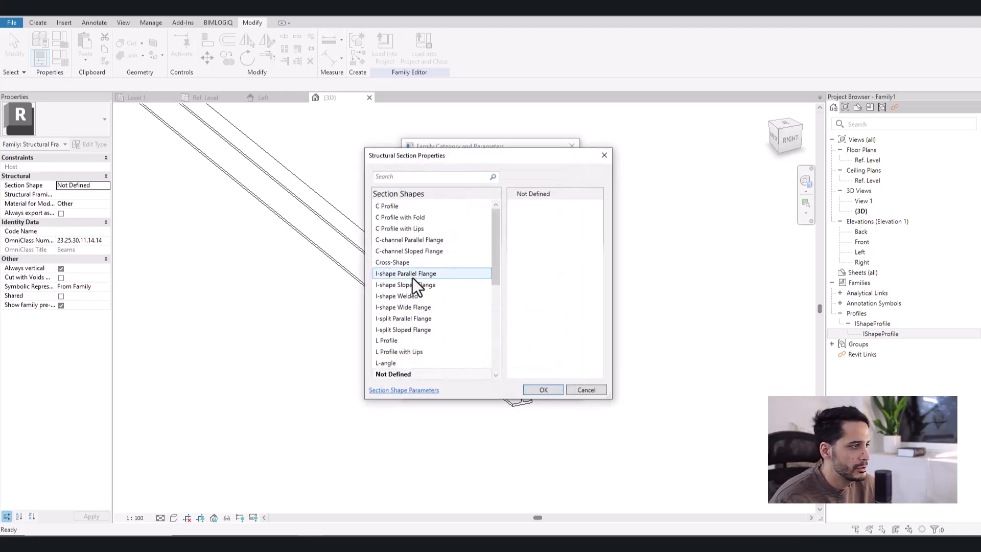
click(412, 276)
click(543, 390)
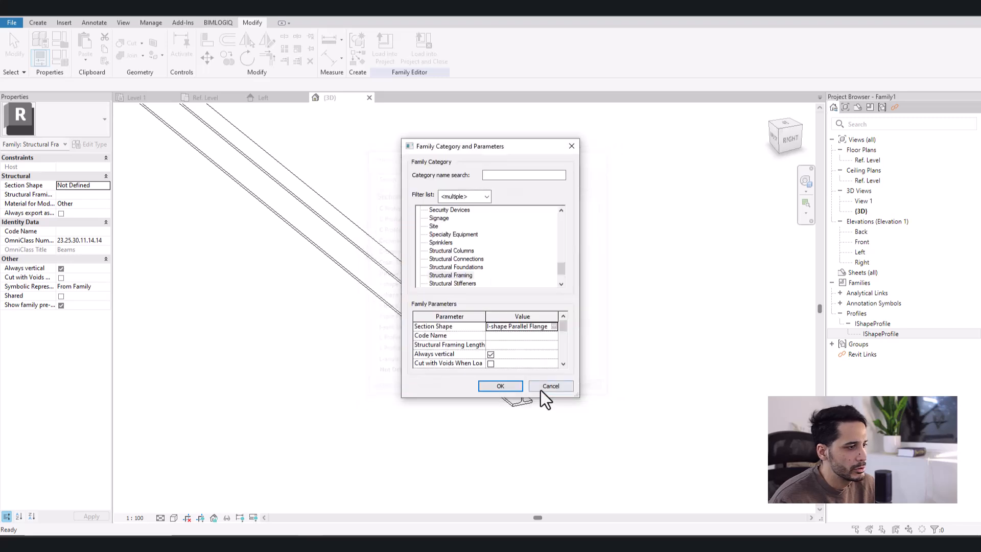
click(510, 388)
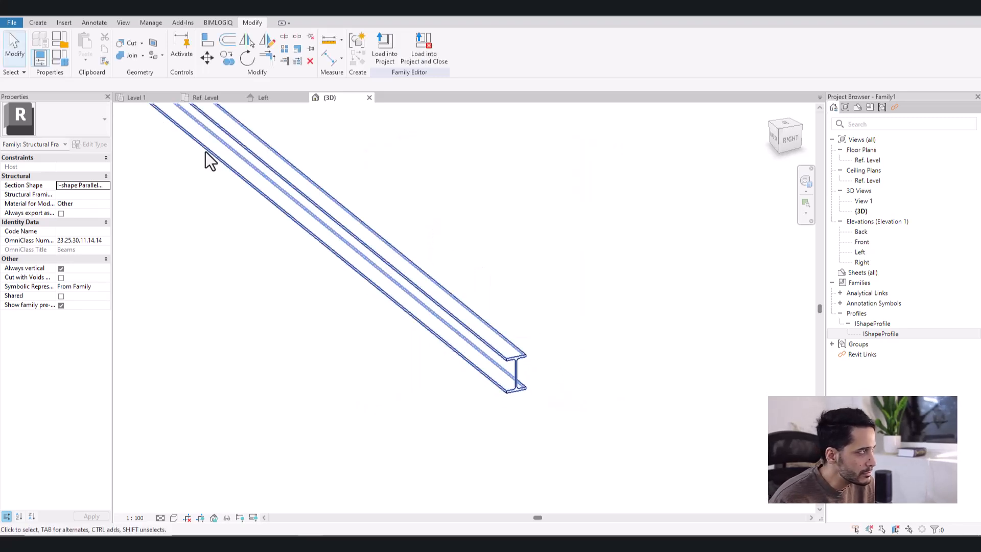
- Review the beam family's type parameters, including the Dimensions, Structural Analysis and Structural Section Geometry groups, without changing them
click(60, 57)
scroll(392, 263, down, 4)
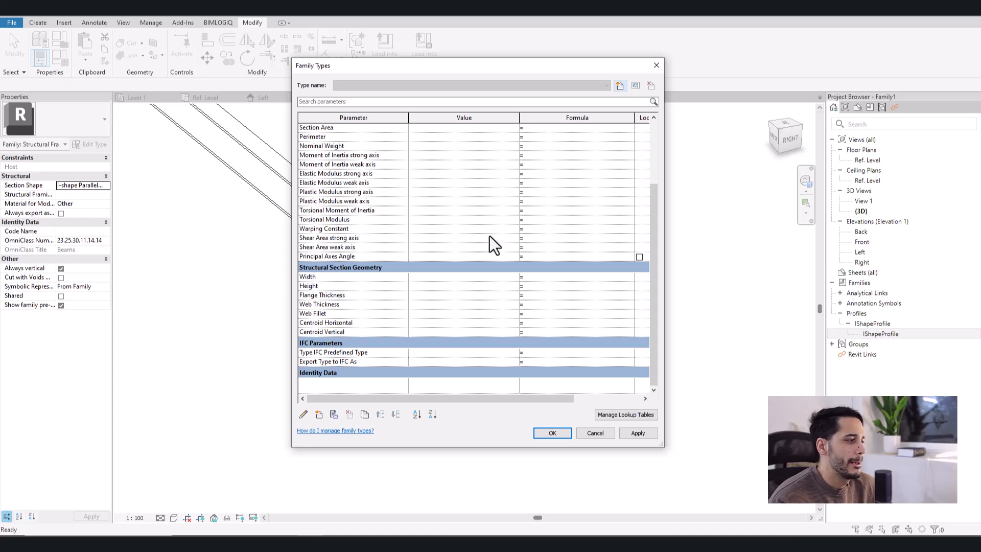
scroll(489, 236, up, 4)
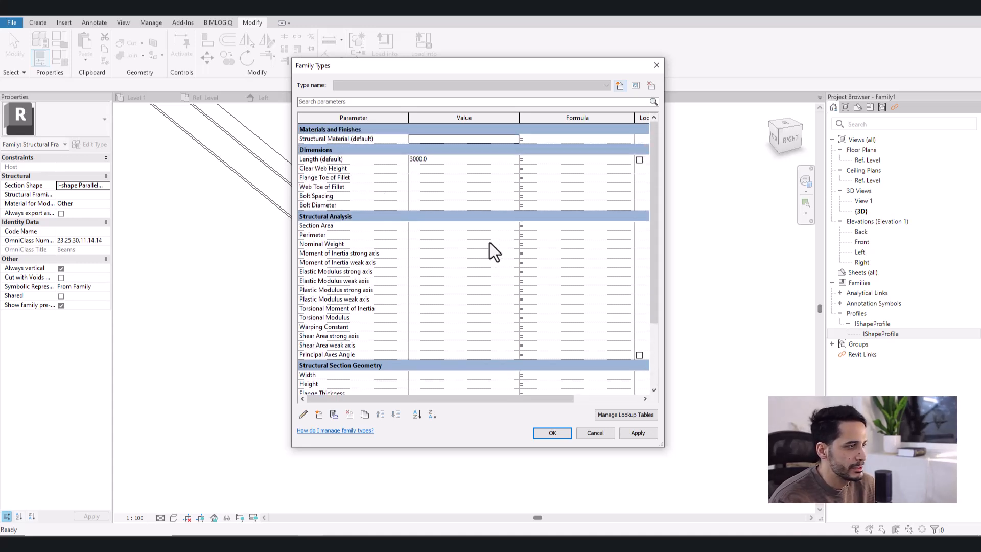
scroll(489, 242, down, 4)
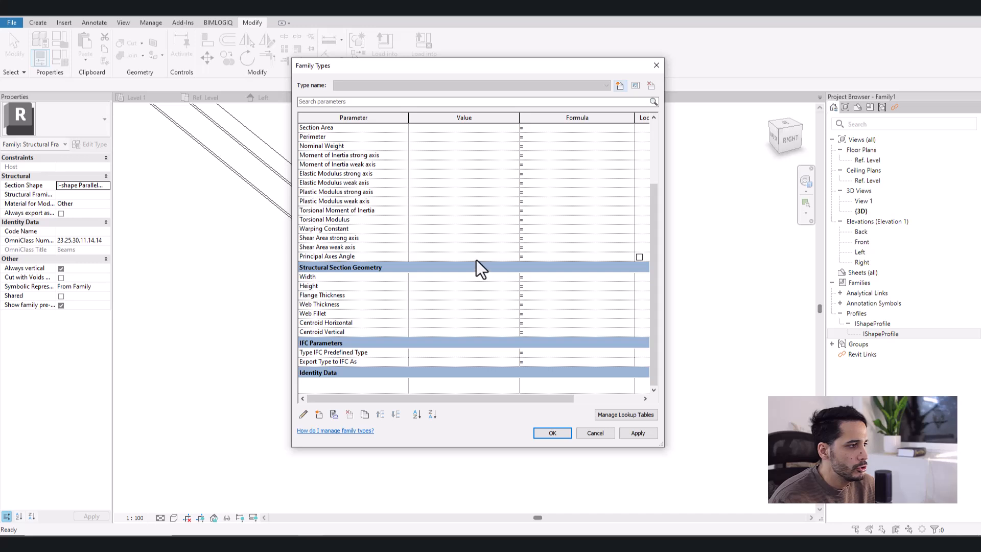
key(Escape)
scroll(550, 320, down, 2)
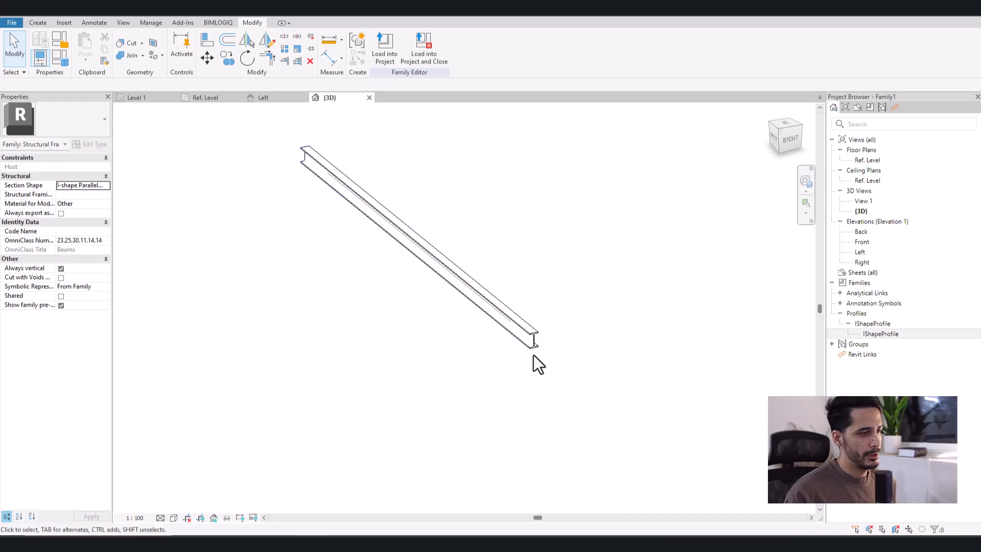
scroll(533, 355, up, 4)
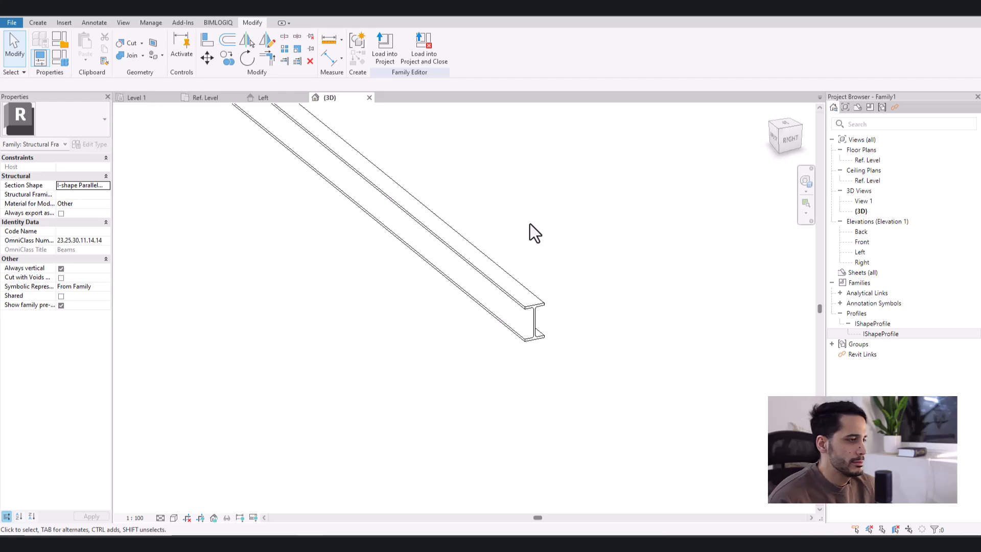
click(58, 61)
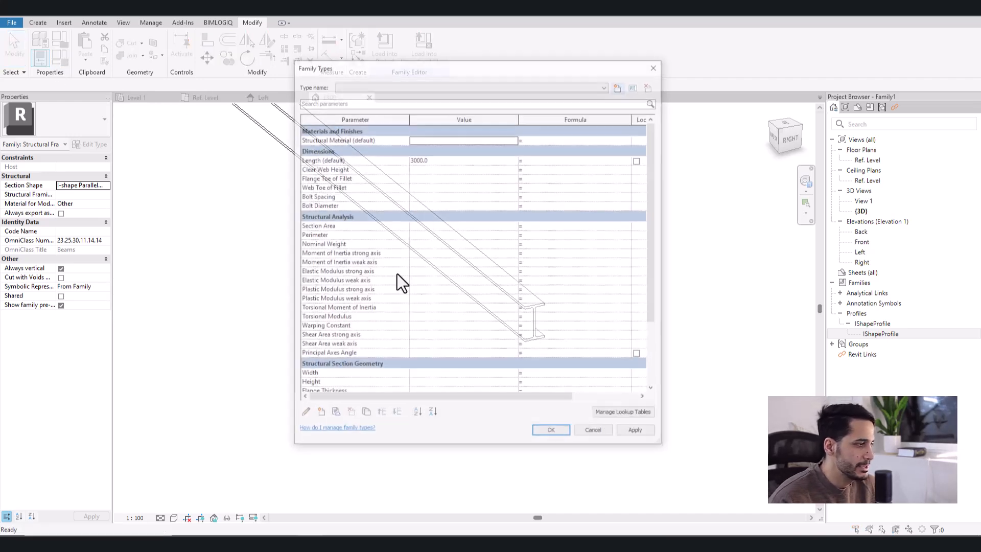
scroll(452, 286, down, 6)
key(Escape)
scroll(568, 288, down, 3)
middle_drag(572, 274, 556, 328)
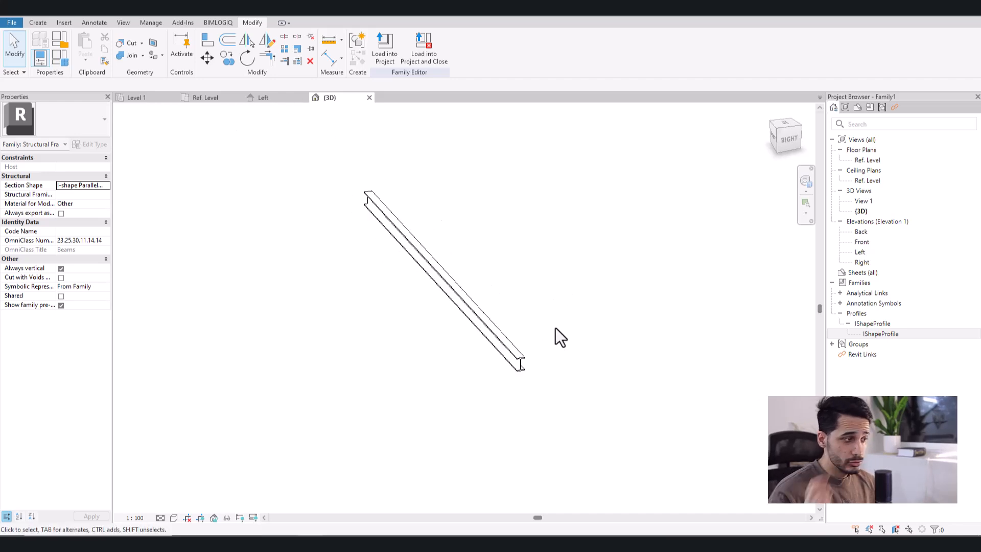
- Compare the nested IShapeProfile's Structural Section Geometry properties with the corresponding type parameters of the beam family
double_click(880, 334)
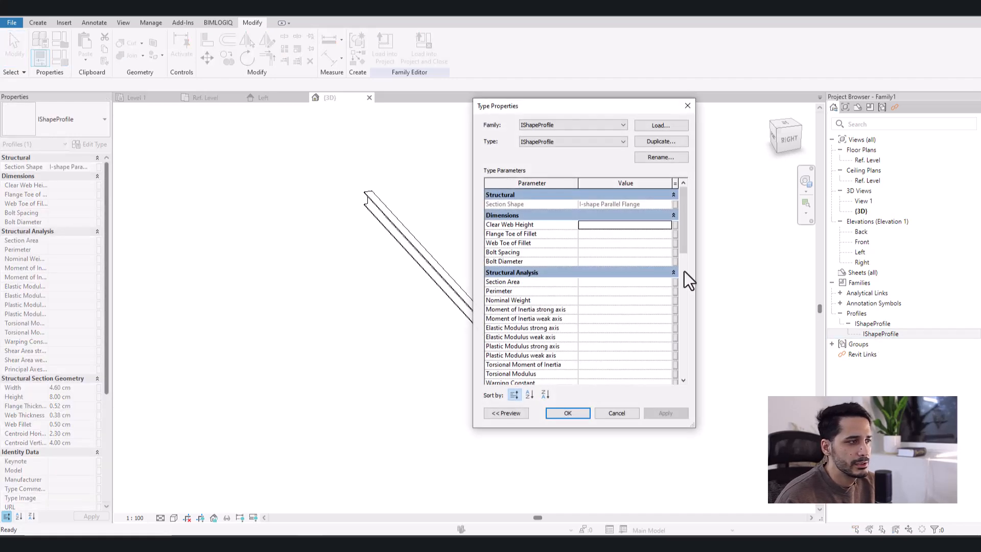
scroll(533, 235, down, 4)
scroll(533, 240, down, 4)
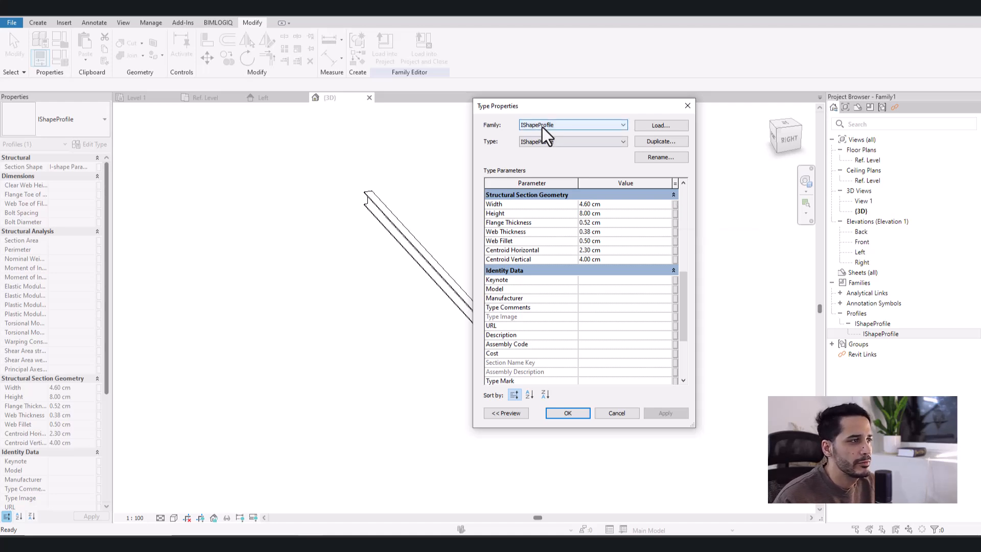
key(Escape)
click(60, 63)
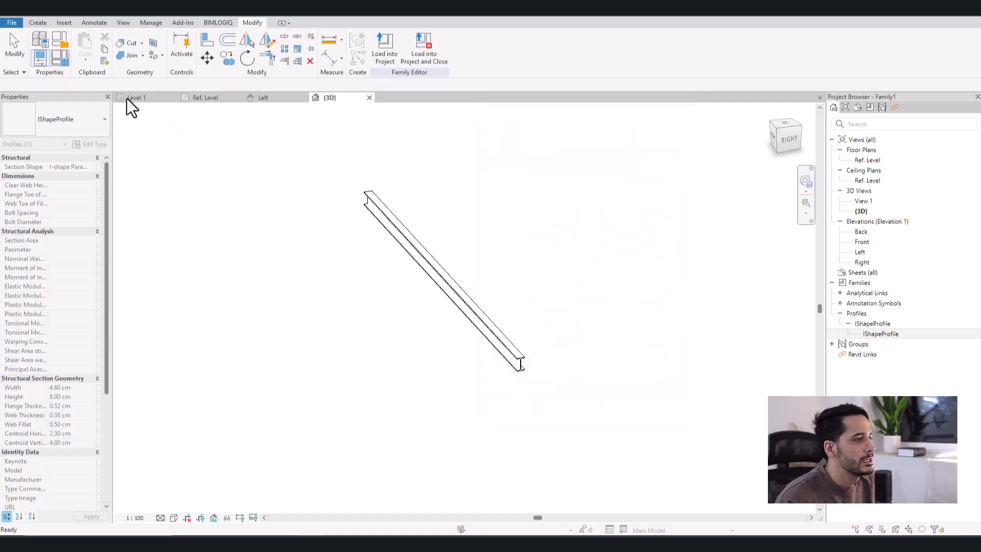
scroll(400, 262, down, 5)
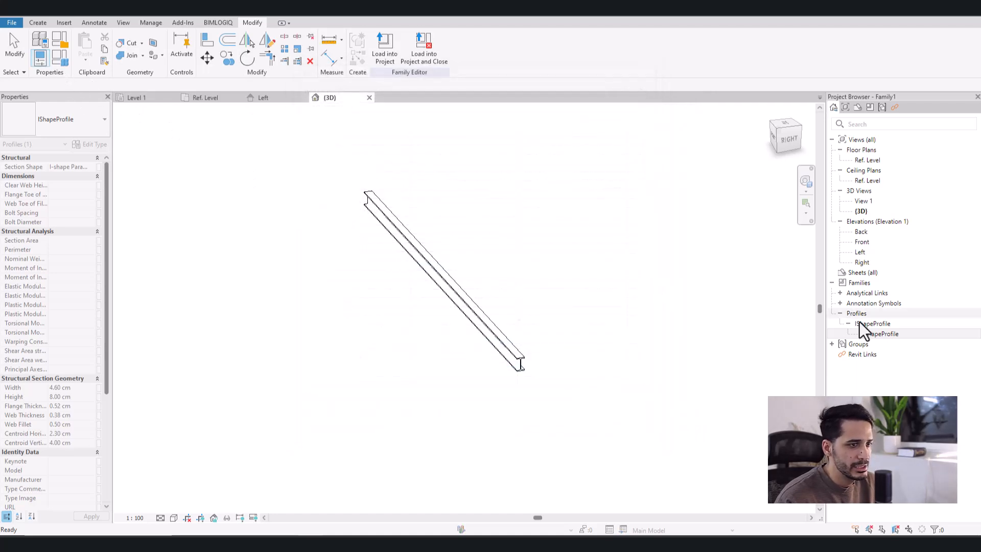
click(870, 324)
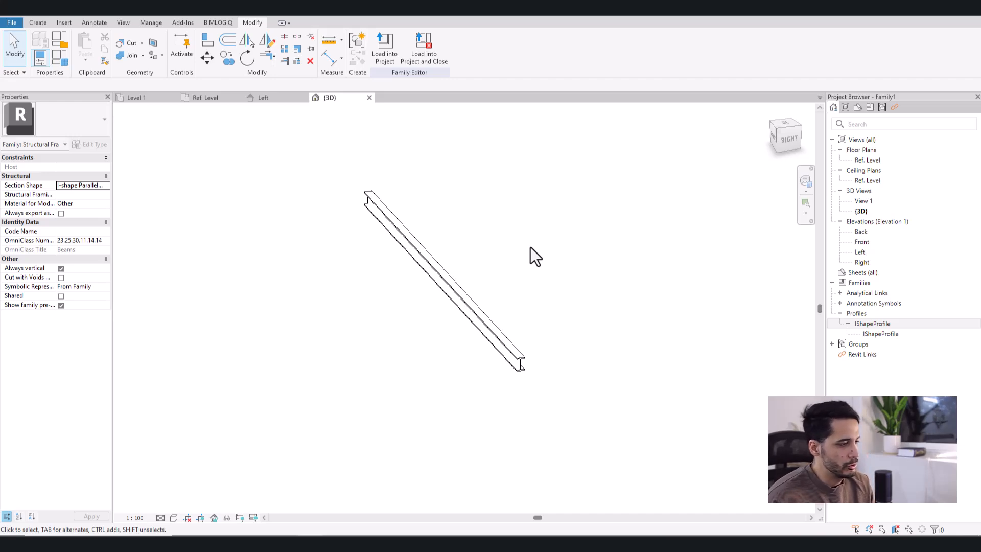
double_click(878, 334)
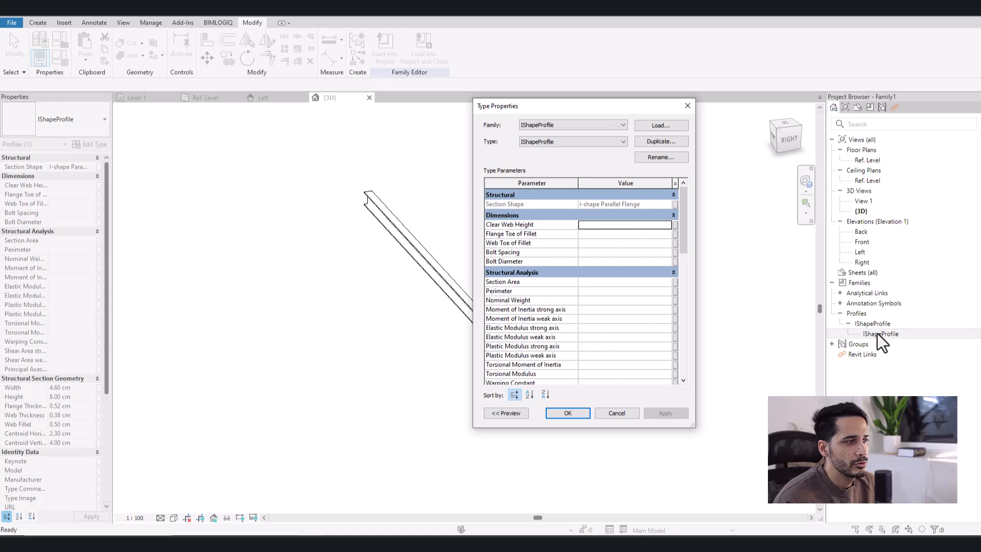
scroll(593, 254, down, 7)
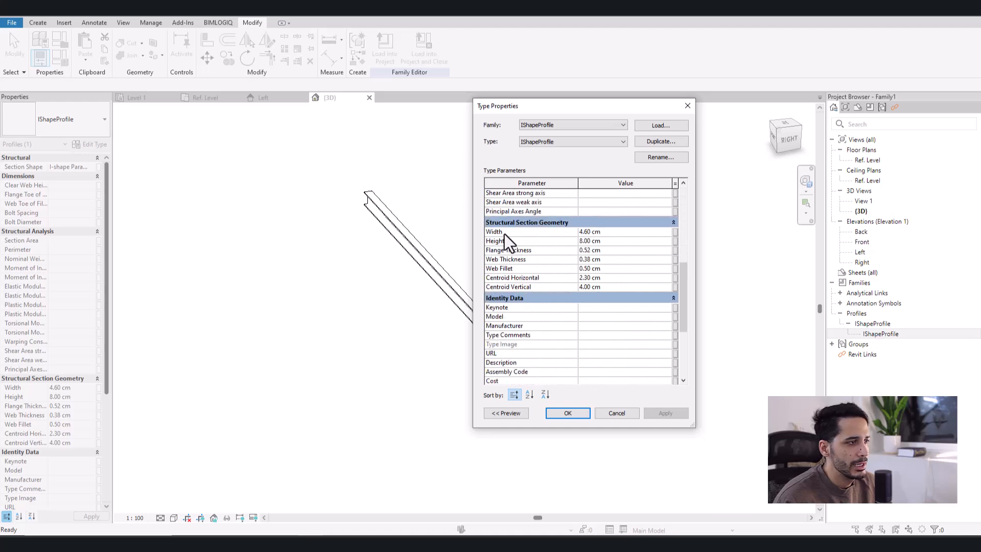
click(660, 233)
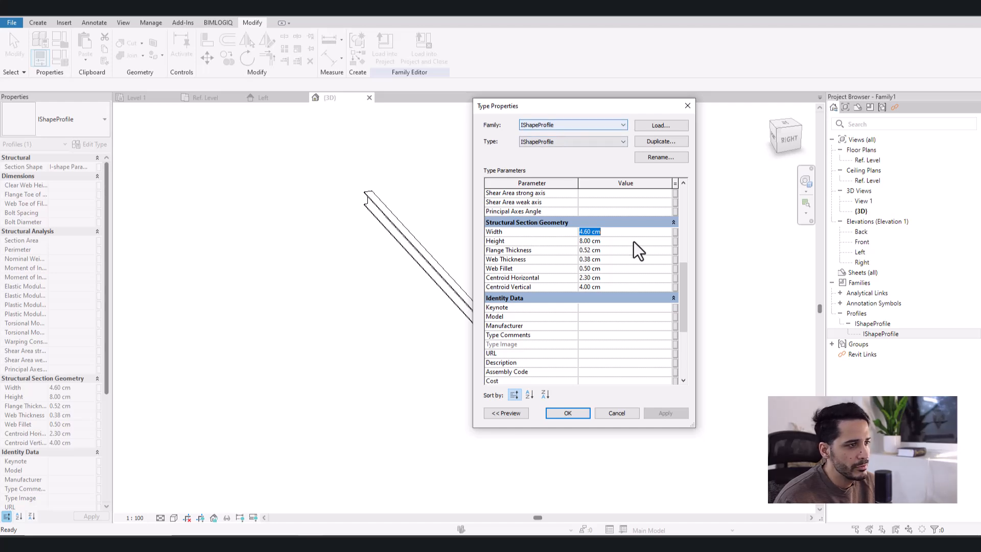
click(674, 232)
scroll(552, 249, down, 1)
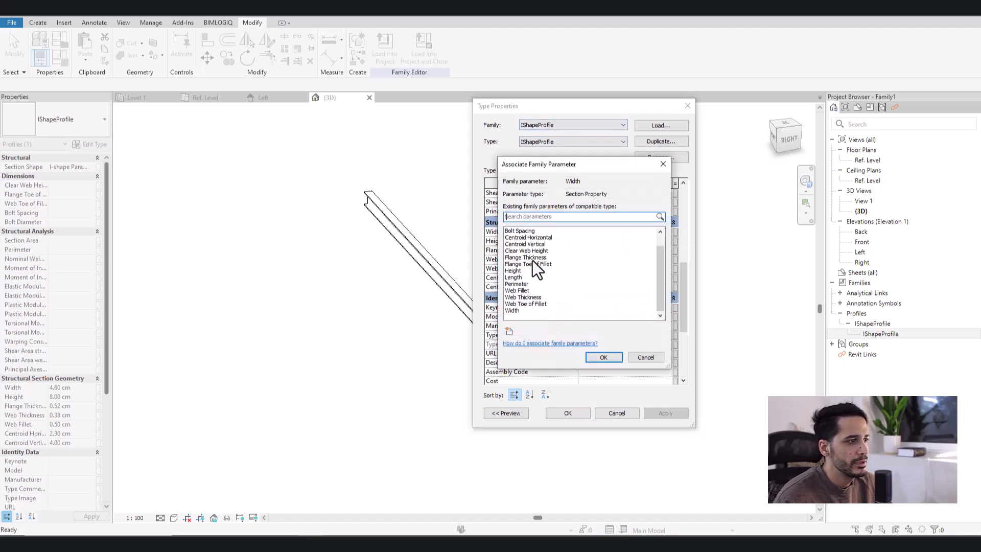
drag(523, 164, 260, 112)
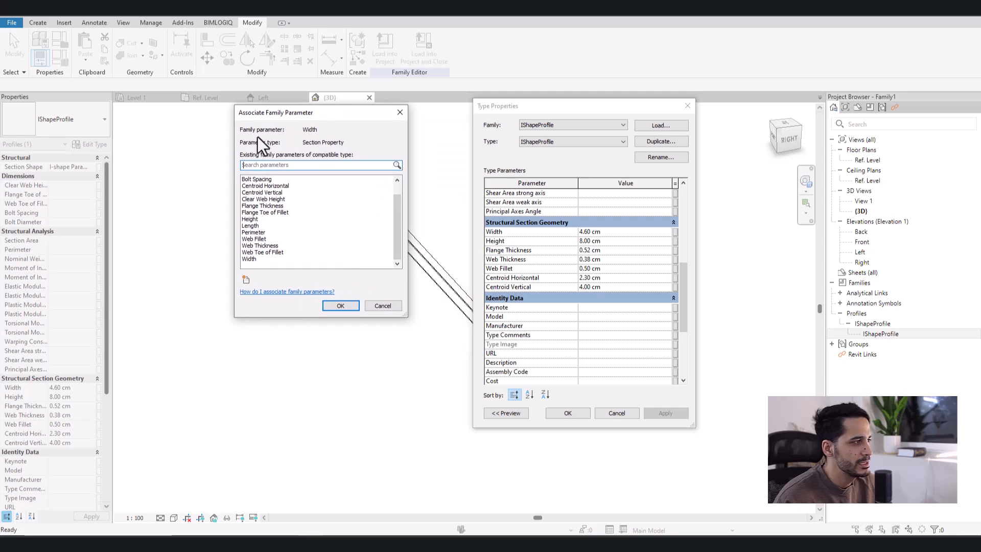
key(Escape)
key(Escape)
click(274, 222)
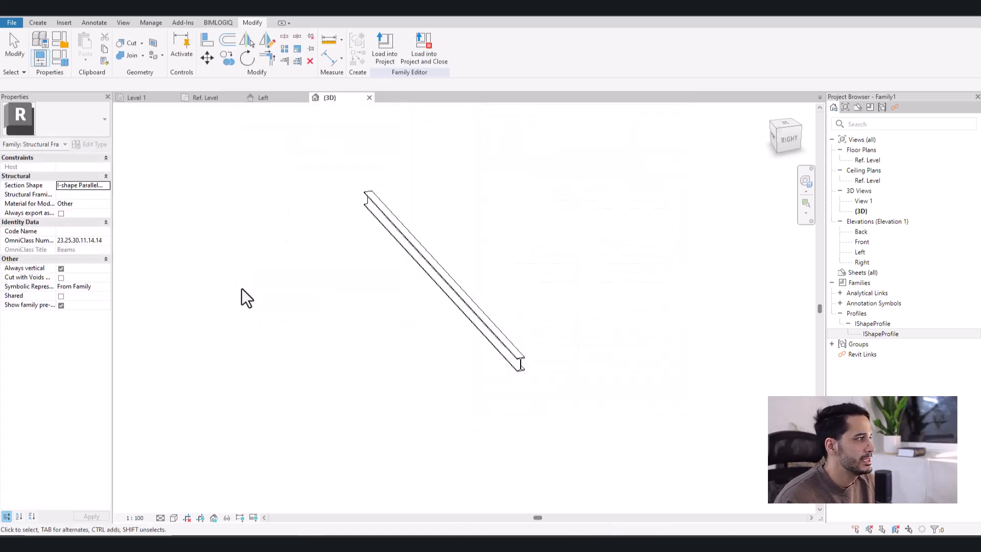
click(56, 58)
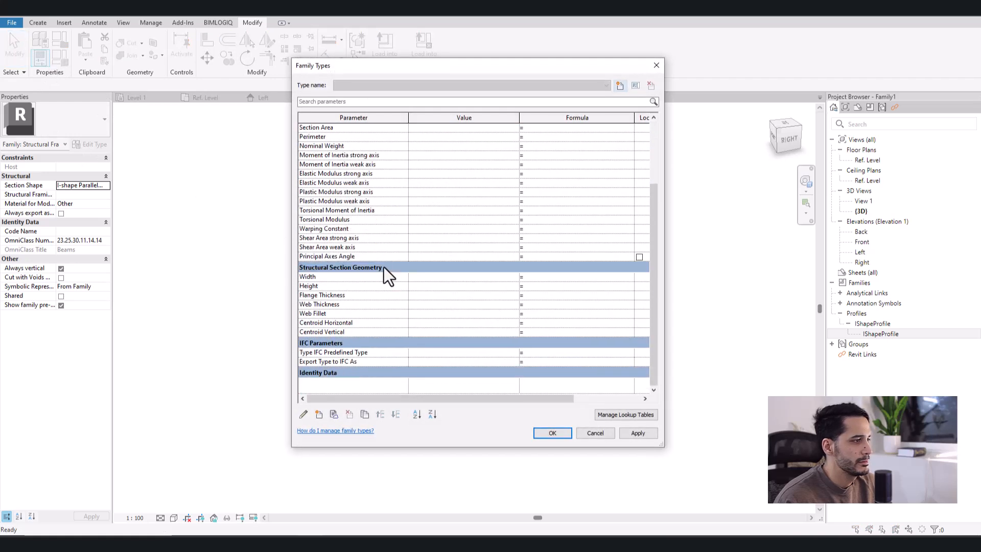
key(Escape)
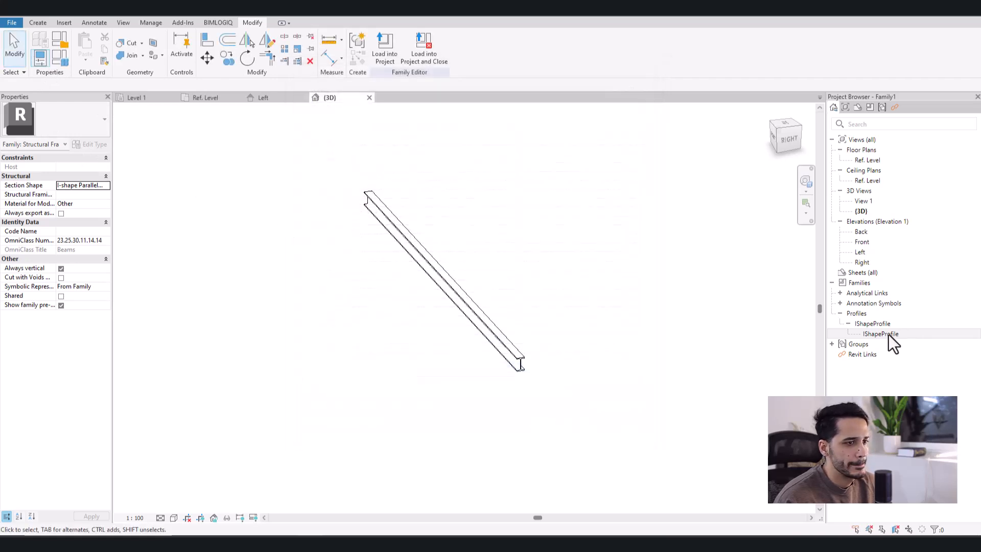
- Associate the nested IShapeProfile's Width with the beam family's Width parameter
double_click(888, 334)
scroll(608, 298, down, 7)
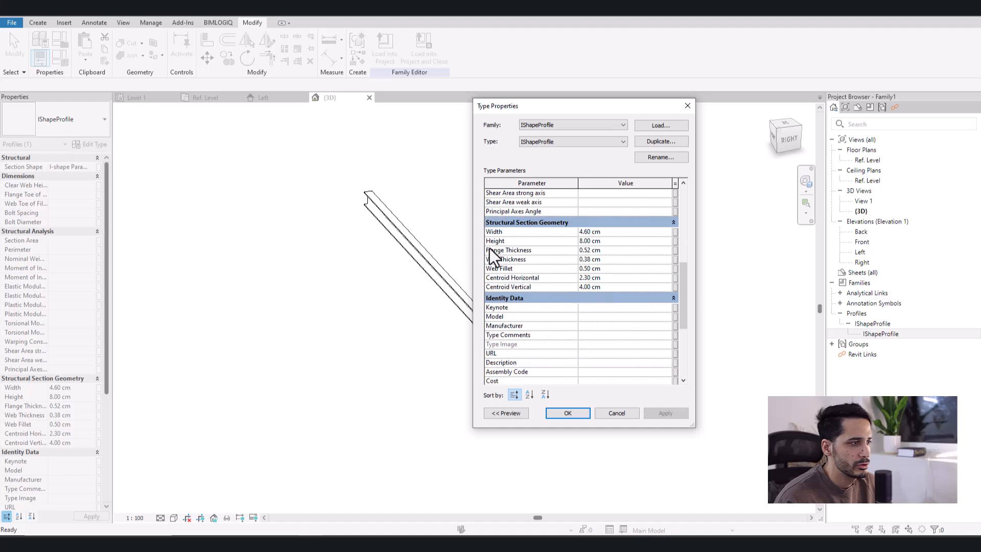
click(675, 232)
scroll(280, 222, down, 2)
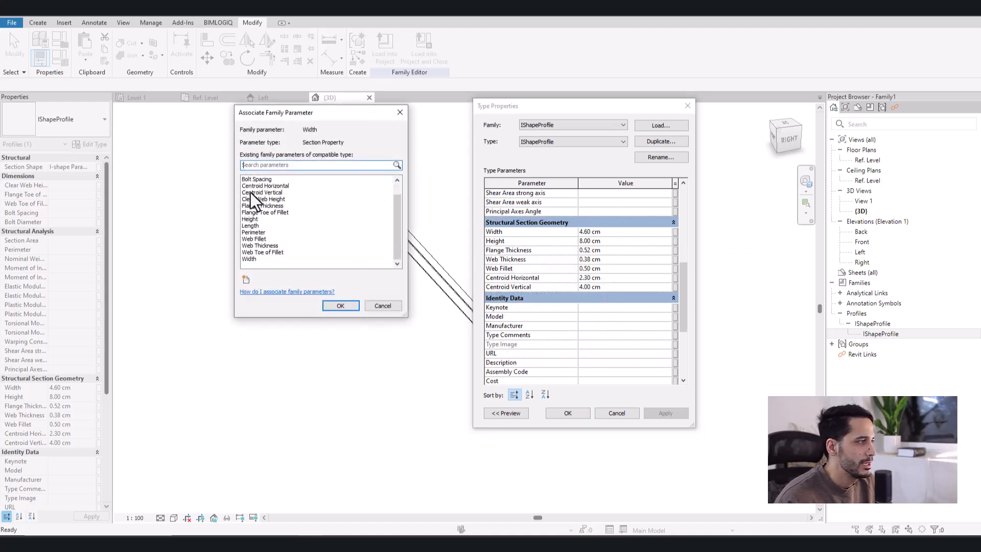
click(250, 259)
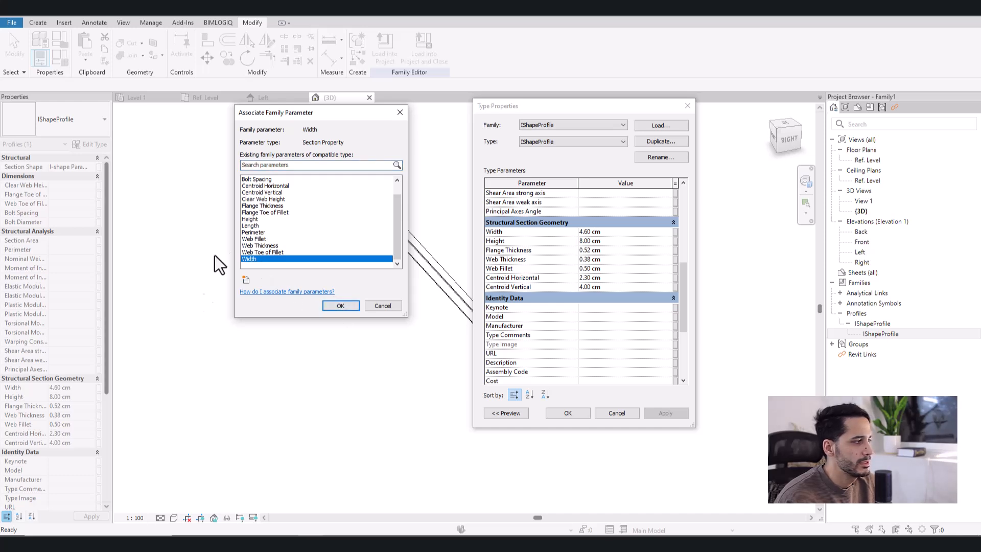
click(340, 307)
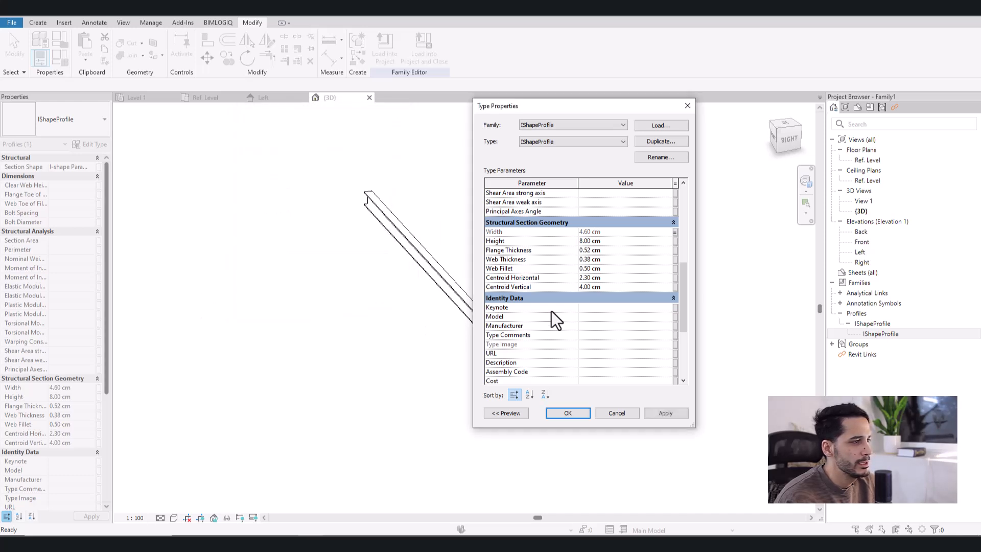
- Associate the nested profile's Height and Flange Thickness with the beam family parameters of the same names
click(674, 241)
click(254, 232)
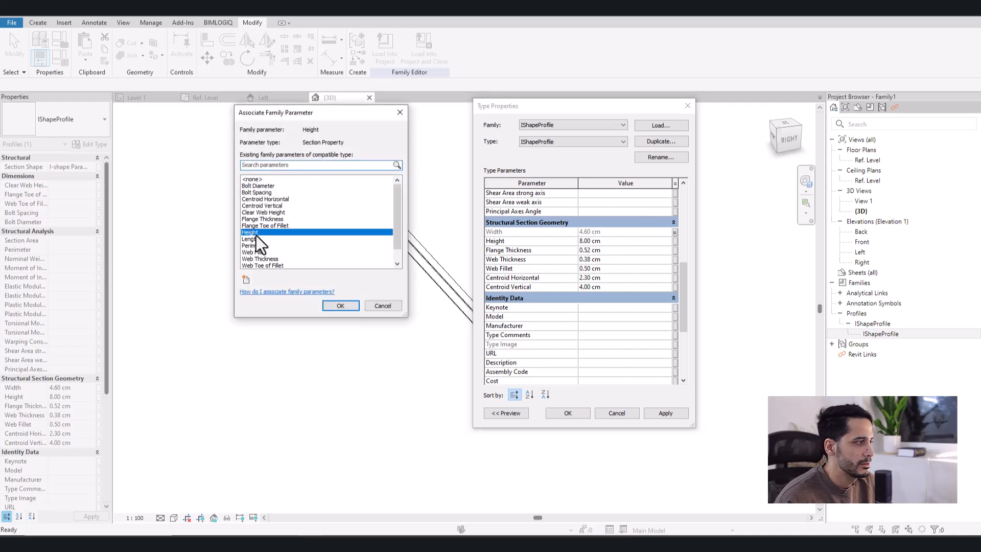
click(344, 309)
click(674, 250)
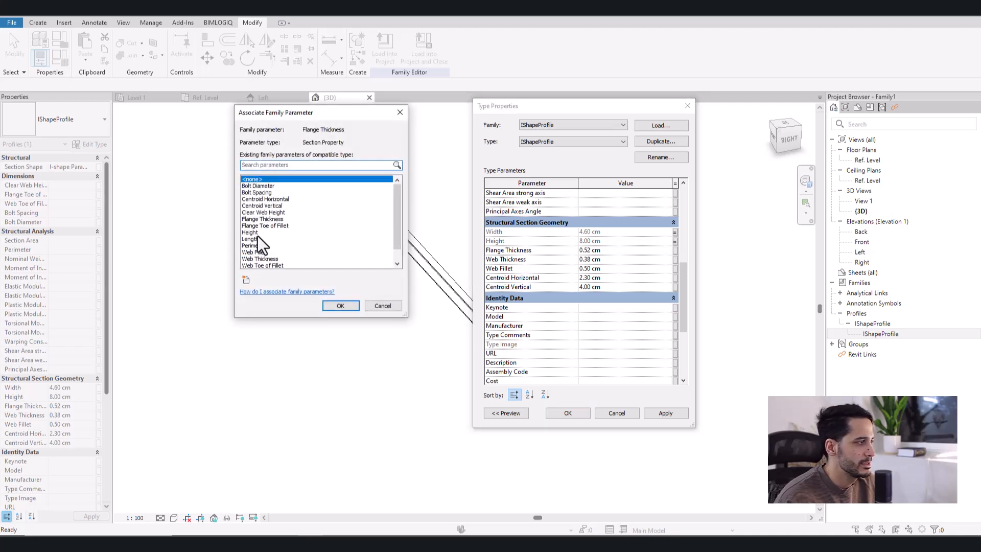
scroll(253, 194, down, 1)
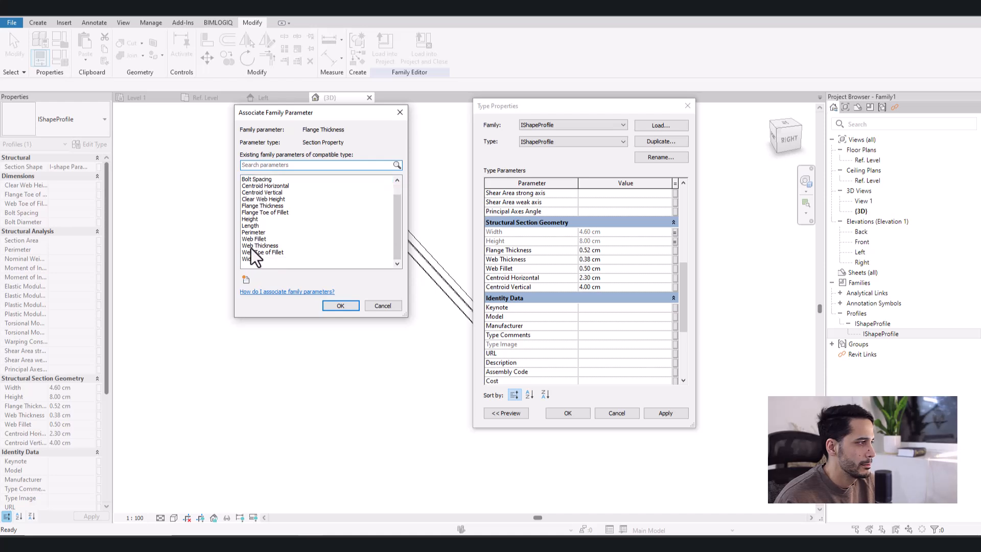
click(259, 206)
click(340, 306)
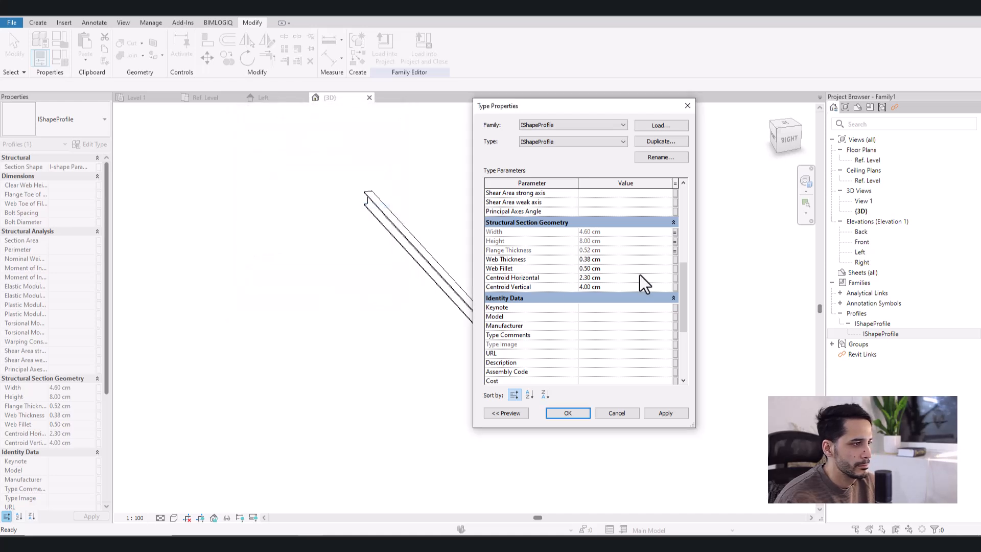
- Associate the nested IShapeProfile's Web Thickness and Web Fillet with the beam family parameters of the same names
click(675, 259)
scroll(278, 240, down, 2)
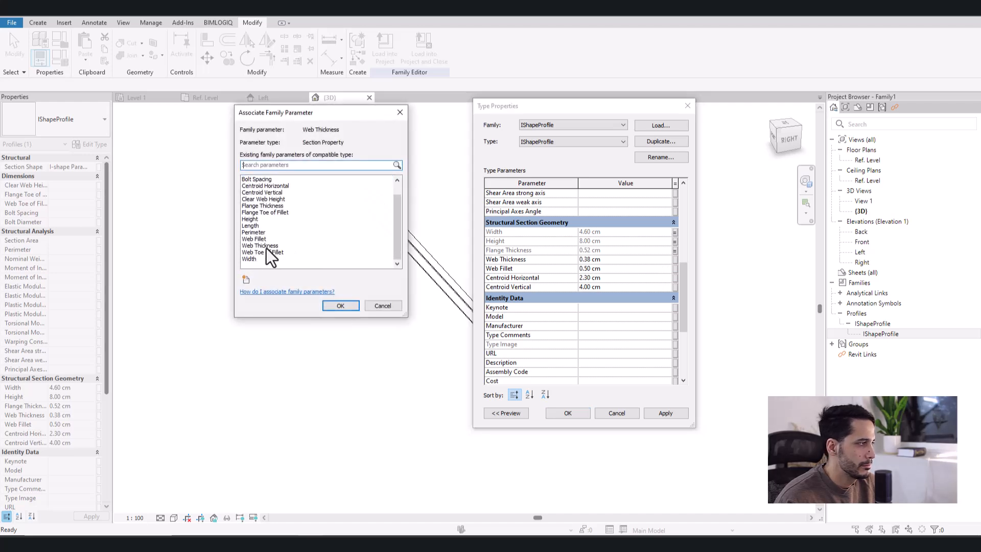
click(266, 245)
click(339, 305)
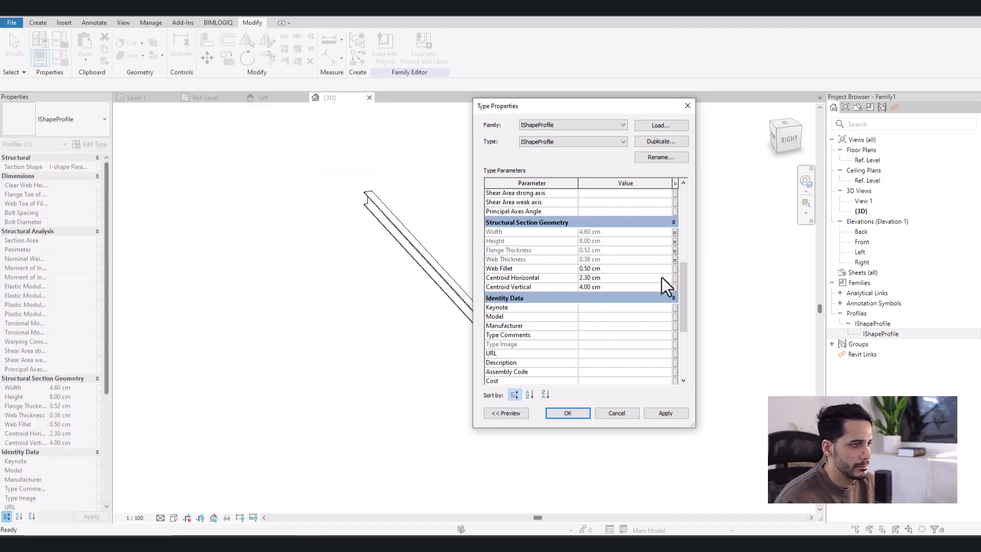
click(674, 269)
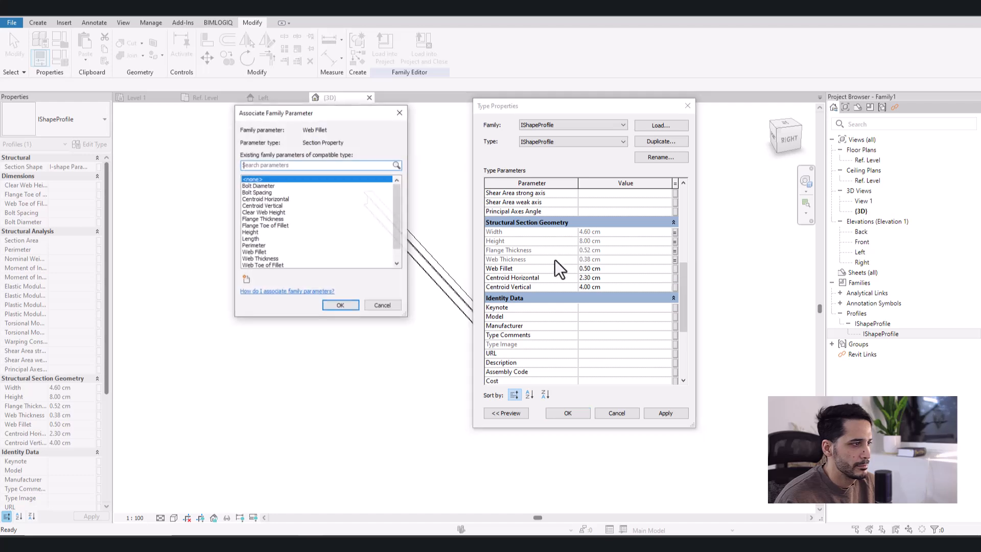
scroll(269, 244, down, 2)
click(269, 239)
click(339, 305)
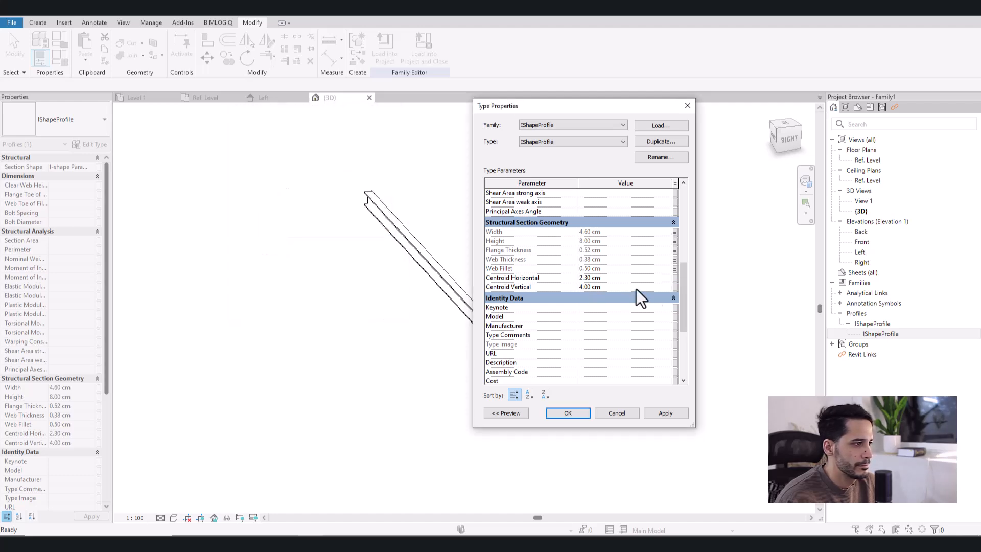
click(674, 279)
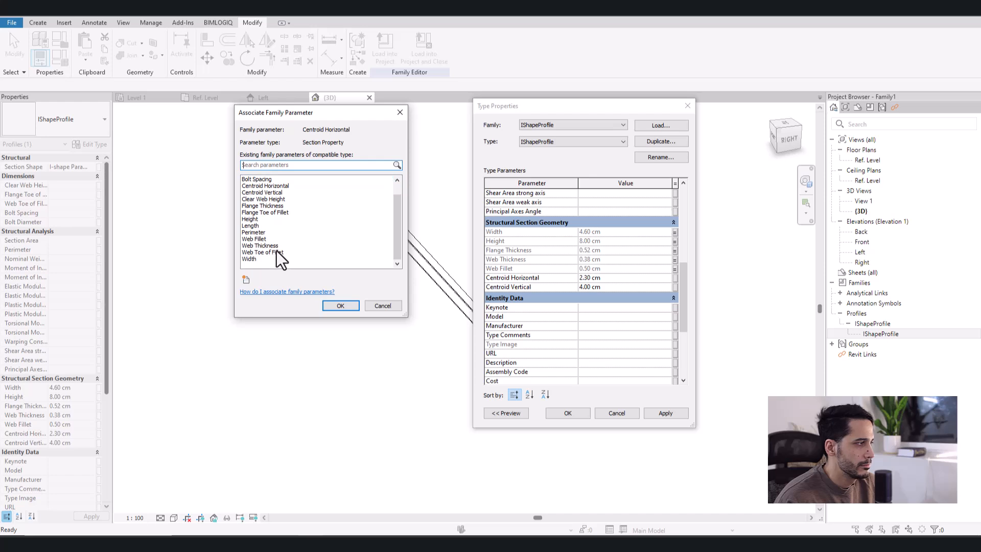
scroll(270, 208, up, 2)
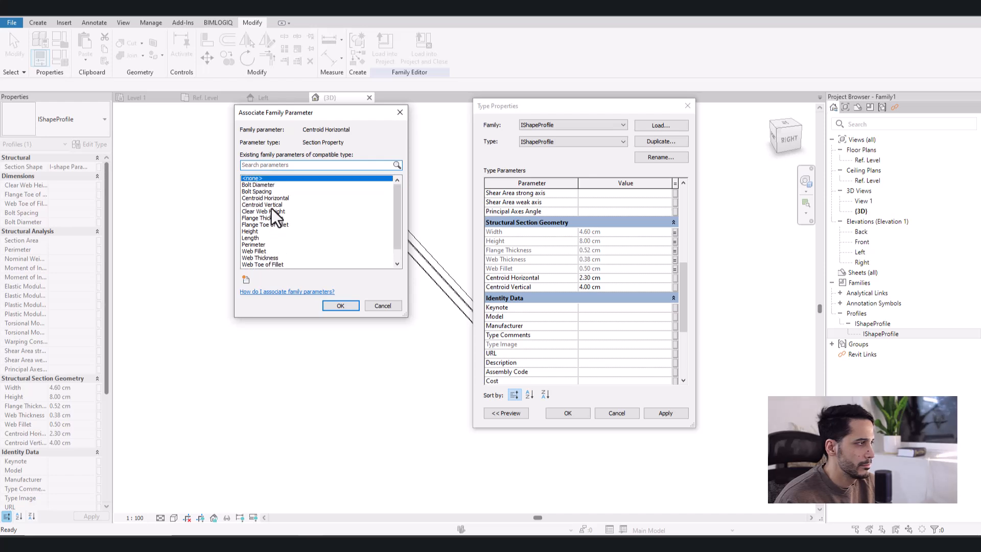
key(Escape)
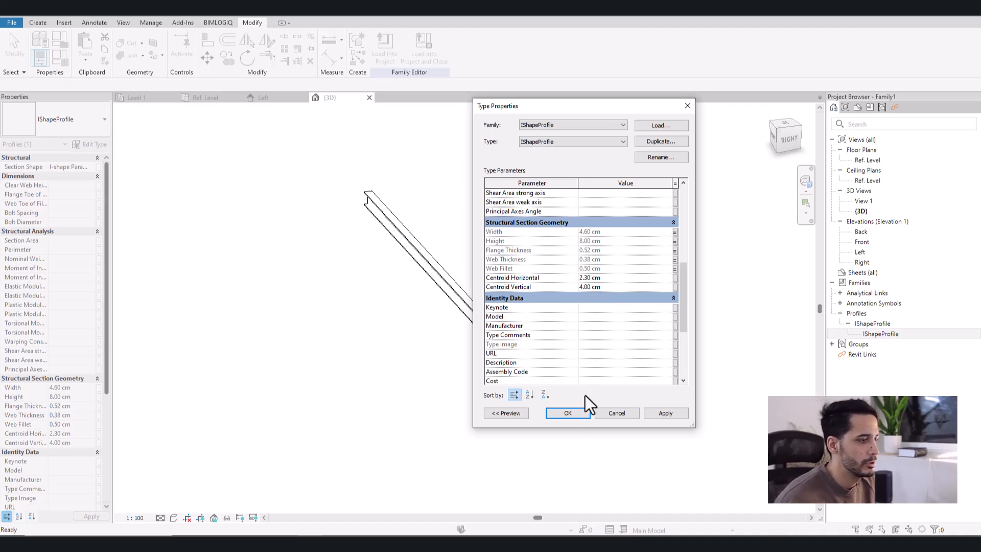
- Accept the nested profile's parameter associations and check the beam family's type parameters
click(567, 413)
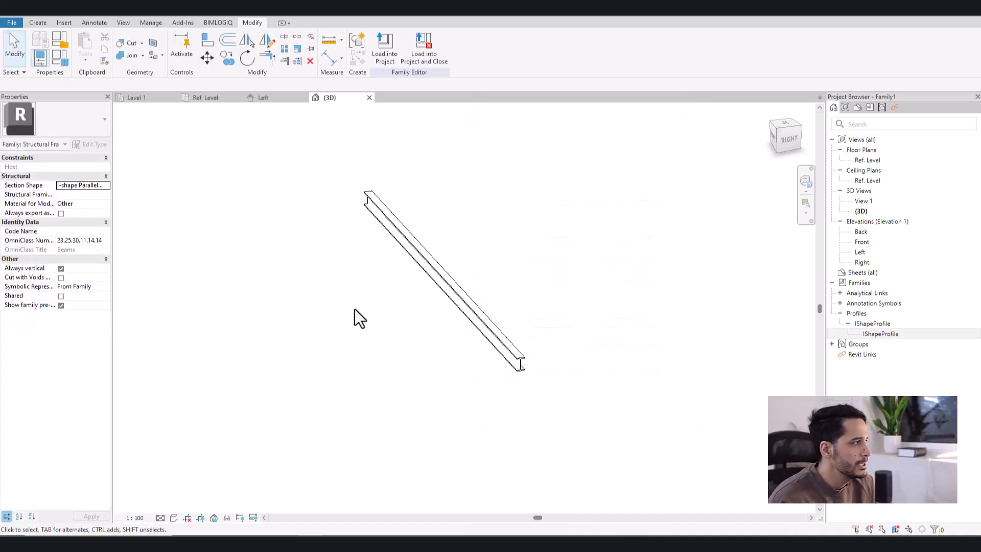
click(59, 57)
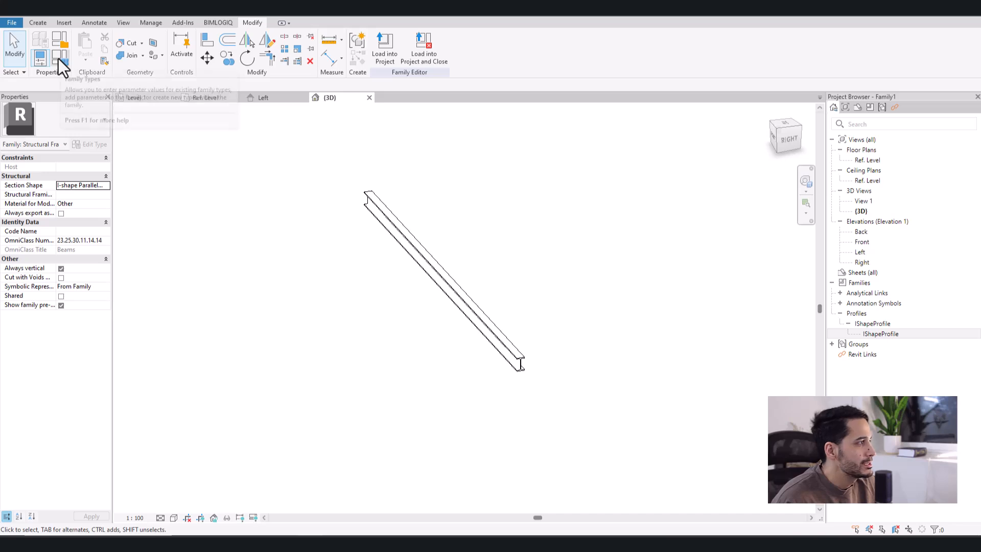
scroll(561, 317, down, 5)
key(Escape)
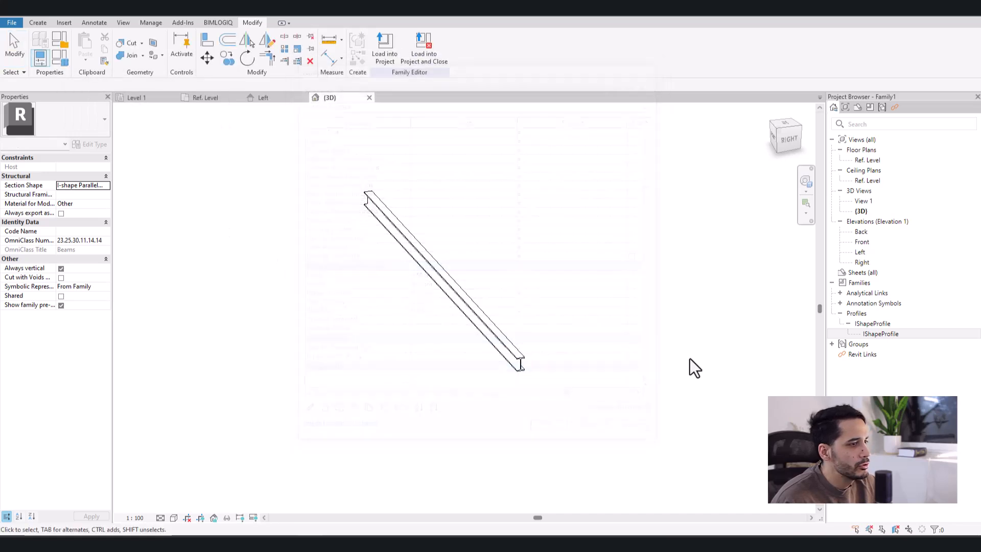
- Test the linked section parameters by setting the beam family's Width to 5 cm and Height to 10 cm
scroll(526, 321, up, 5)
shift+middle_drag(578, 361, 549, 337)
scroll(554, 354, up, 3)
click(62, 59)
scroll(422, 315, down, 5)
drag(470, 68, 245, 50)
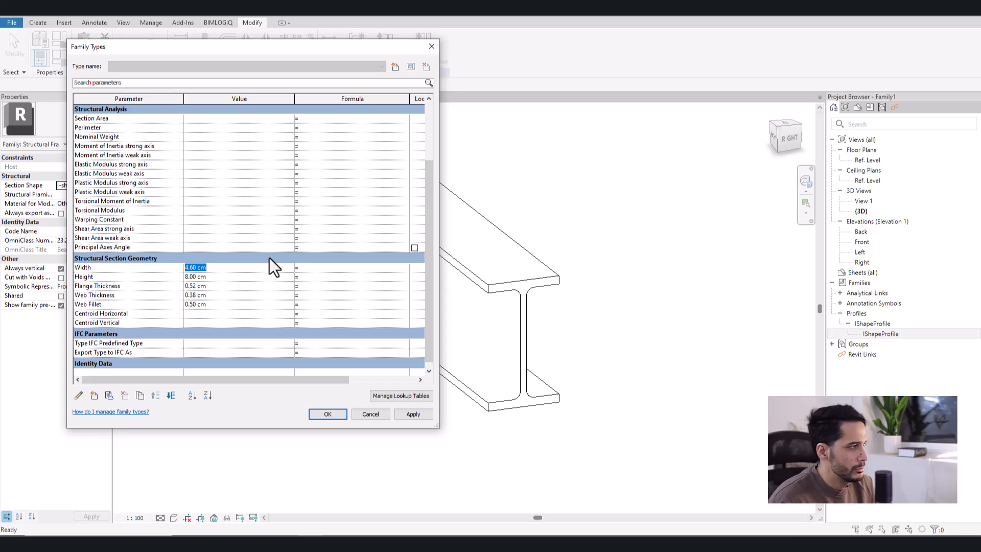
text(5)
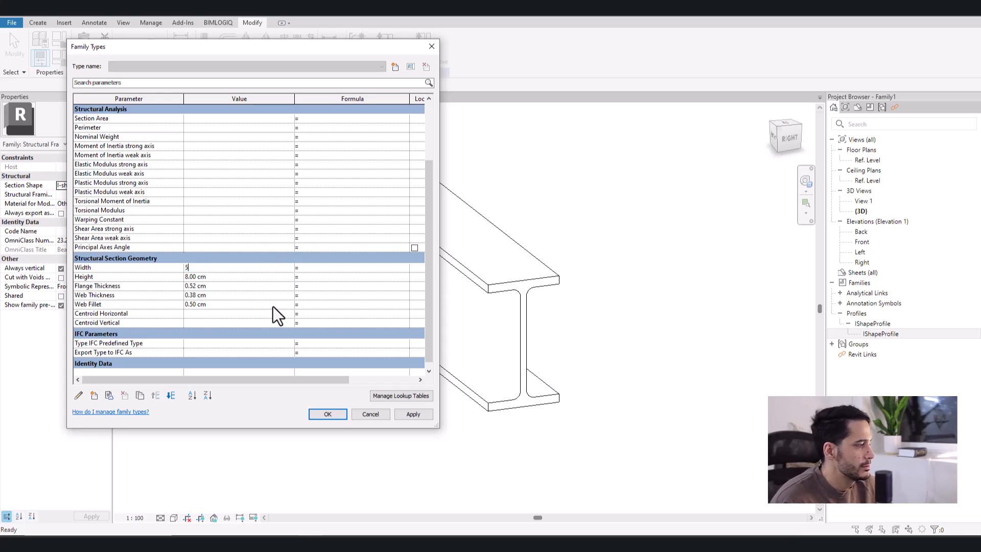
click(412, 415)
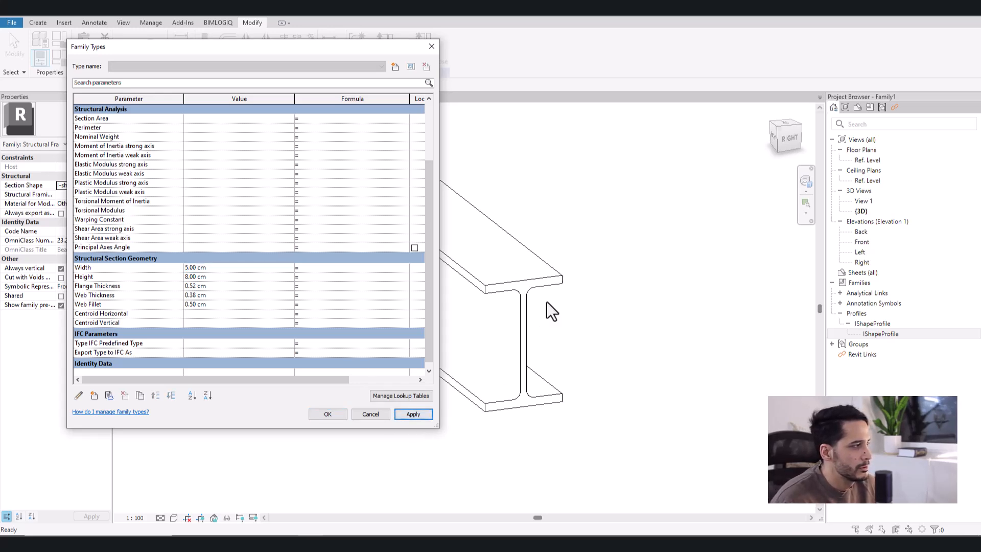
click(228, 275)
text(10)
click(425, 415)
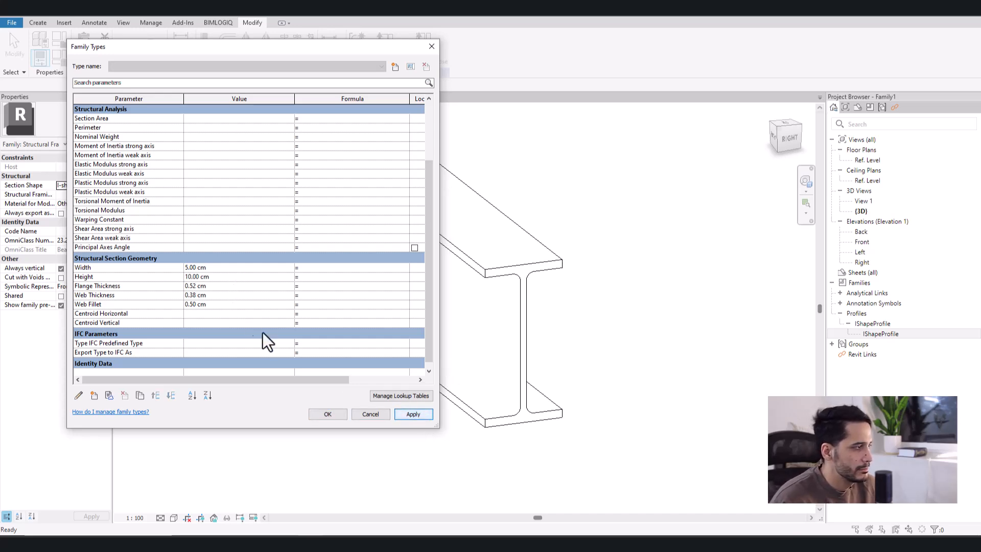
- Set the beam family's Width to 4.6 cm and Height to 5.8 cm and accept the values
click(224, 270)
text(4)
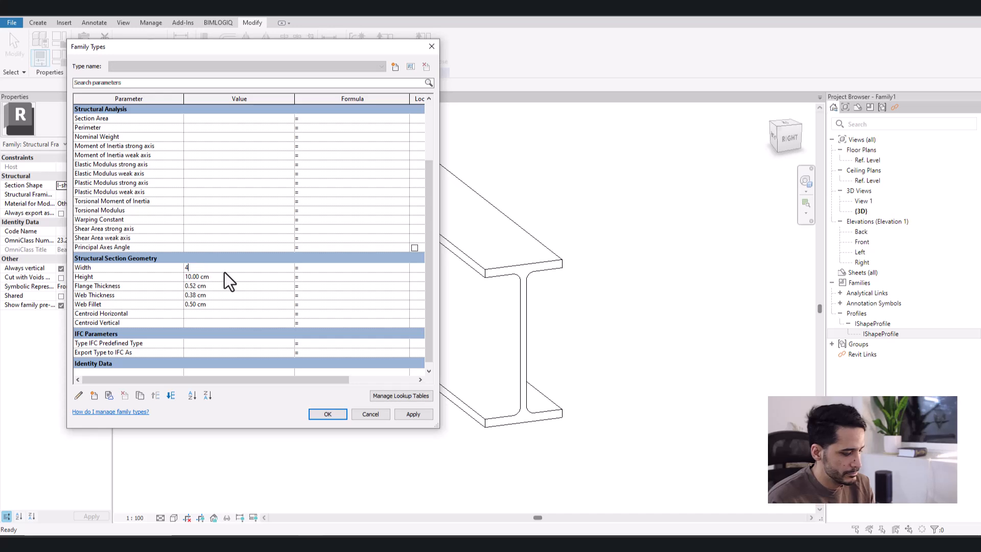
text(.6)
click(223, 277)
text(5.8)
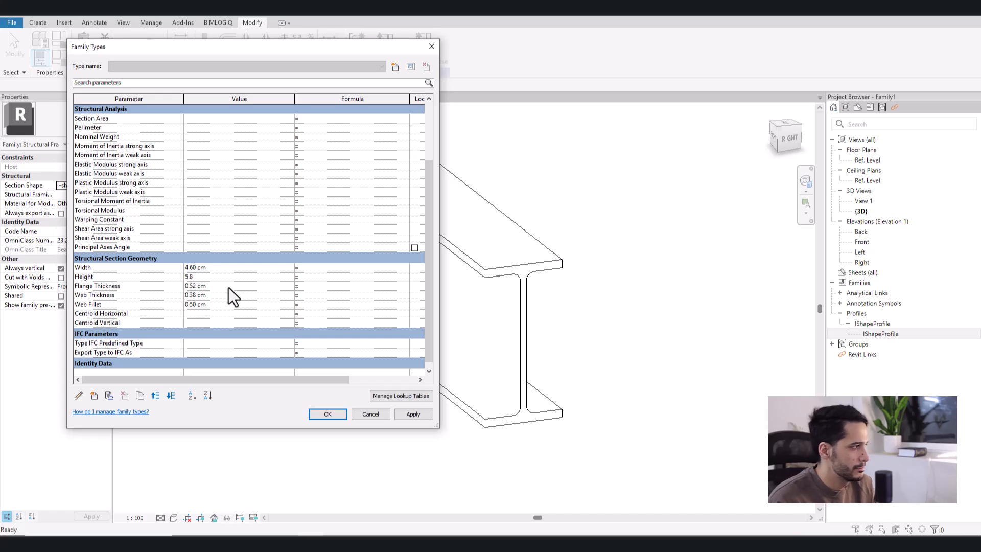
click(228, 286)
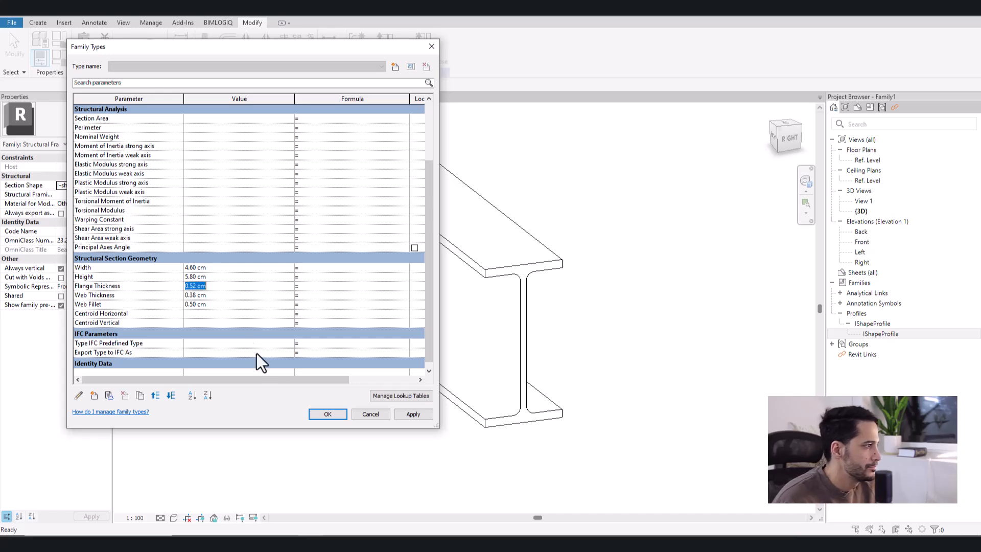
click(333, 415)
- Inspect the beam's geometry in the 3D view and select its I-section sweep
middle_drag(563, 394, 586, 357)
scroll(586, 357, down, 3)
scroll(443, 372, down, 1)
middle_drag(437, 358, 369, 366)
scroll(369, 365, down, 1)
scroll(368, 366, down, 2)
middle_drag(432, 316, 454, 320)
scroll(445, 321, down, 1)
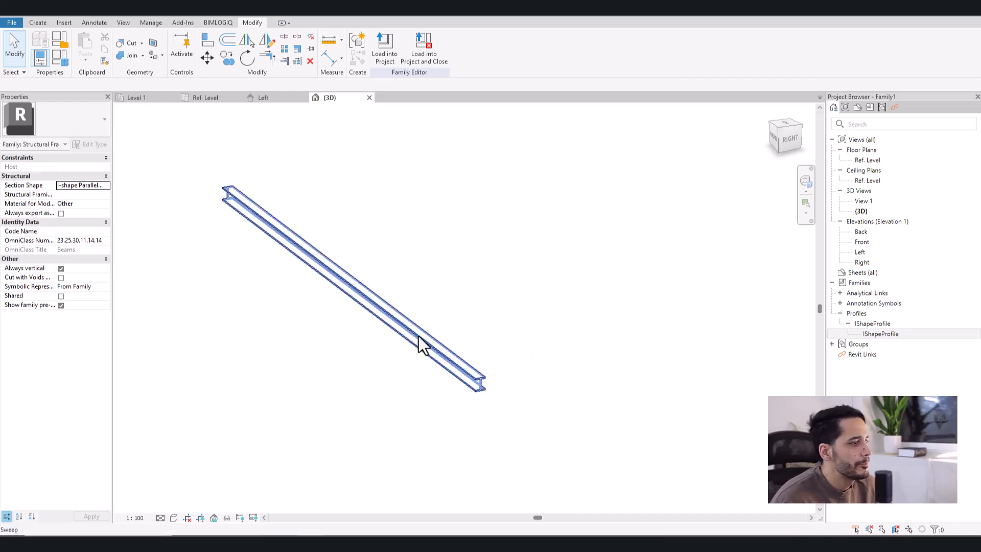
click(418, 335)
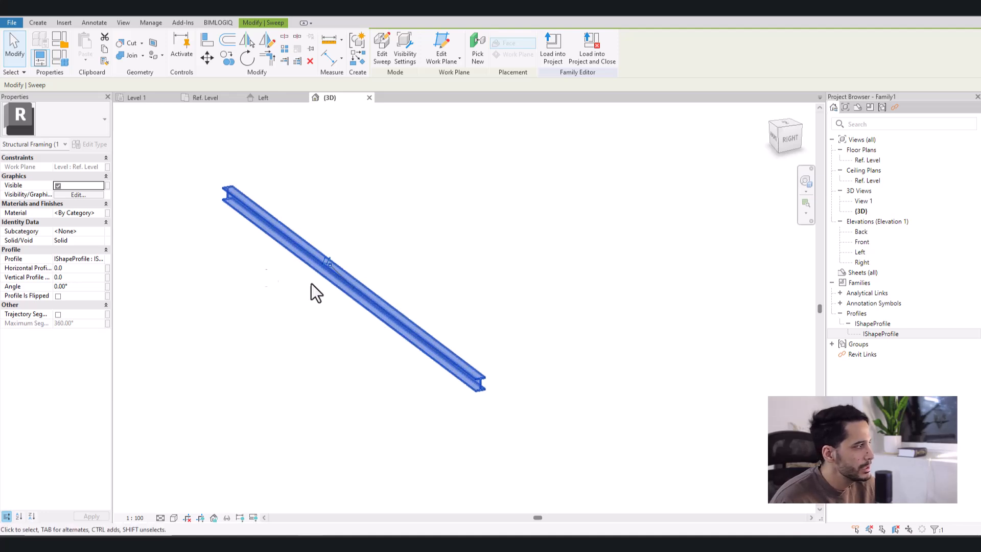
click(78, 213)
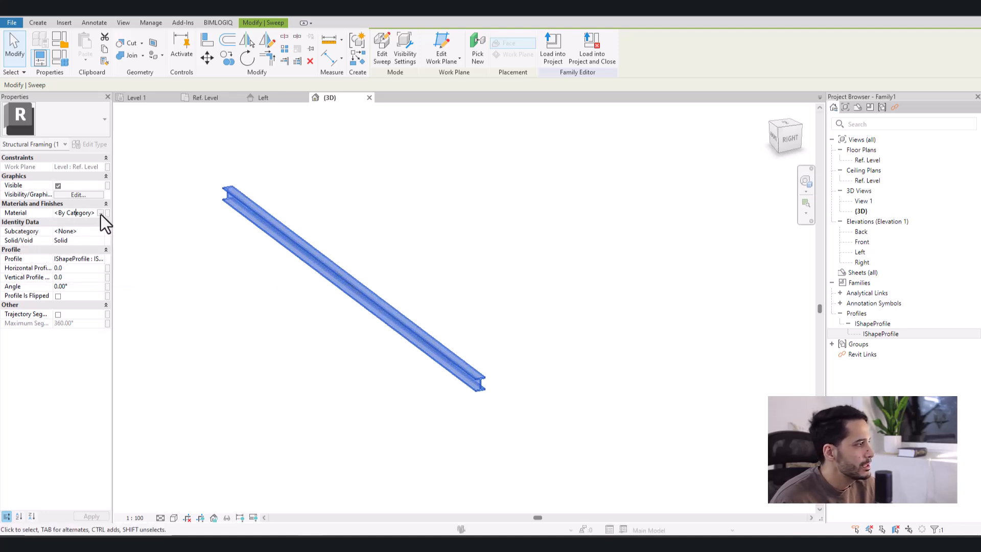
click(100, 213)
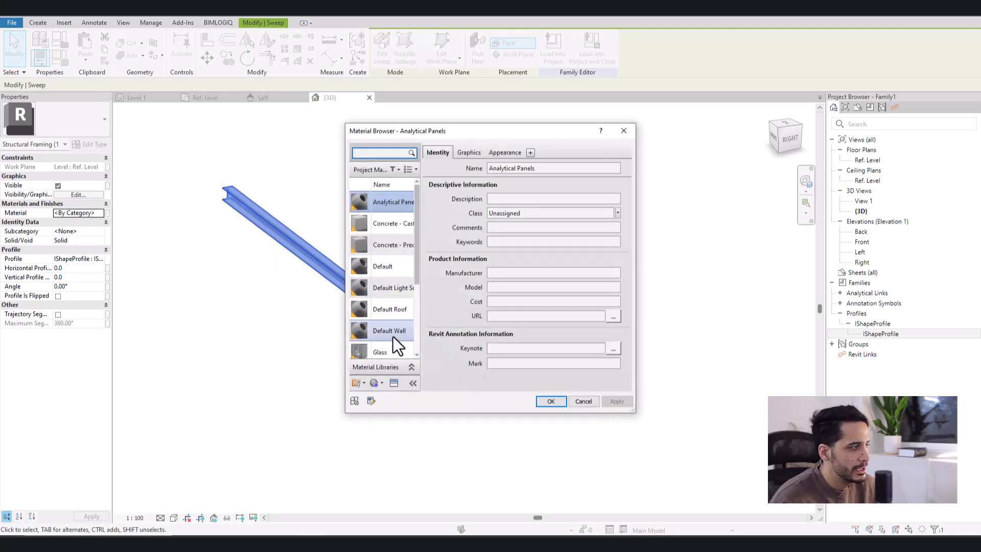
key(Escape)
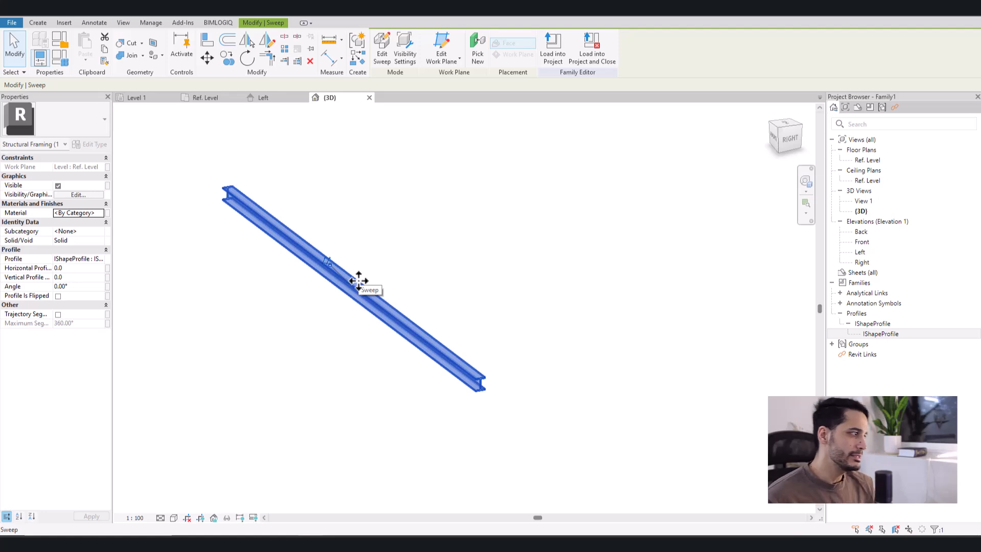
- Associate the selected sweep's Material with the family's Structural Material parameter and clear the selection
click(108, 212)
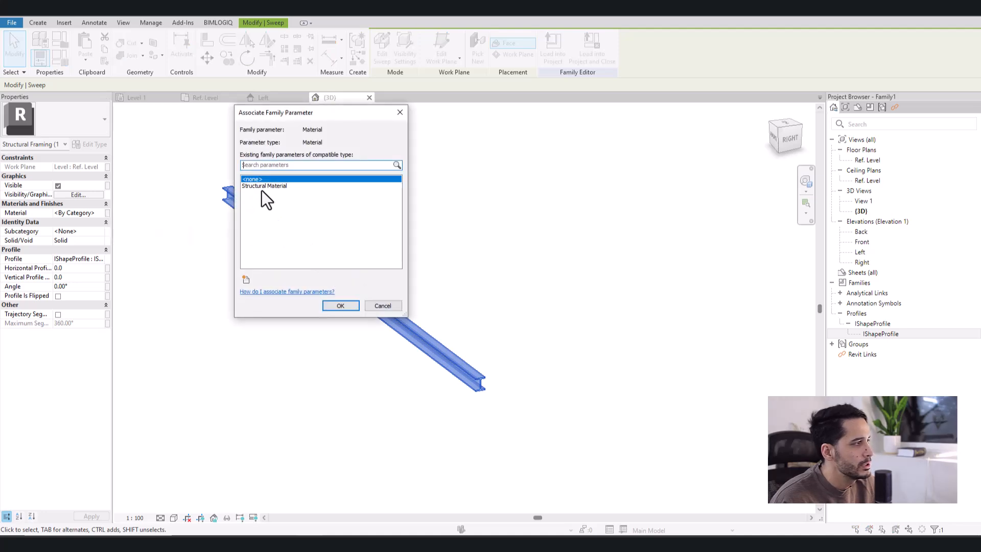
click(303, 187)
click(327, 307)
click(226, 277)
- Review the beam family's Structural Material and Structural Section Geometry parameters without changing them
click(63, 58)
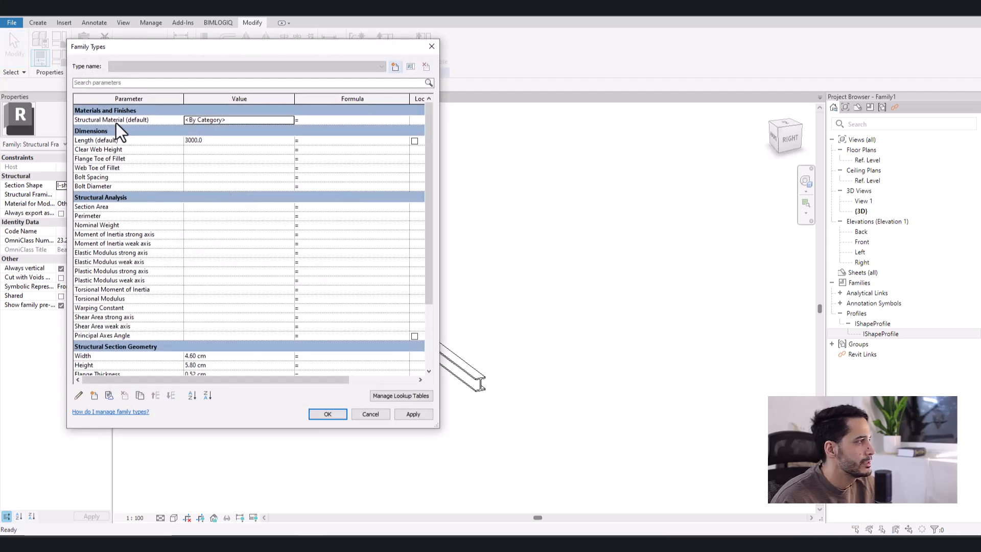
click(111, 120)
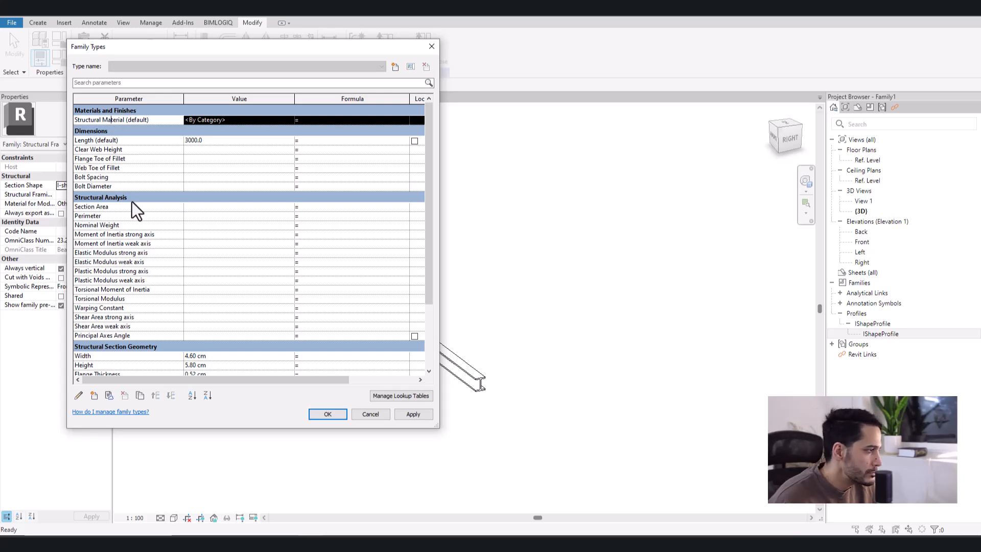
scroll(131, 198, down, 4)
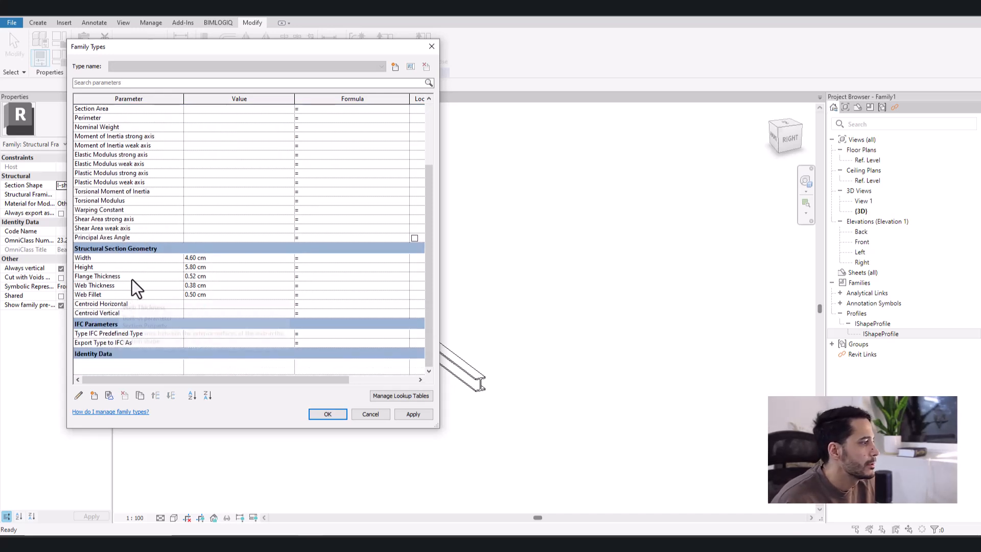
click(328, 414)
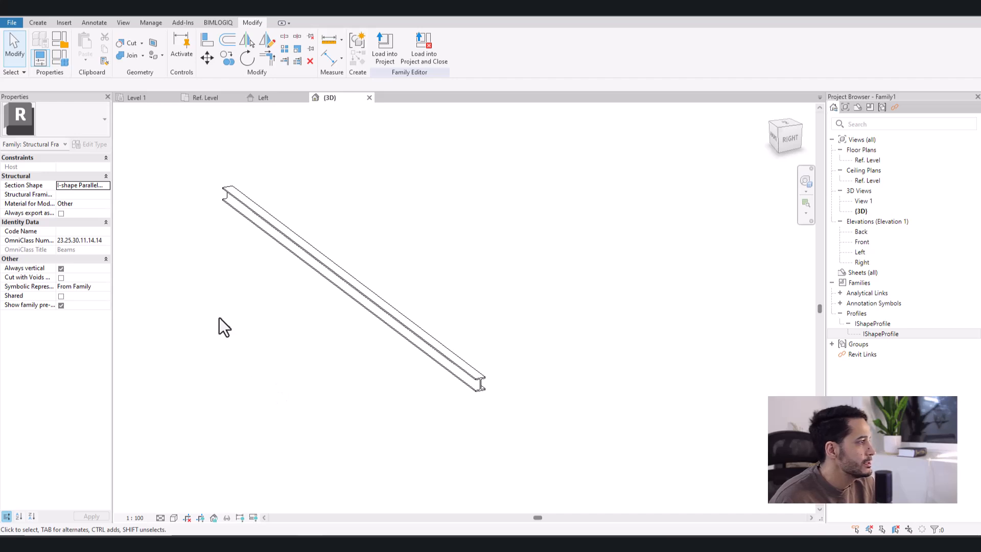
- Save the beam family in the Documents folder as "IShape Structural Framing"
shift+middle_drag(352, 322, 381, 352)
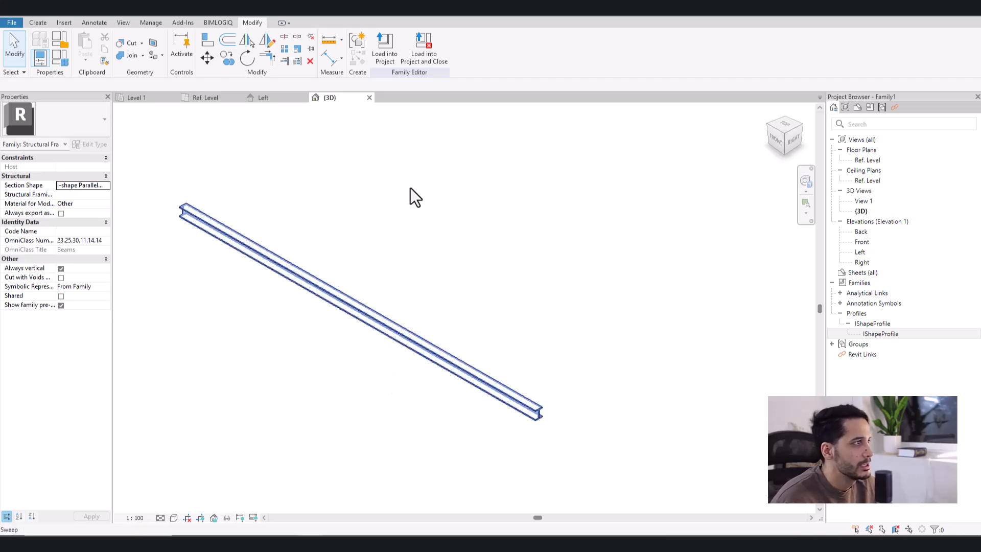
key(ctrl+s)
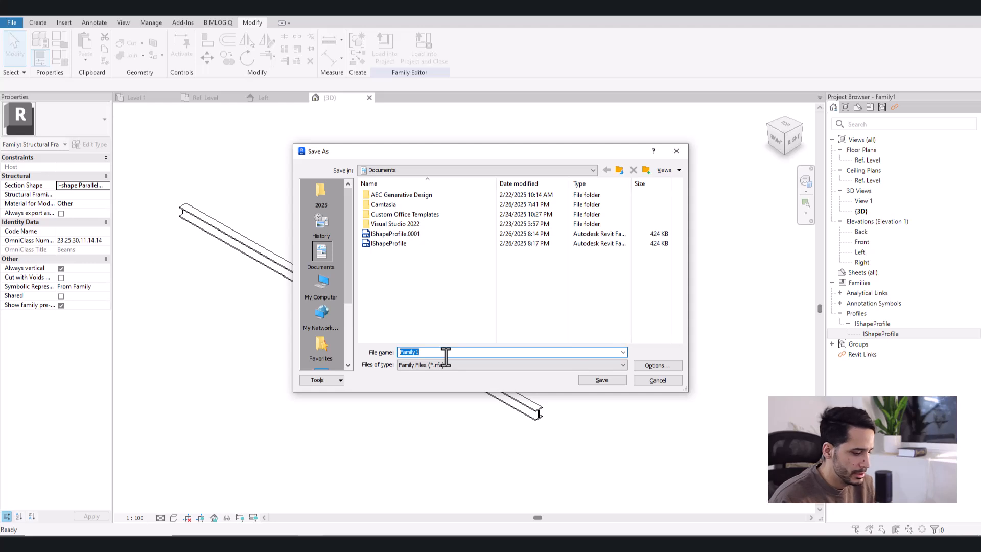
text(IShape )
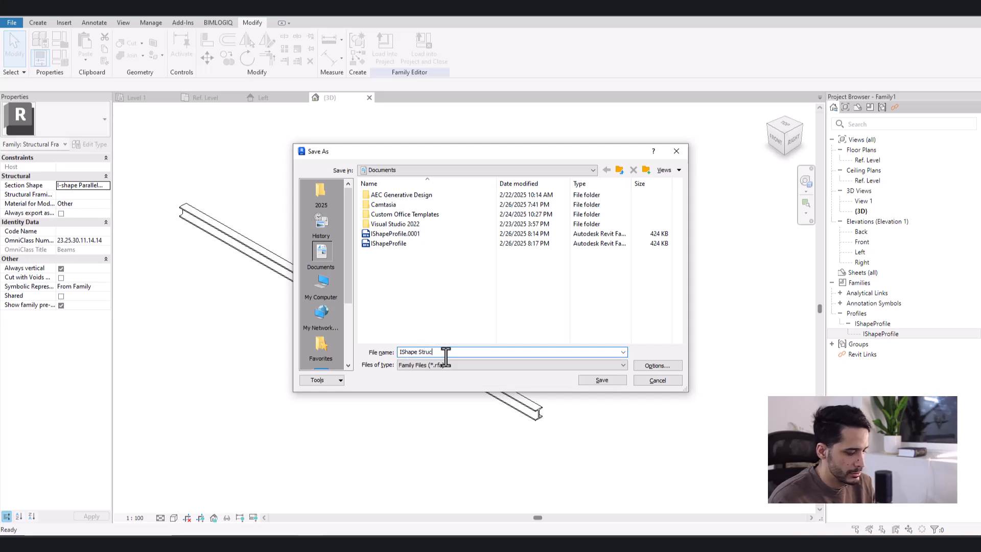
text(Structural Faming)
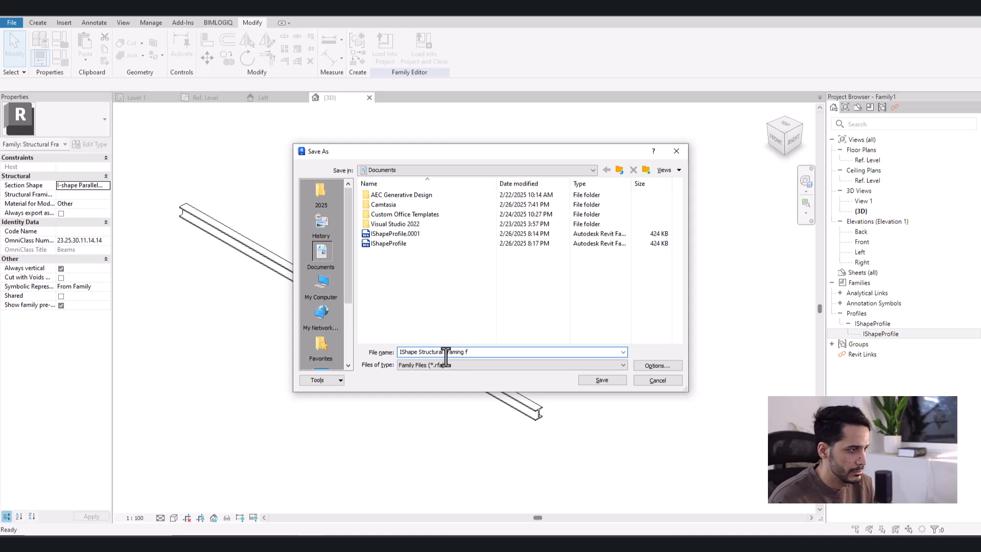
click(588, 379)
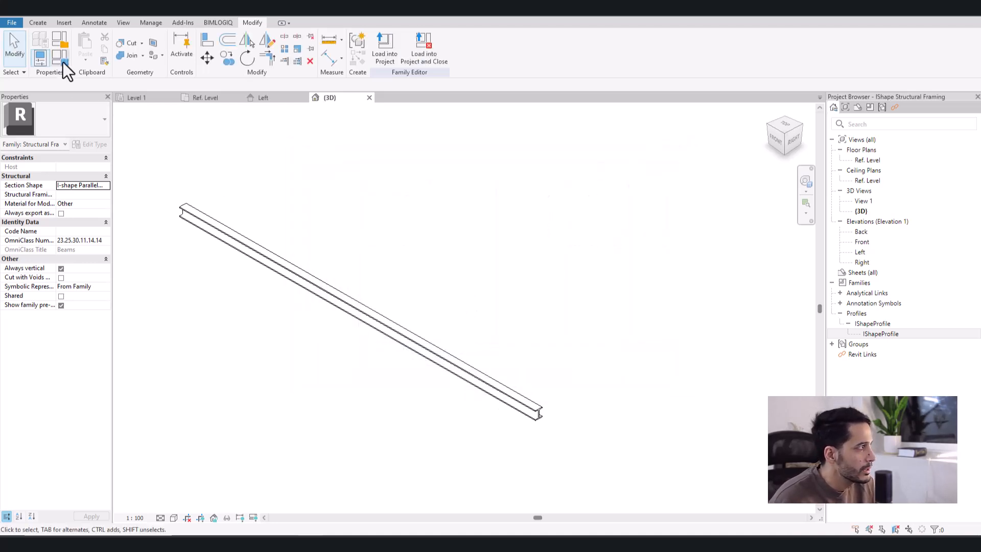
- Create a new family type named "IPE 80" for the beam family
click(62, 55)
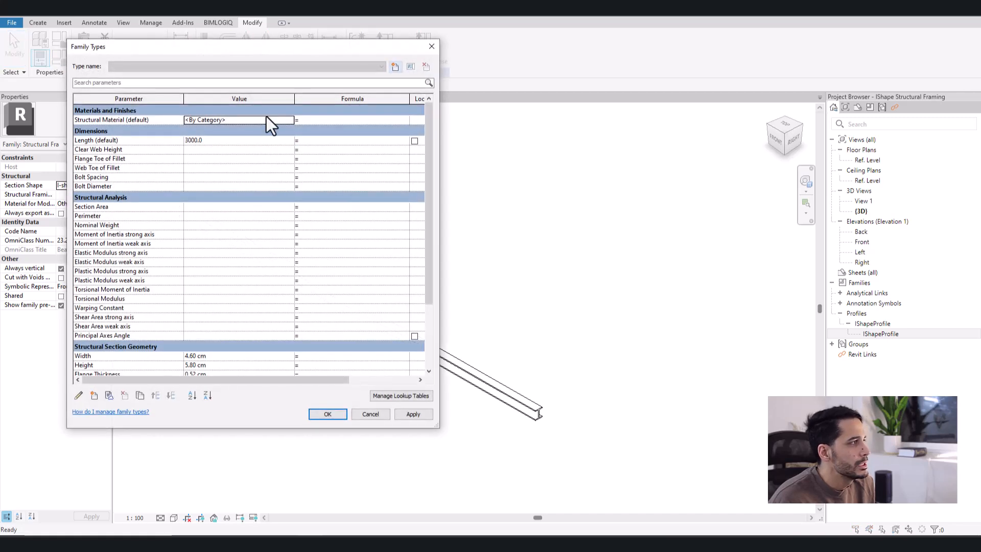
drag(243, 49, 445, 65)
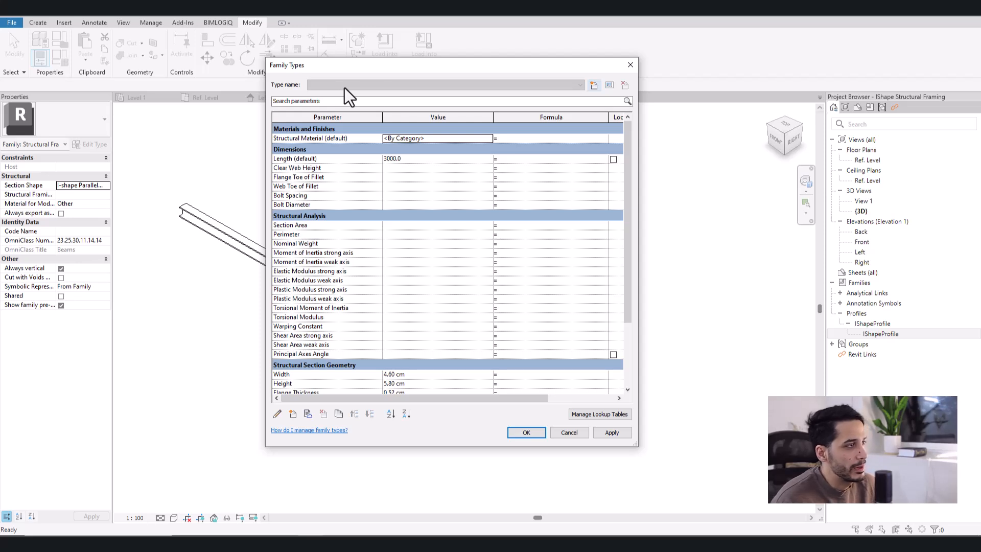
click(593, 85)
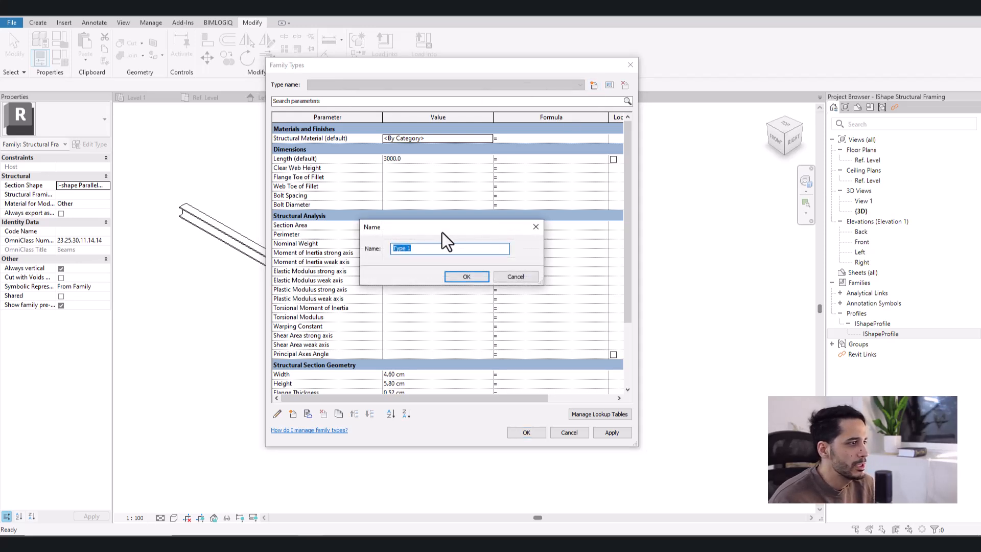
text(IPE 80)
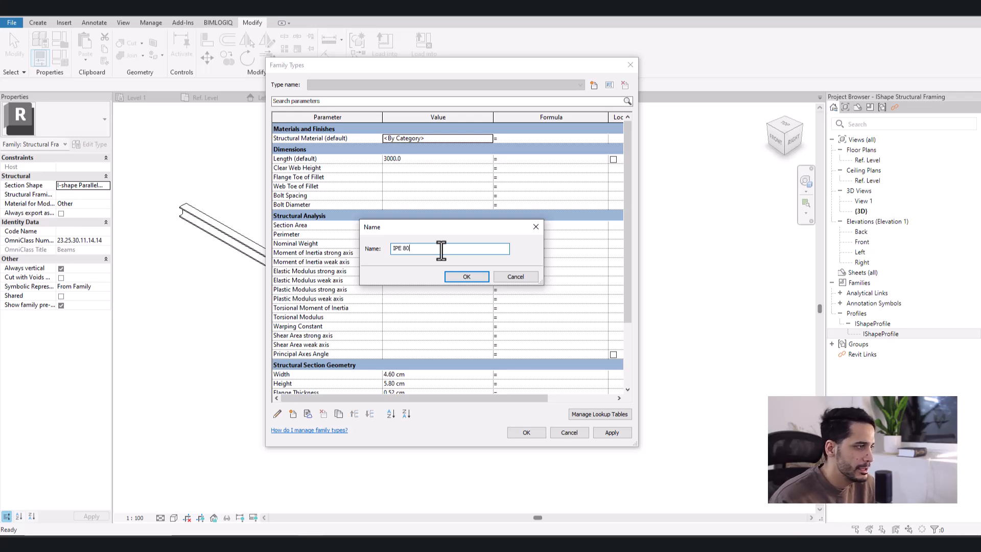
click(473, 280)
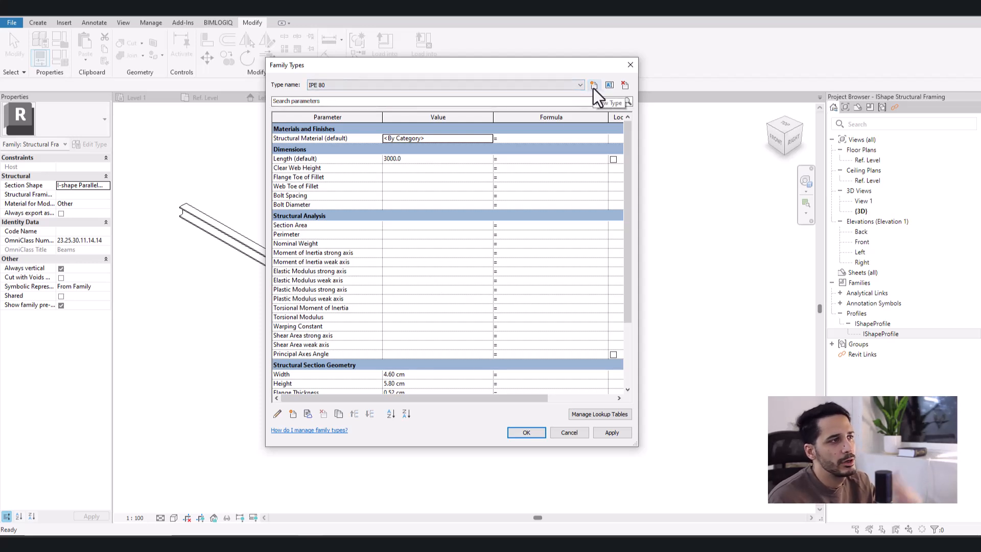
- Switch to Excel to examine the IPE section dimensions table for sizes 80 to 600, and return to Revit
click(454, 542)
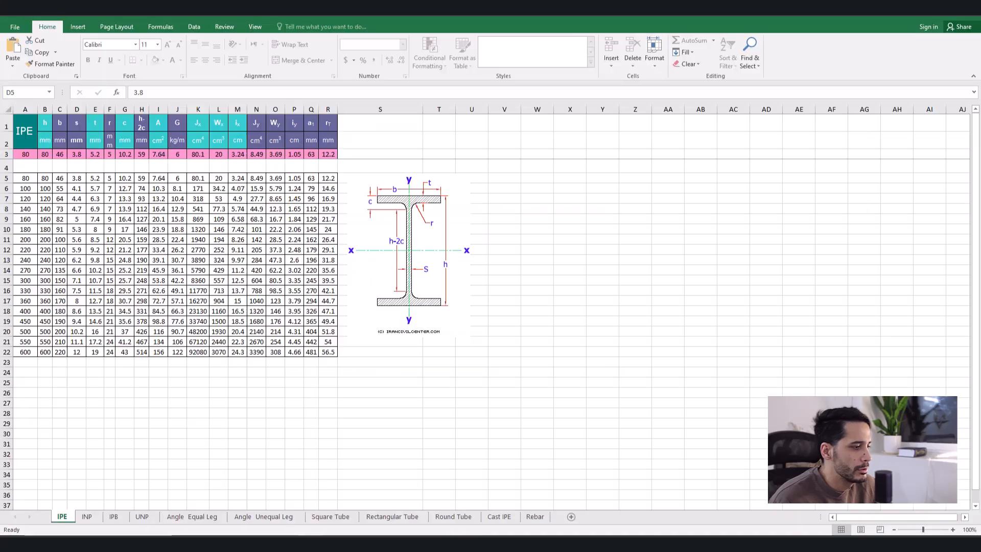
mouse_move(25, 176)
mouse_down()
mouse_move(26, 345)
mouse_move(339, 351)
mouse_up()
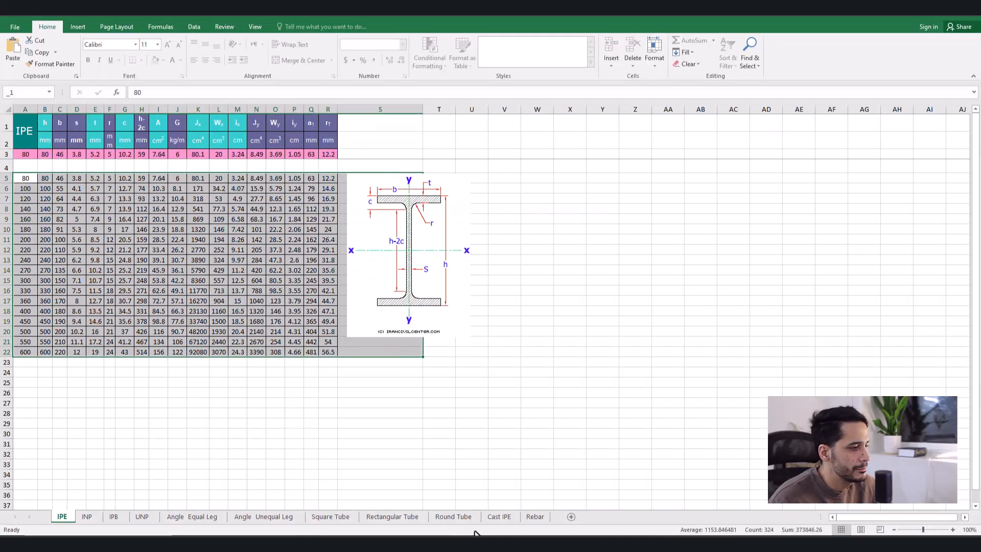
click(409, 543)
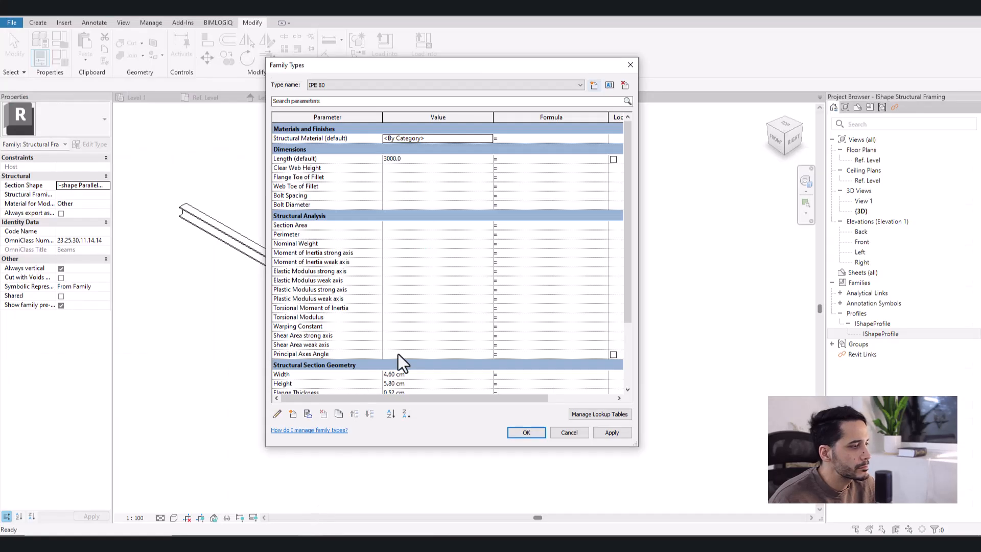
- Accept the family type and load the beam family into Project1, saving its changes and closing the family
click(526, 430)
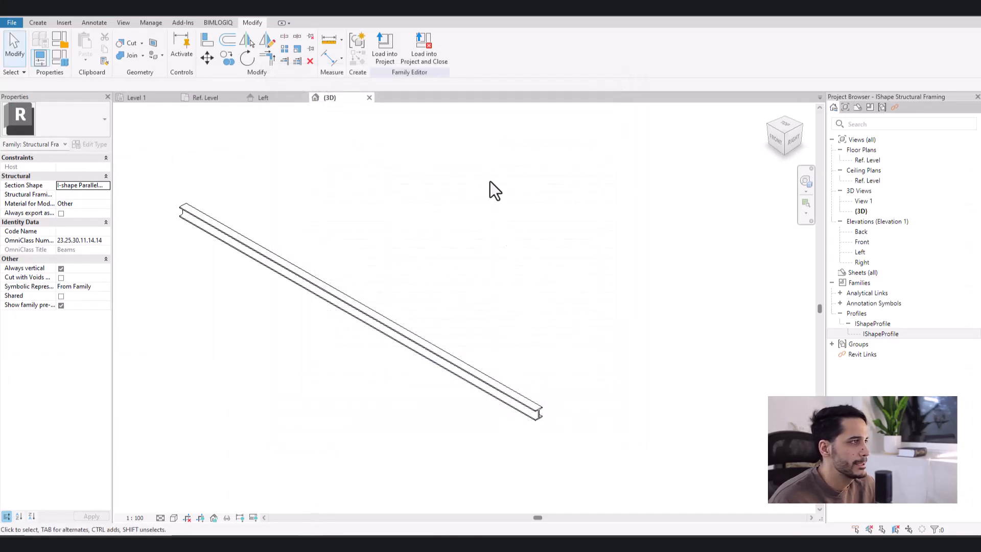
click(420, 48)
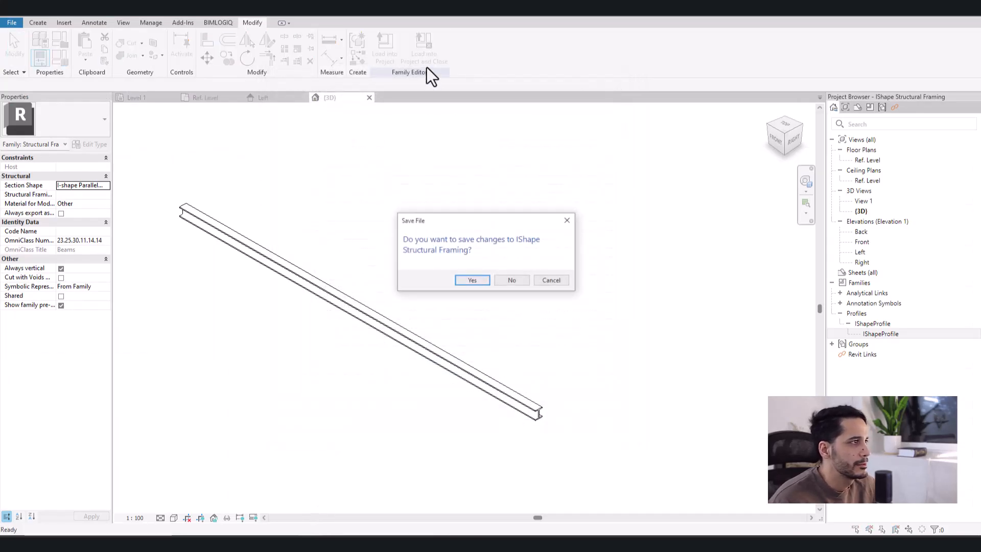
click(474, 280)
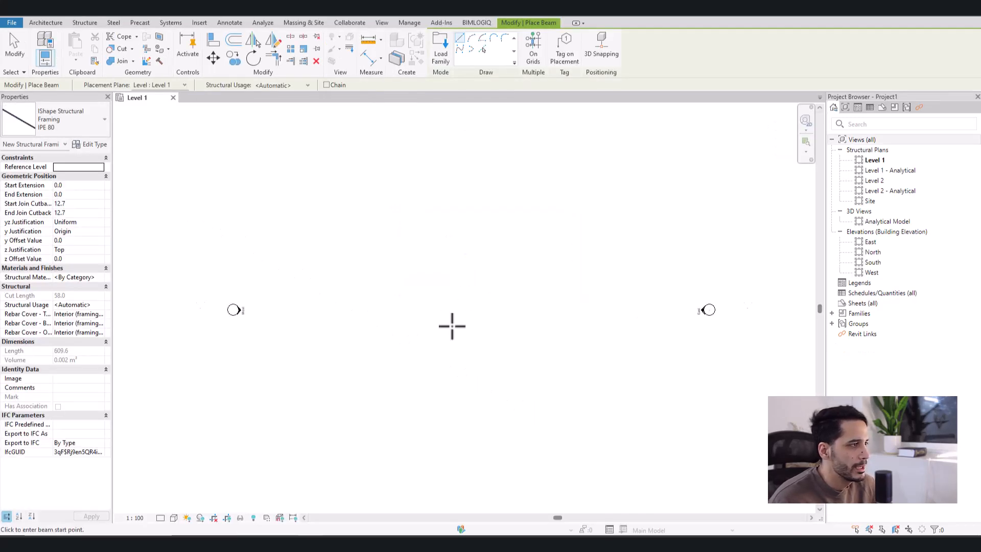
key(Escape)
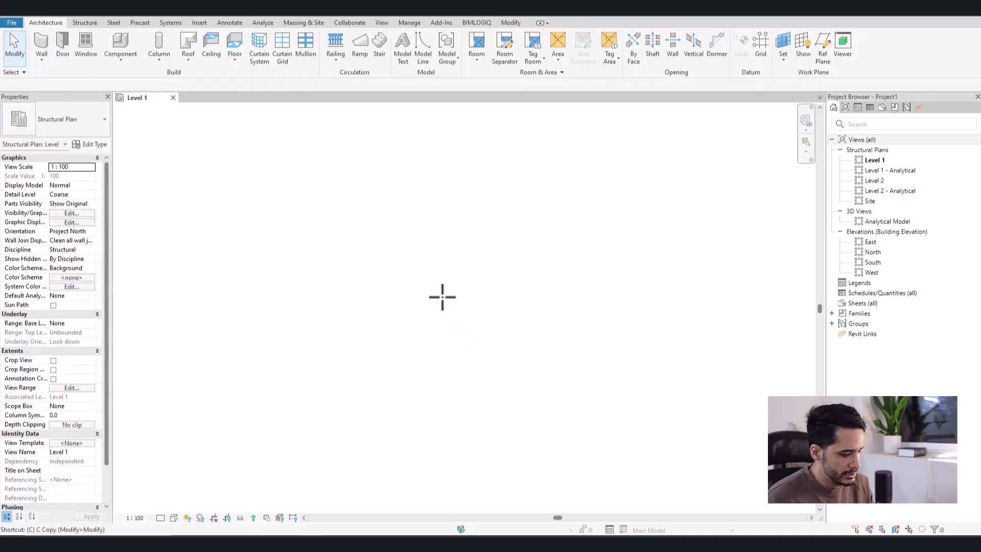
- Place two vertical UC305x305x97 structural columns on the Level 1 plan, about 5938 mm apart on a horizontal line
key(c)
key(l)
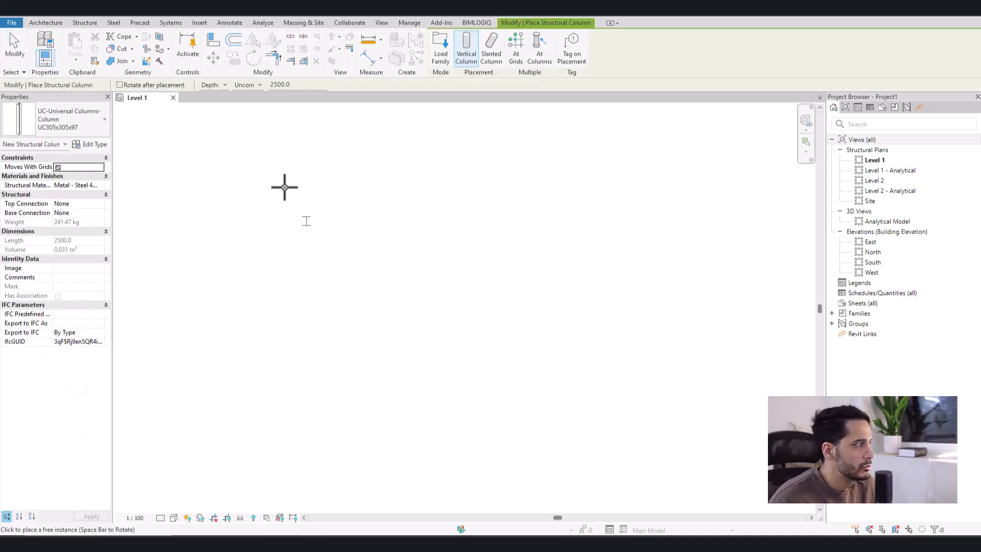
click(399, 314)
click(570, 314)
key(Escape)
key(Escape)
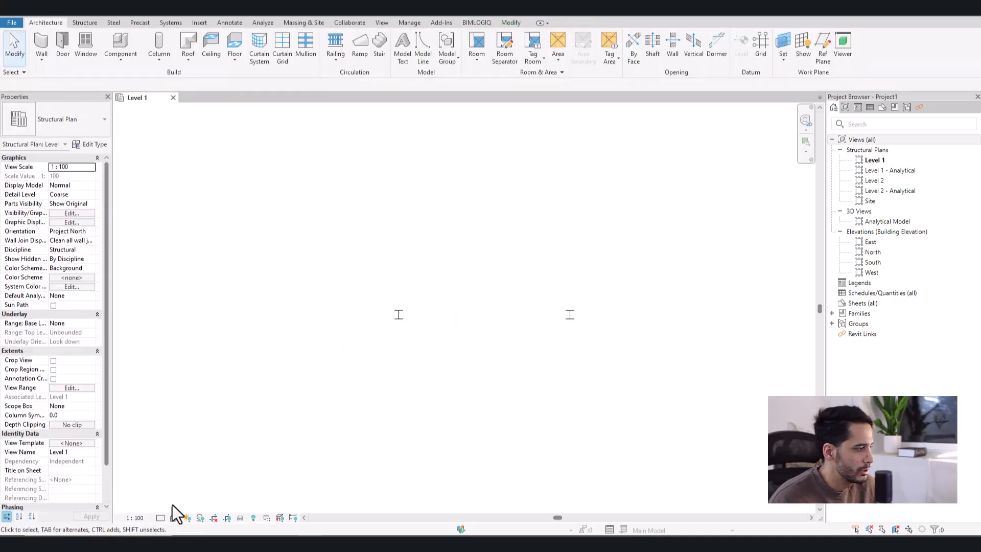
- Set the Level 1 plan to Fine detail level and Shaded visual style
click(174, 518)
click(192, 486)
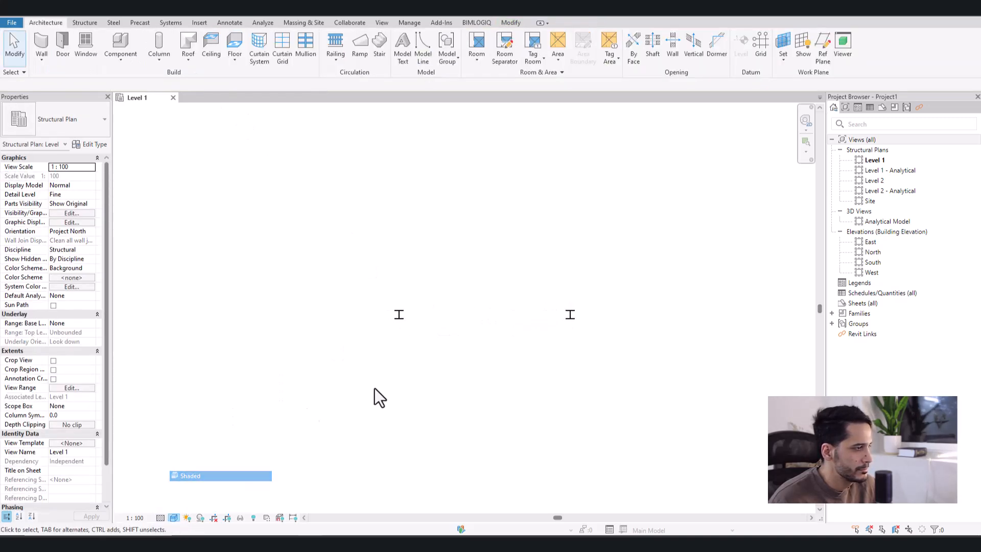
scroll(478, 336, up, 3)
middle_drag(477, 337, 394, 326)
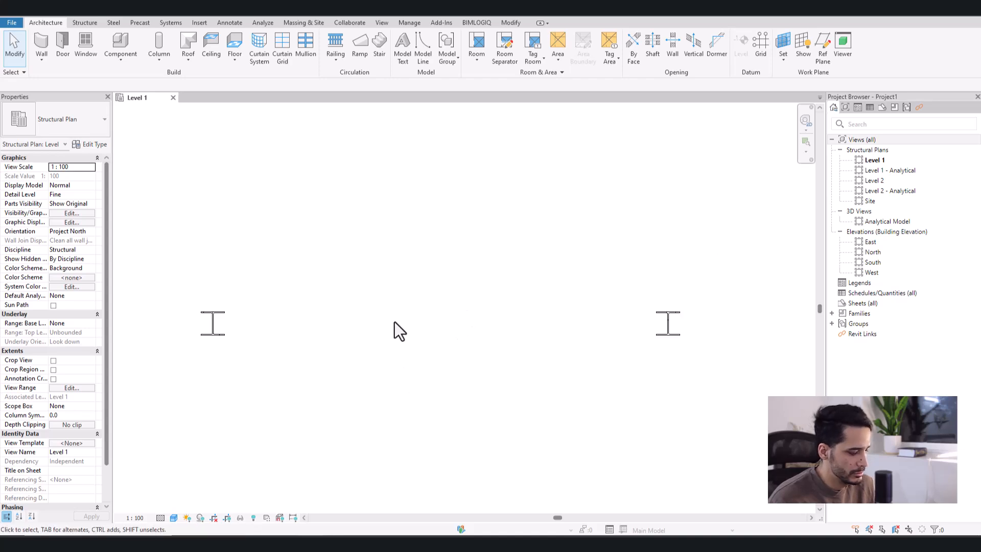
- Draw an IPE 80 beam between the web midpoints of the two columns on the Level 1 plan
key(b)
key(m)
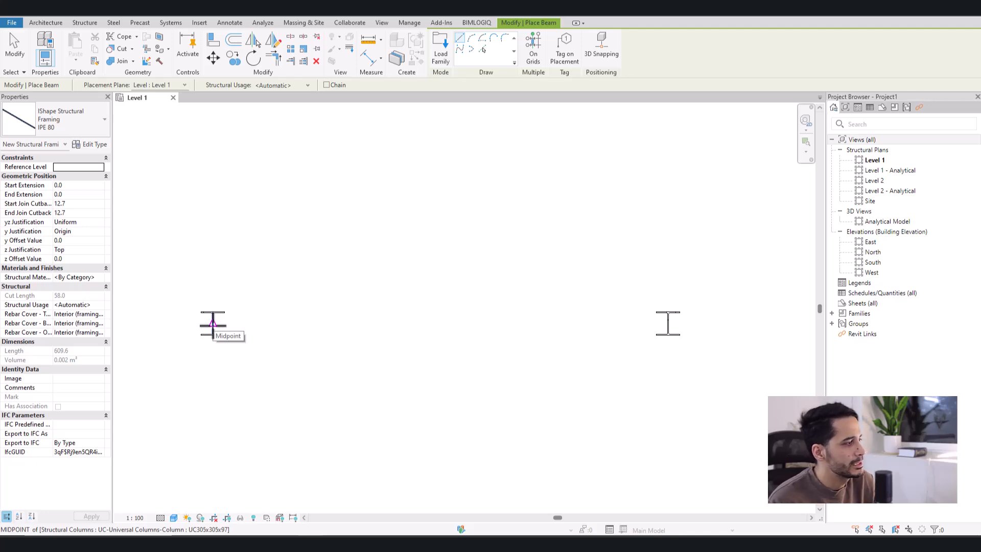
click(212, 323)
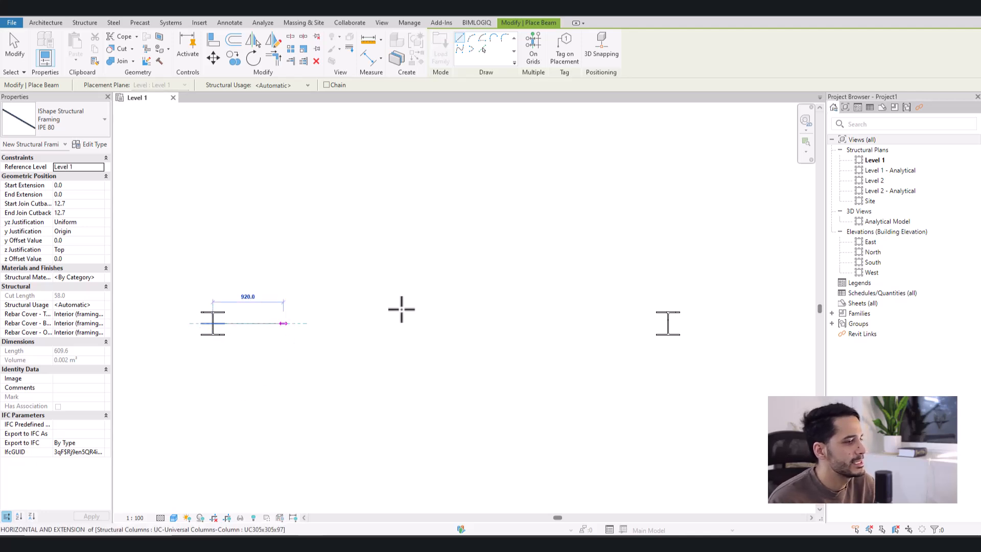
click(668, 323)
key(Escape)
key(Escape)
- Rotate the left column by 90 degrees so its web runs along the beam direction
scroll(222, 342, up, 1)
click(217, 333)
scroll(187, 333, up, 2)
key(space)
key(Escape)
- Delete the IPE 80 beam drawn on the Level 1 plan
click(308, 302)
scroll(348, 312, down, 1)
key(Delete)
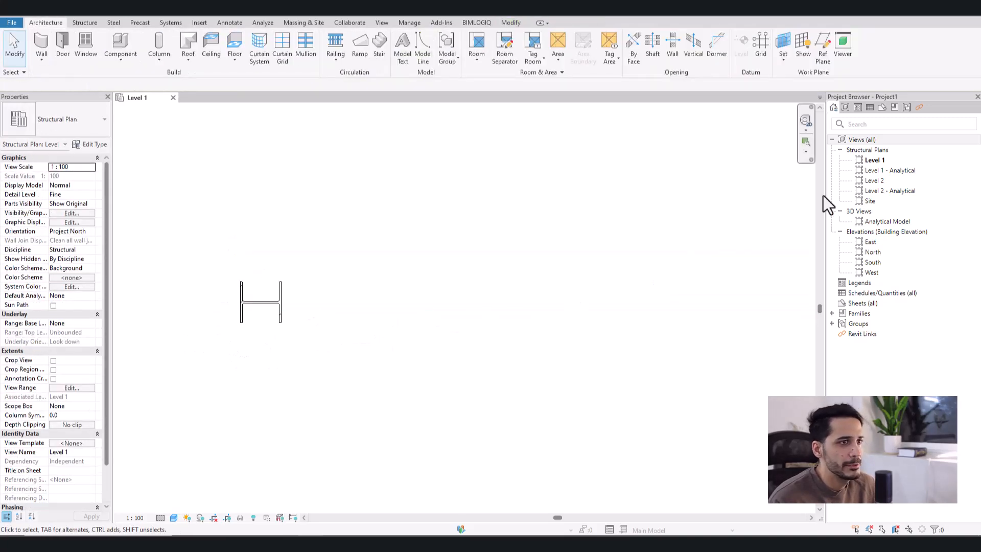
- Open the Level 2 structural plan and set it to Fine detail level and Shaded visual style
click(878, 182)
double_click(878, 183)
scroll(465, 320, down, 4)
scroll(507, 301, up, 2)
scroll(481, 306, up, 3)
middle_drag(482, 332, 463, 346)
click(161, 517)
click(166, 508)
click(174, 517)
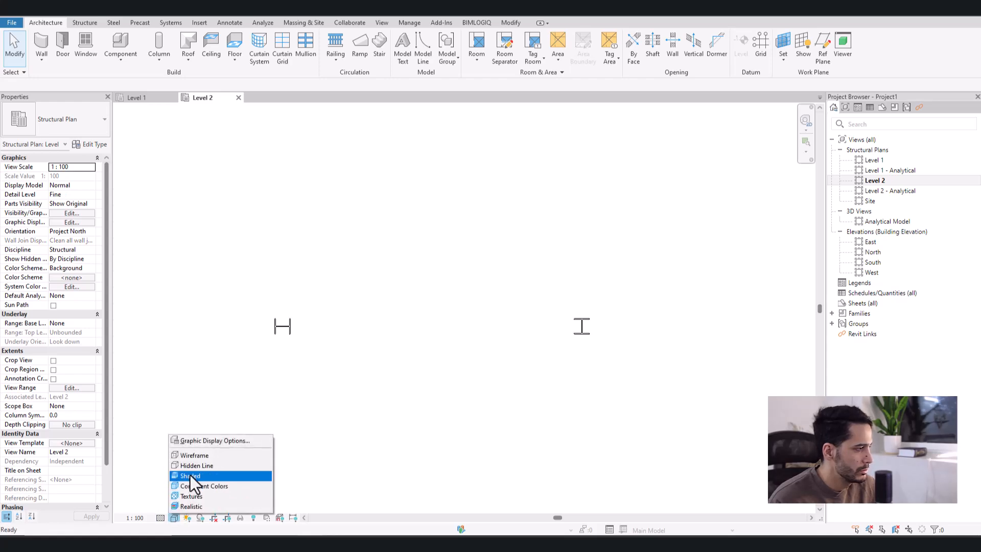
click(191, 498)
- Rotate the right column by 90 degrees to match the orientation of the left column
click(583, 330)
key(space)
scroll(479, 322, up, 2)
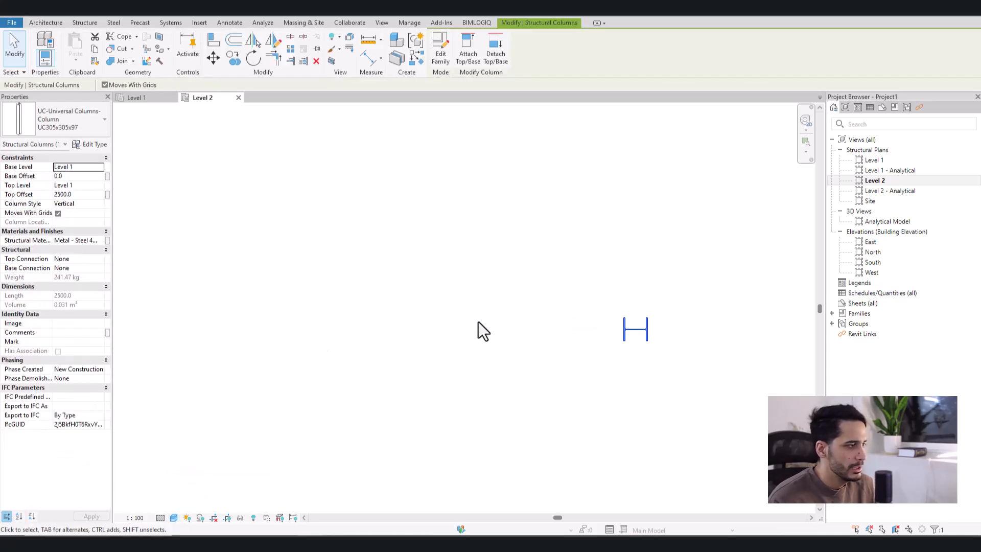
key(Escape)
- Draw an IPE 80 beam between the two columns on the Level 2 plan
key(m)
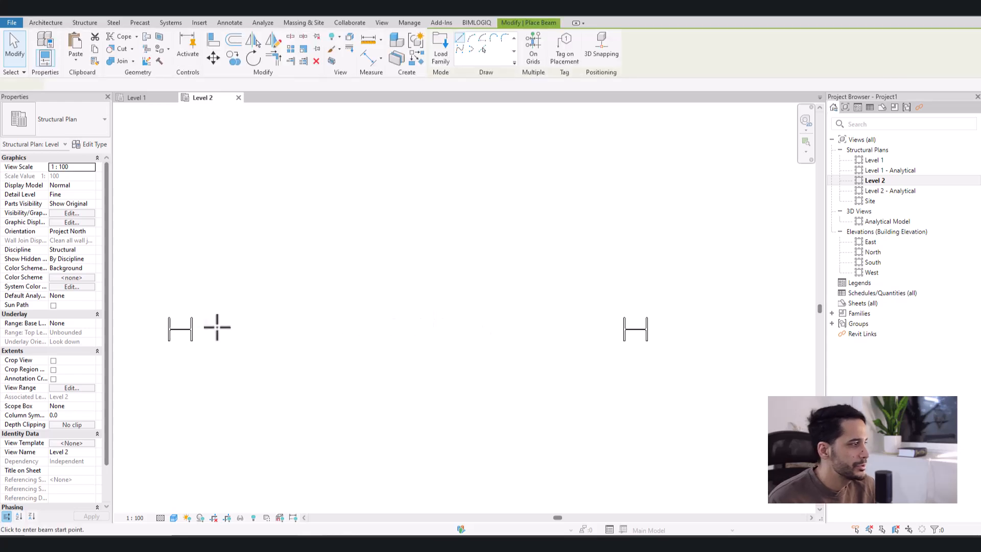
click(185, 328)
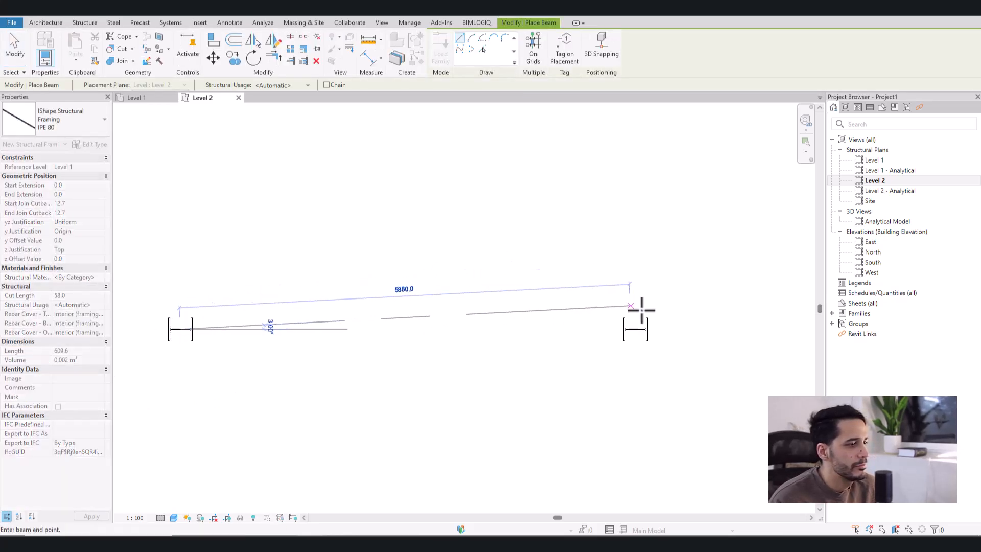
click(636, 328)
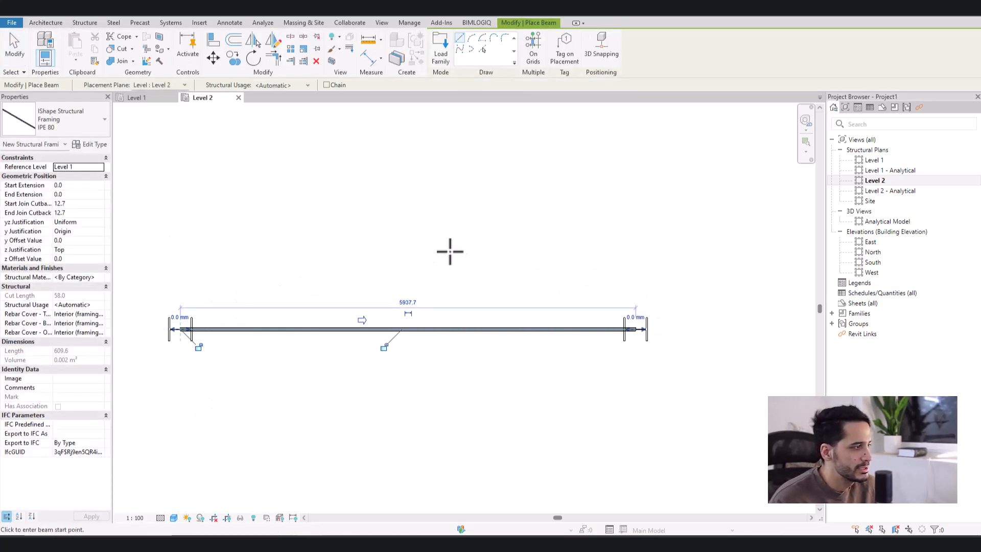
key(Escape)
key(Escape)
- Select both columns in the 3D view and set their Top Level to Level 2
click(217, 15)
scroll(483, 330, up, 3)
click(483, 329)
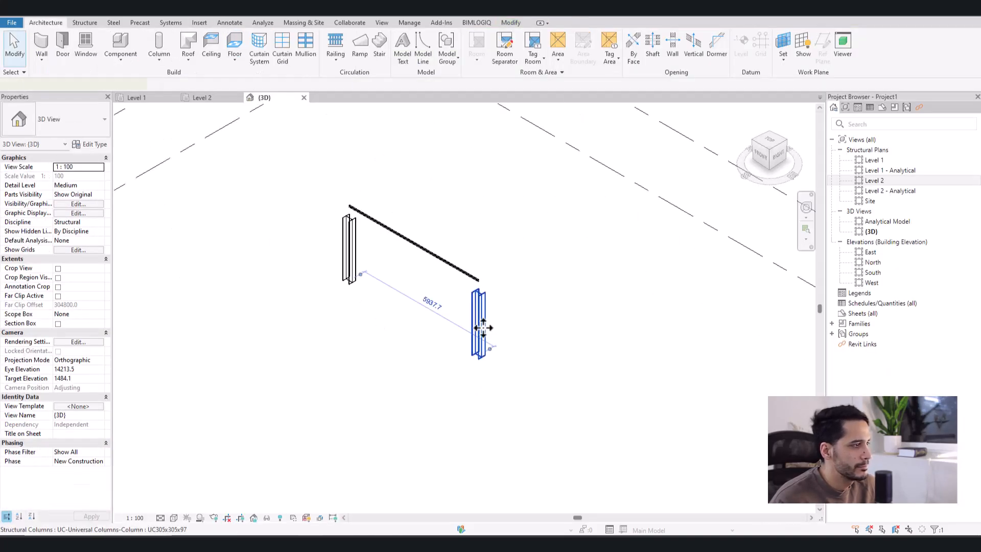
ctrl+click(356, 228)
click(81, 177)
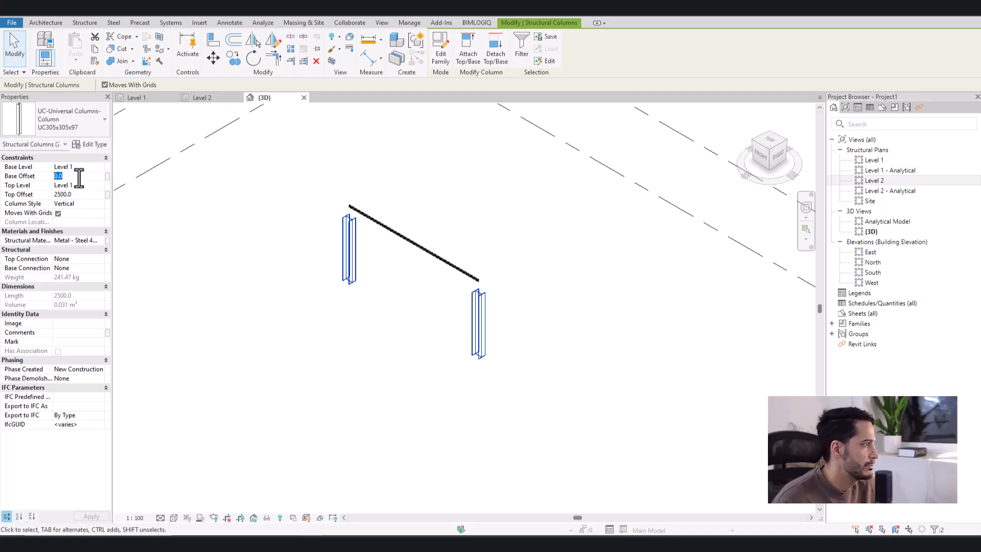
click(100, 184)
click(77, 203)
click(80, 194)
click(388, 309)
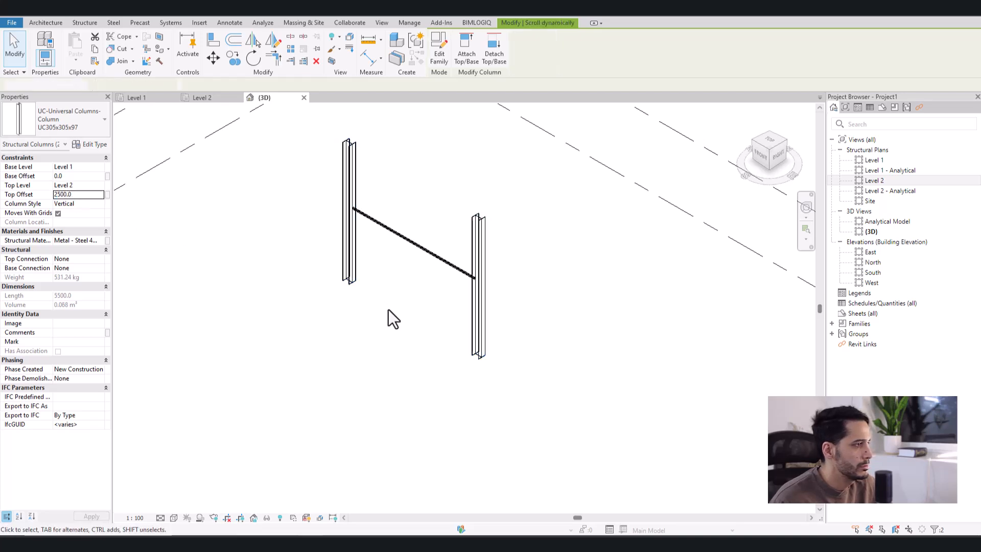
- Delete the existing beam and redraw an IPE 80 beam between the columns' web midpoints on the Level 2 plan
click(443, 262)
key(Escape)
click(203, 98)
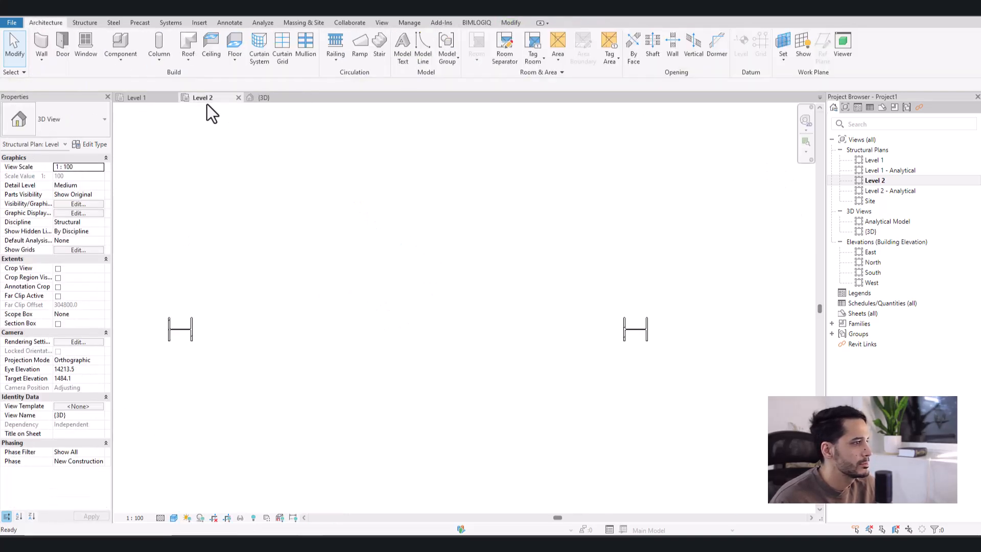
key(b)
key(m)
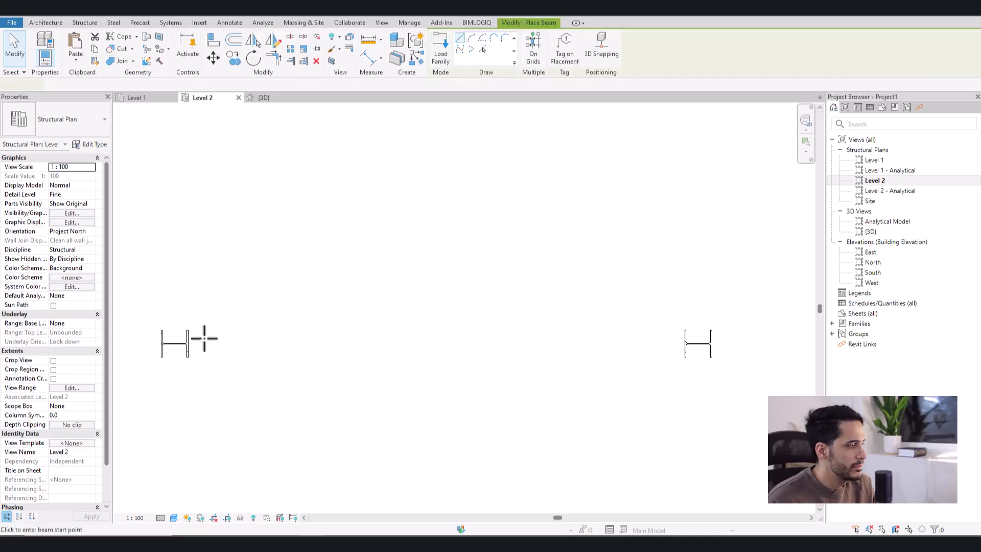
click(174, 343)
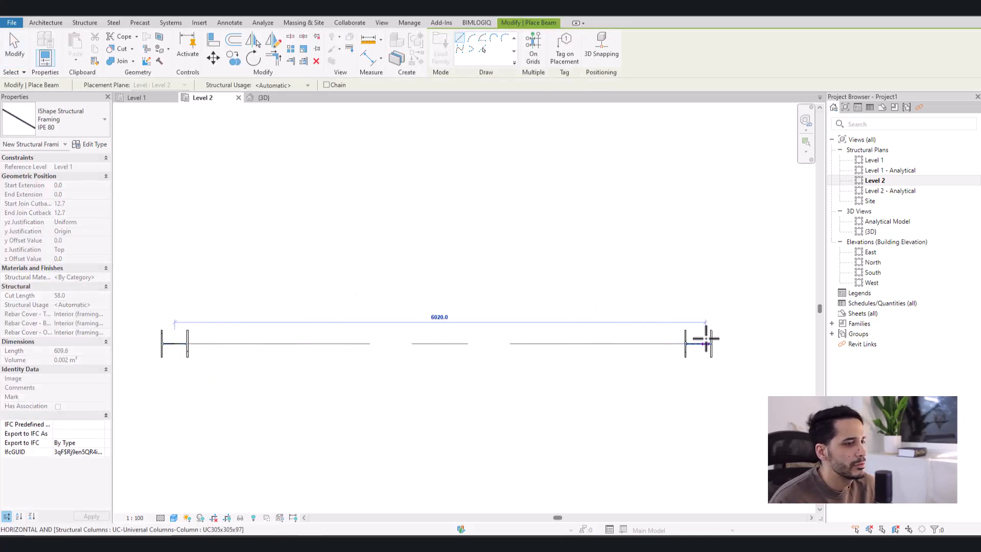
click(698, 343)
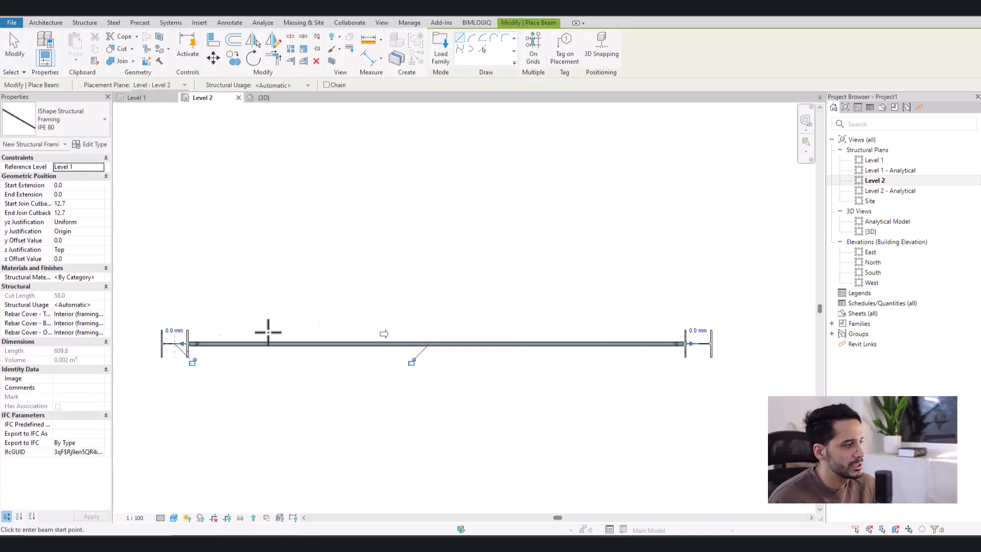
scroll(171, 366, up, 4)
scroll(236, 346, up, 2)
key(Escape)
key(Escape)
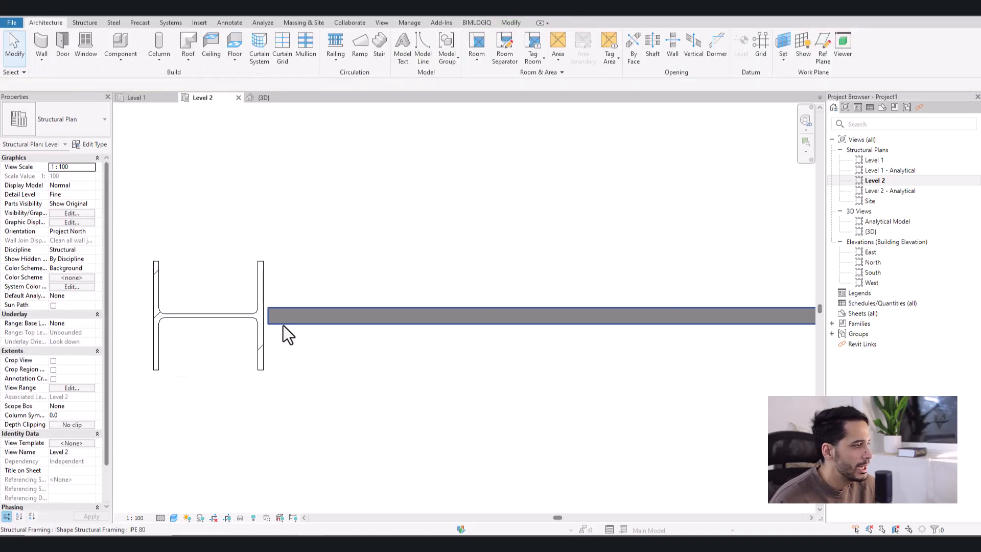
- Select the new beam and examine the gap between its left end and the column flange
click(280, 322)
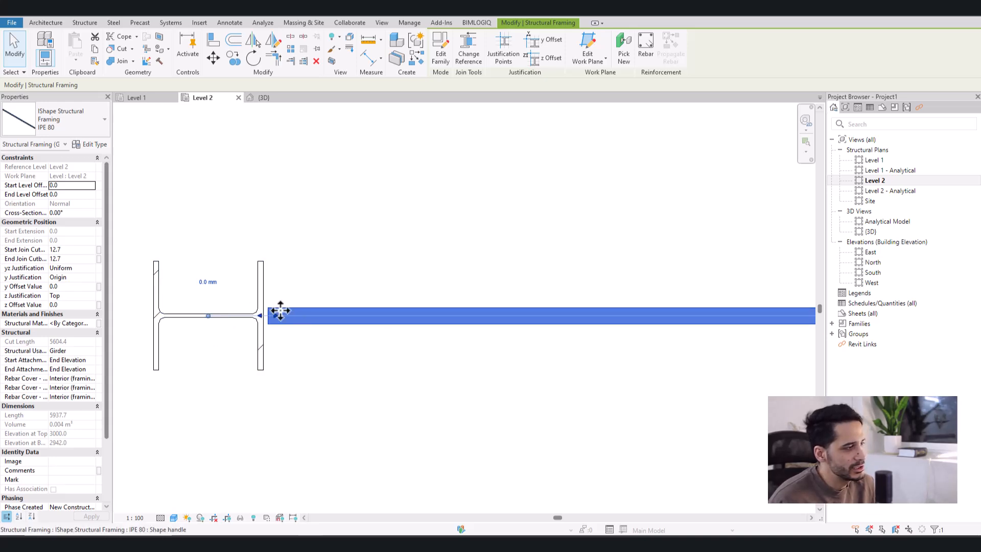
scroll(265, 319, up, 3)
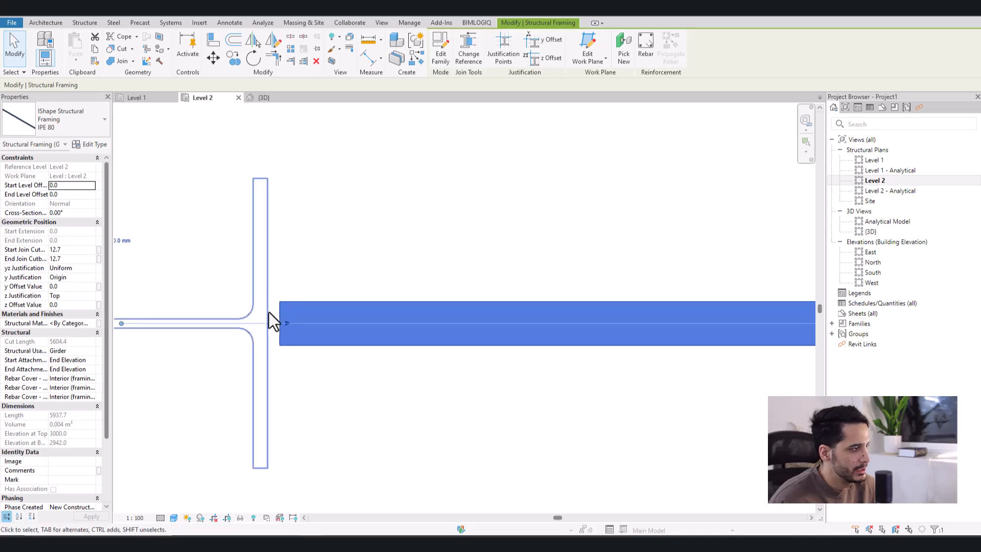
scroll(275, 327, down, 3)
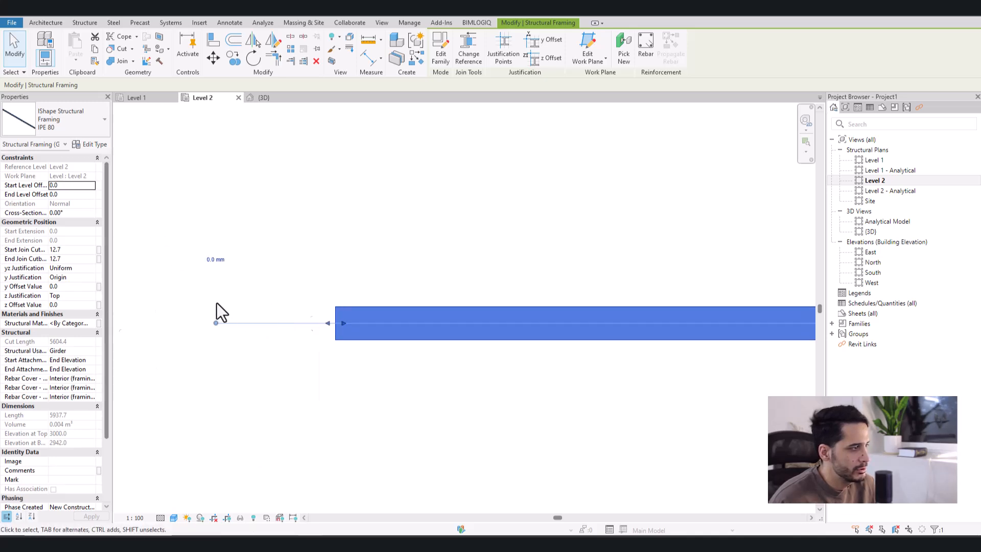
- Open the beam's family for editing and examine the Member Left and Member Right reference planes on its Ref. Level plan
double_click(366, 335)
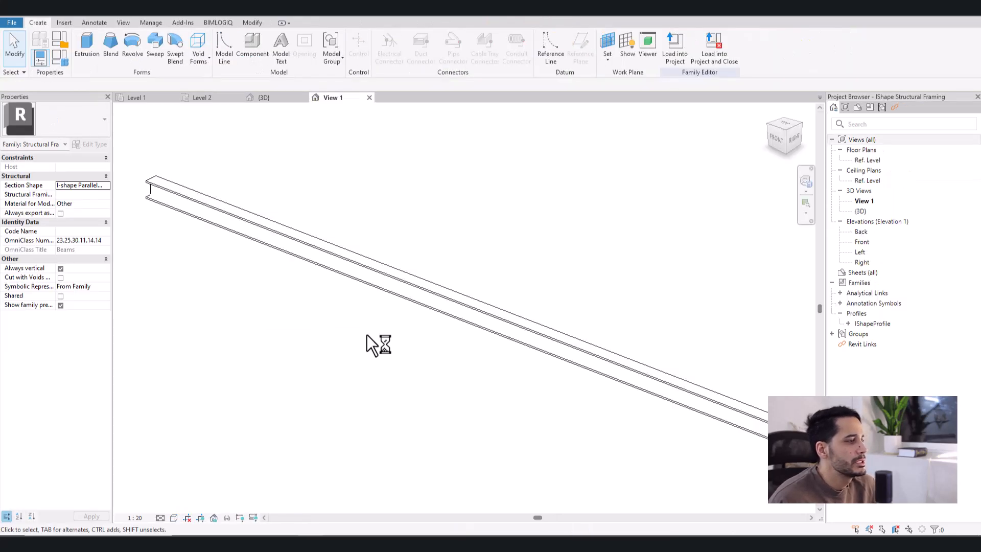
click(864, 162)
double_click(863, 165)
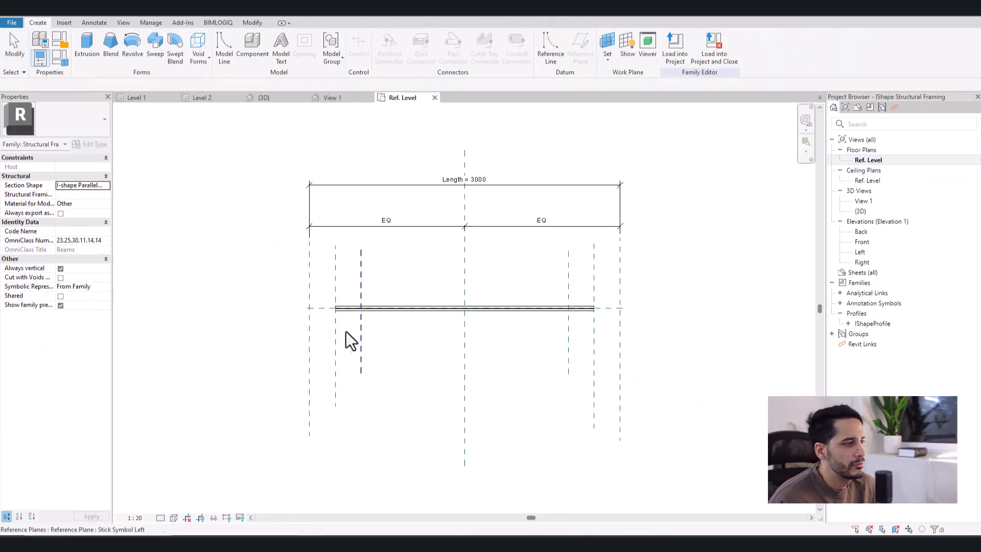
click(322, 346)
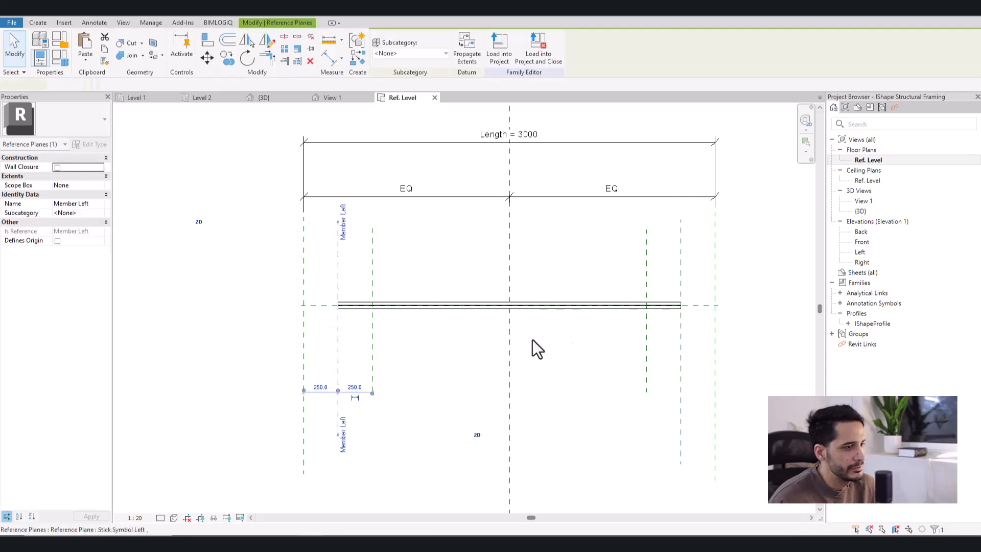
click(690, 329)
click(681, 341)
click(701, 326)
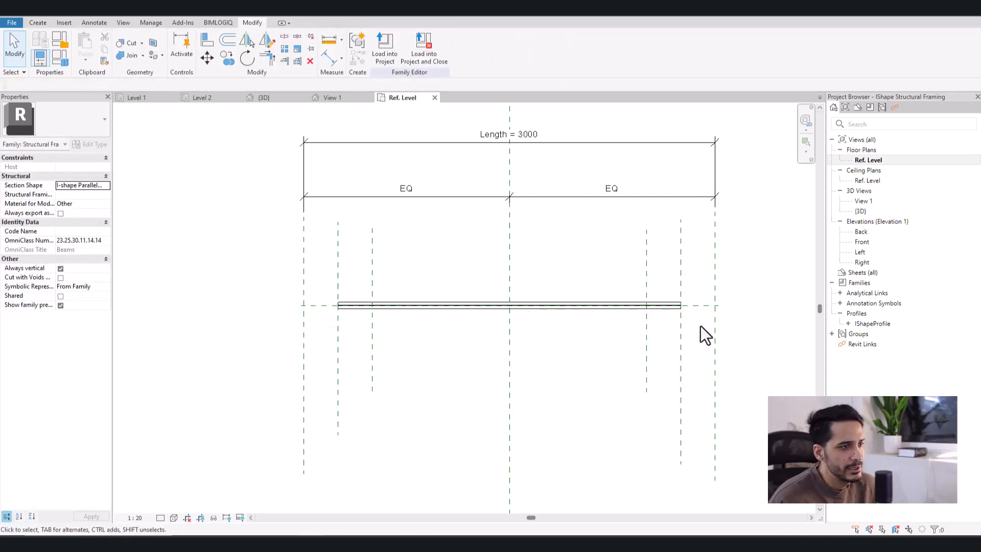
scroll(701, 323, up, 2)
drag(741, 320, 699, 325)
click(672, 325)
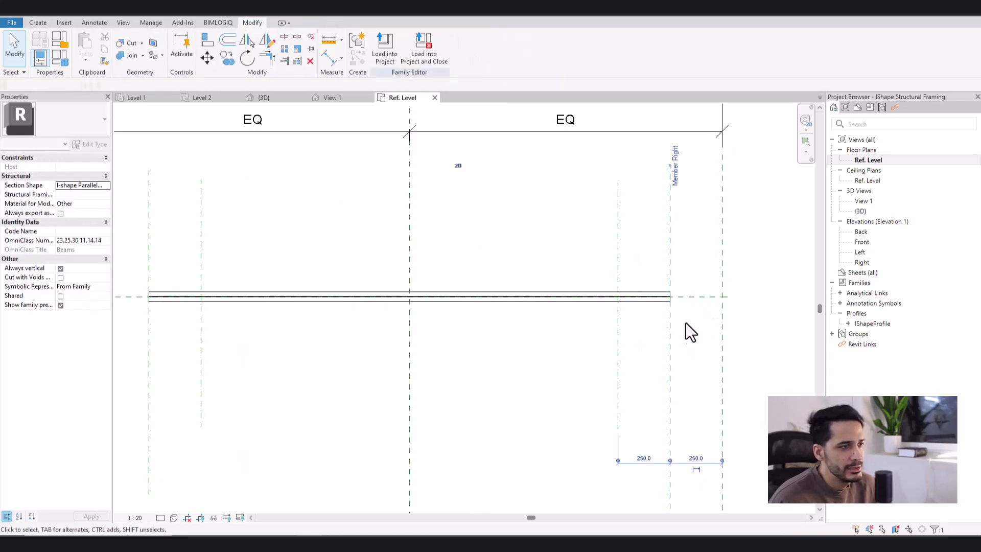
scroll(664, 335, up, 2)
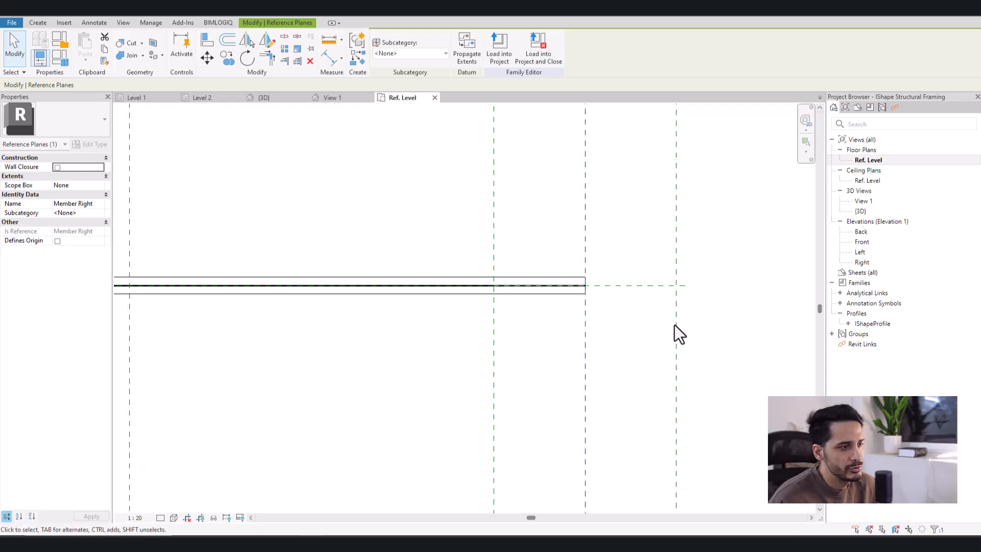
scroll(666, 327, down, 2)
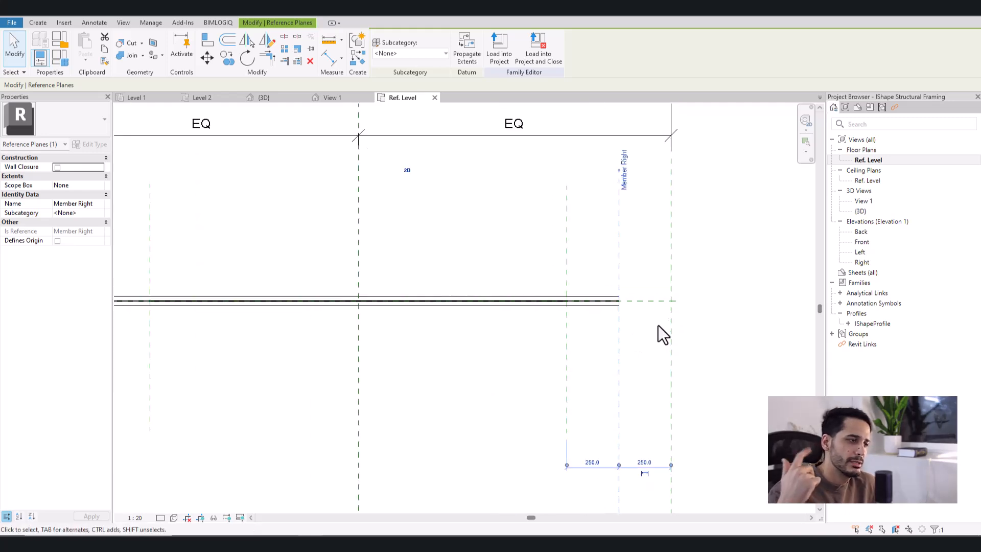
- Examine the outer Left and Right reference planes that set the beam length on the Ref. Level plan
scroll(649, 322, down, 3)
middle_drag(577, 337, 582, 339)
scroll(335, 338, up, 1)
middle_drag(323, 350, 345, 362)
scroll(275, 337, up, 1)
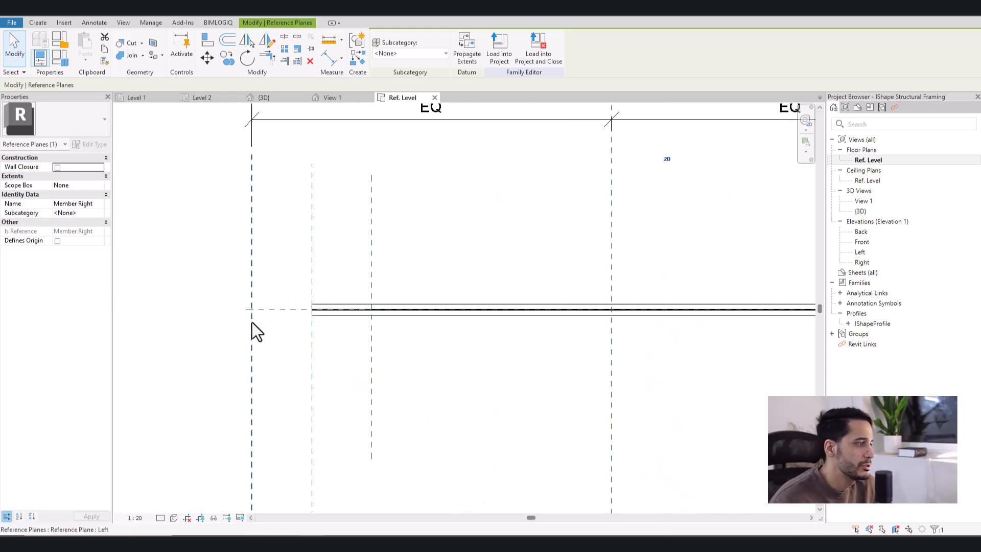
click(253, 329)
scroll(236, 347, down, 2)
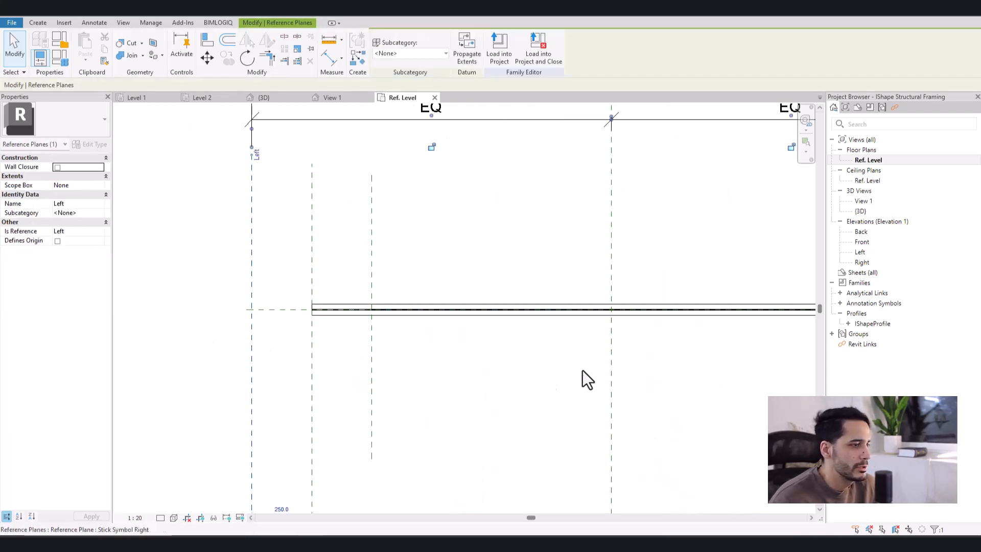
click(600, 364)
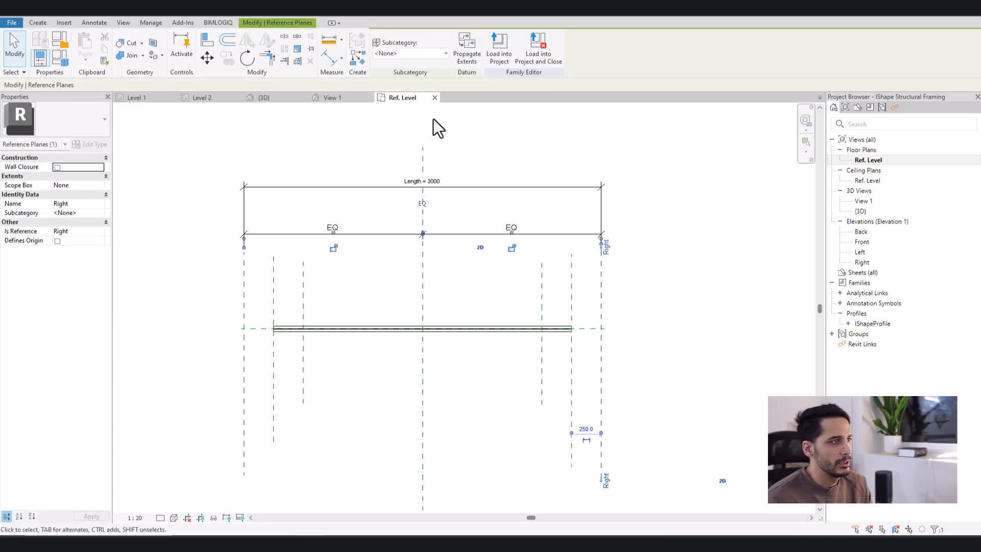
- Close the family's open views without changes and inspect the beam's connection to the column on the Level 2 plan
click(434, 98)
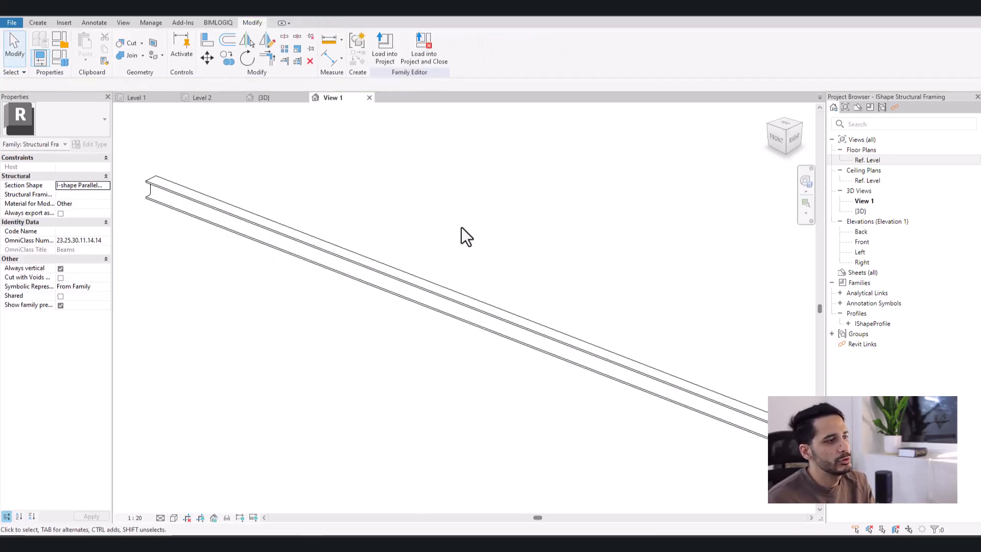
click(368, 97)
click(512, 282)
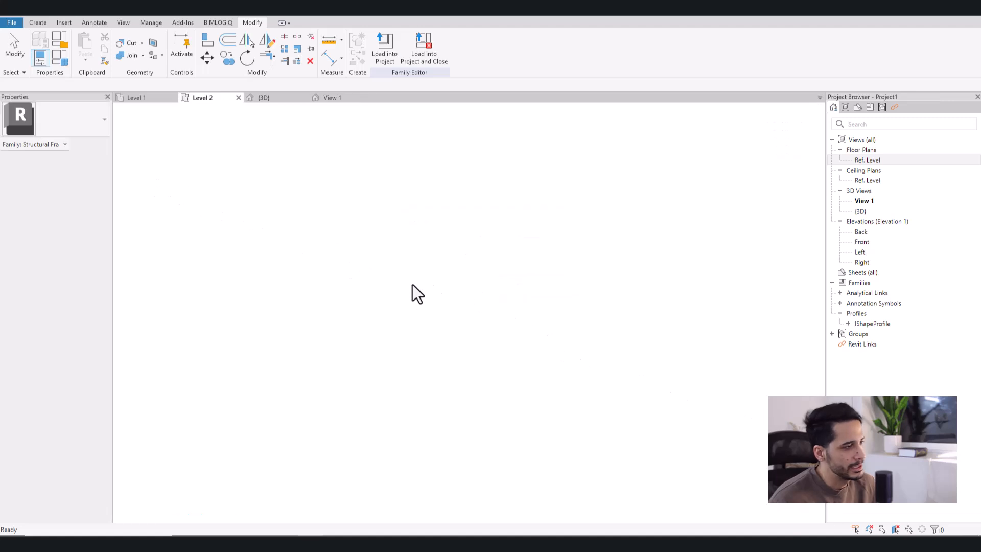
scroll(369, 351, down, 1)
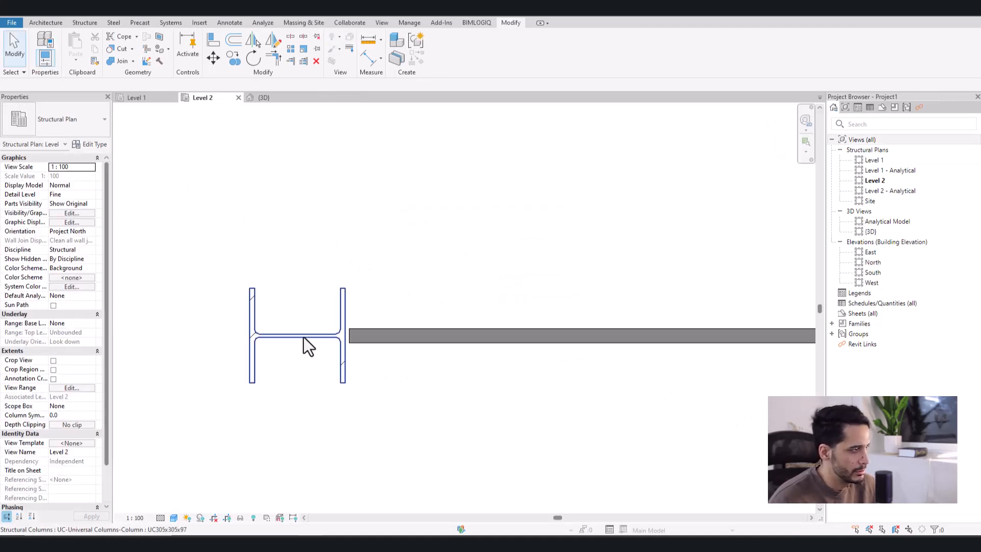
click(376, 345)
scroll(376, 344, down, 4)
middle_drag(505, 375, 440, 354)
- Set the project's 3D view to Fine detail level and Shaded visual style
click(263, 97)
click(416, 309)
click(173, 517)
click(176, 506)
click(187, 518)
click(190, 476)
- Select the beam in the 3D view, review its available IShape Structural Framing types, and inspect the beam between the columns
scroll(459, 358, up, 5)
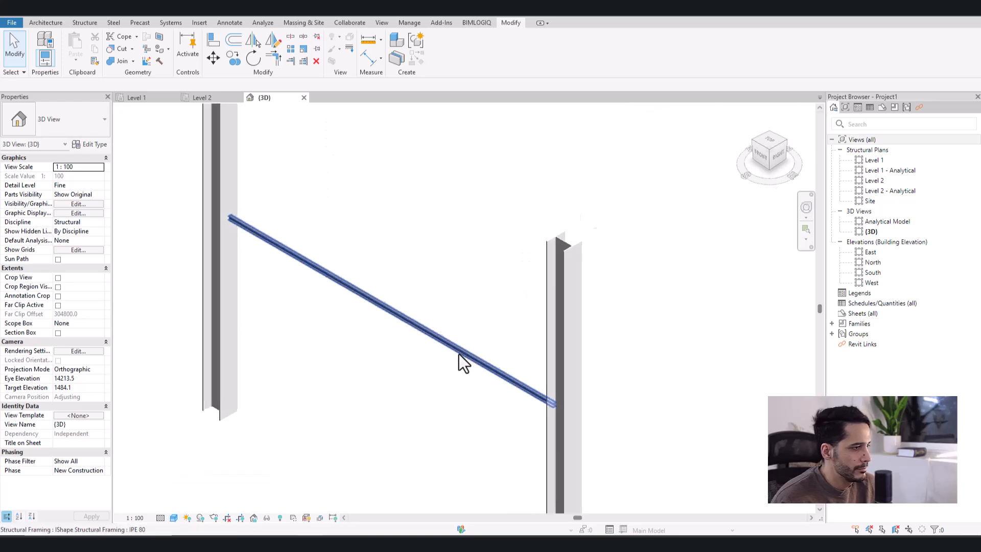
click(471, 327)
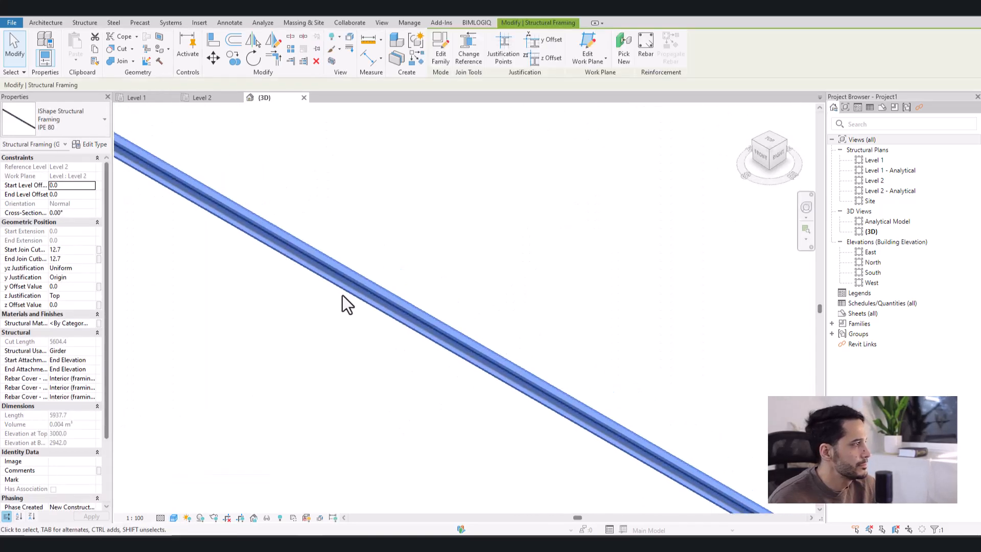
click(67, 120)
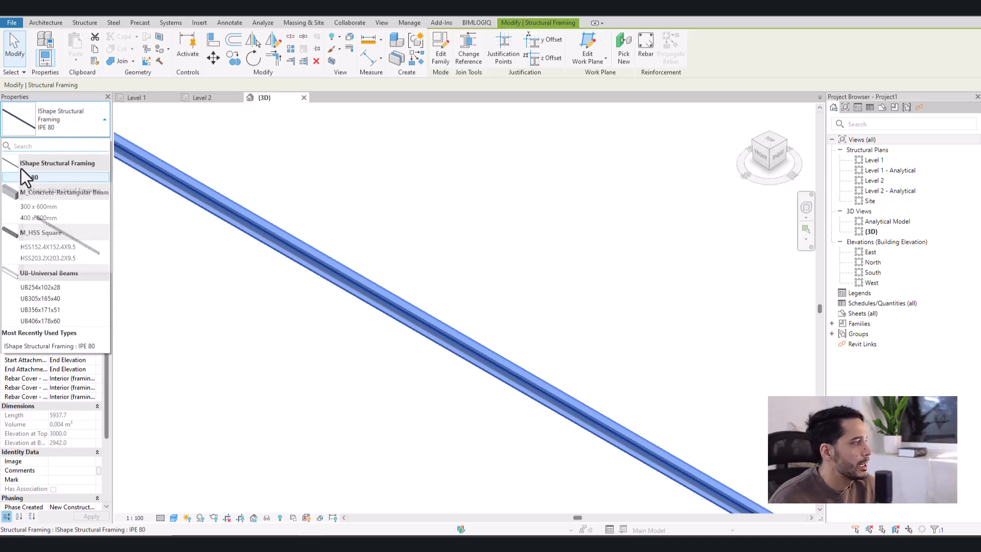
mouse_move(40, 169)
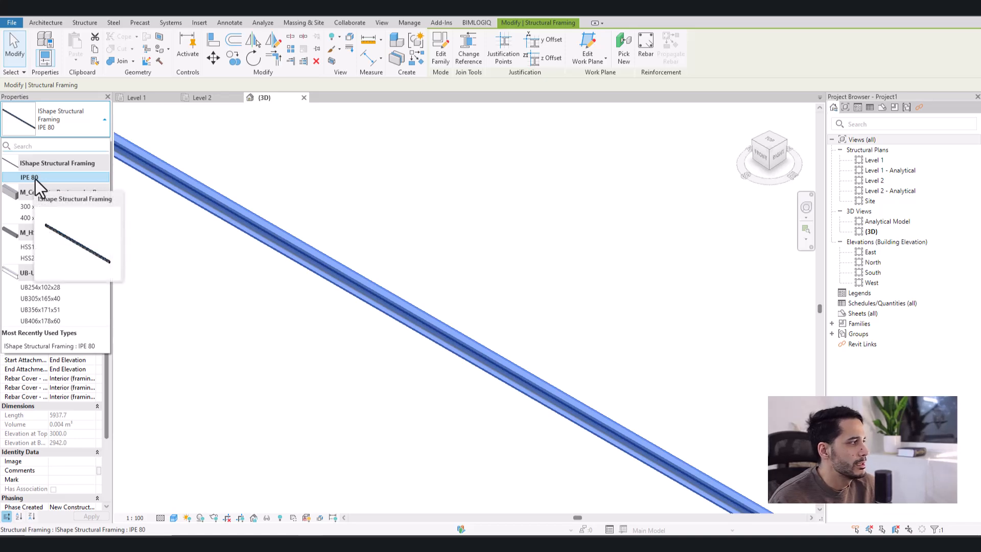
click(533, 235)
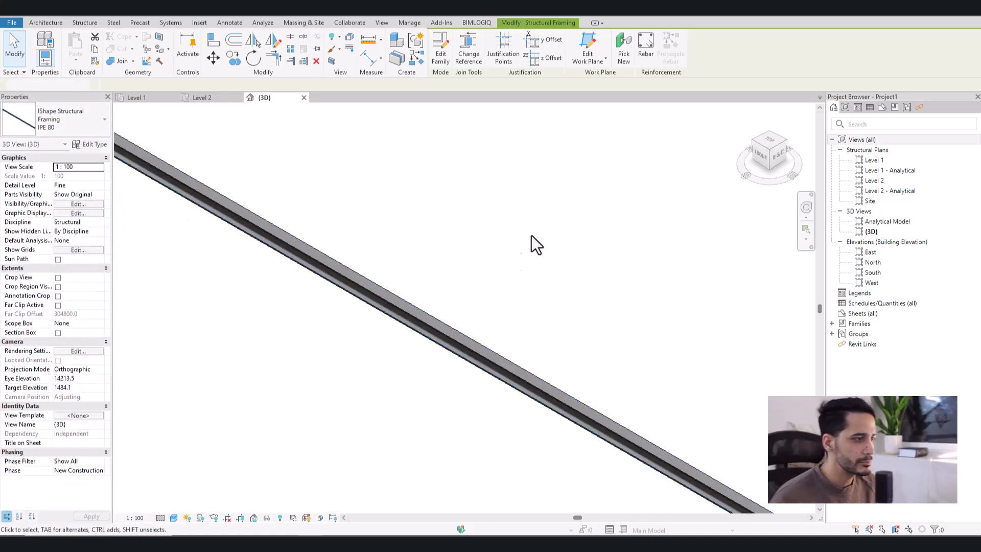
scroll(535, 301, down, 4)
shift+middle_drag(547, 351, 559, 334)
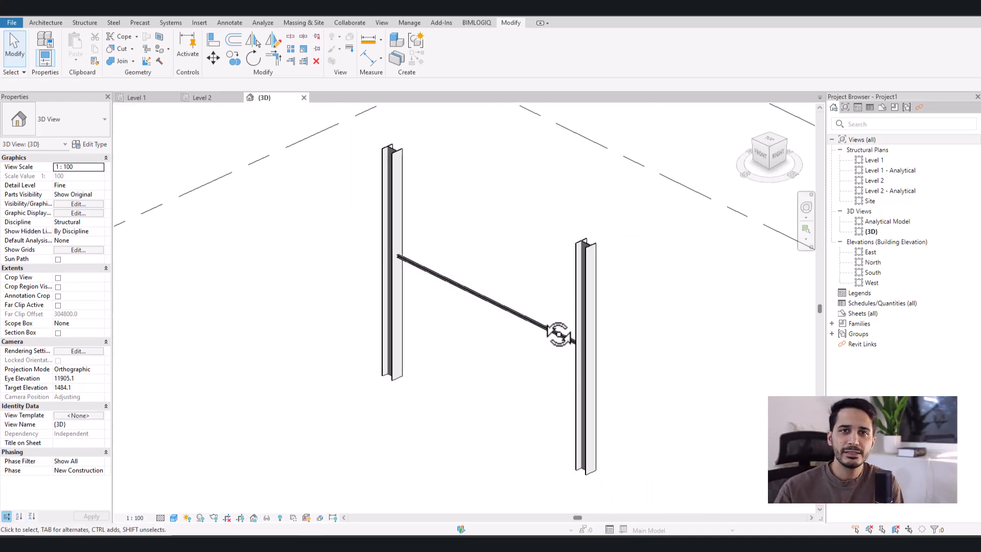